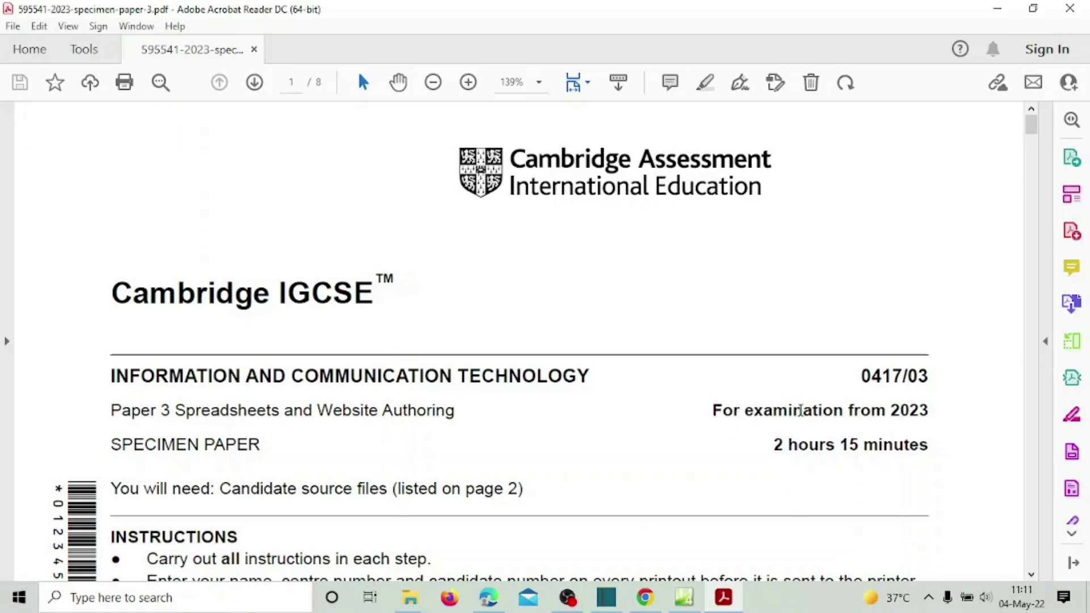
Select 'For examination from 2023', the paper number 03 and 'Spreadsheets' on the cover, then scroll past it.
left_click_drag(719, 409, 948, 410)
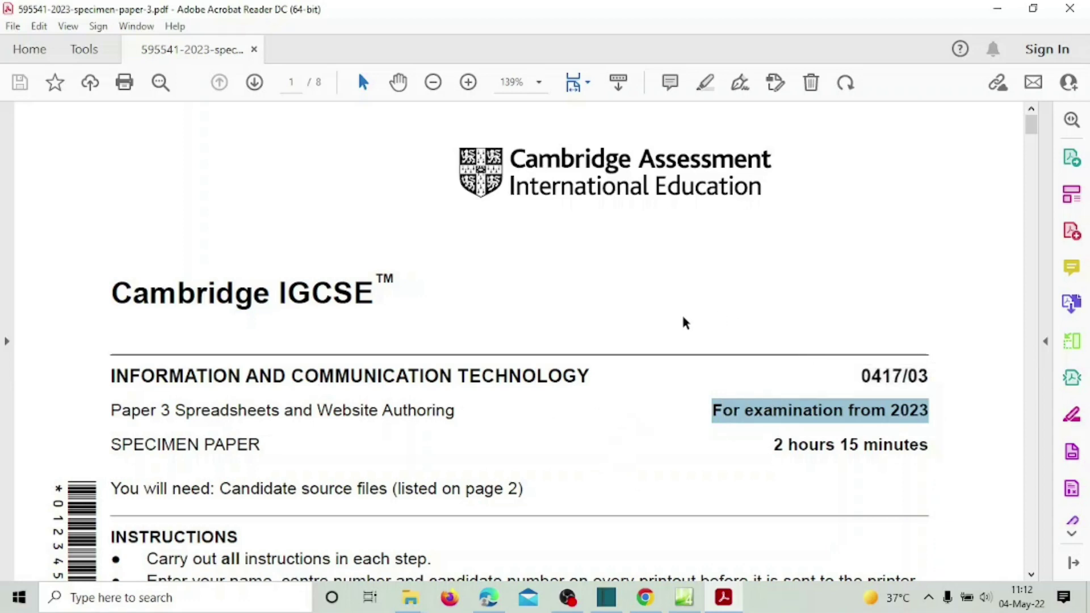
left_click_drag(909, 376, 928, 376)
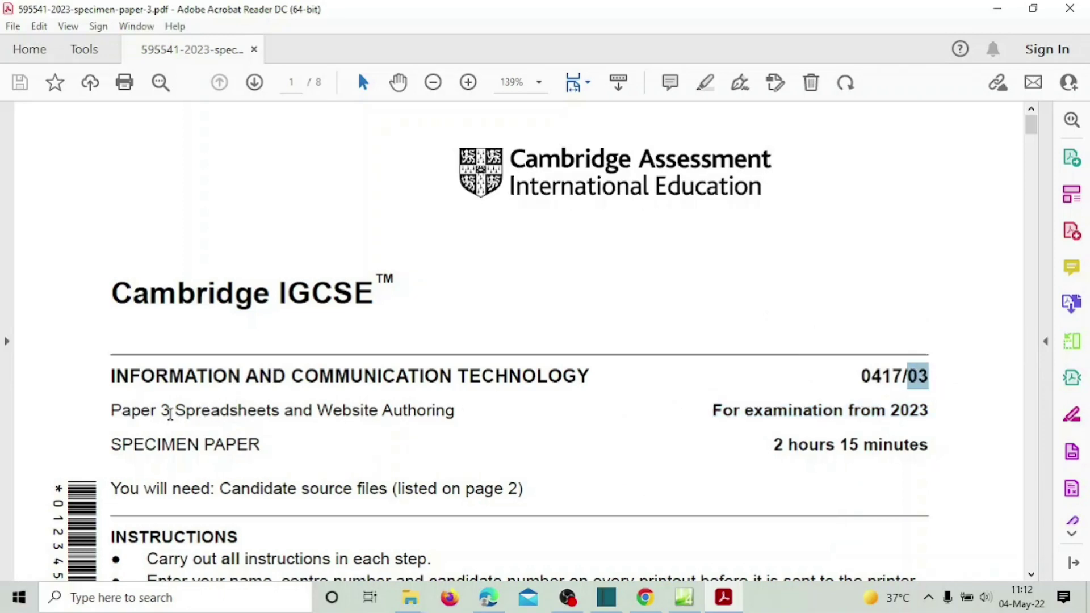
left_click_drag(173, 412, 455, 415)
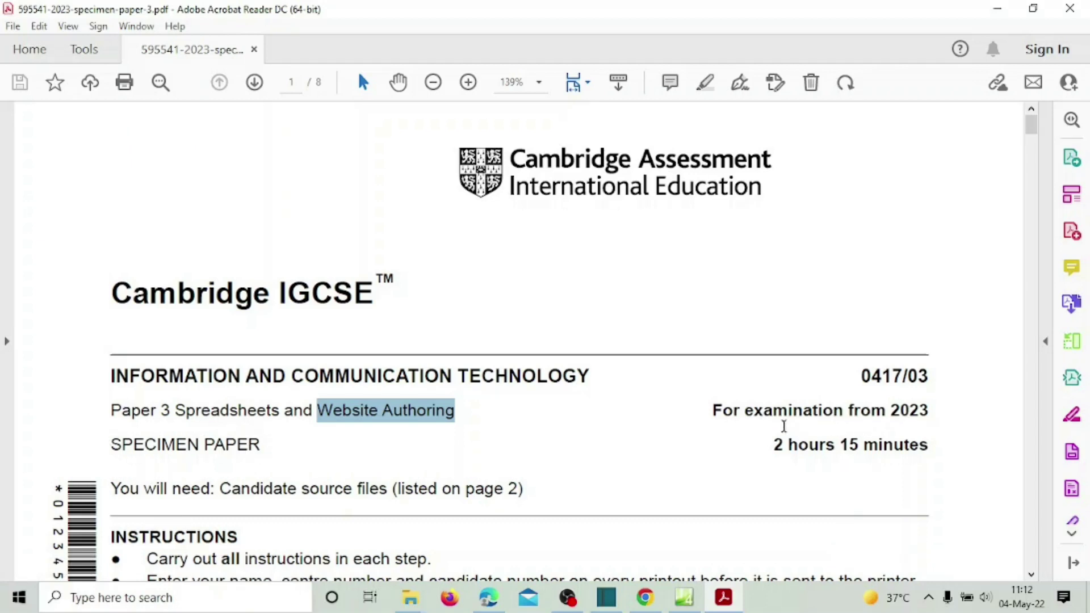
left_click_drag(730, 410, 863, 419)
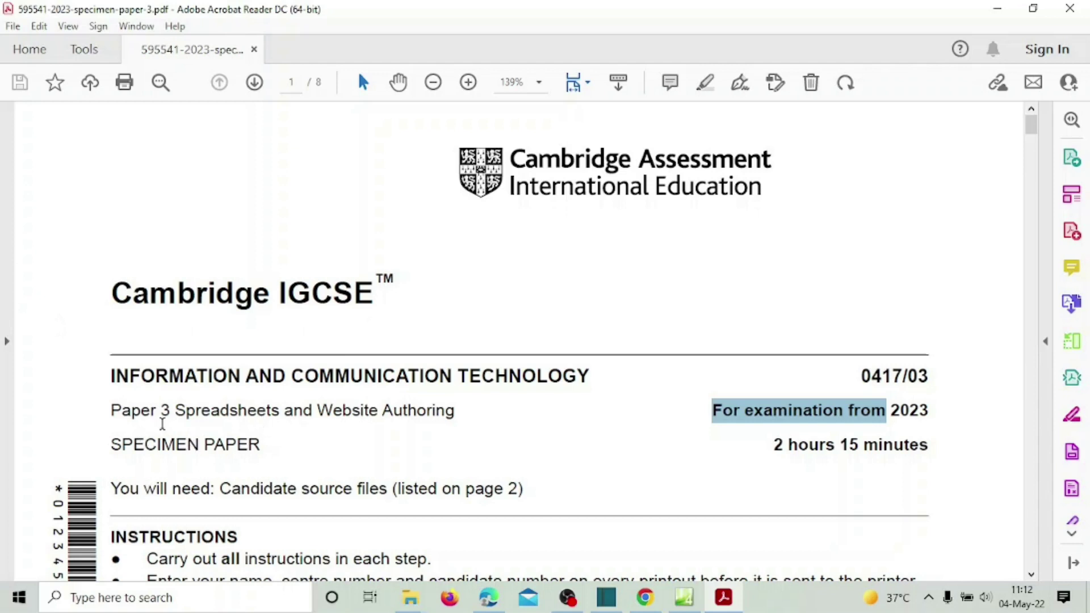
left_click_drag(173, 411, 293, 409)
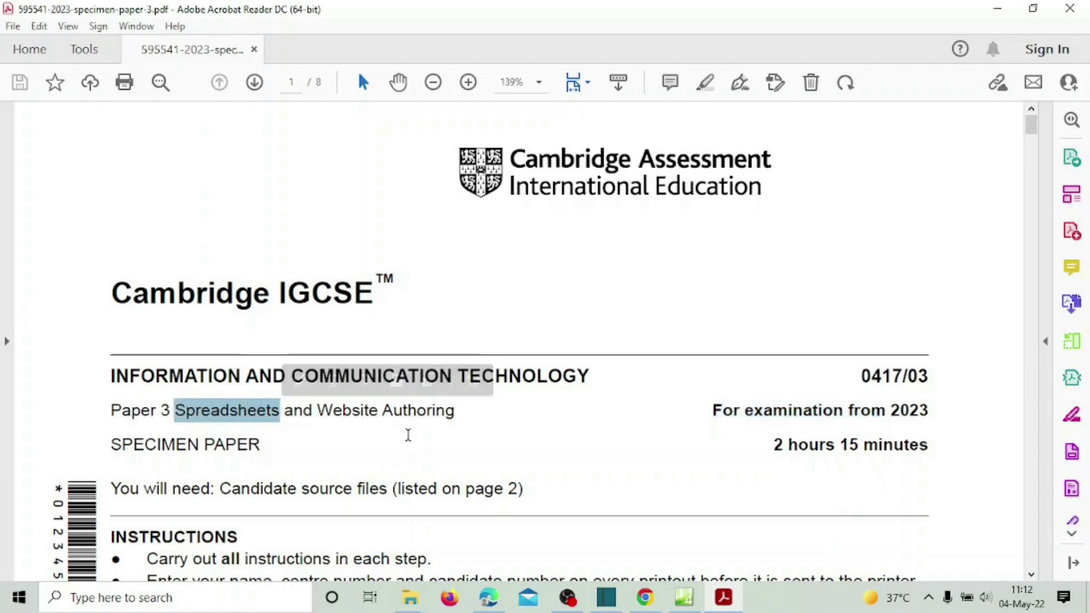
scroll(718, 410, "down", 20)
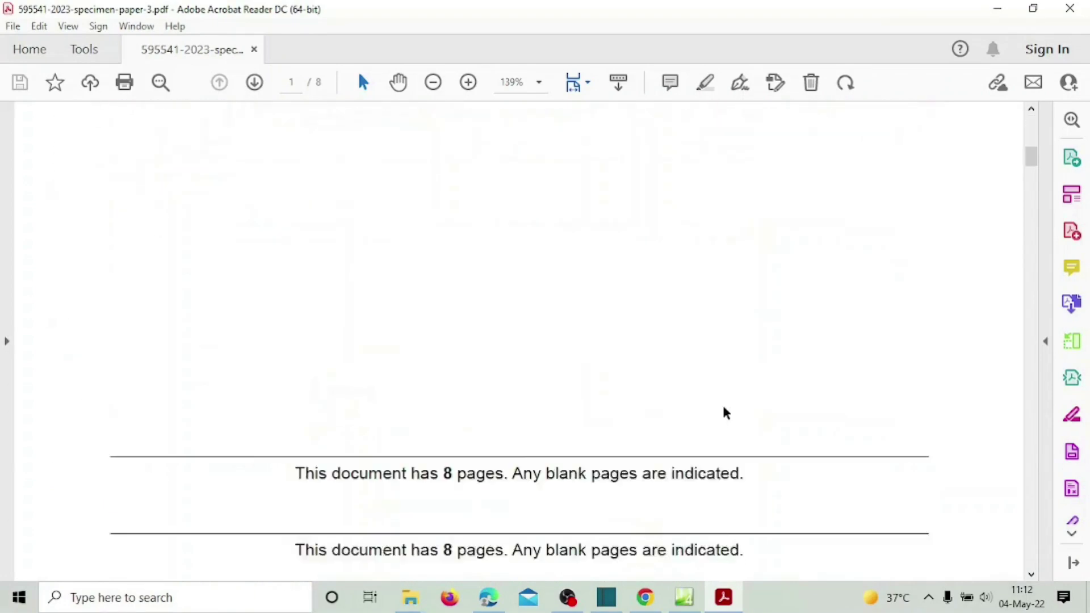
Look ahead to the Task 3 spreadsheet page, then go back to Task 1 on page 2.
scroll(722, 411, "down", 20)
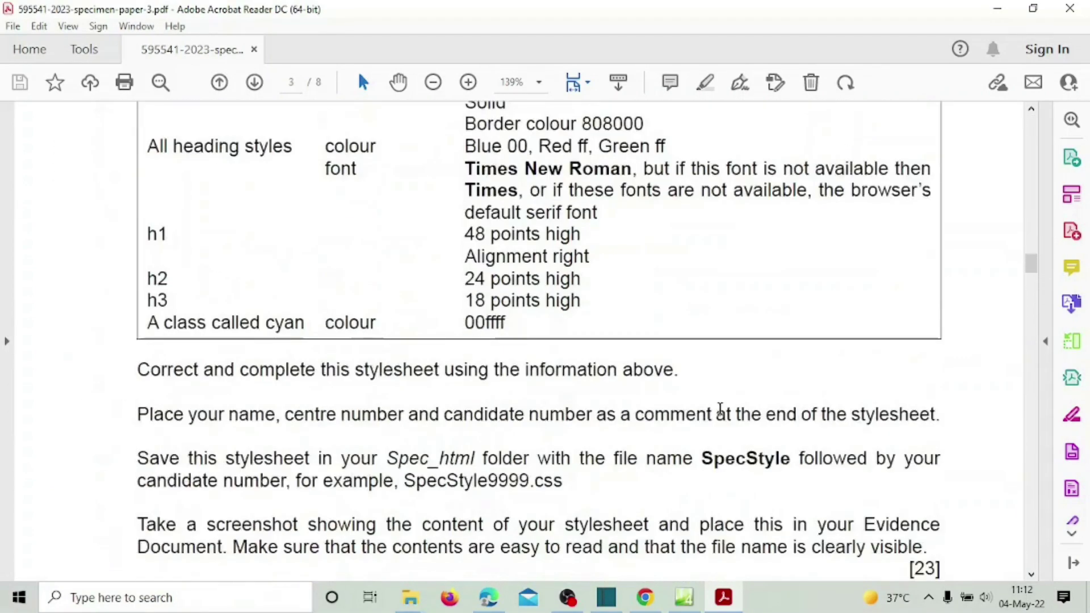
scroll(723, 417, "down", 8)
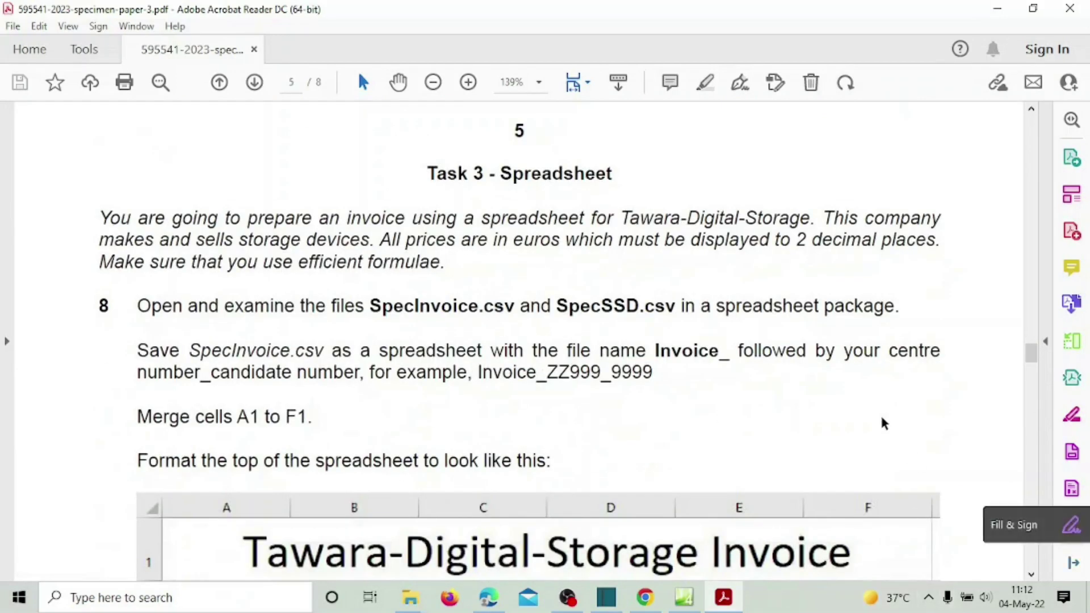
left_click_drag(1031, 358, 1031, 165)
scroll(562, 264, "down", 10)
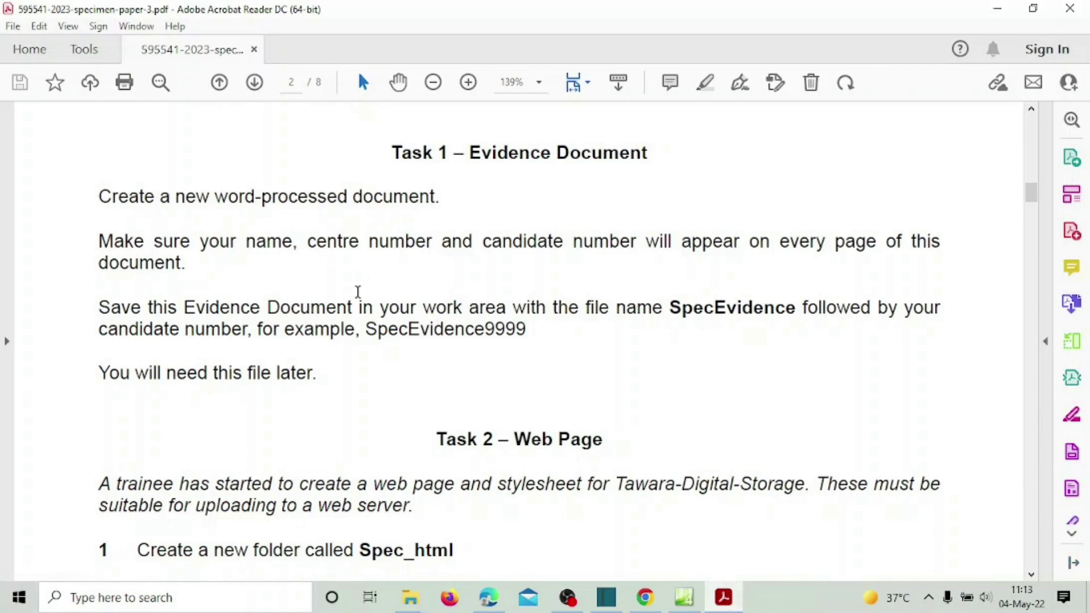
left_click_drag(139, 199, 317, 198)
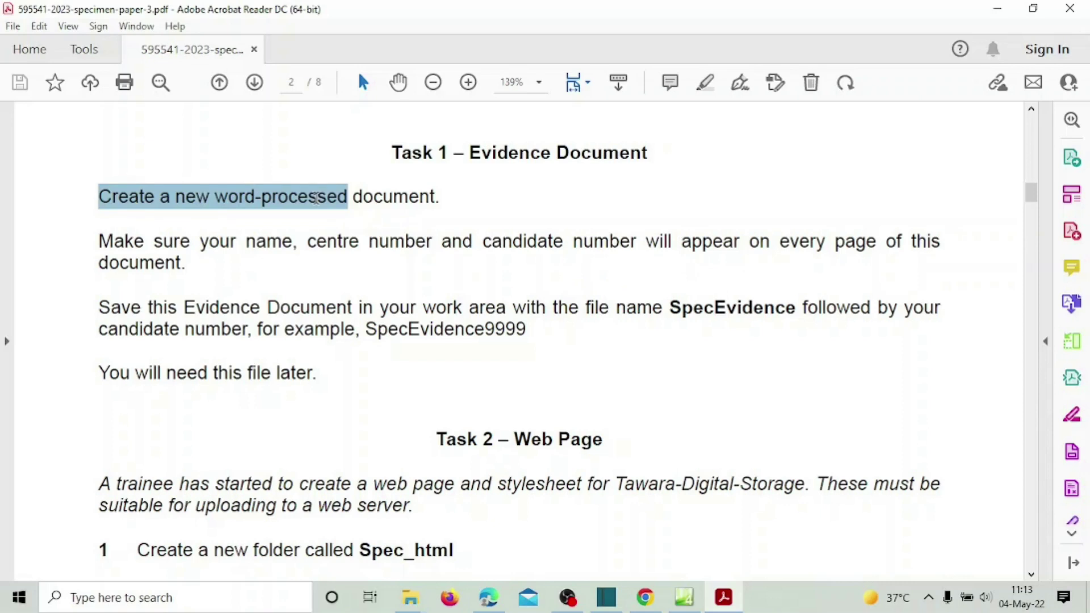
left_click_drag(316, 198, 304, 278)
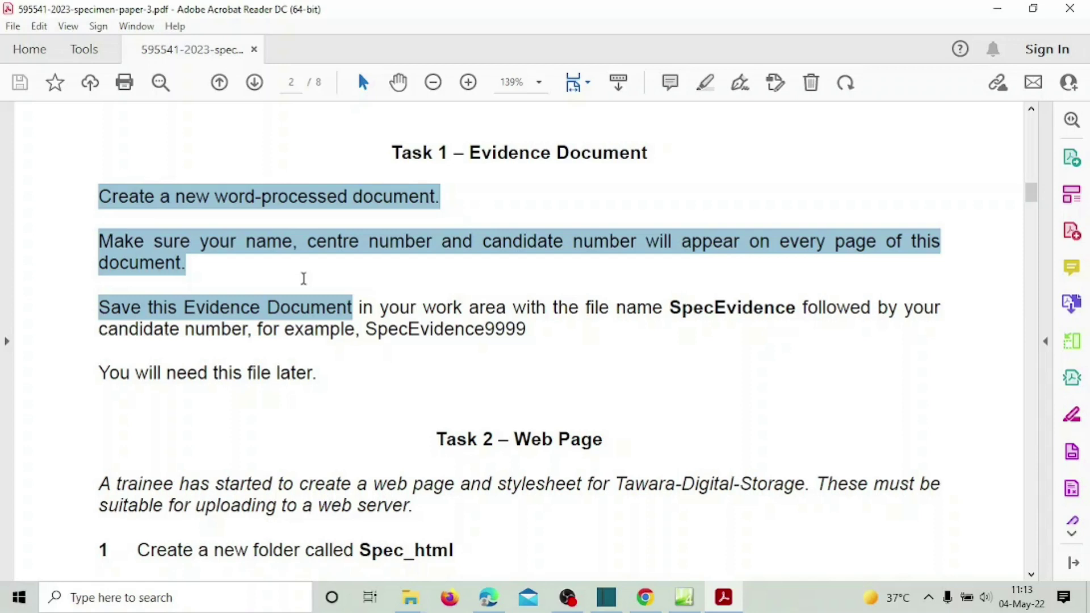
left_click_drag(304, 278, 363, 310)
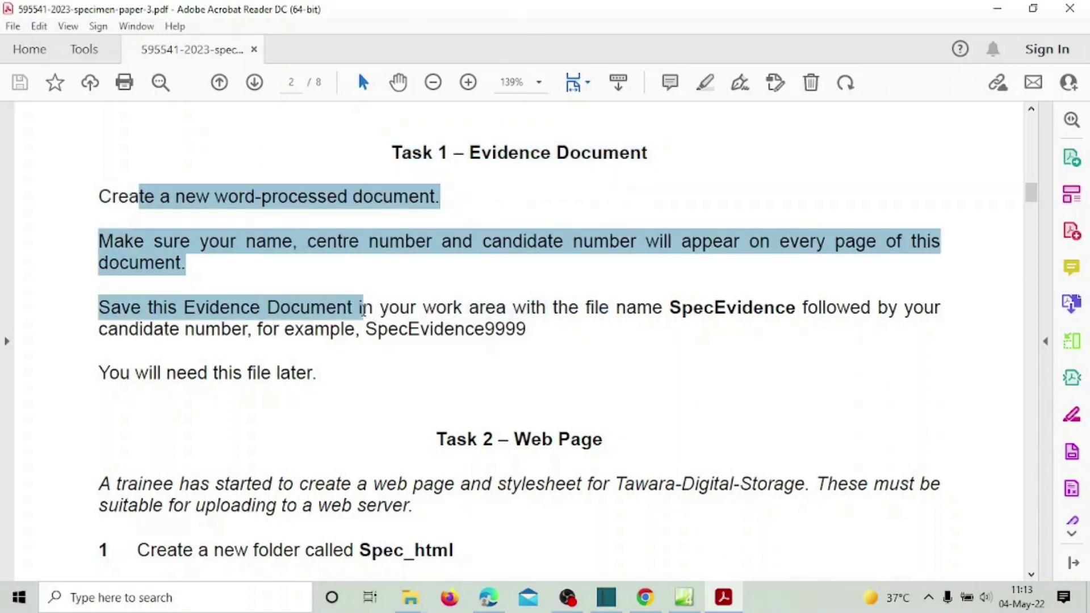
left_click(233, 239)
double_click(258, 242)
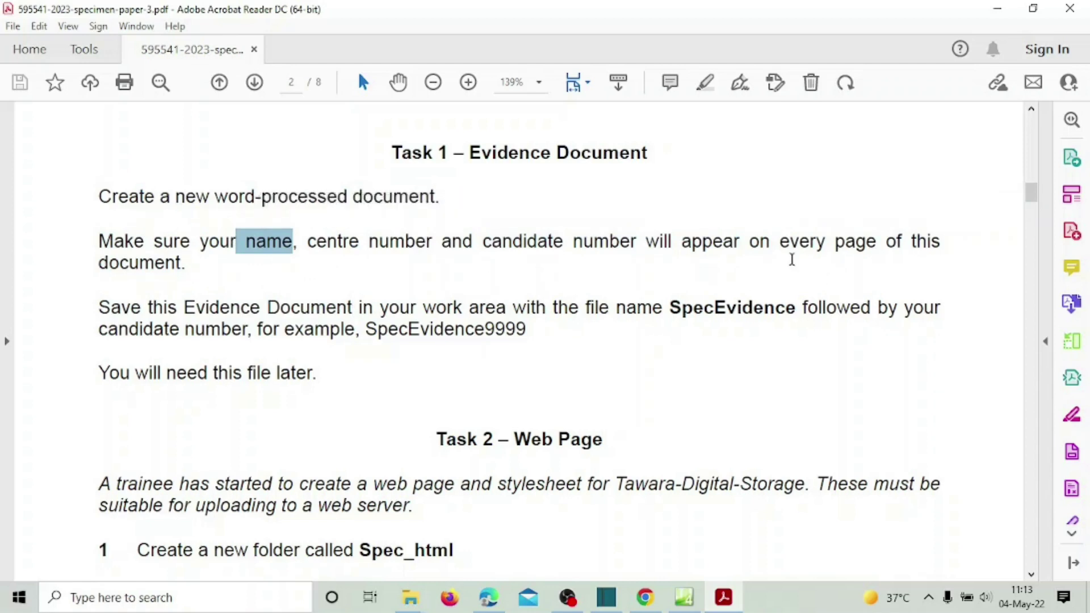
left_click_drag(726, 241, 782, 241)
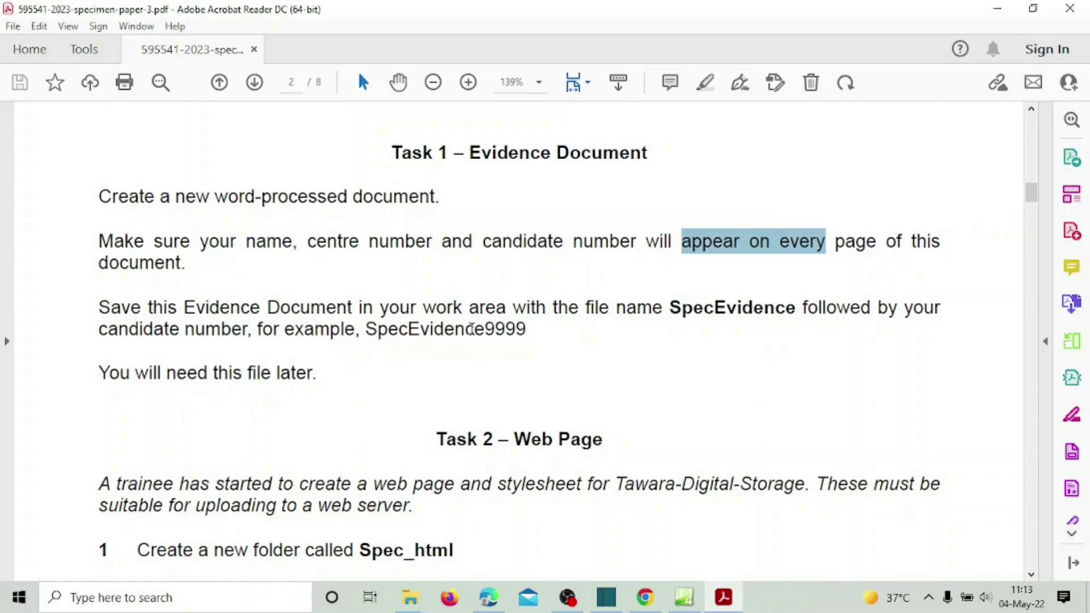
left_click(676, 307)
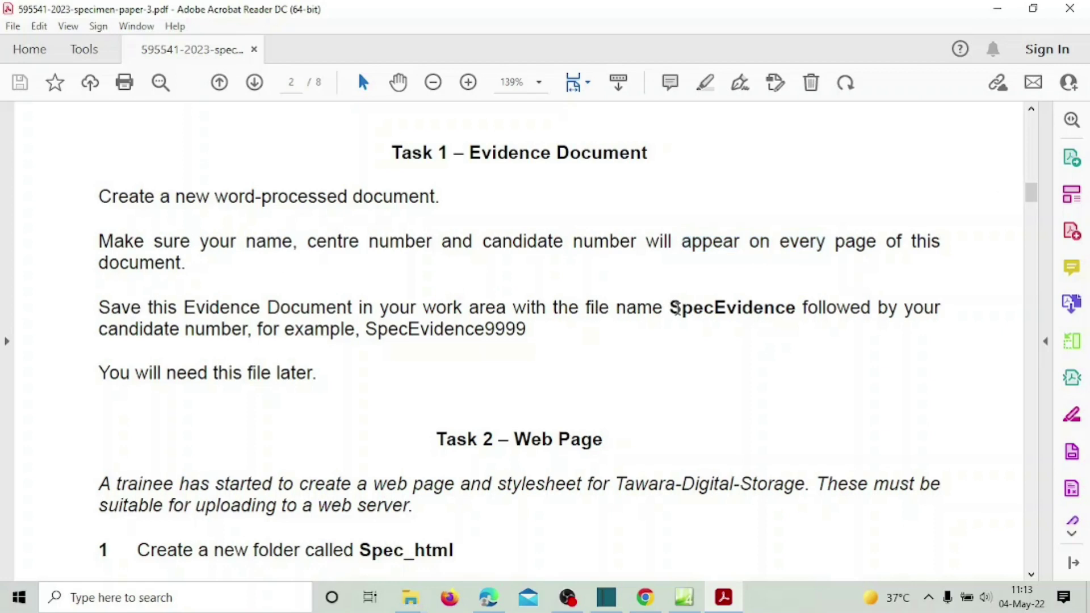
left_click_drag(680, 308, 785, 315)
left_click_drag(139, 331, 192, 331)
left_click_drag(375, 332, 540, 330)
left_click(532, 329)
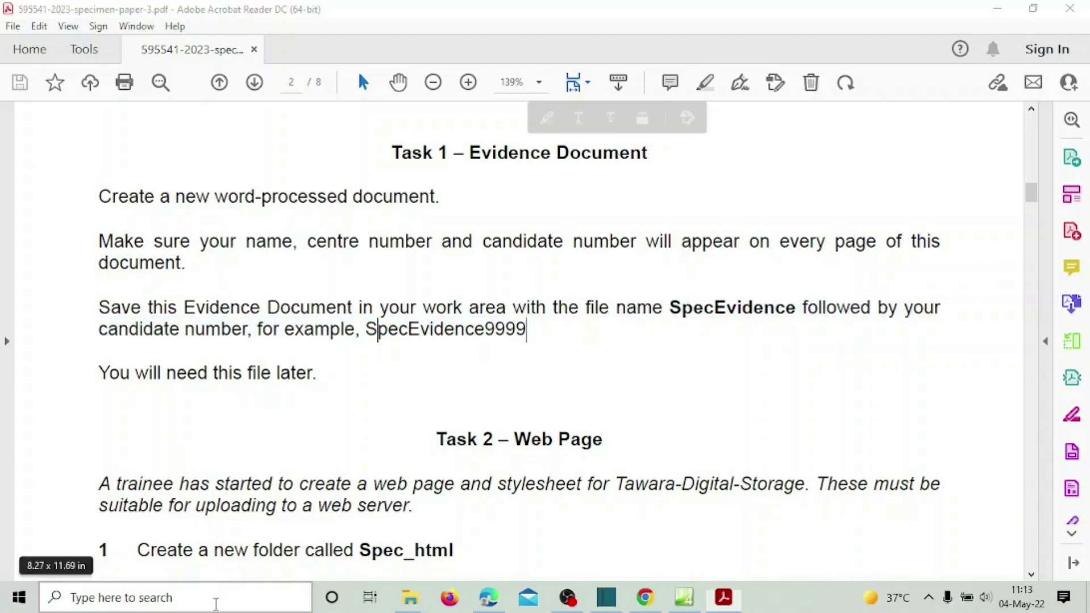
left_click(216, 604)
Start a blank Word document, zoom the page to 120% and dismiss the activation notice.
left_click(253, 178)
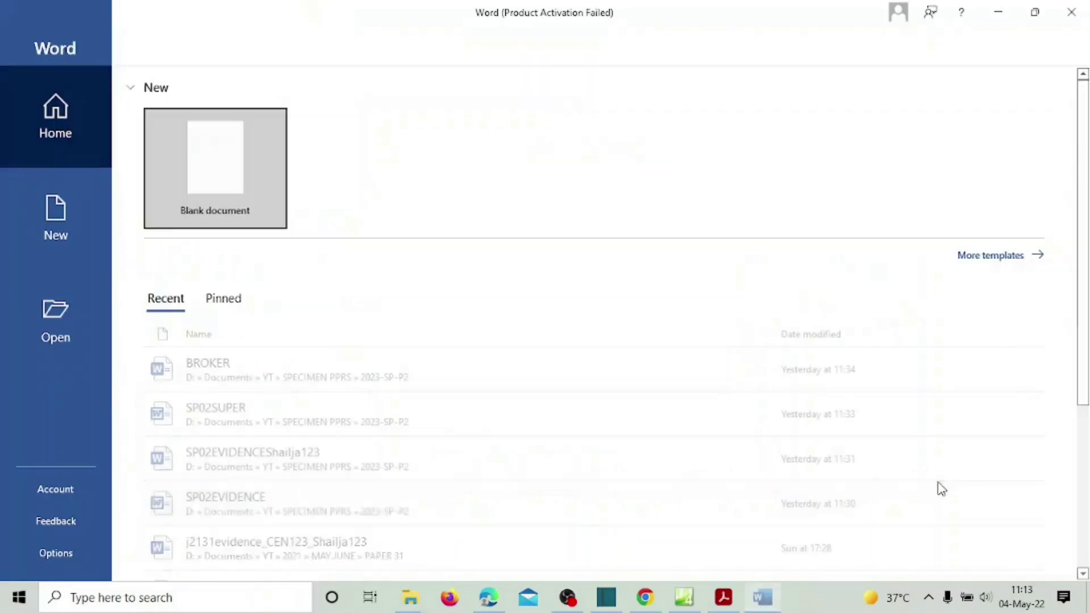
left_click(231, 153)
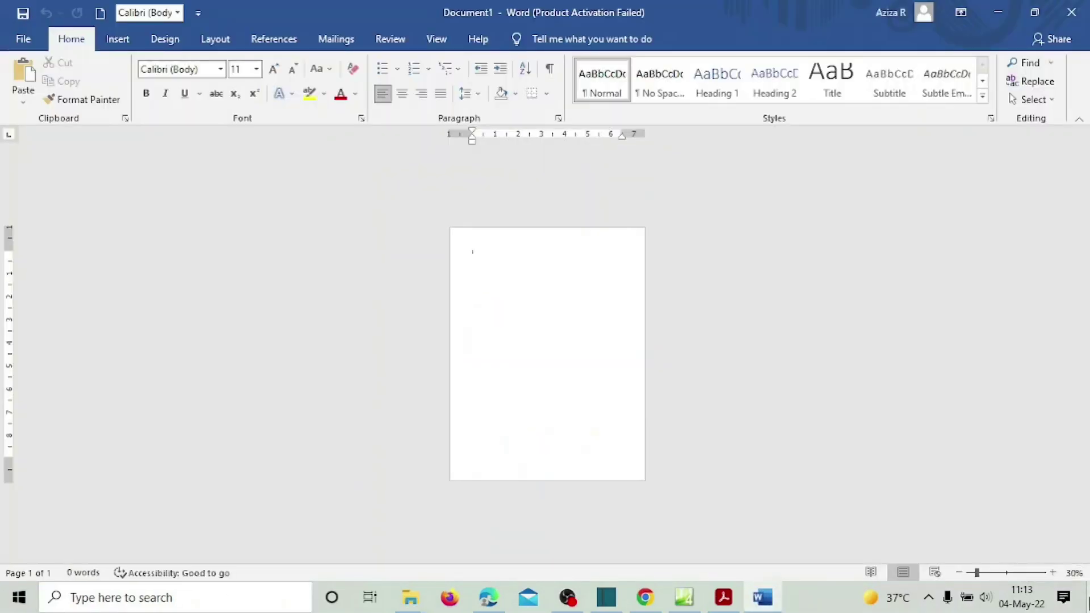
left_click(1054, 573)
left_click(1053, 572)
left_click(1053, 573)
left_click(1053, 572)
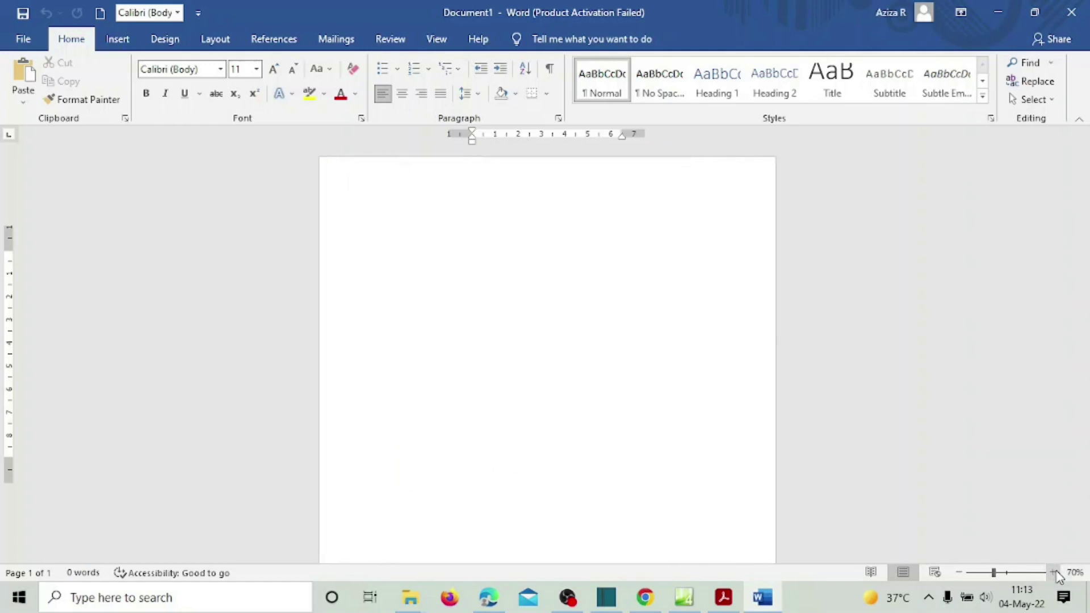
left_click(1053, 572)
left_click(1053, 573)
left_click(1053, 573)
left_click(1059, 573)
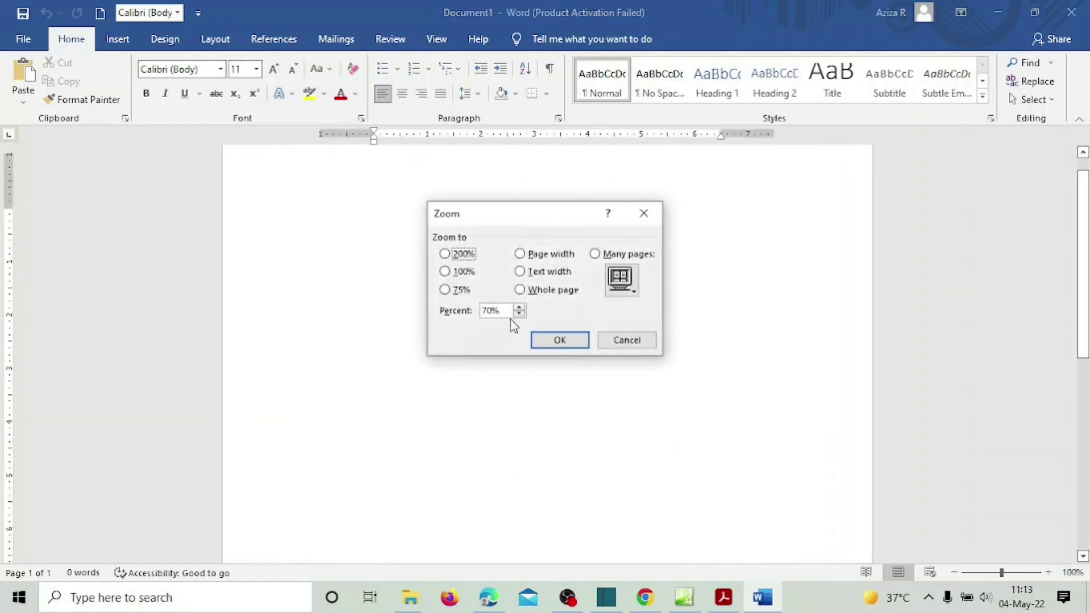
left_click(628, 341)
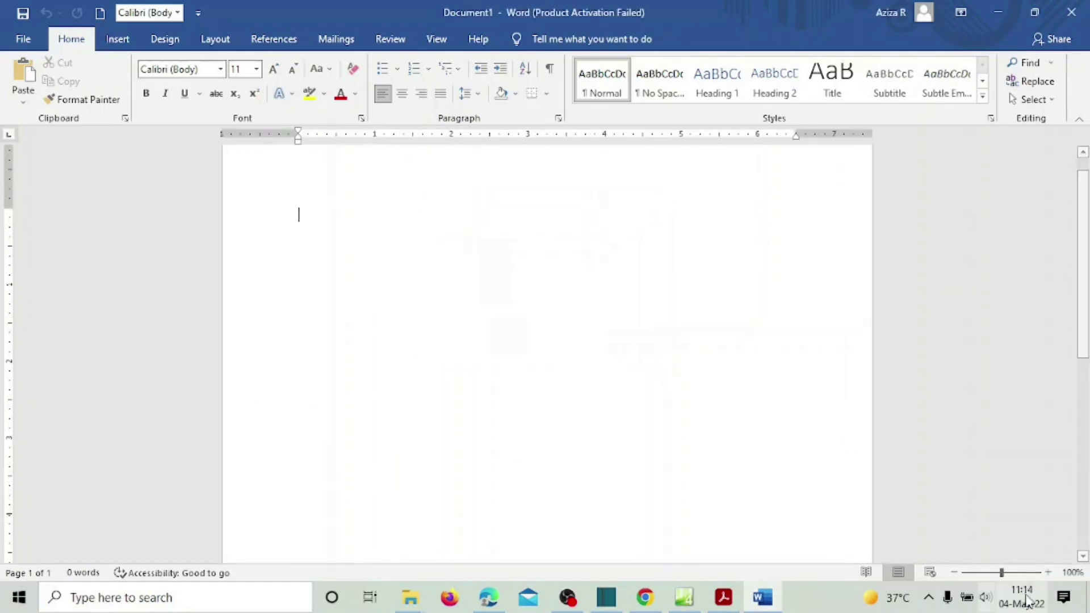
left_click(1048, 572)
left_click(1048, 572)
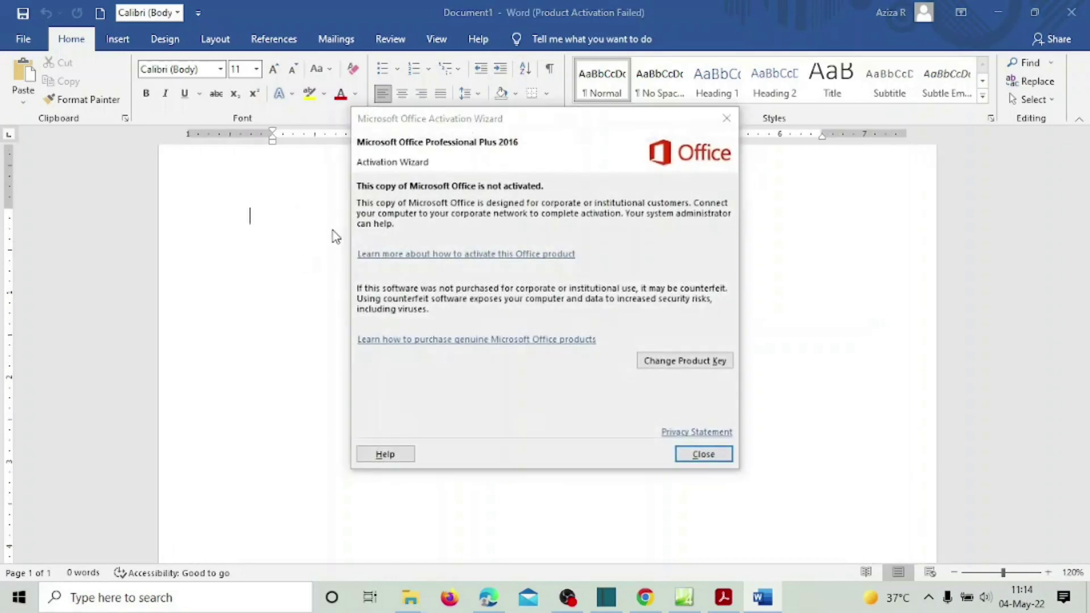
left_click(705, 455)
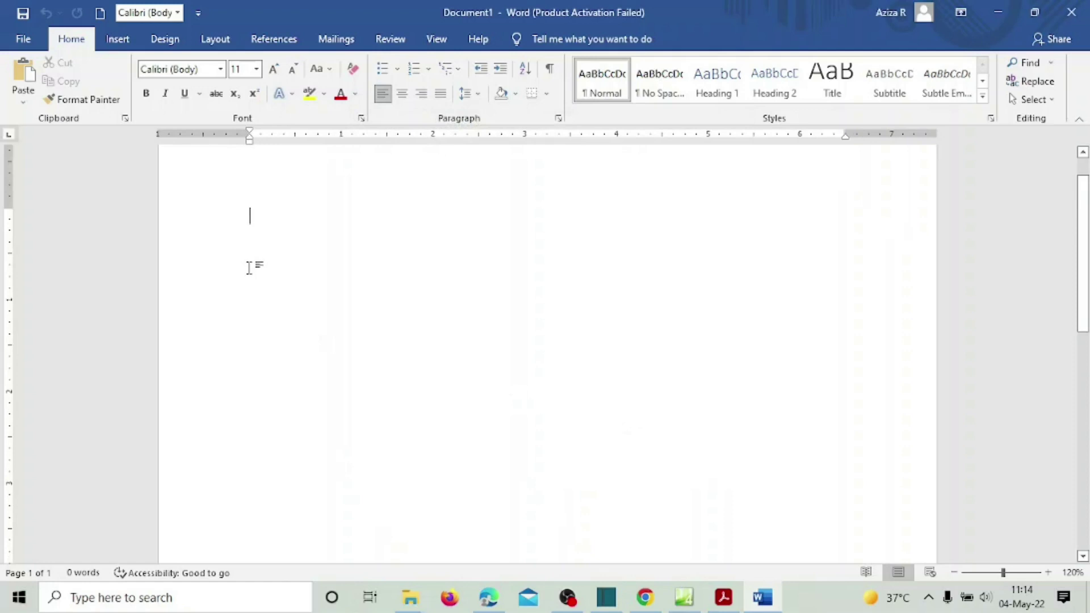
left_click(108, 36)
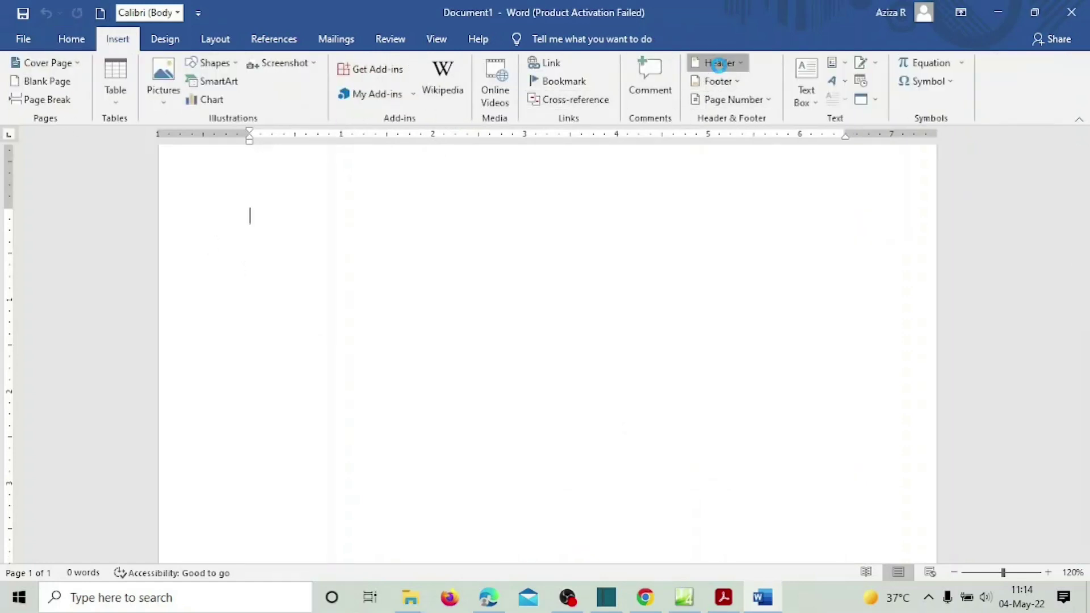
Insert a blank three-column header and enter the candidate's name in the left position.
left_click(718, 64)
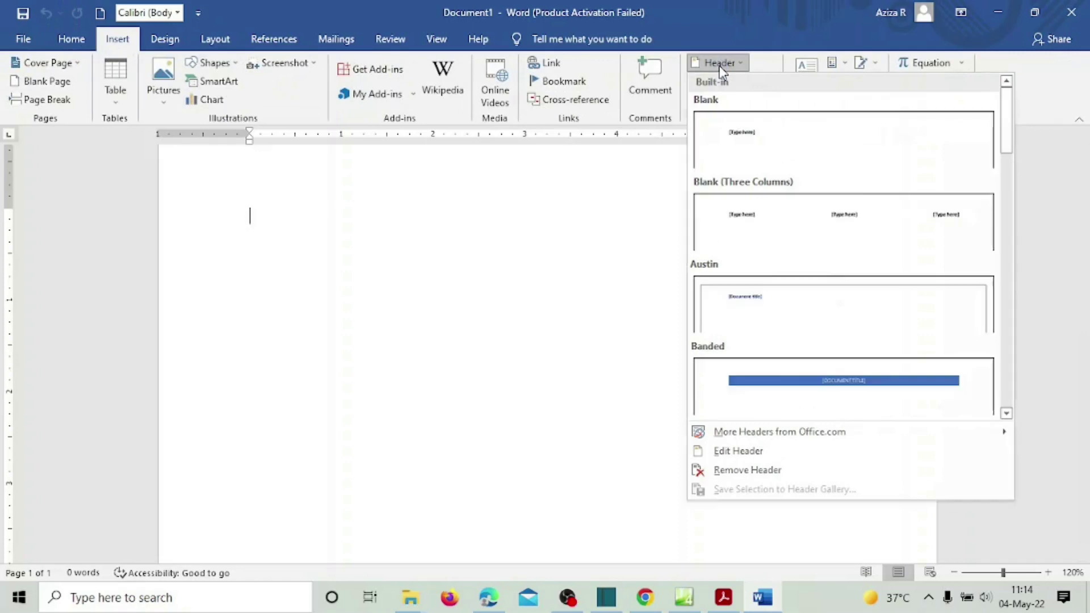
left_click(735, 213)
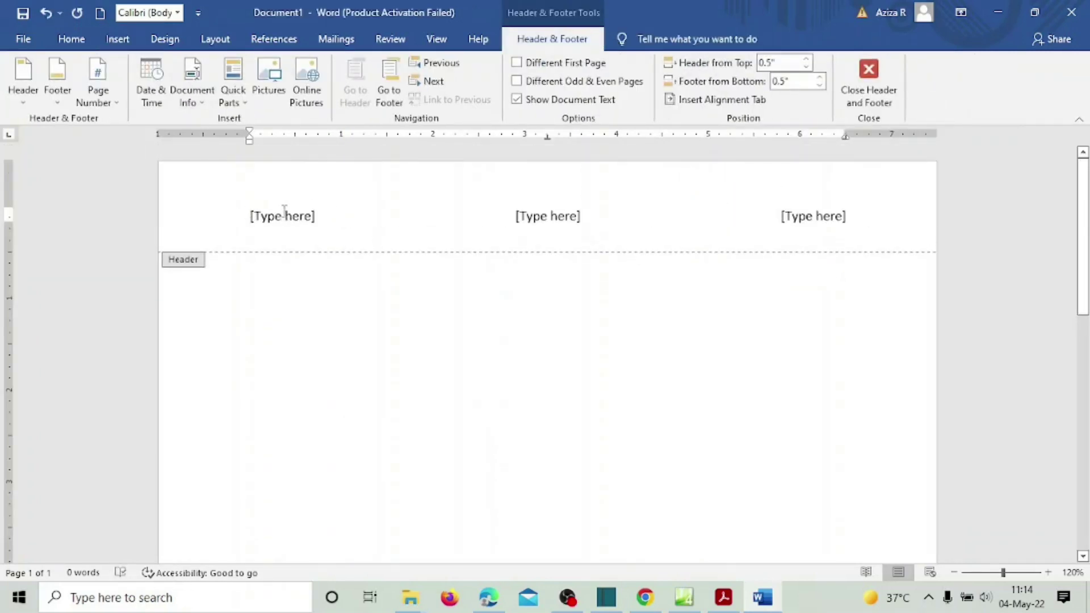
left_click(286, 216)
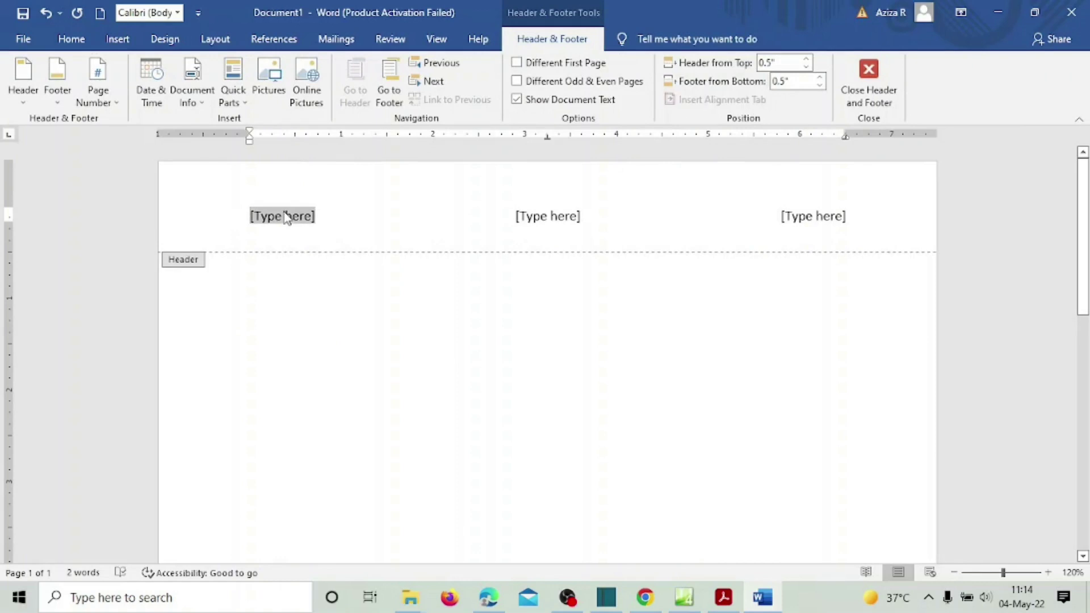
type("SHAILJA")
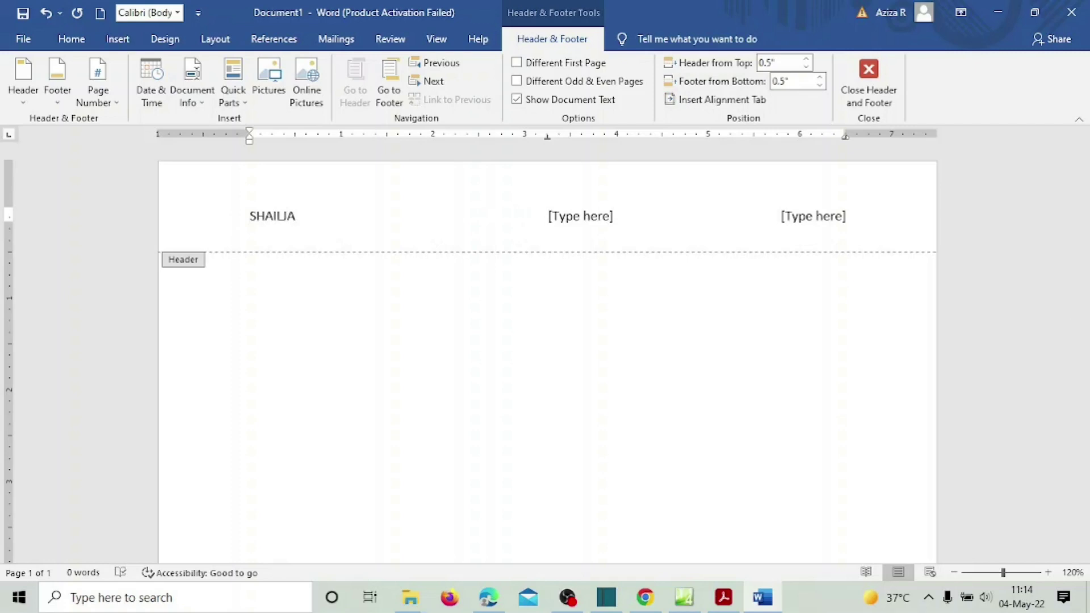
key("ctrl+z")
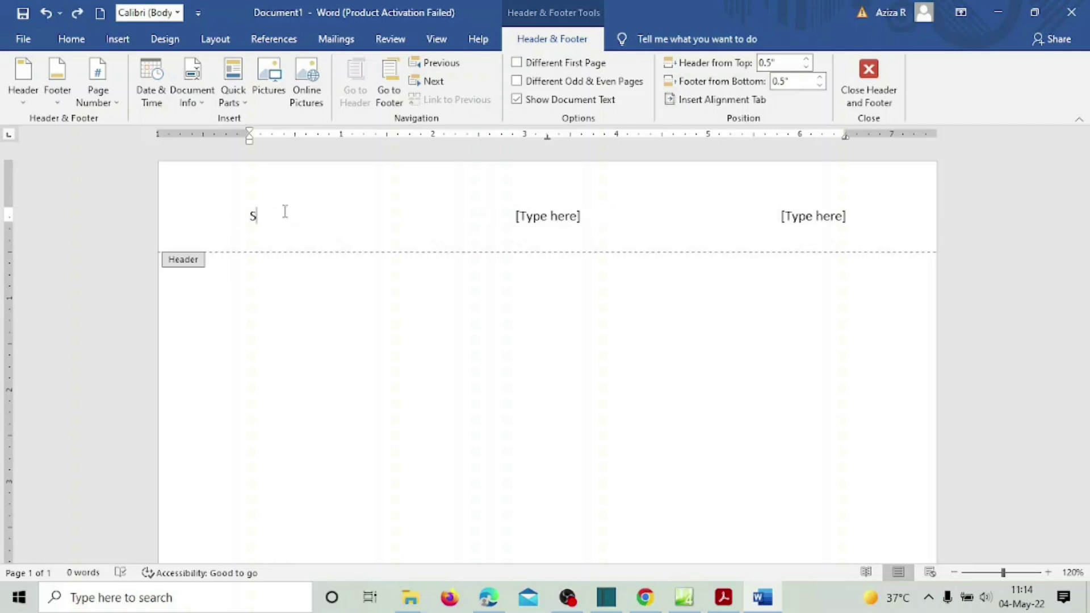
type("HAILJA")
Enter the centre number in the middle header position.
left_click(570, 216)
type("CEN")
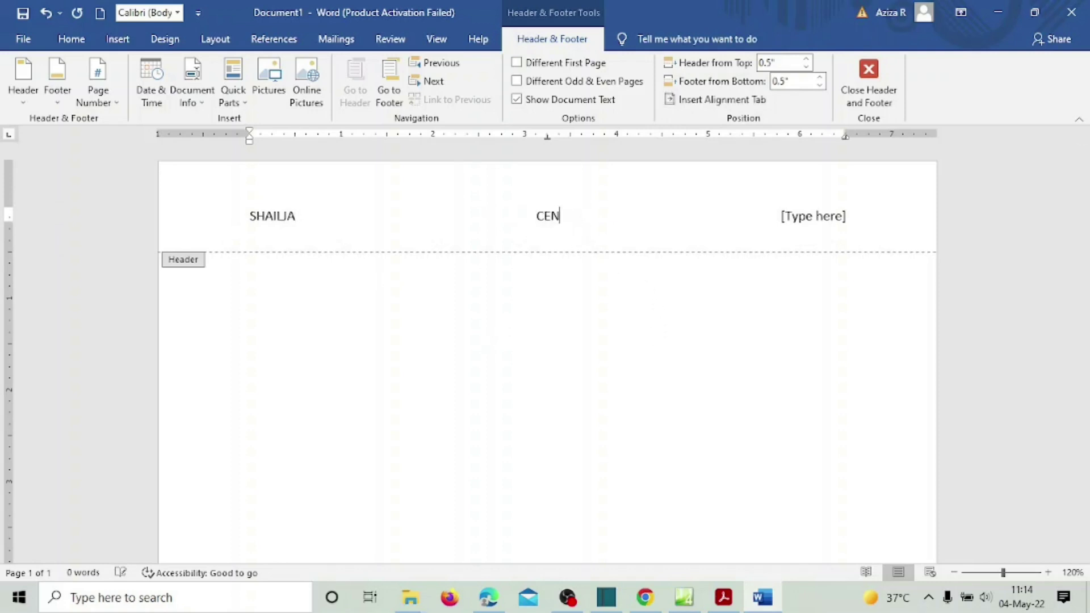
type("TRE123")
key("Return")
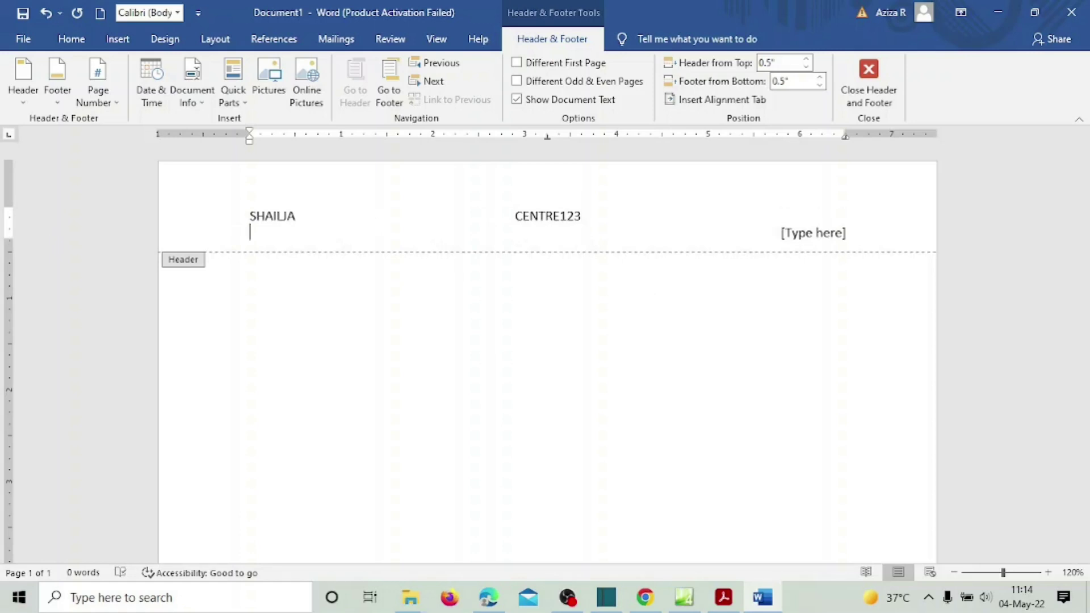
key("ctrl+z")
key("ctrl+z")
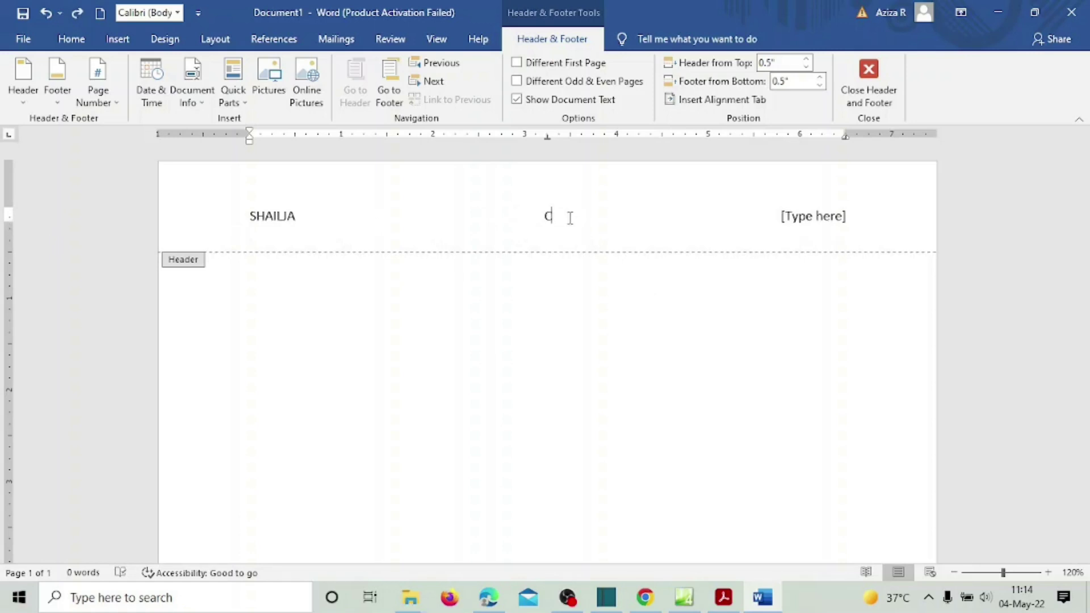
type("ENTRE12")
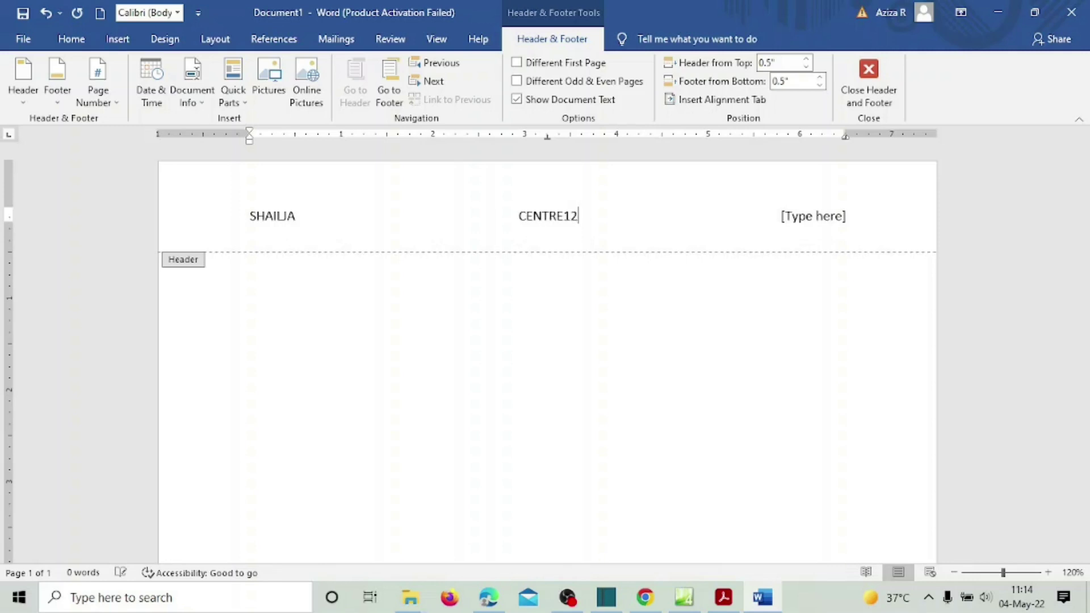
type("3")
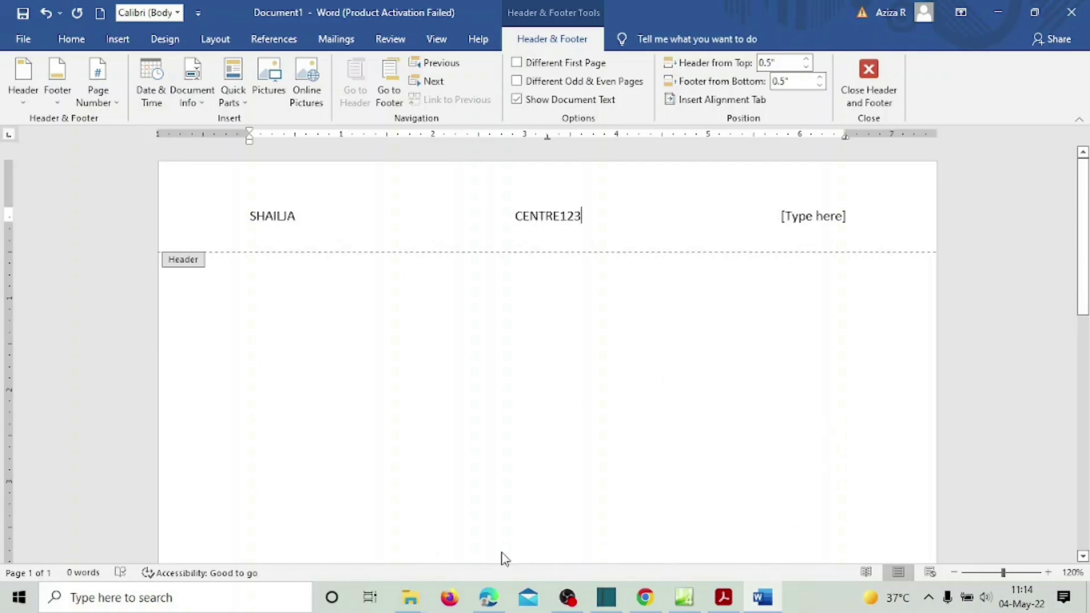
Enter the candidate number in the right header position and close the header.
left_click(812, 217)
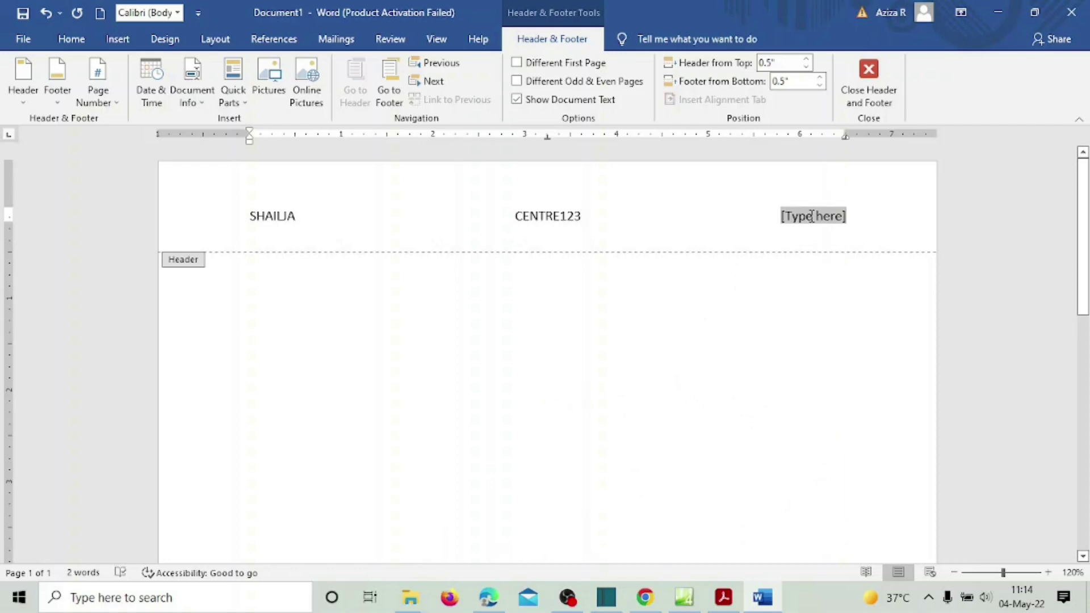
type("SHAI")
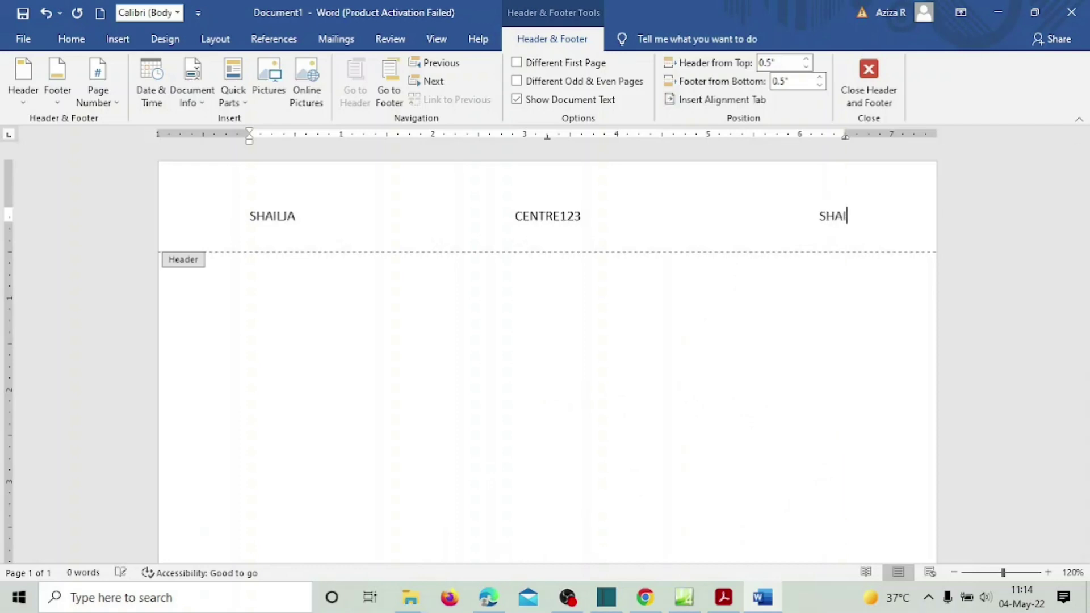
type("LJ123")
key("Left")
key("Left")
key("Left")
type("A")
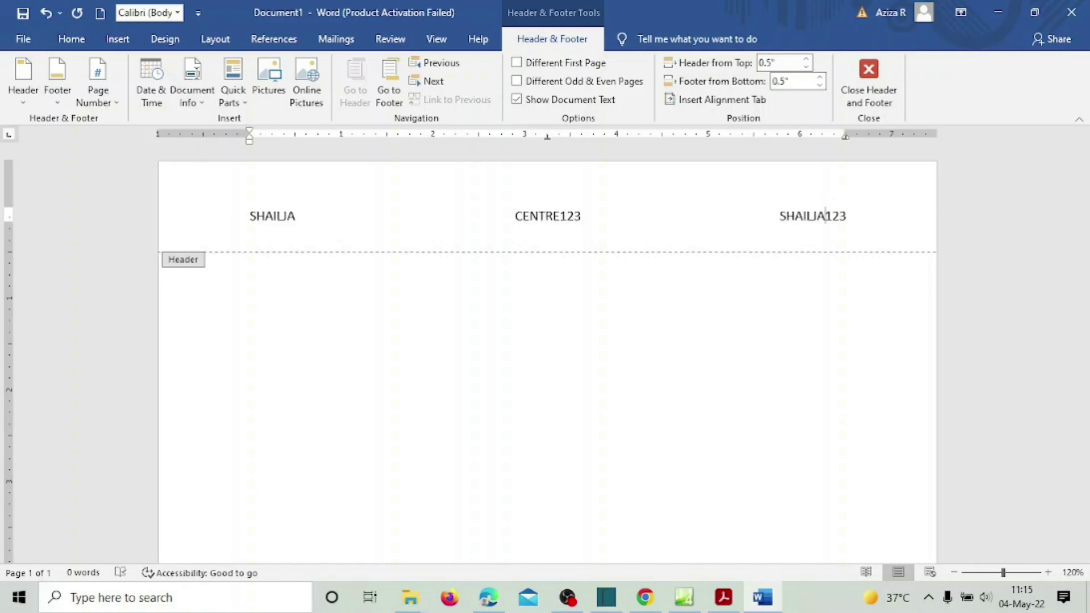
left_click(898, 217)
double_click(521, 381)
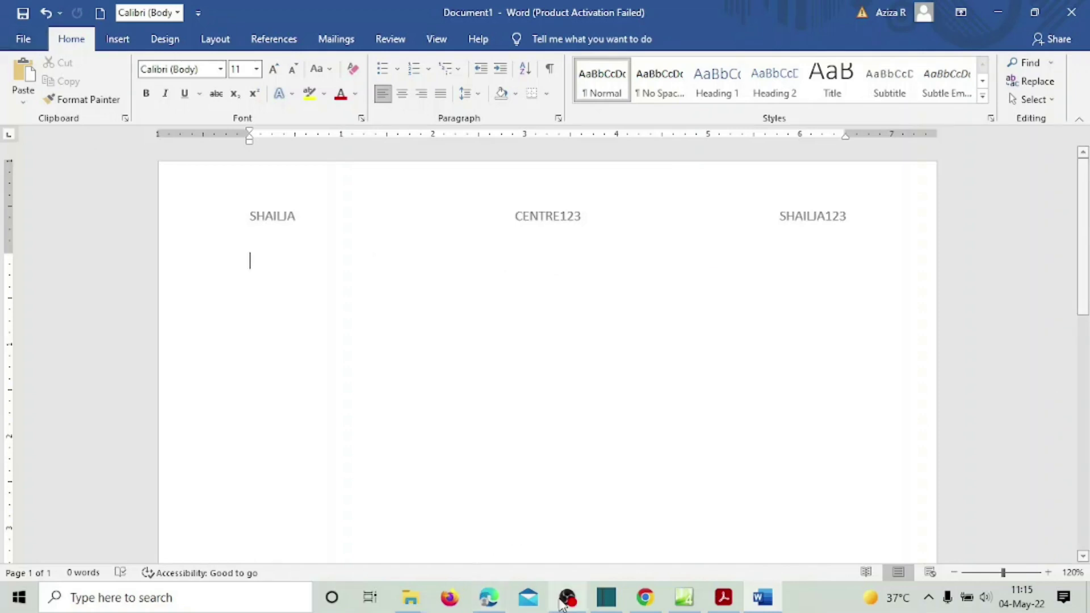
left_click(646, 598)
left_click(648, 598)
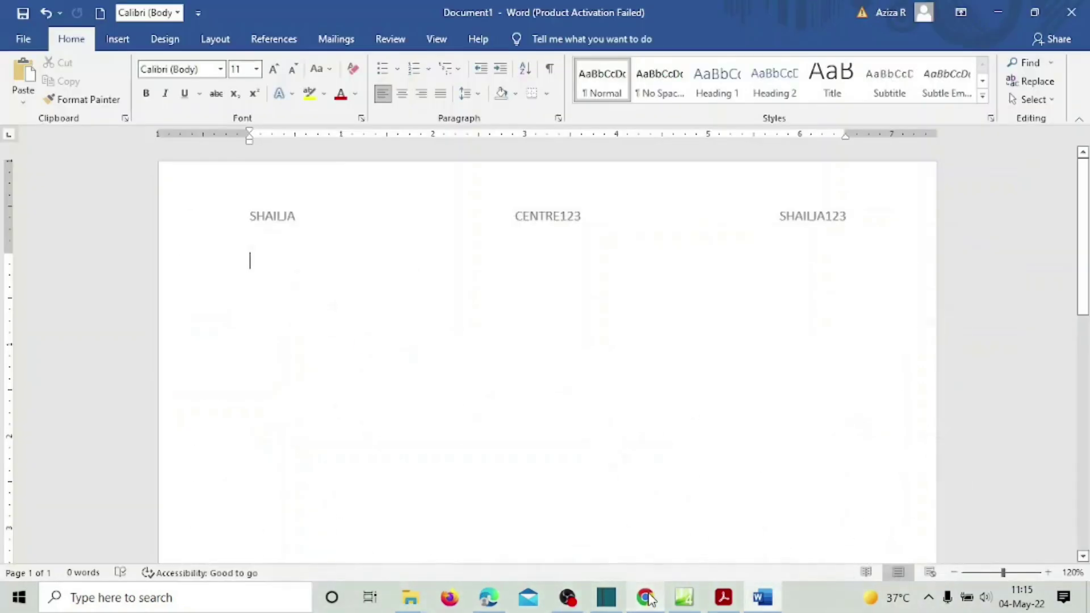
left_click(724, 598)
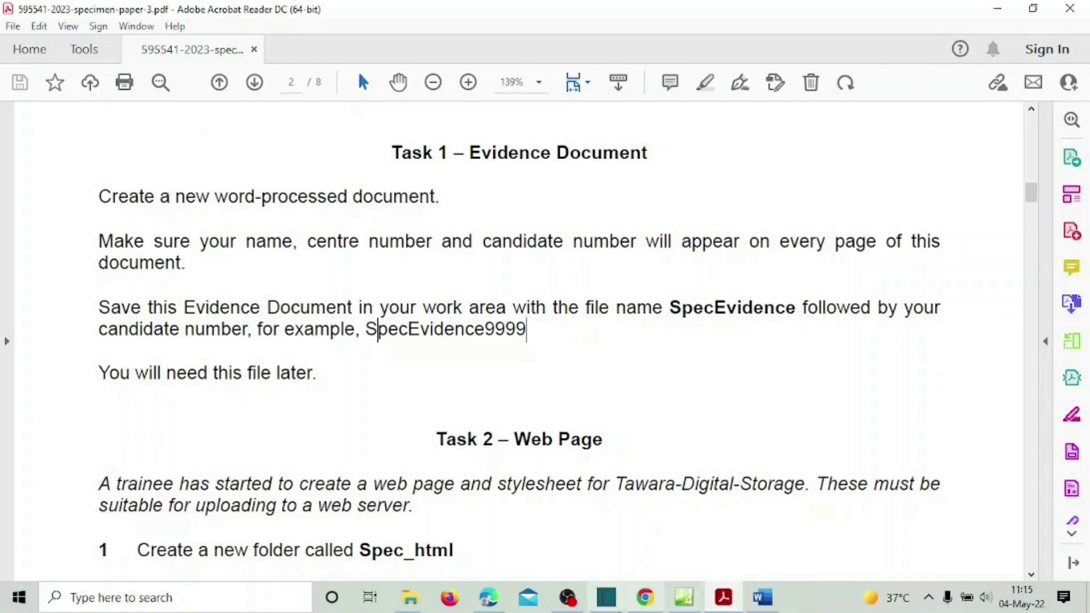
left_click(763, 597)
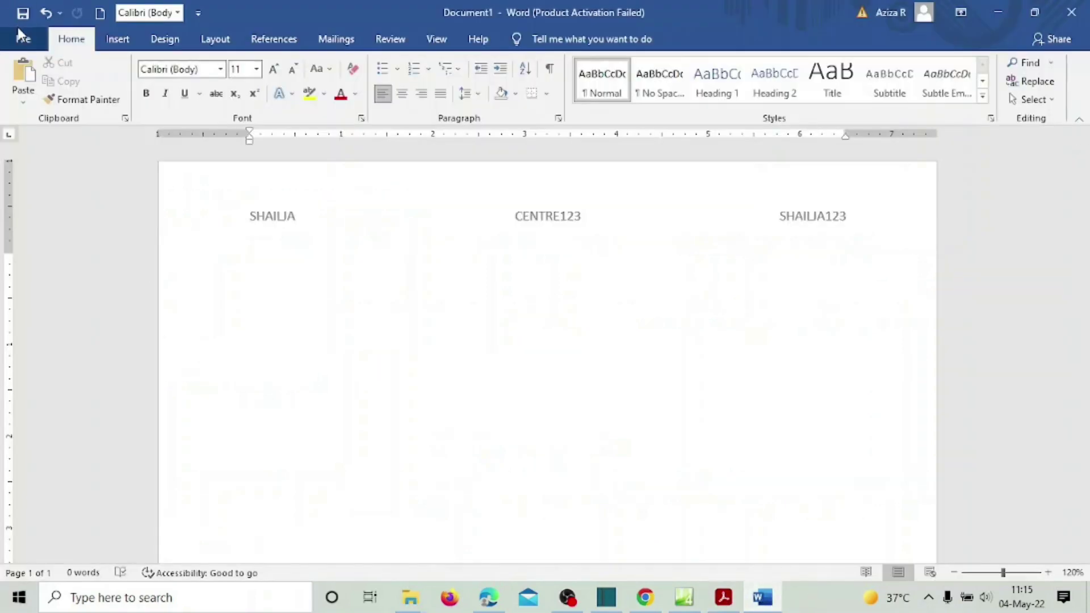
Save As into the 2023-SP-P3 folder, naming the file SpecEvidence plus the candidate's name and number.
left_click(25, 39)
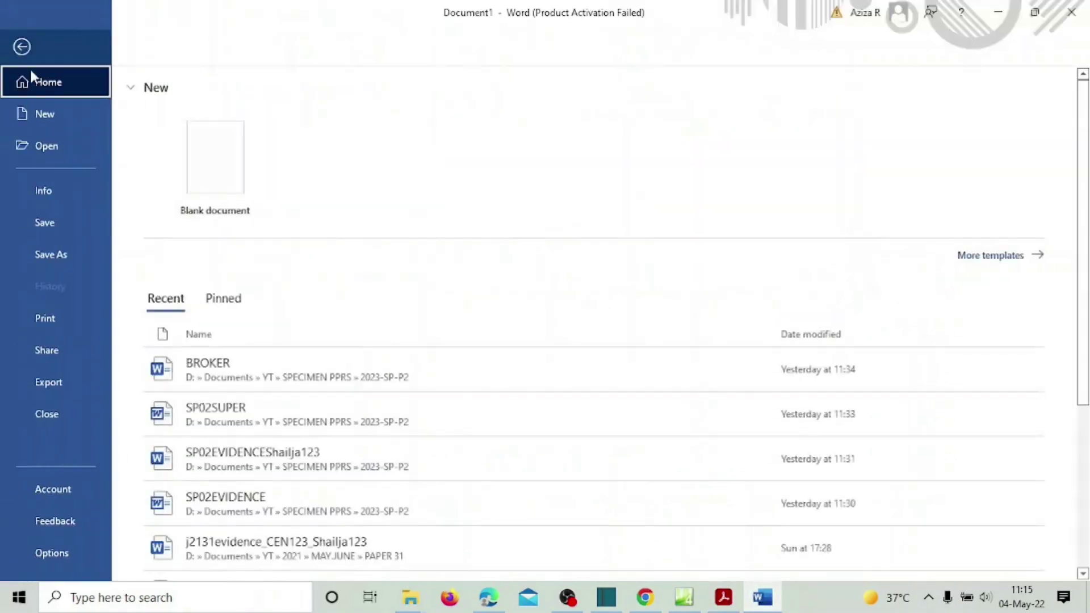
left_click(47, 243)
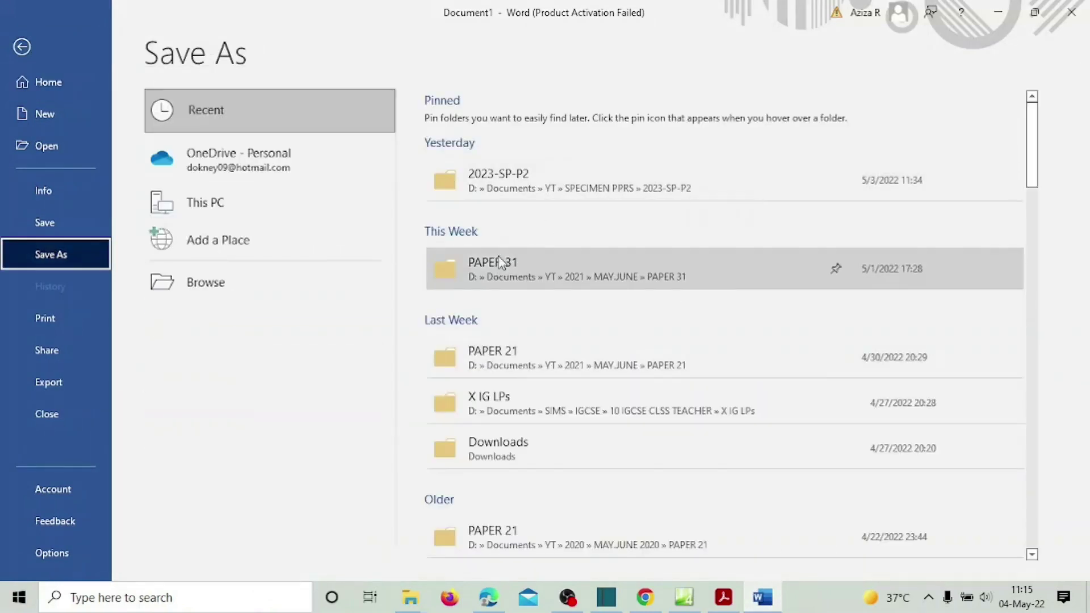
left_click(490, 175)
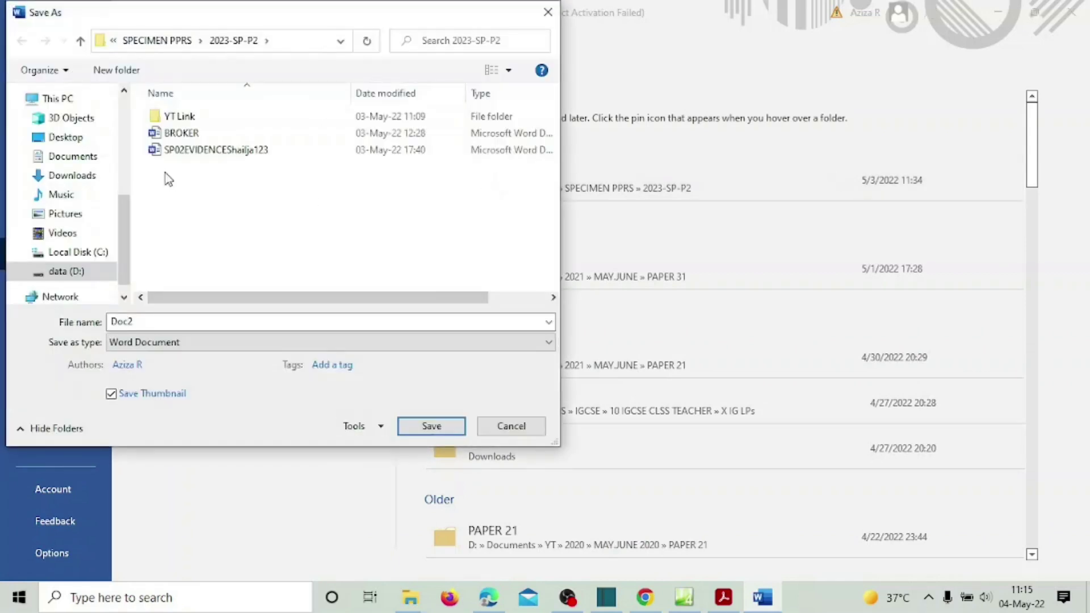
left_click(170, 41)
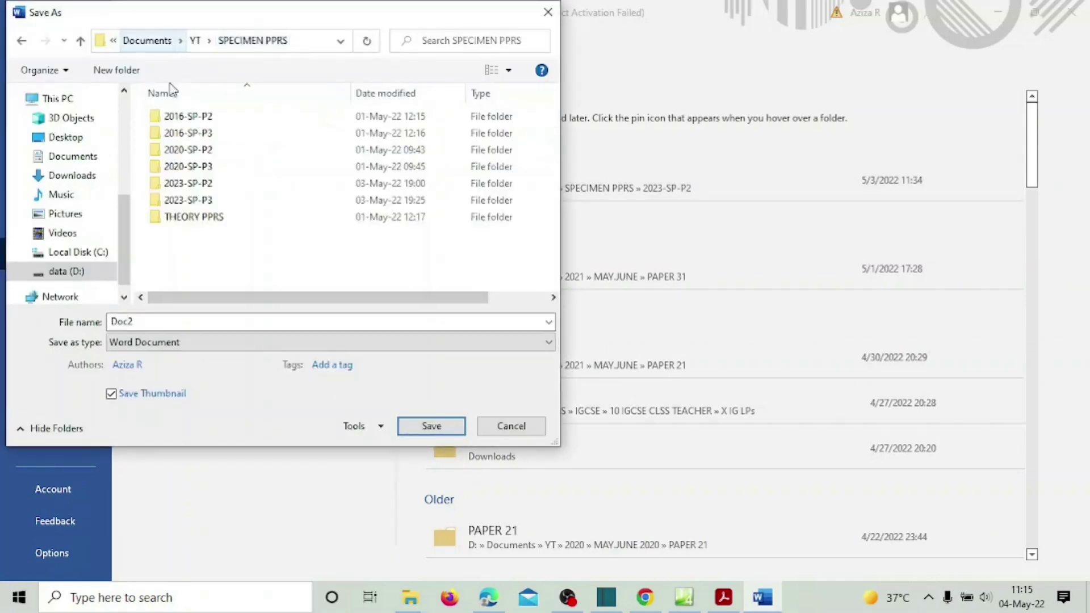
double_click(166, 202)
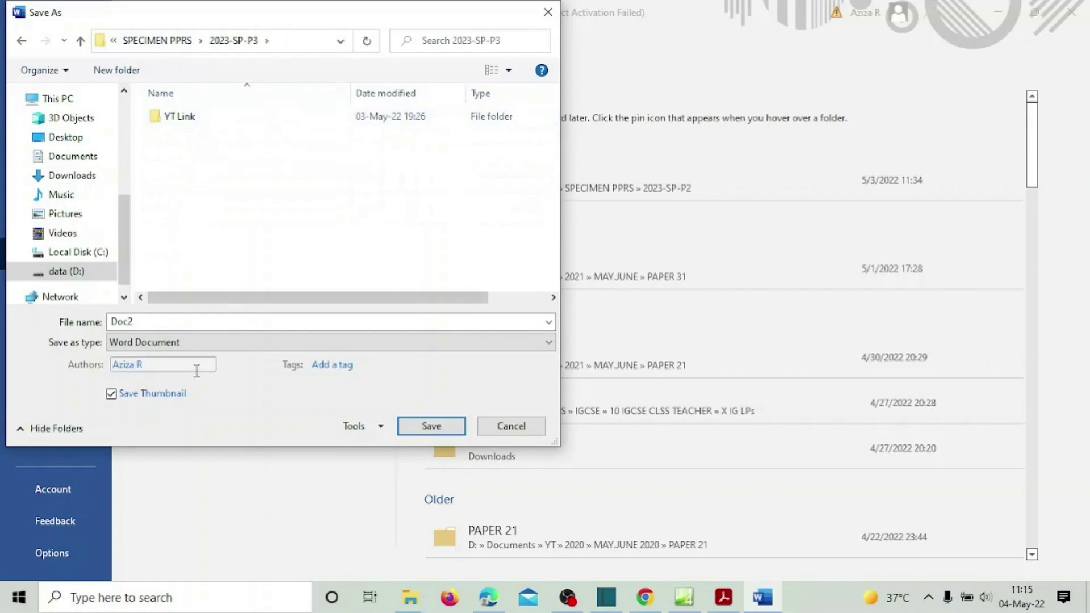
left_click_drag(159, 322, 120, 314)
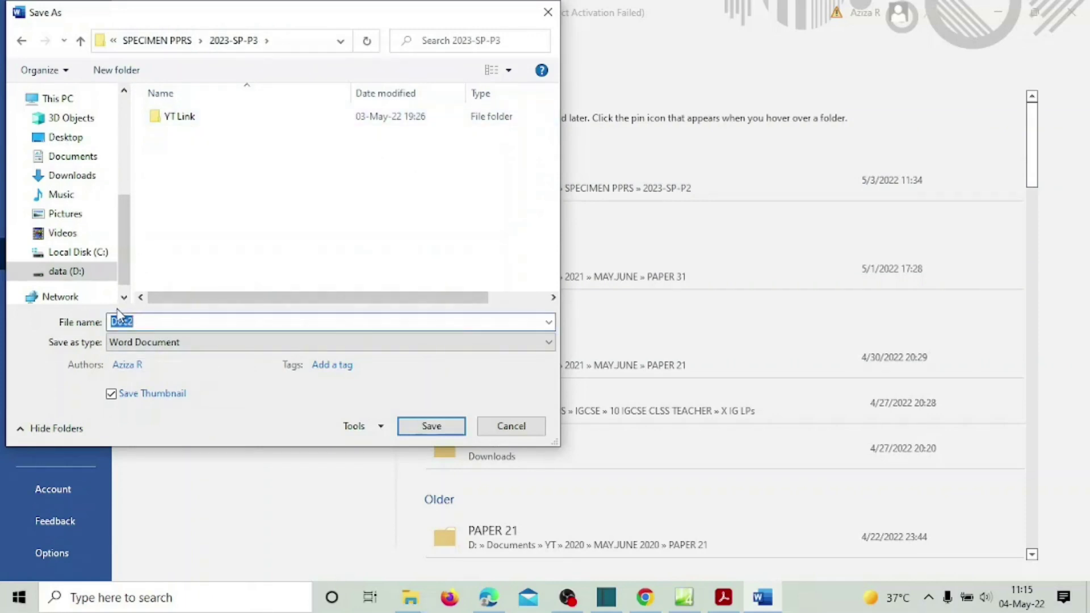
type("Spe")
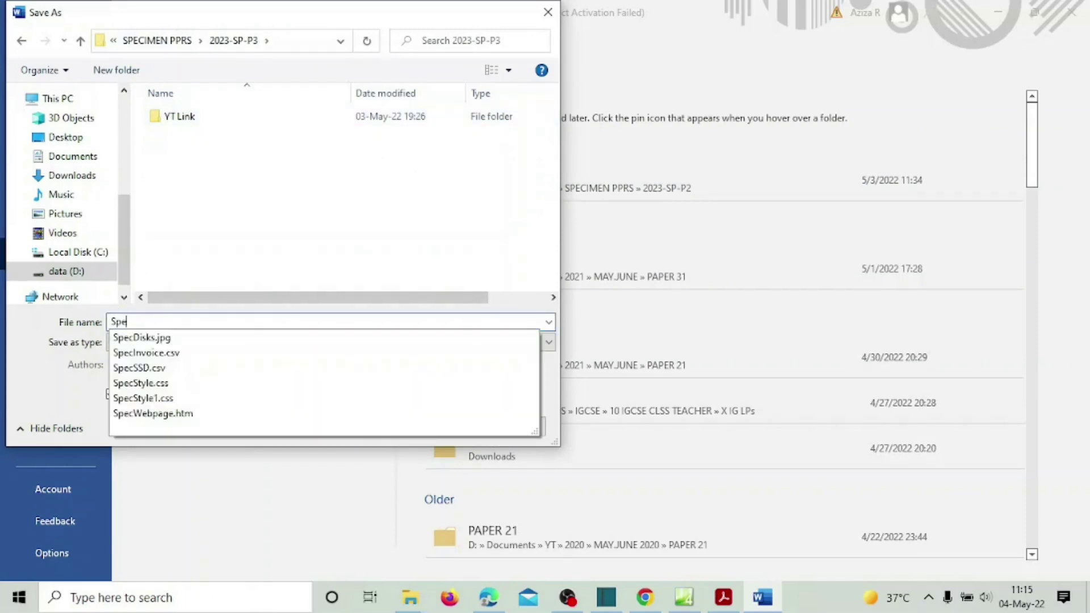
type("cE")
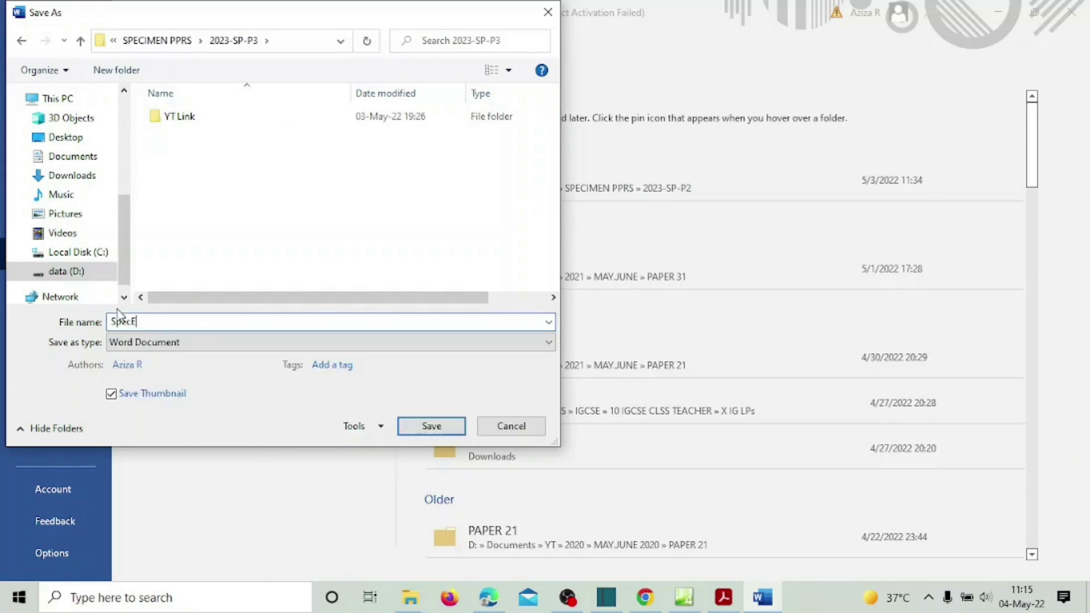
type("vidence")
key("BackSpace")
key("BackSpace")
key("BackSpace")
type("Shailja1")
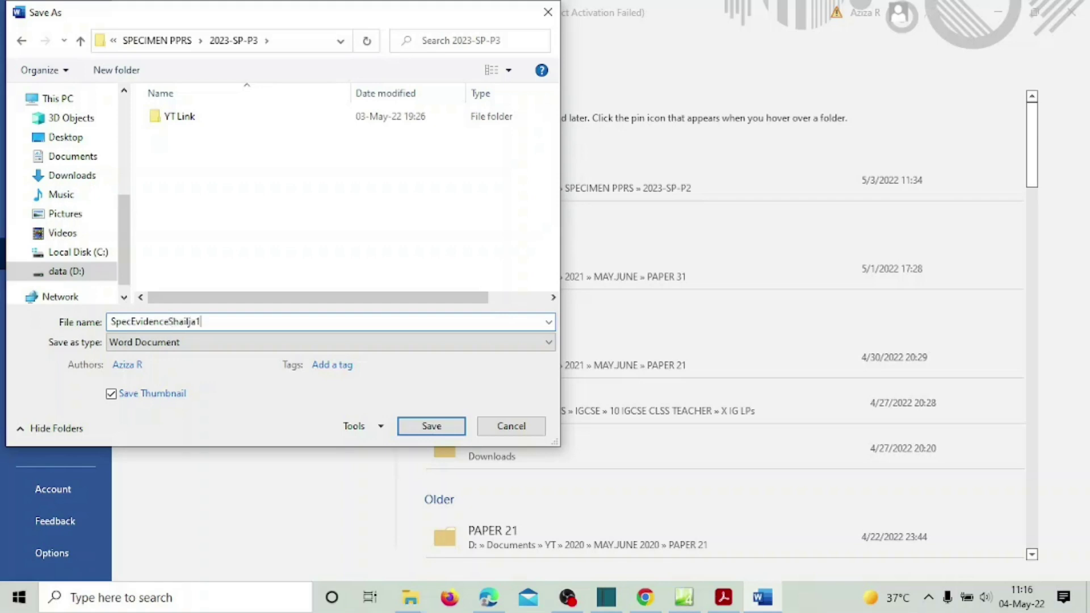
type("23")
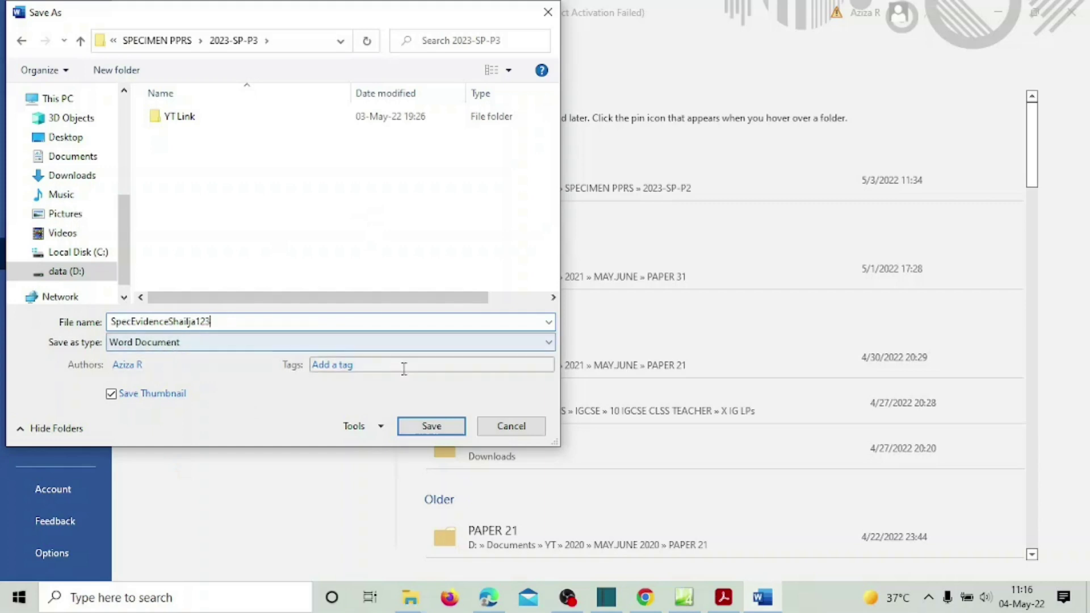
left_click(432, 427)
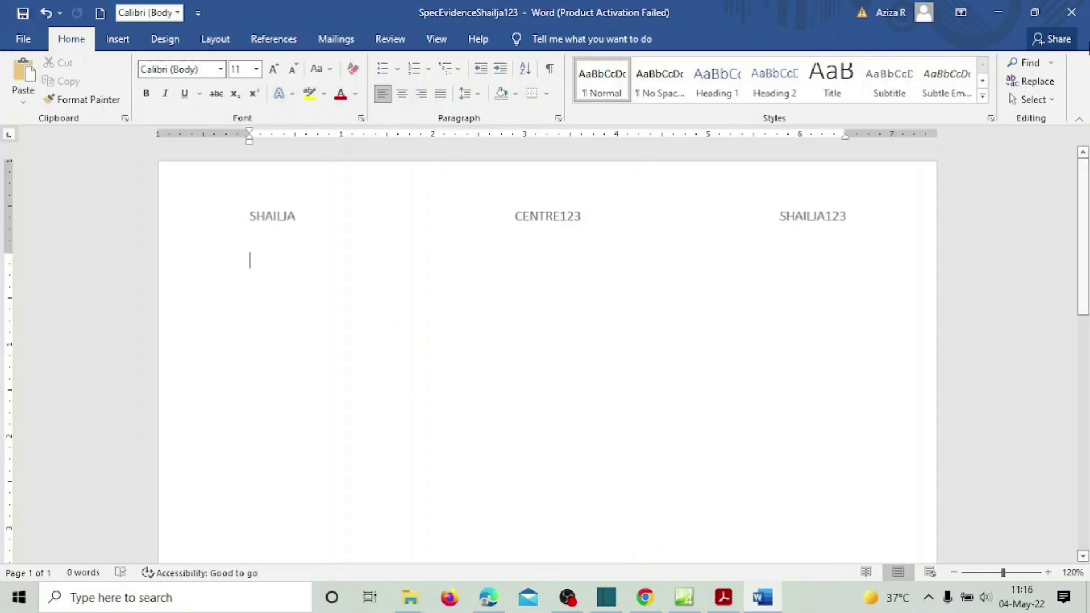
Bring the exam PDF forward, select the Task 1 instructions and scroll on through the paper.
left_click(1002, 9)
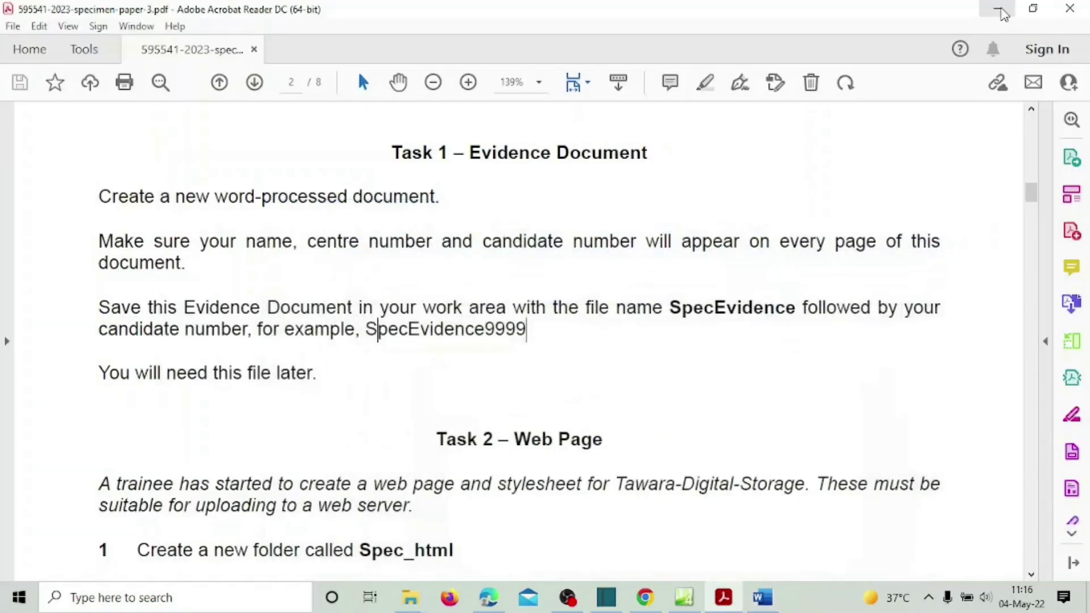
left_click_drag(384, 142, 389, 366)
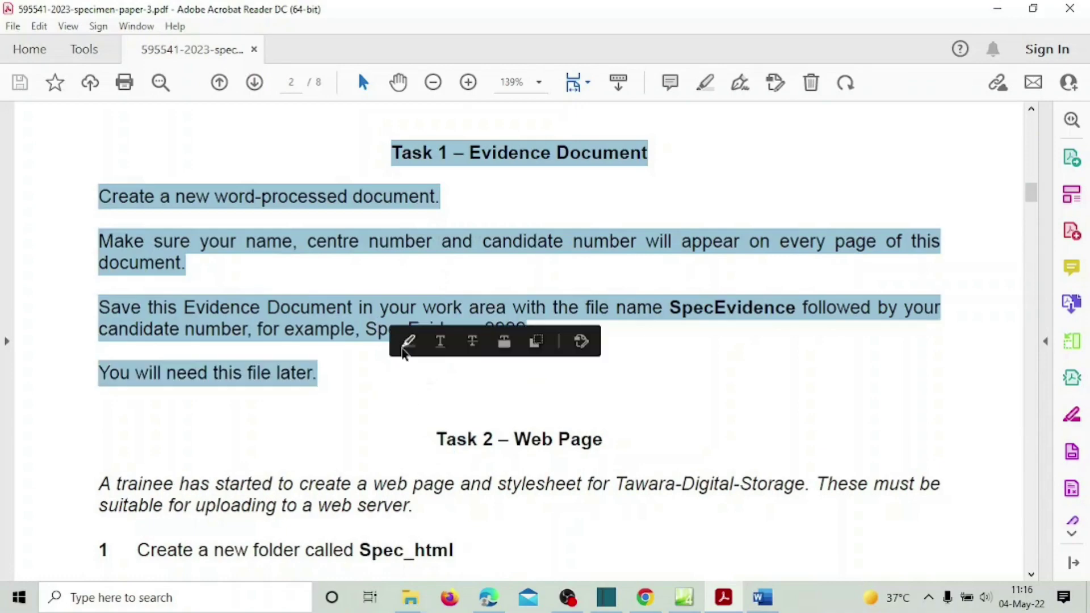
scroll(421, 344, "down", 10)
scroll(424, 344, "down", 20)
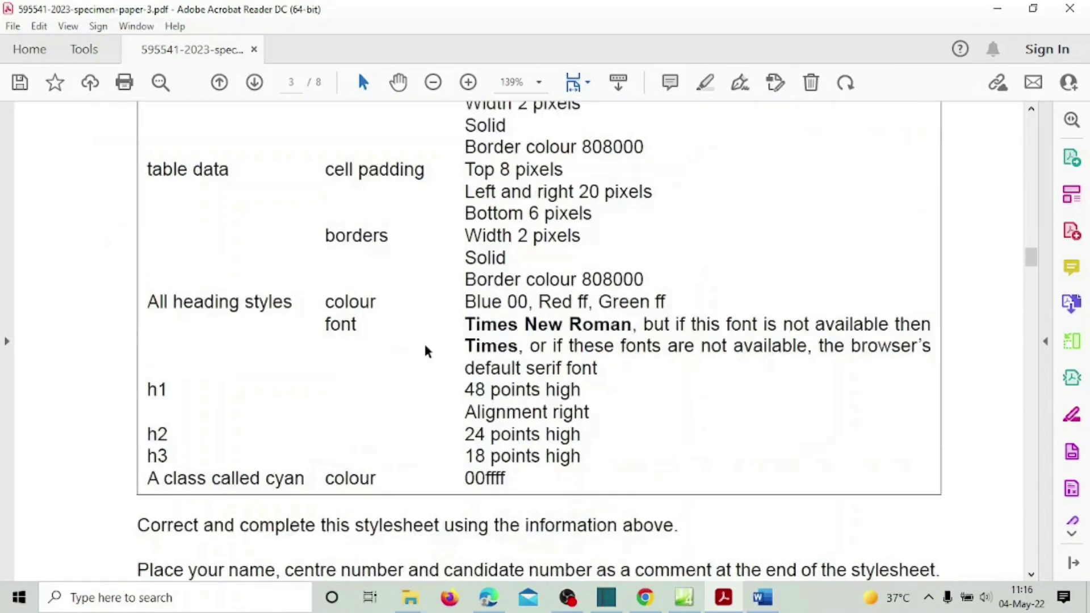
scroll(424, 345, "down", 12)
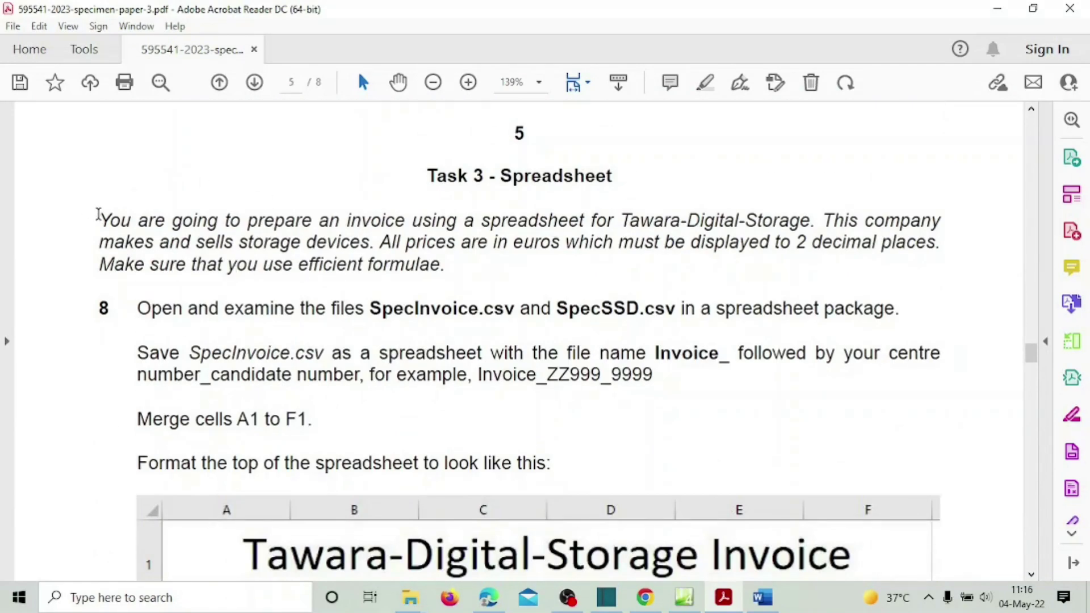
Select the Task 3 opening line and the phrase 'and sells storage devices'.
left_click_drag(99, 216, 766, 222)
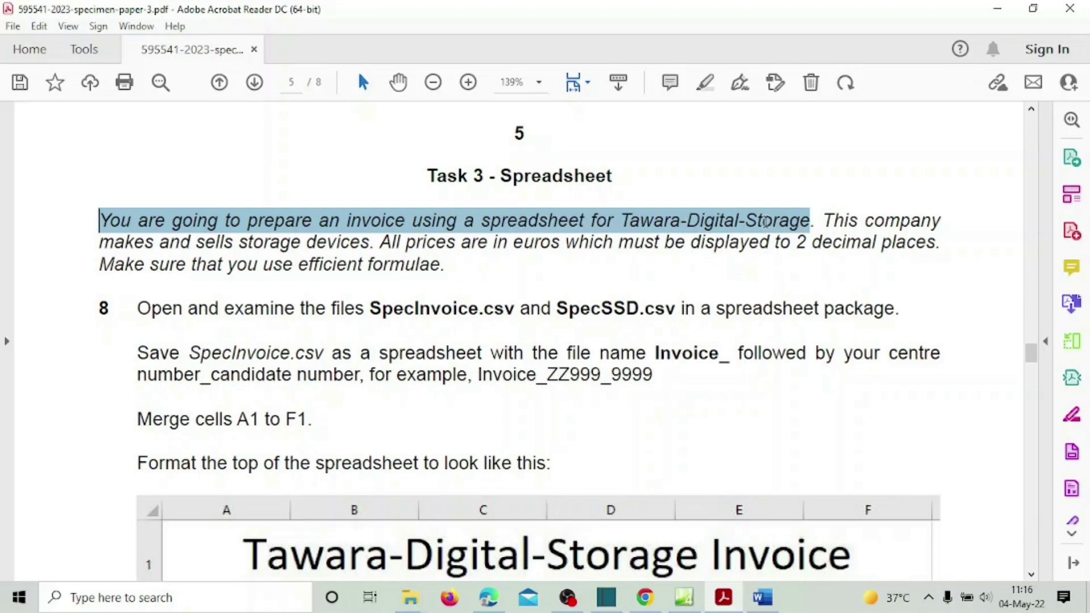
left_click_drag(766, 222, 766, 221)
left_click(699, 243)
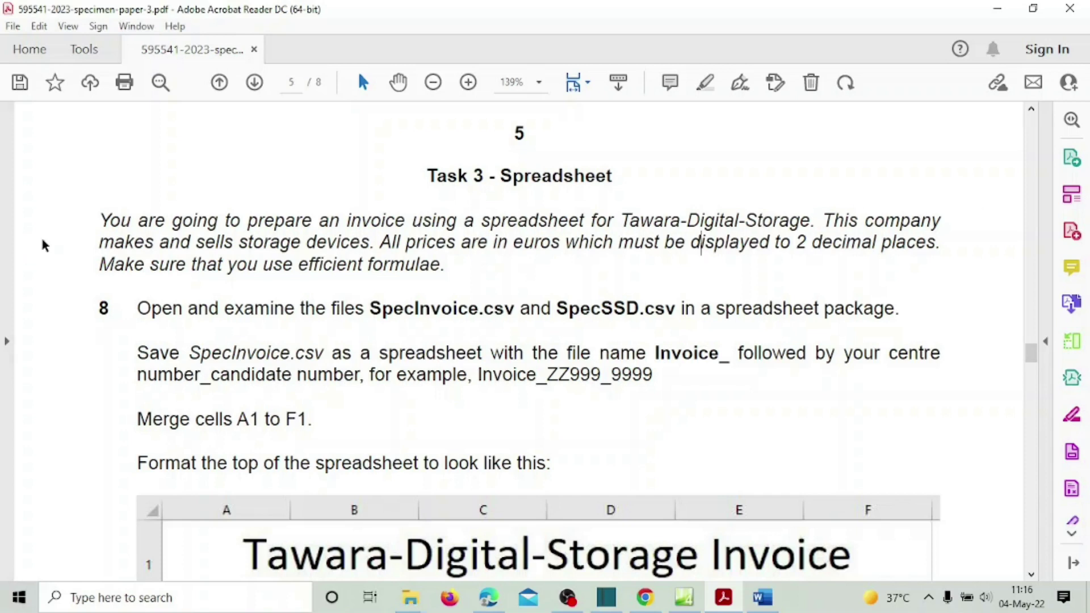
left_click_drag(153, 244, 345, 242)
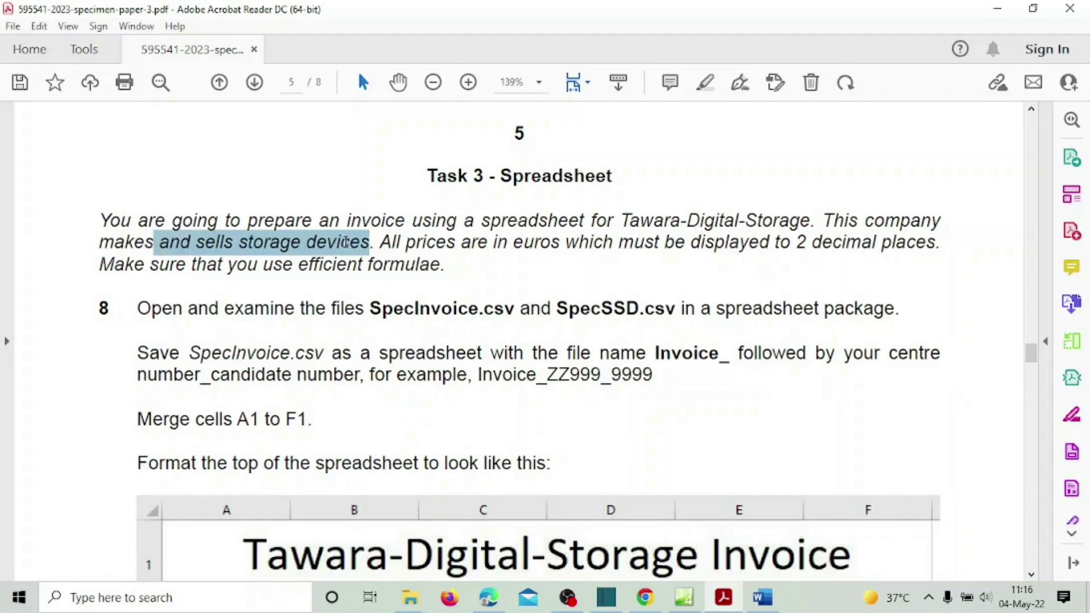
left_click_drag(345, 241, 391, 7)
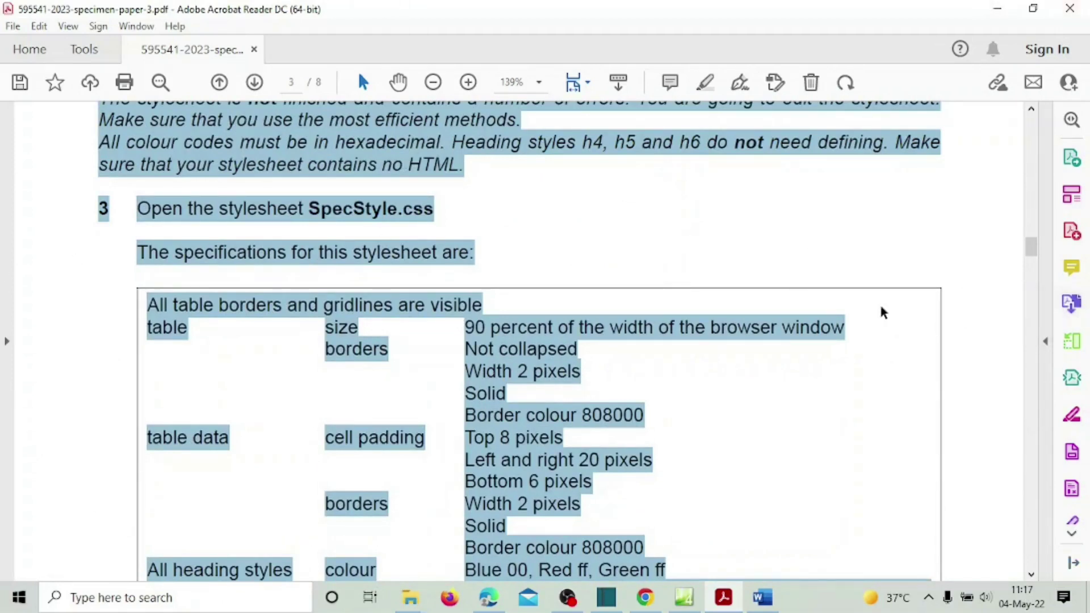
In the Task 3 introduction, select 'euros', 'to 2 decimal places' and 'efficient formulae'.
left_click(895, 336)
scroll(909, 318, "down", 6)
scroll(978, 262, "down", 15)
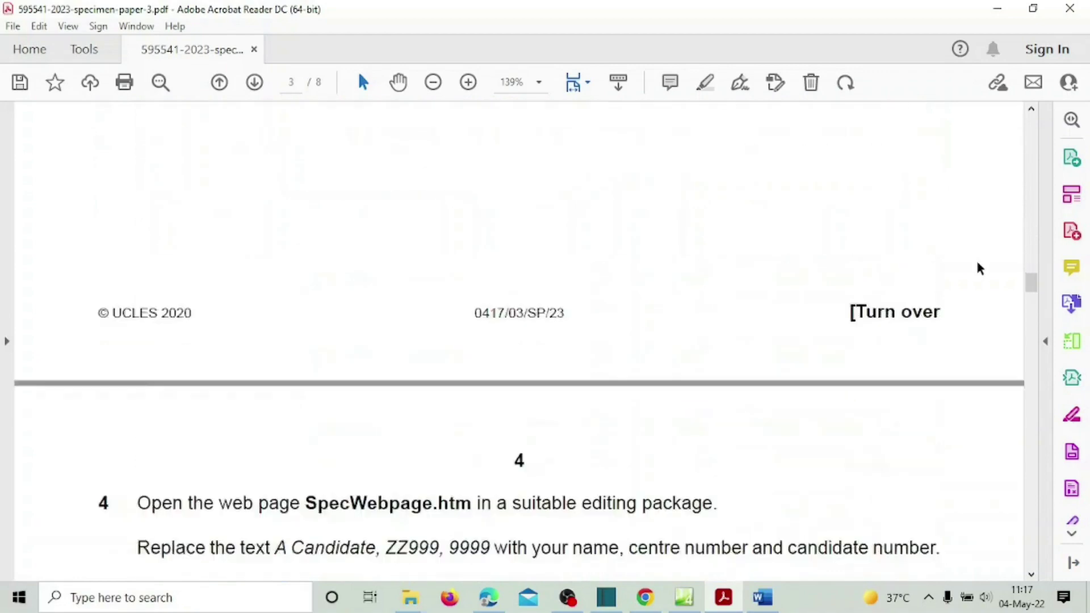
scroll(564, 318, "down", 15)
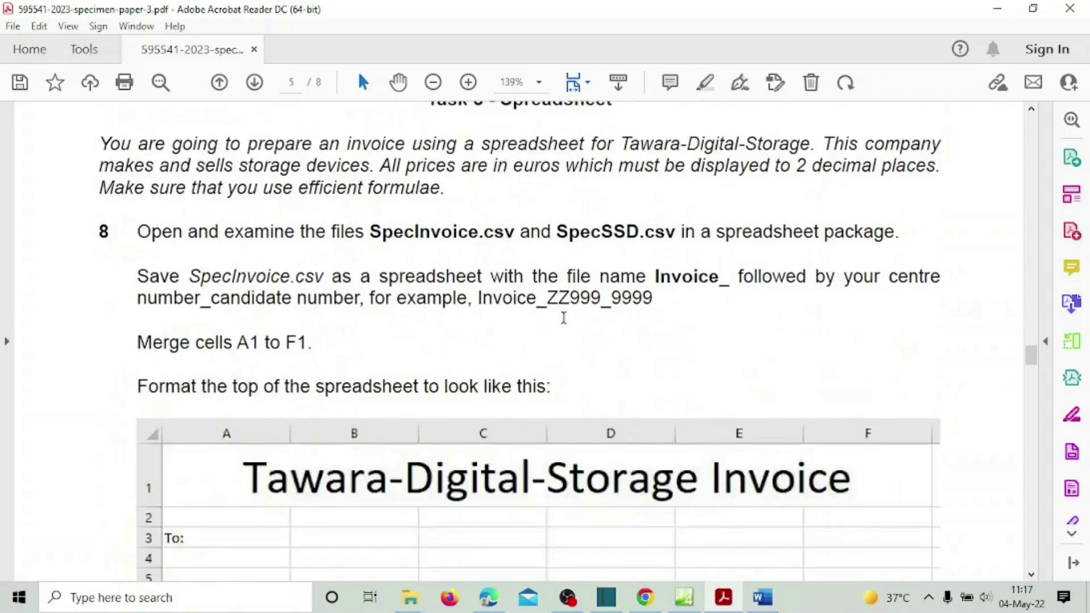
scroll(565, 324, "up", 3)
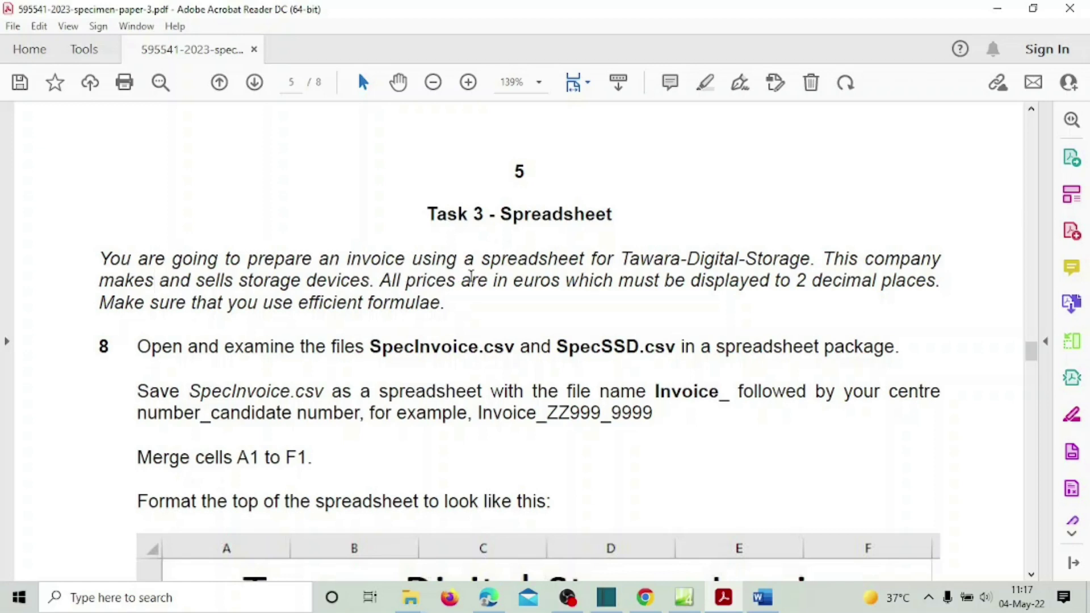
left_click_drag(514, 281, 562, 280)
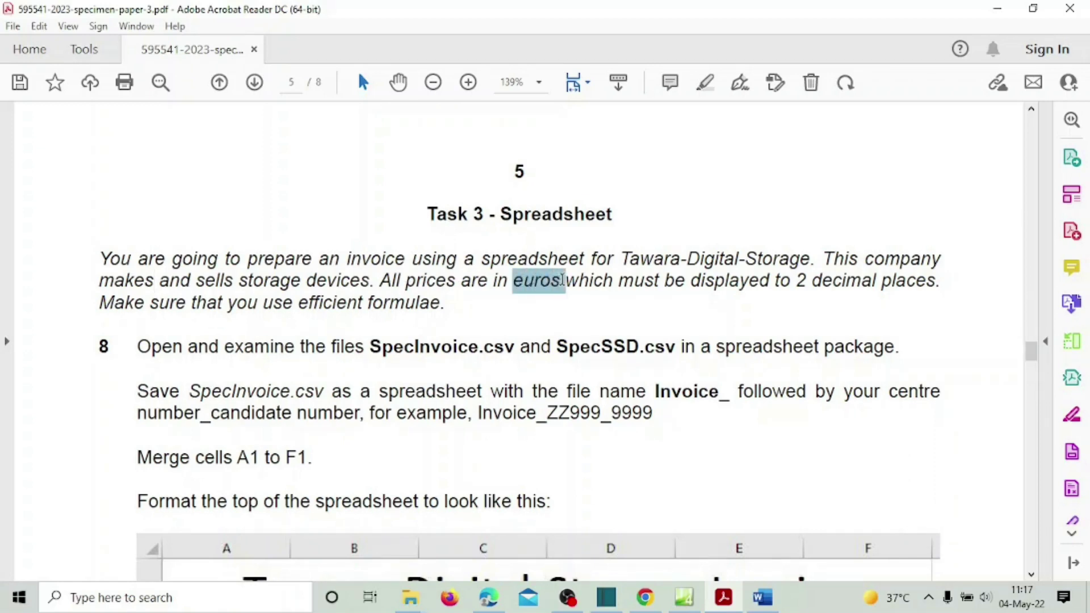
left_click_drag(562, 280, 562, 280)
left_click_drag(775, 281, 935, 281)
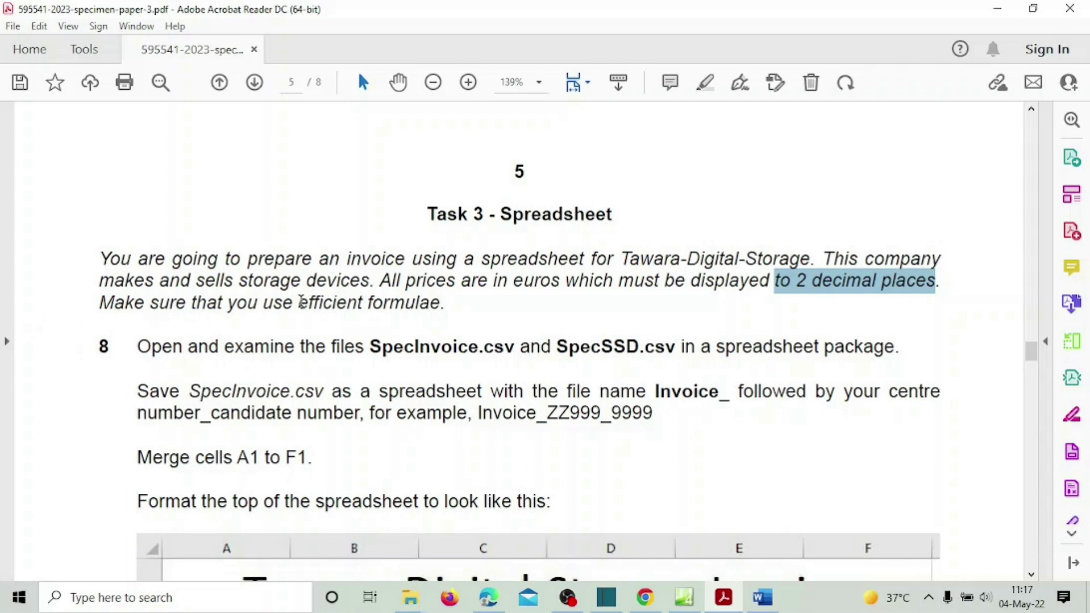
left_click_drag(293, 302, 442, 302)
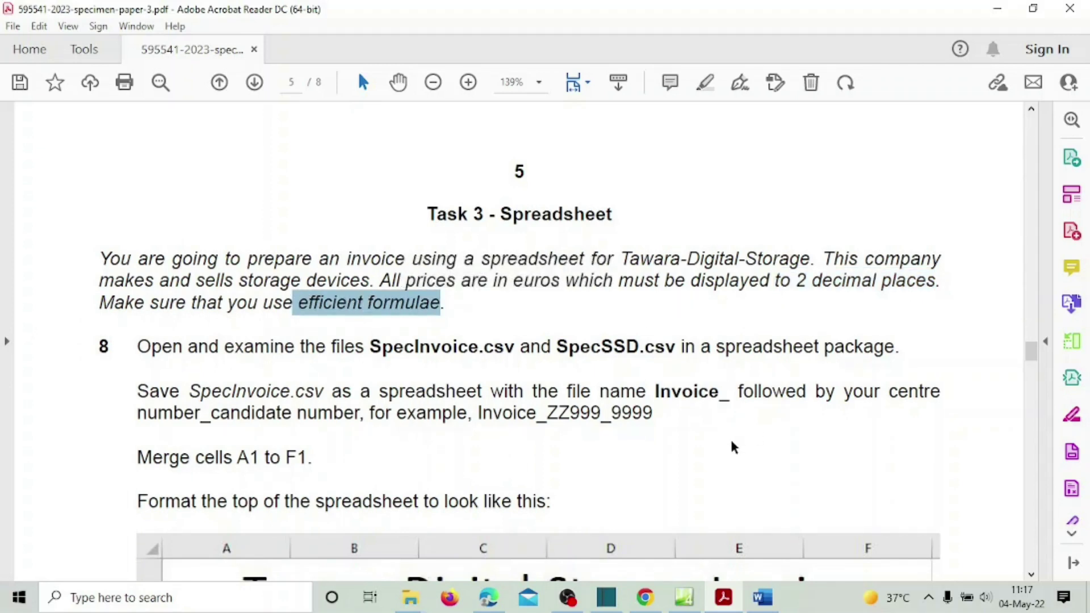
Highlight the whole Task 3 introduction paragraph in yellow and scroll on to page 5.
scroll(690, 428, "down", 3)
scroll(690, 431, "up", 2)
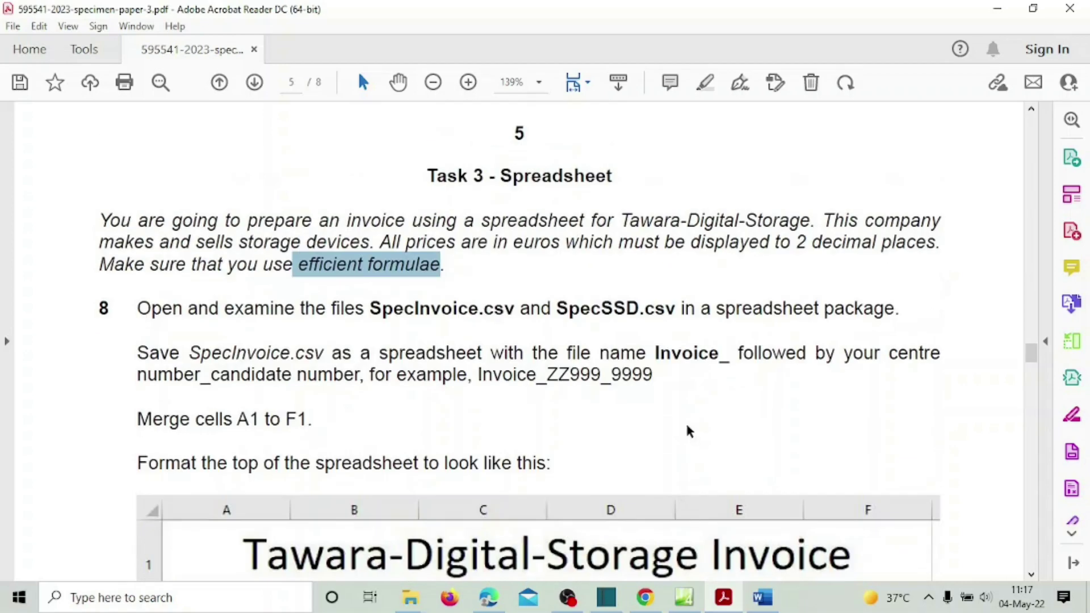
left_click_drag(168, 220, 441, 265)
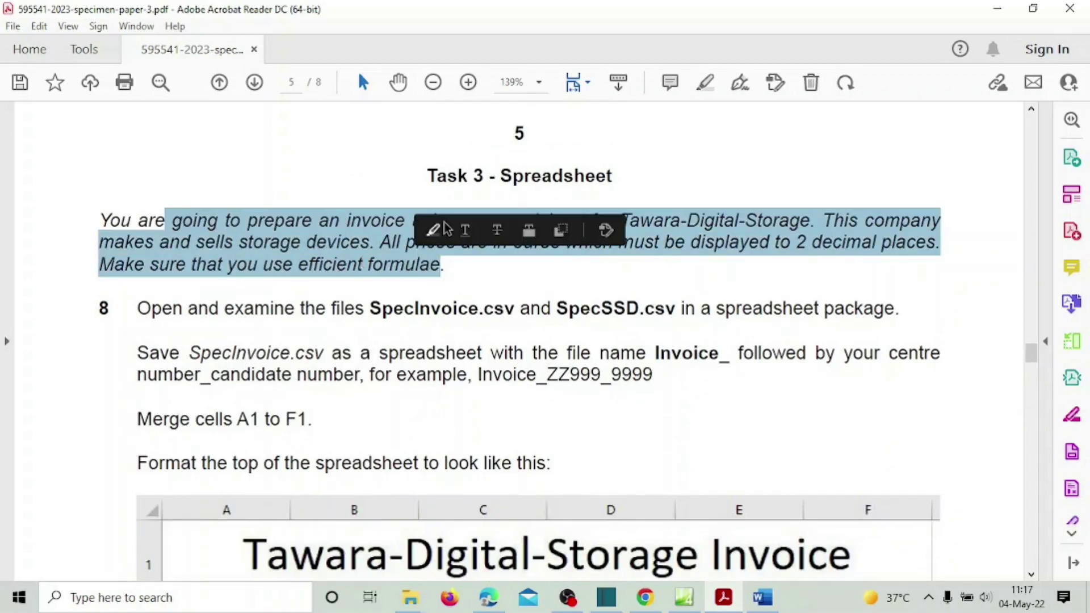
left_click(444, 226)
scroll(501, 382, "down", 3)
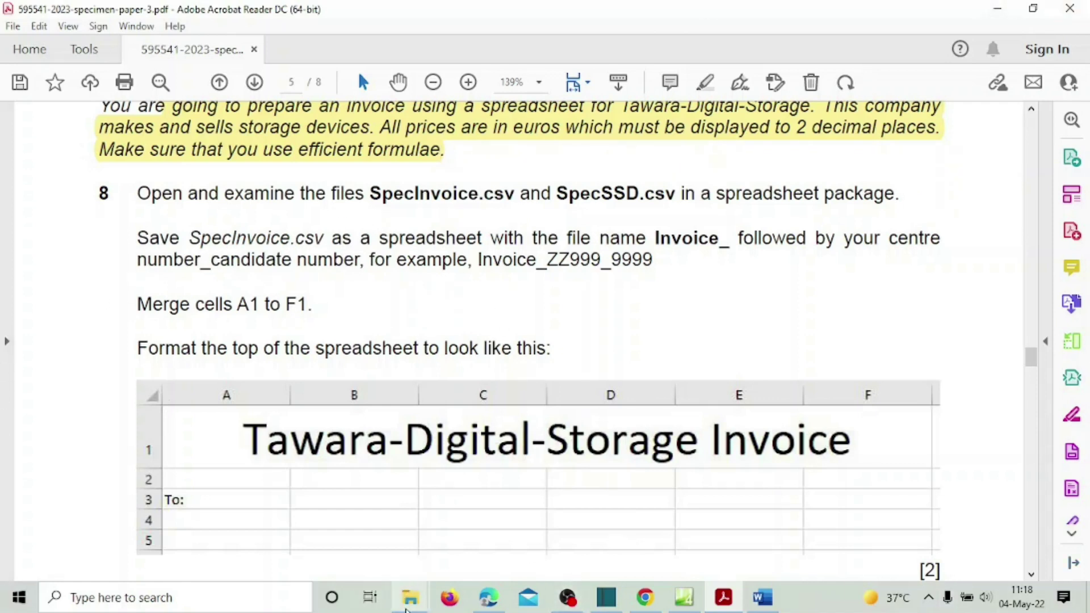
mouse_move(406, 606)
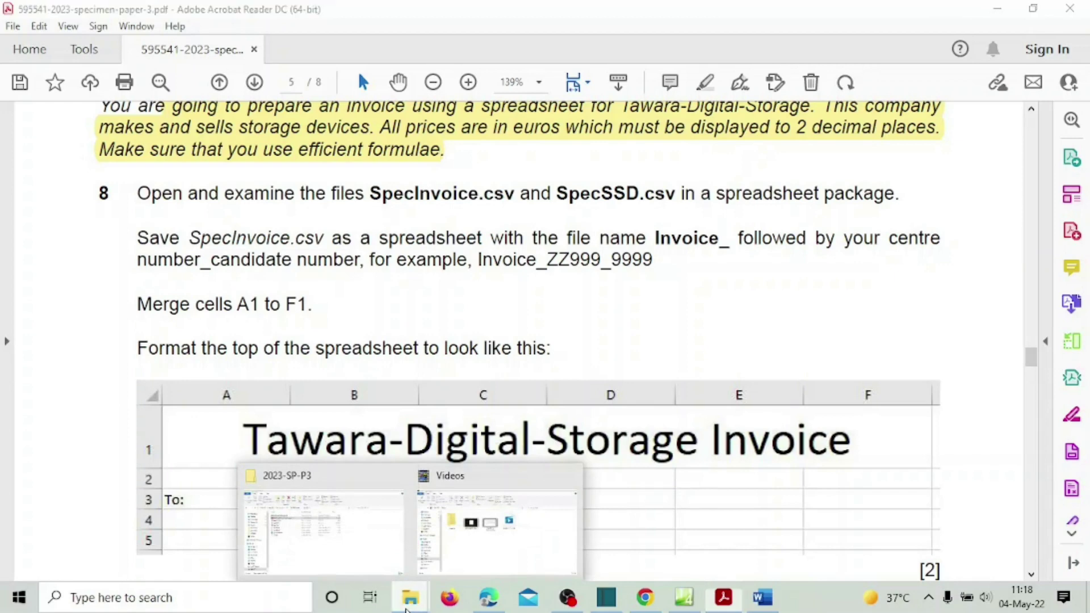
Open SpecInvoice from the 2023-SP-P3 folder with Excel.
left_click(351, 570)
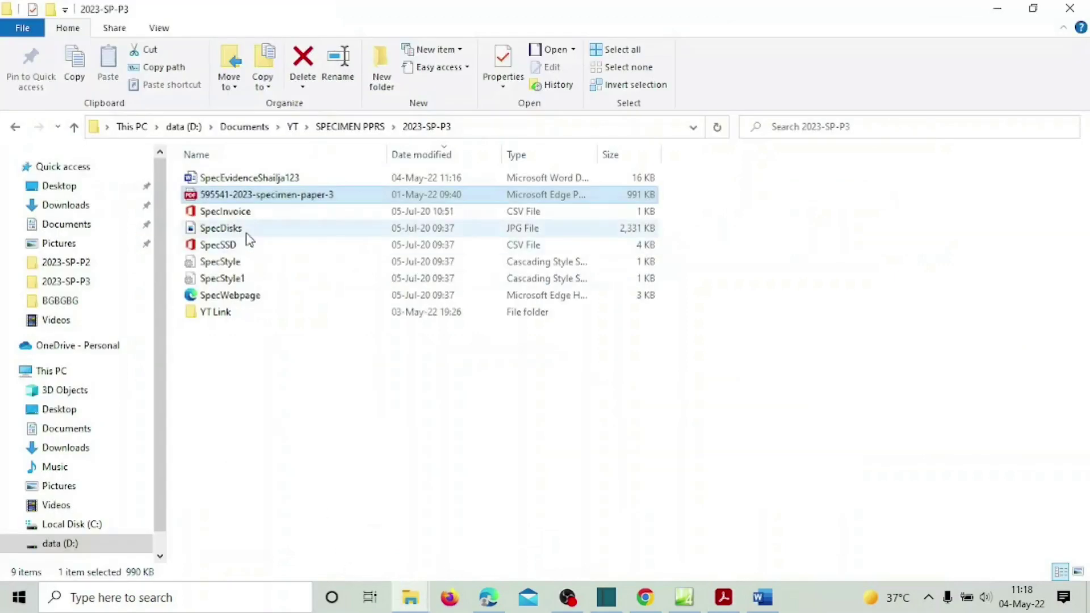
left_click(253, 213)
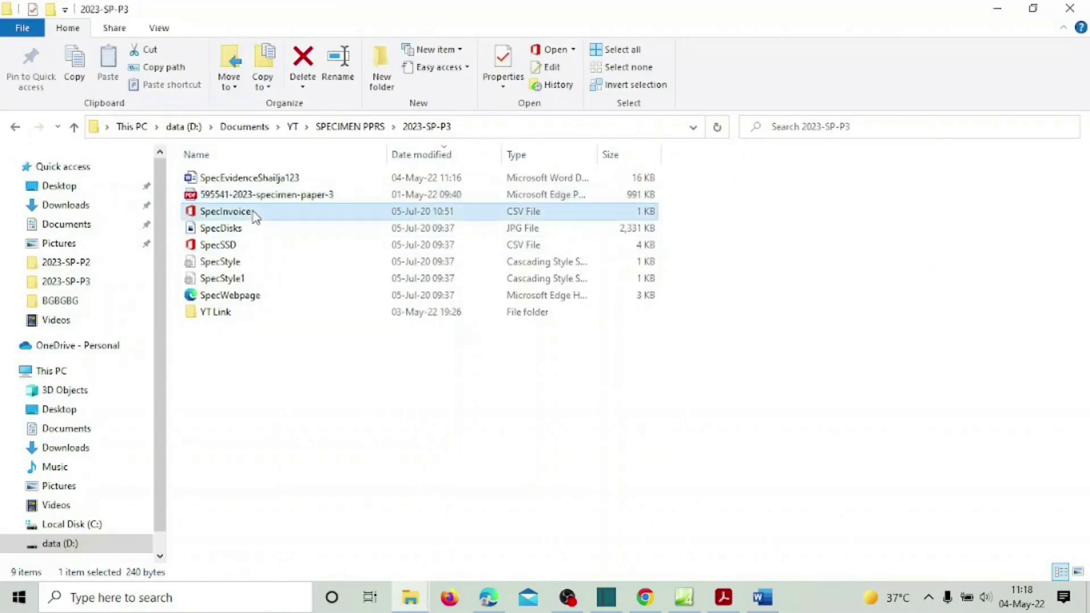
right_click(254, 216)
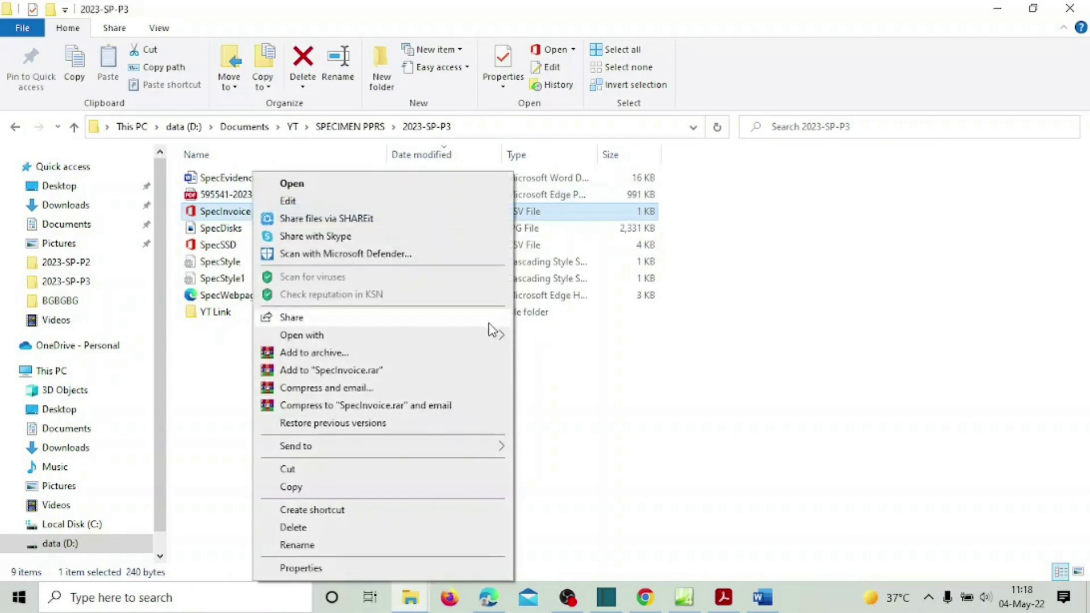
mouse_move(492, 331)
left_click(540, 337)
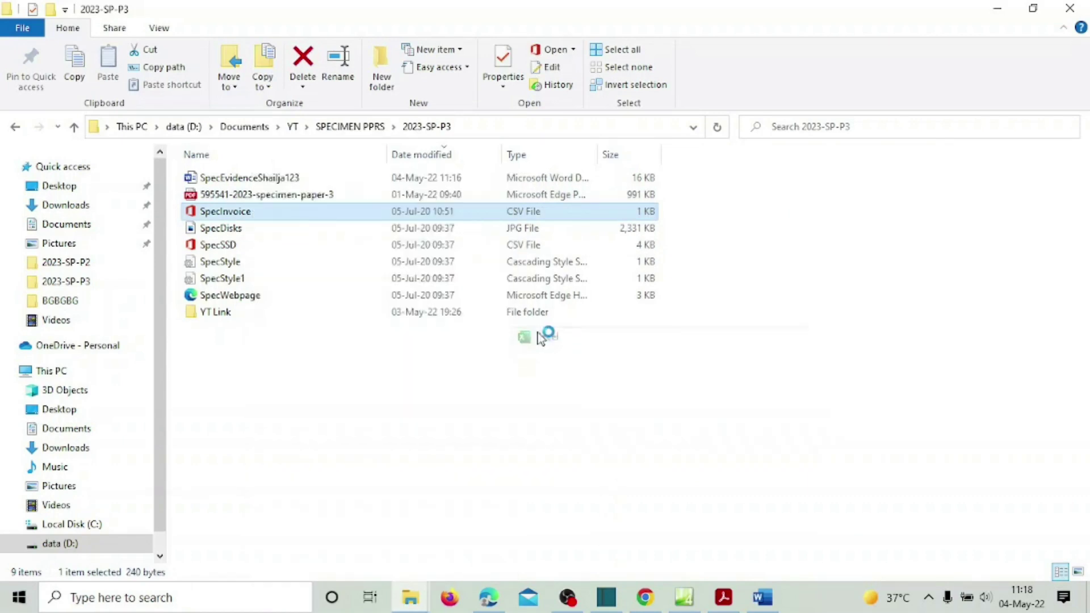
Open SpecSSD from the same folder with Excel.
left_click(254, 248)
right_click(254, 250)
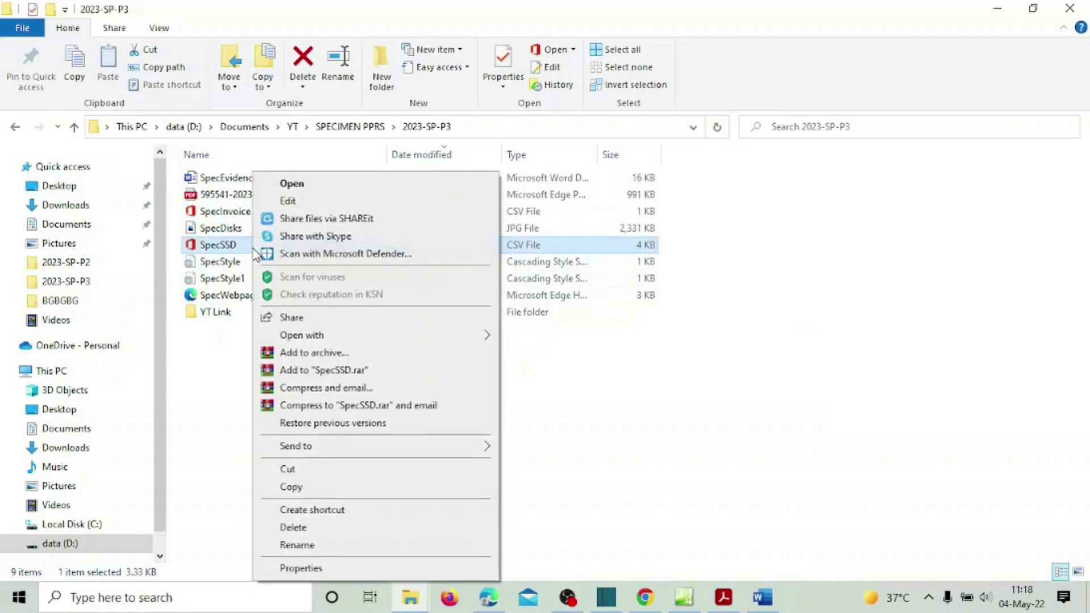
mouse_move(482, 335)
left_click(540, 336)
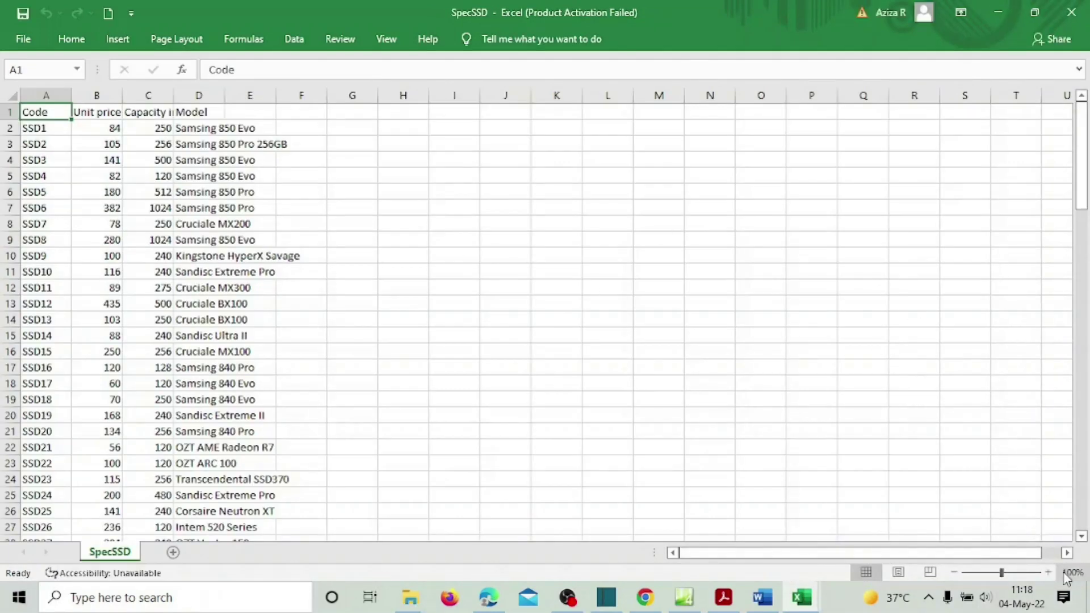
Zoom in on SpecSSD and widen columns C, D, B and A to fit headings and model names.
left_click(1047, 571)
left_click(1048, 571)
left_click(1047, 572)
left_click(1047, 571)
left_click(1047, 571)
left_click(1047, 571)
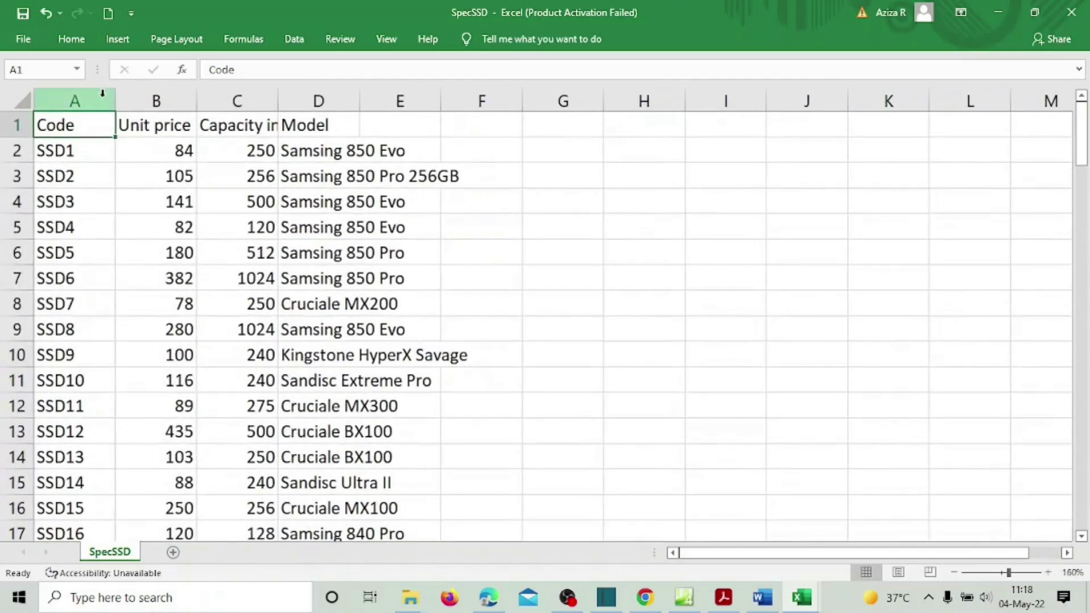
left_click_drag(279, 100, 375, 100)
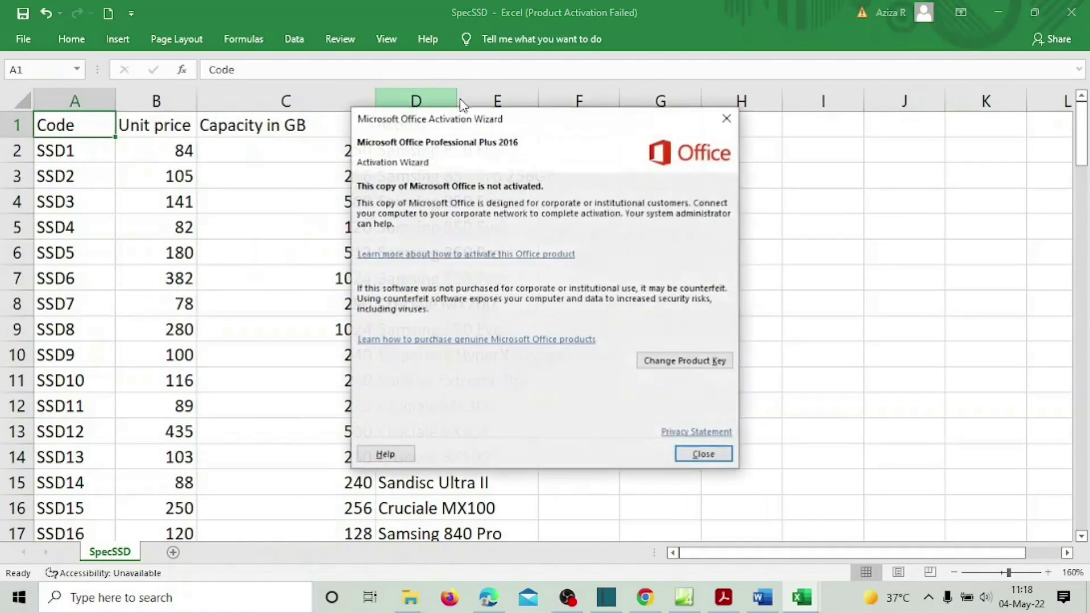
left_click(703, 455)
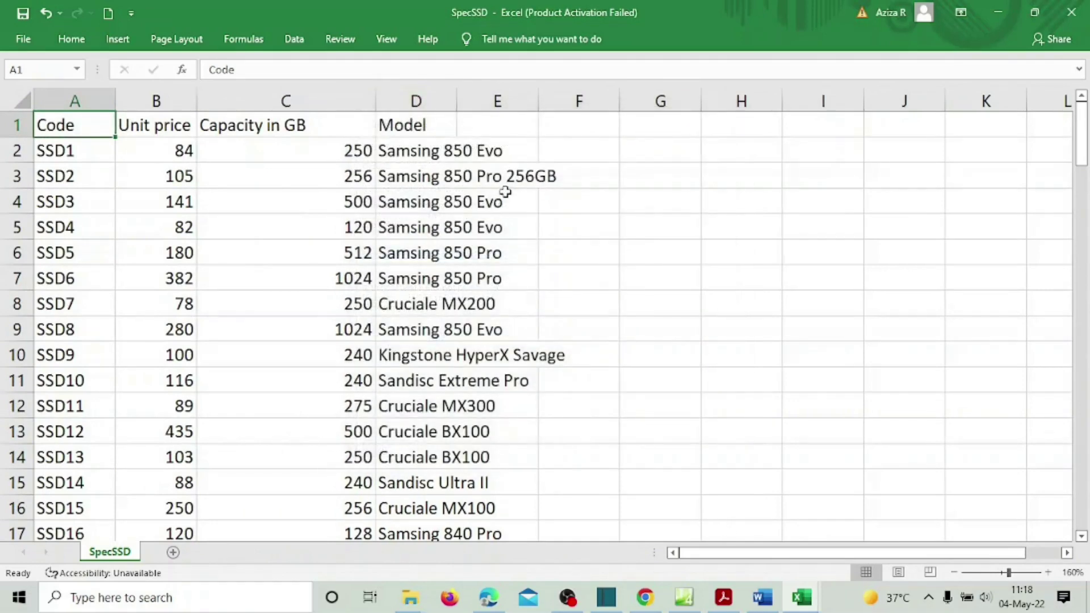
left_click_drag(459, 102, 575, 103)
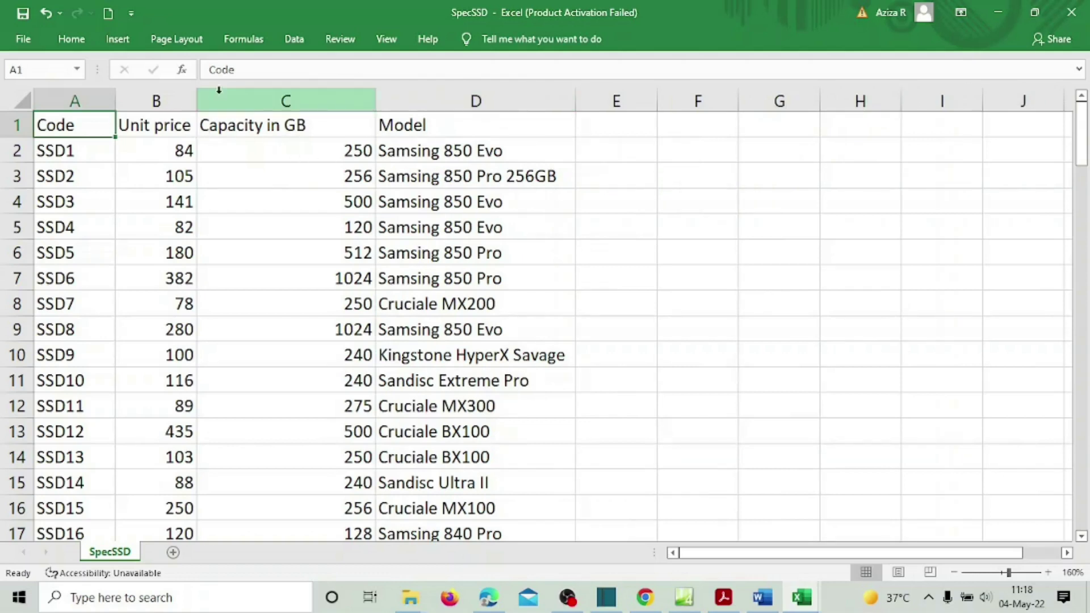
left_click_drag(197, 102, 260, 102)
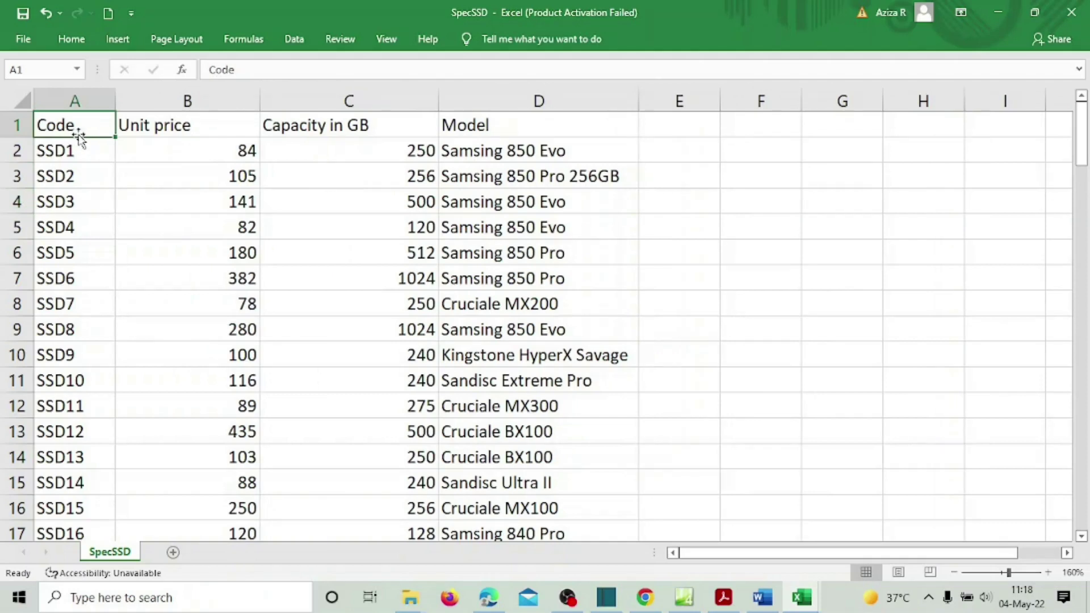
left_click_drag(115, 101, 144, 101)
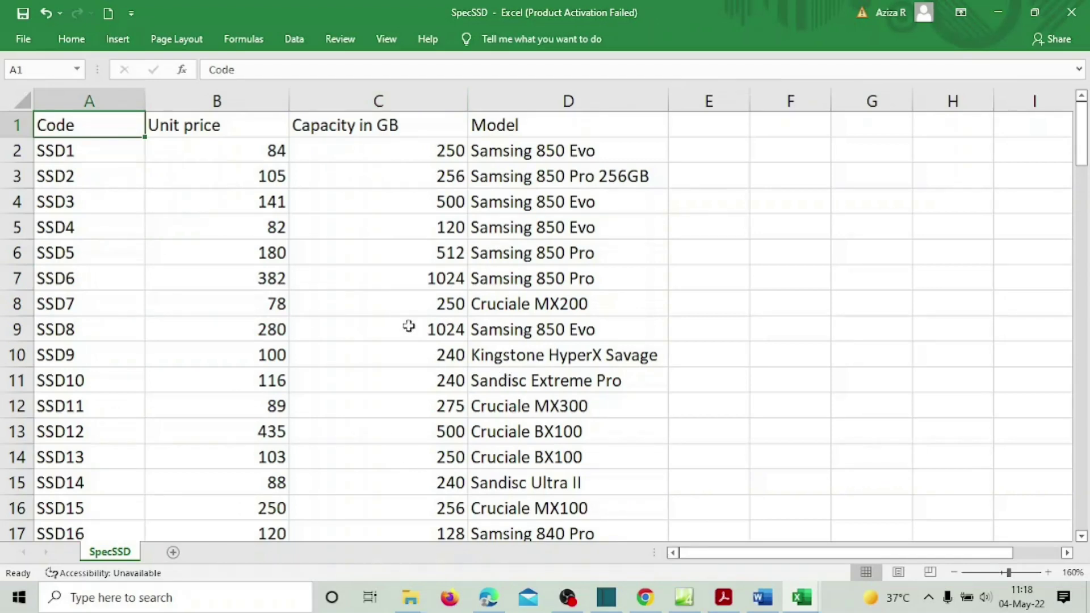
left_click(803, 607)
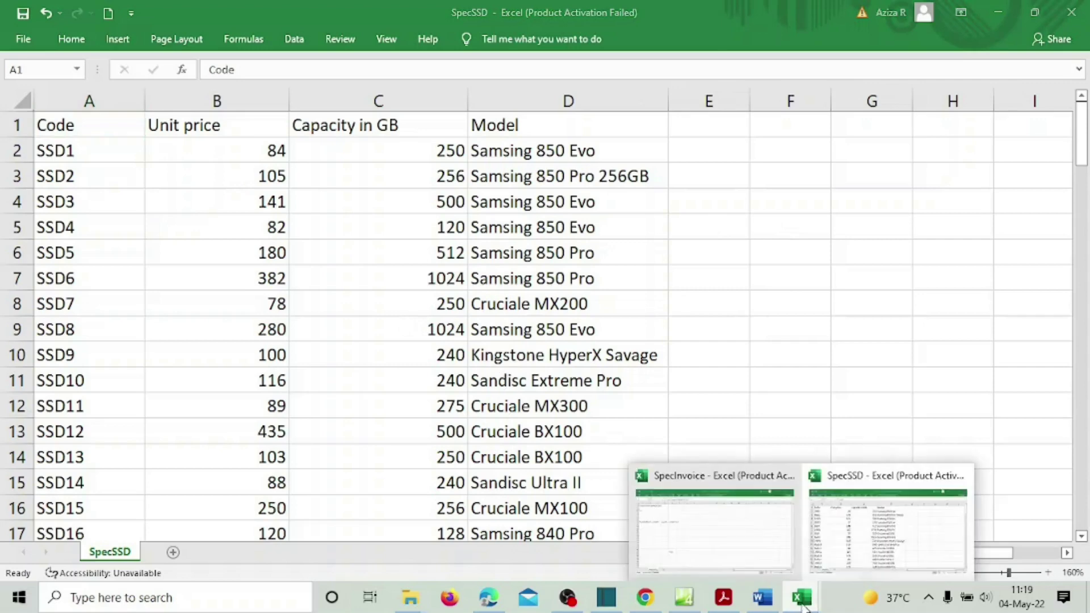
Zoom SpecInvoice to 170% and widen column A to fit the invoice title, then return to the paper.
left_click(700, 539)
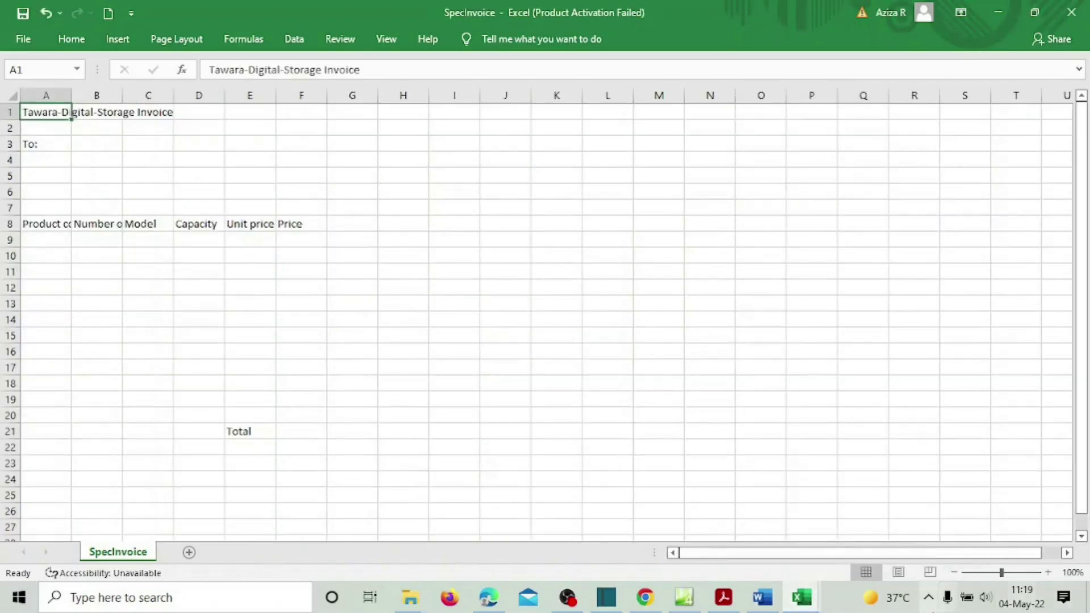
left_click(1050, 574)
left_click(1050, 574)
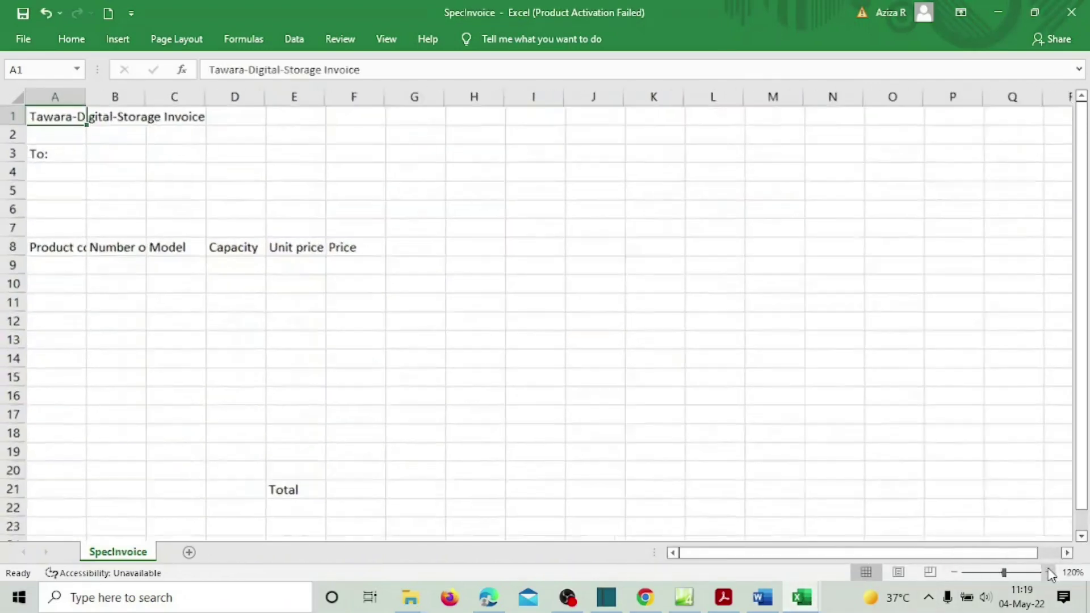
left_click(1050, 574)
left_click(1050, 573)
left_click(1050, 574)
left_click(1050, 573)
left_click(1050, 574)
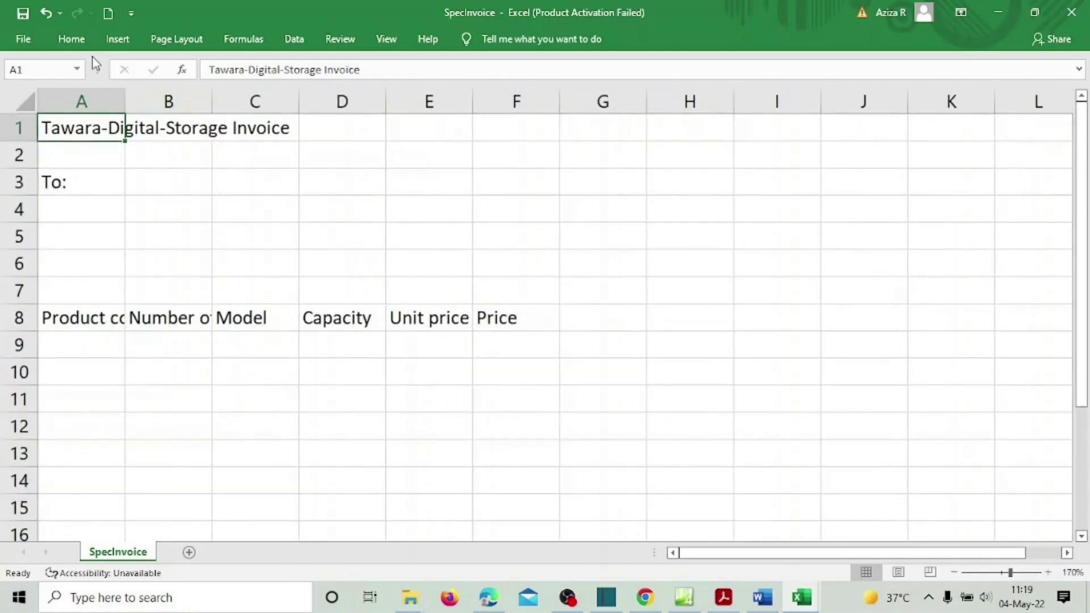
left_click_drag(125, 101, 309, 101)
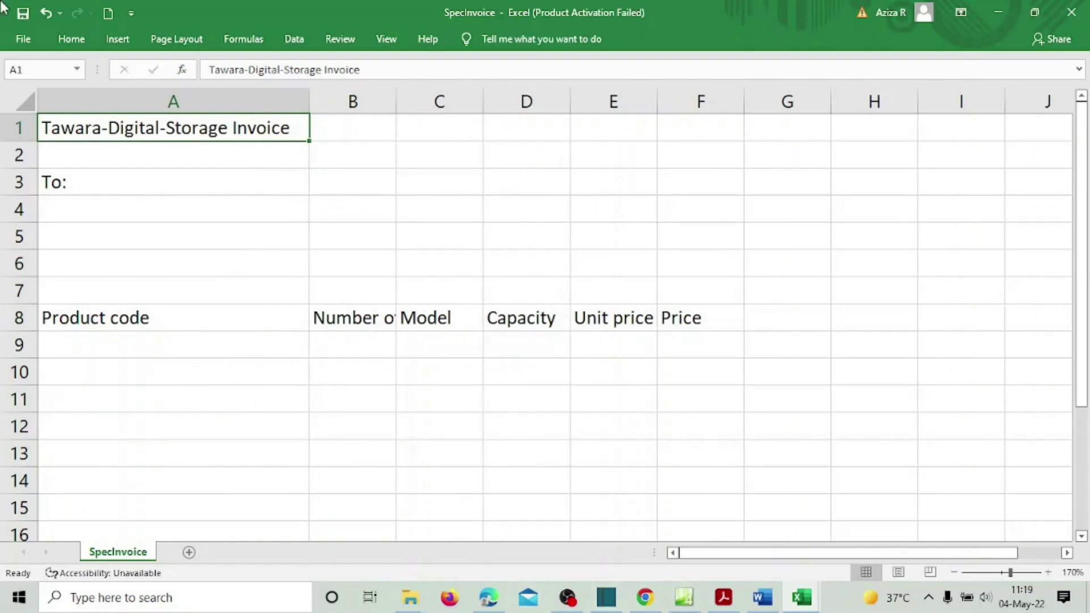
left_click(723, 600)
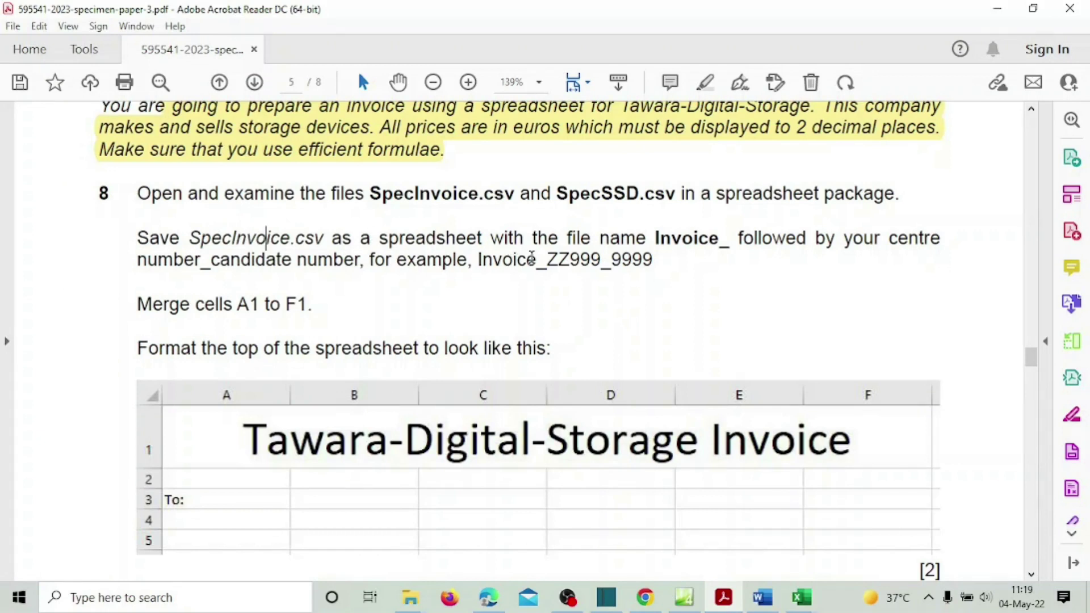
Leave the exam paper in Acrobat and return to the SpecInvoice workbook in Excel.
left_click_drag(657, 238, 703, 241)
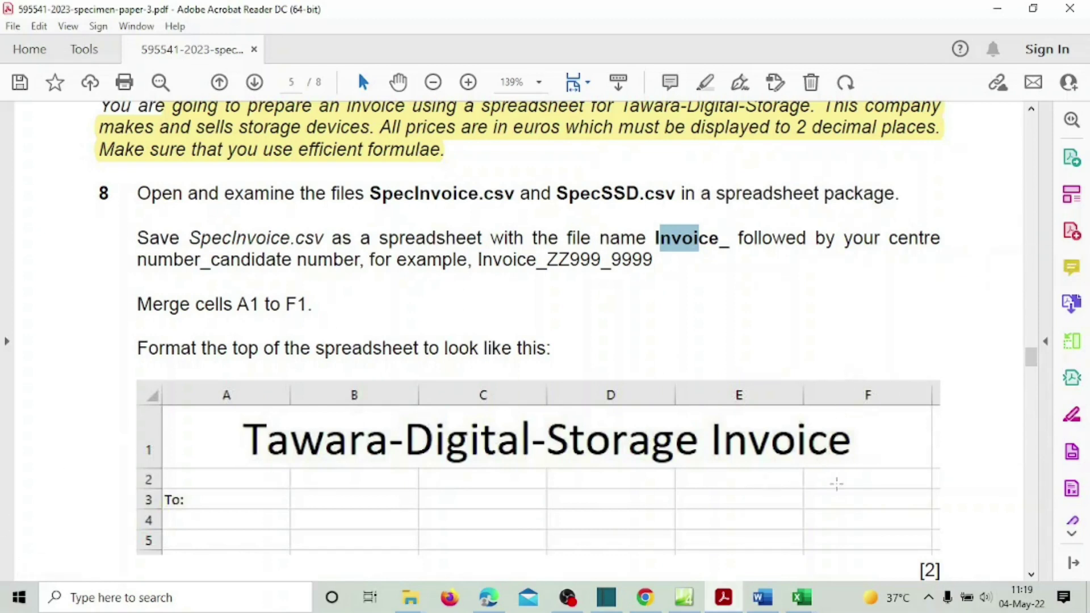
mouse_move(801, 598)
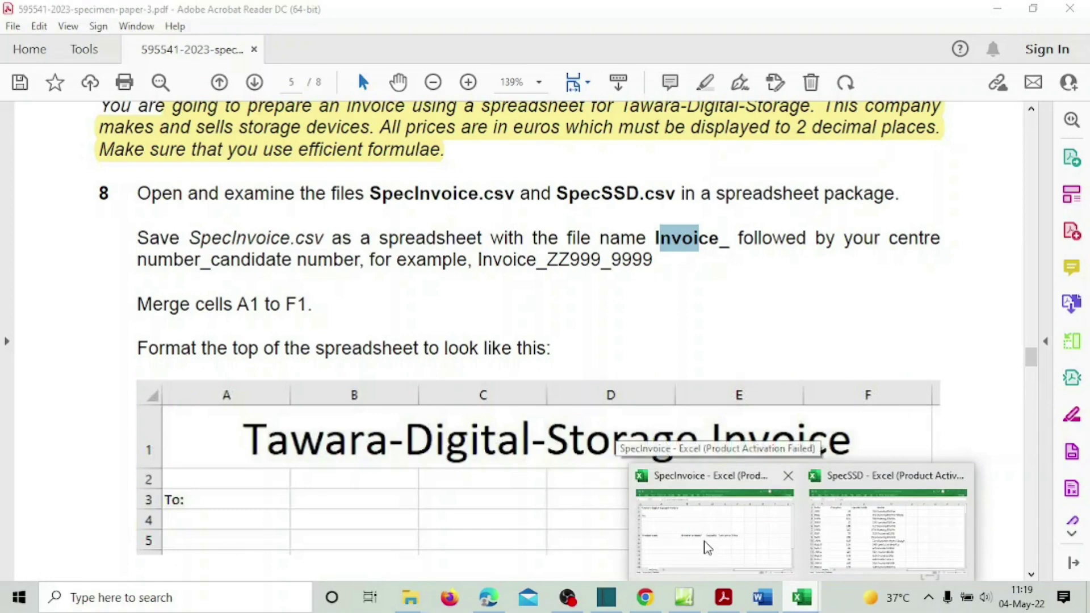
left_click(707, 547)
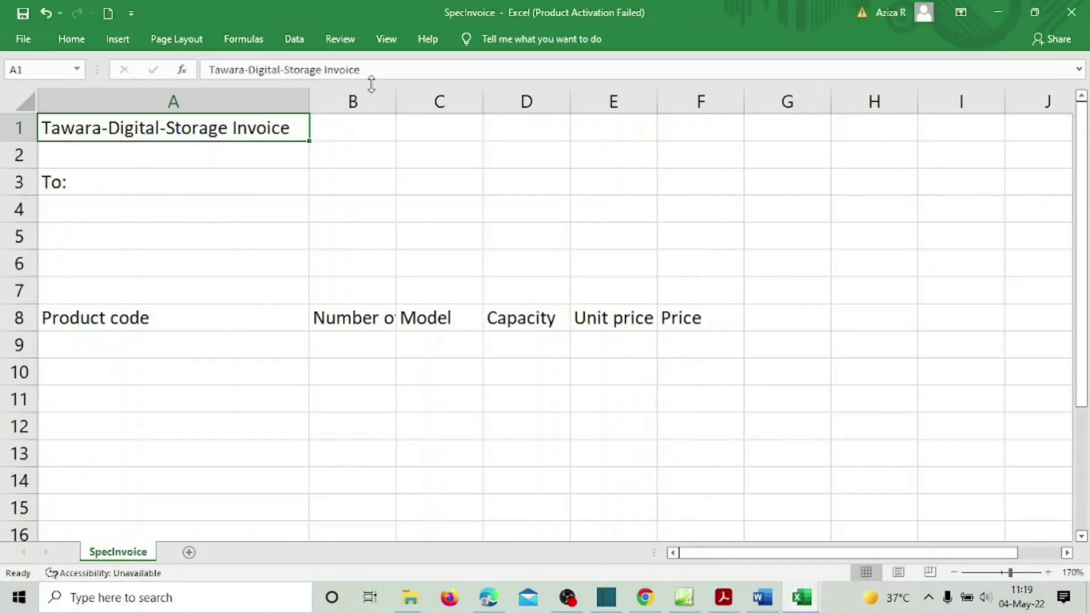
Save SpecInvoice as an Excel Workbook in 2023-SP-P3, named Invoice_ plus centre and candidate numbers.
left_click(17, 39)
left_click(57, 254)
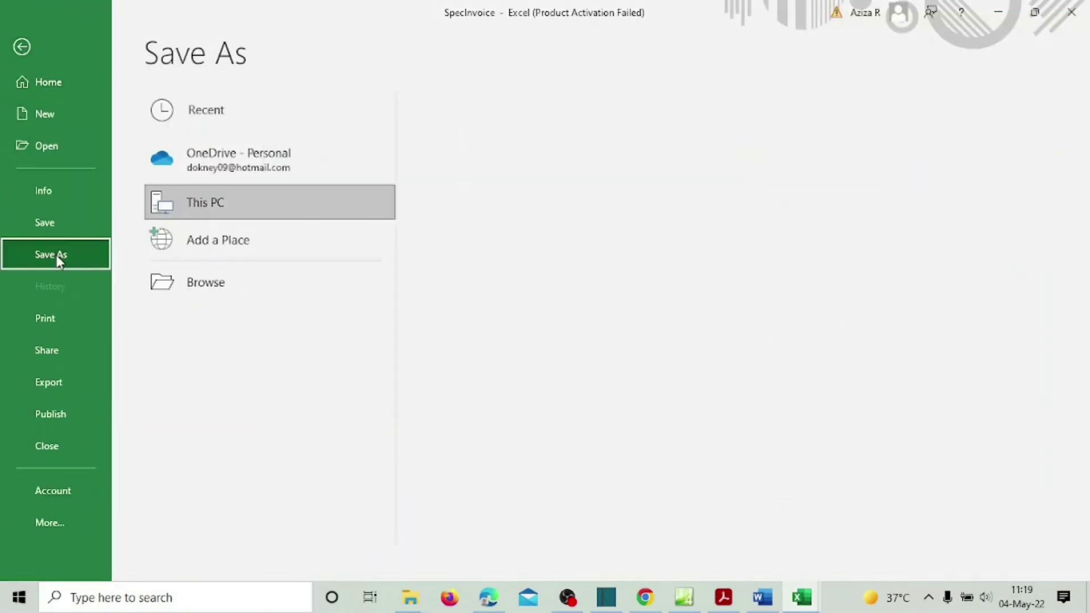
left_click(592, 191)
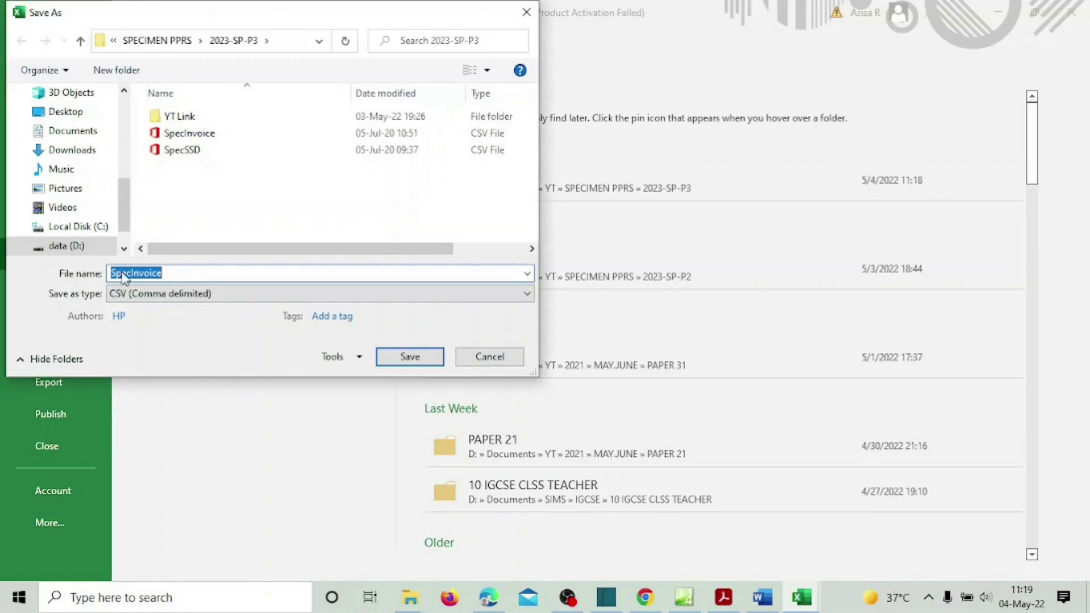
type("In")
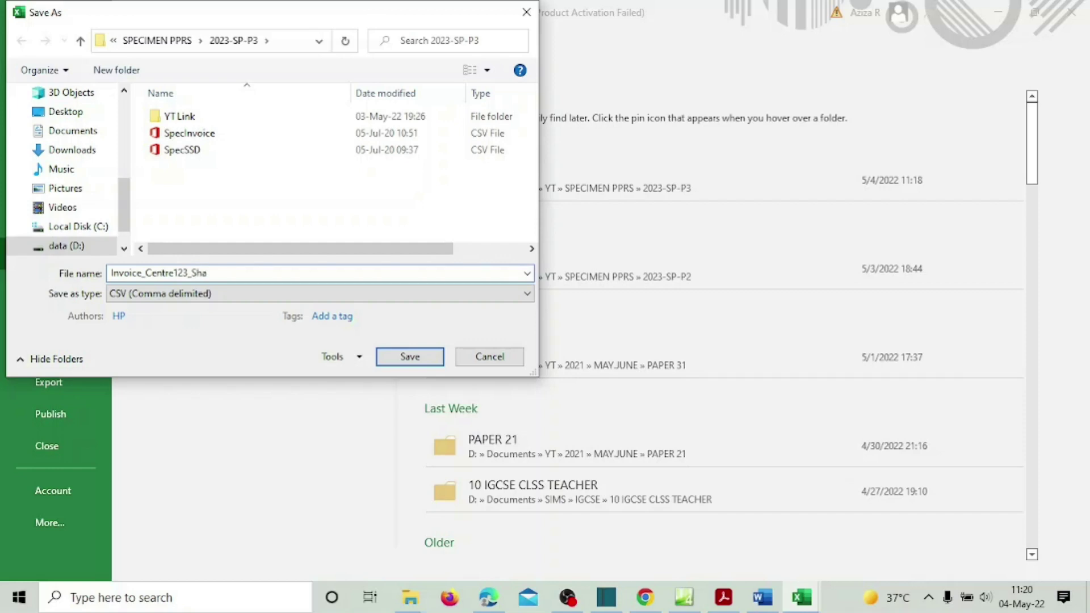
type("123")
left_click(335, 294)
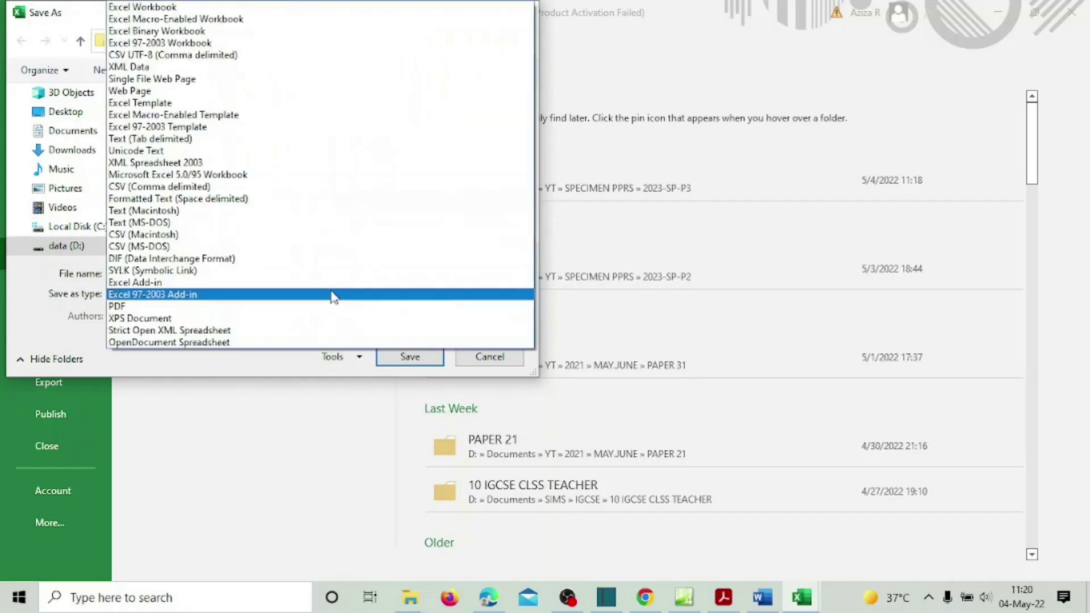
left_click(287, 13)
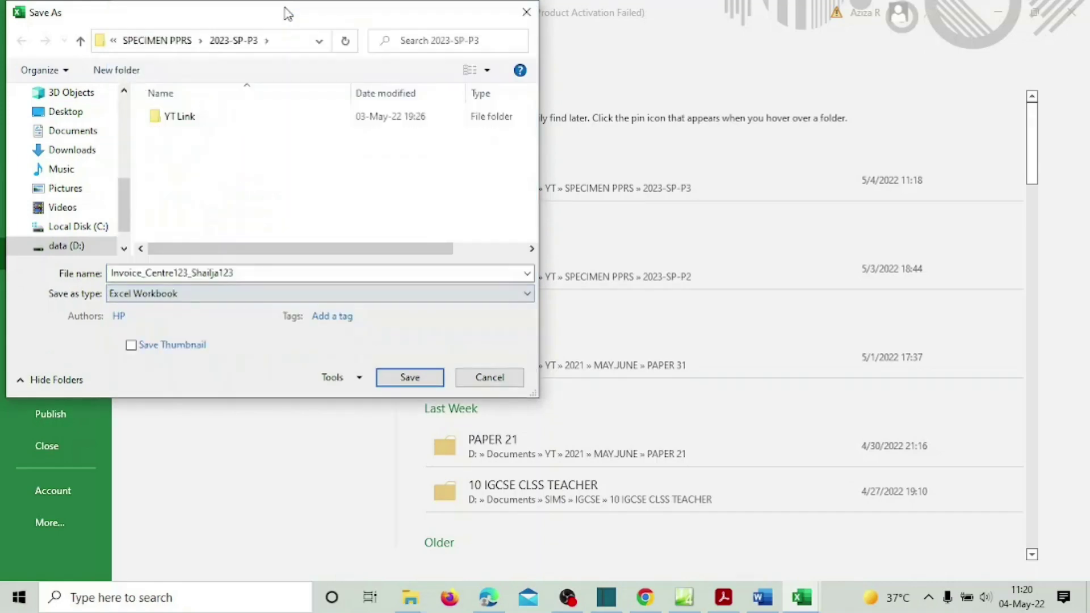
left_click(410, 377)
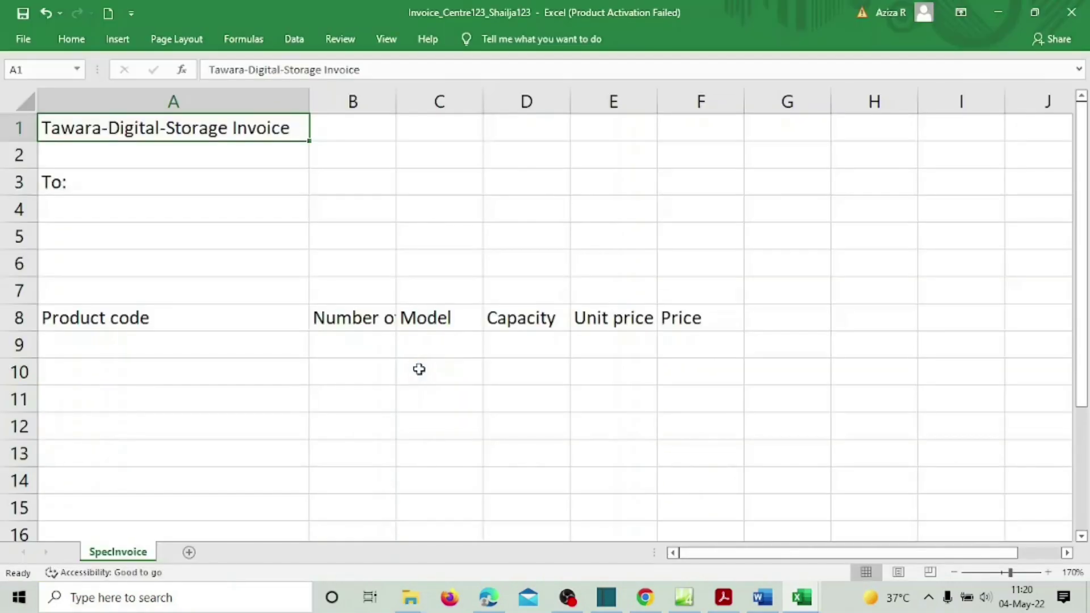
Highlight question 8's first two instructions in yellow in the exam paper.
mouse_move(638, 607)
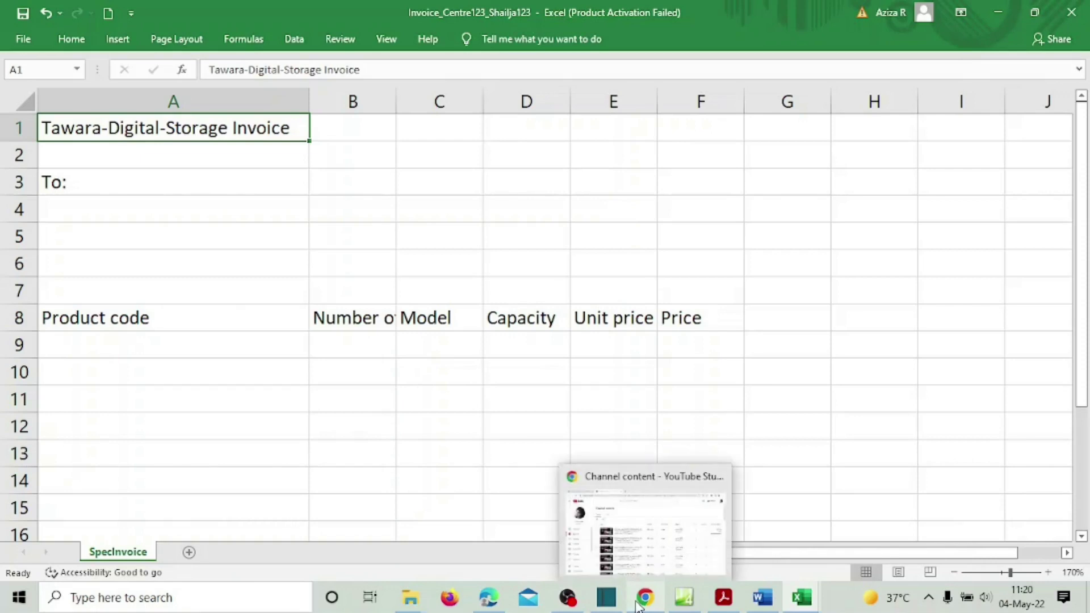
left_click(723, 597)
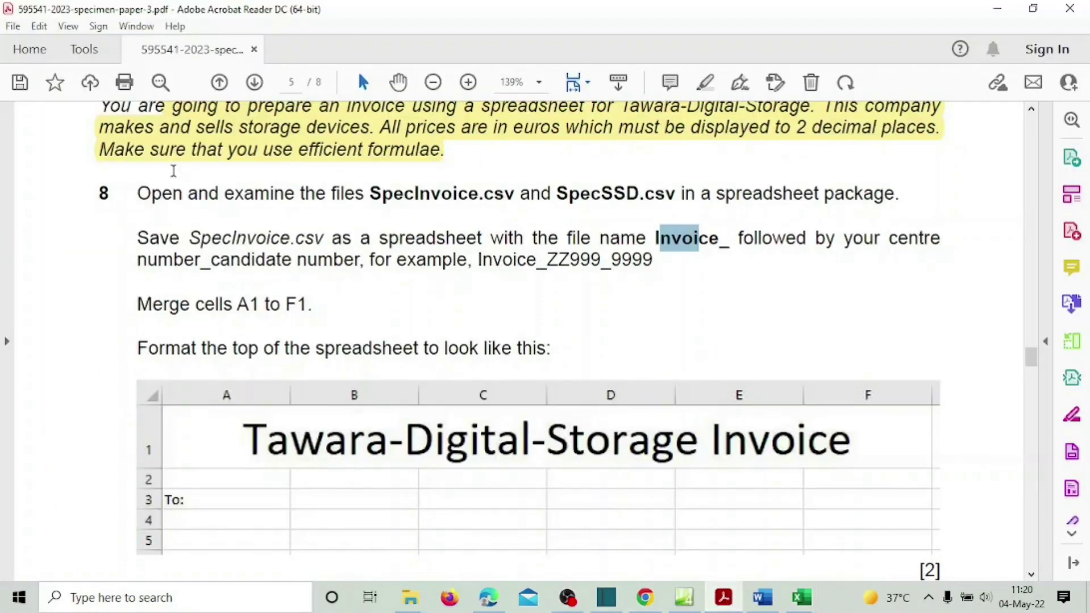
left_click_drag(140, 190, 253, 261)
left_click(248, 237)
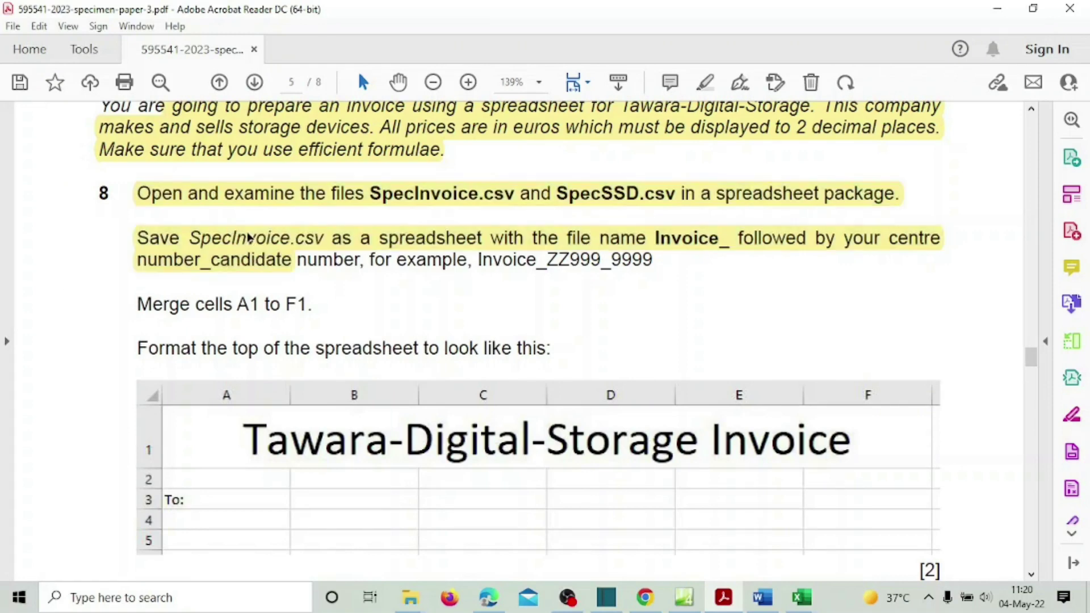
Read further down the exam paper, then return to the Invoice workbook.
scroll(358, 301, "down", 1)
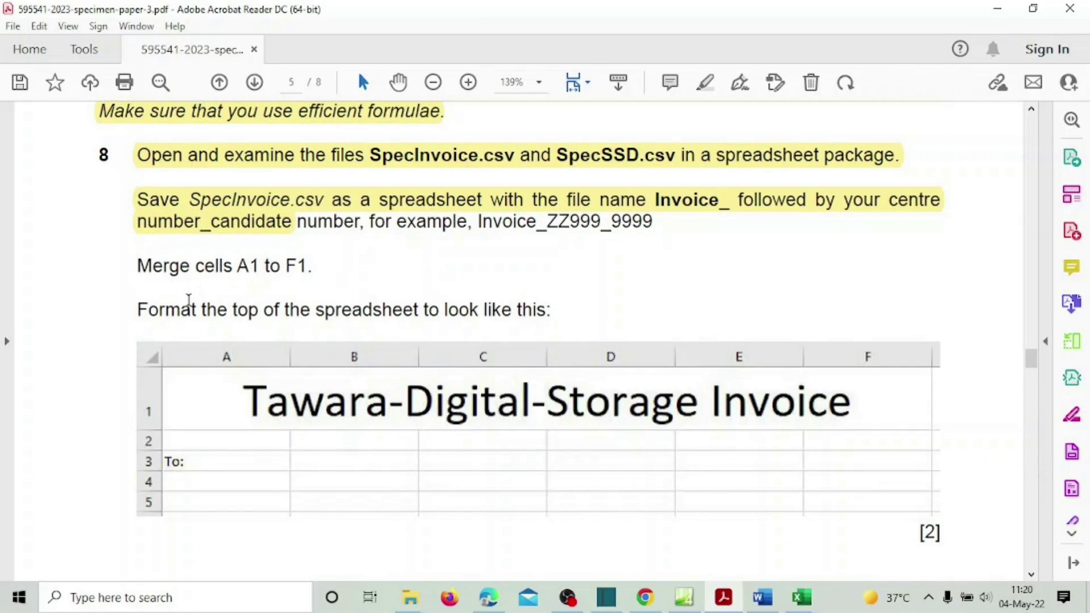
scroll(191, 301, "down", 2)
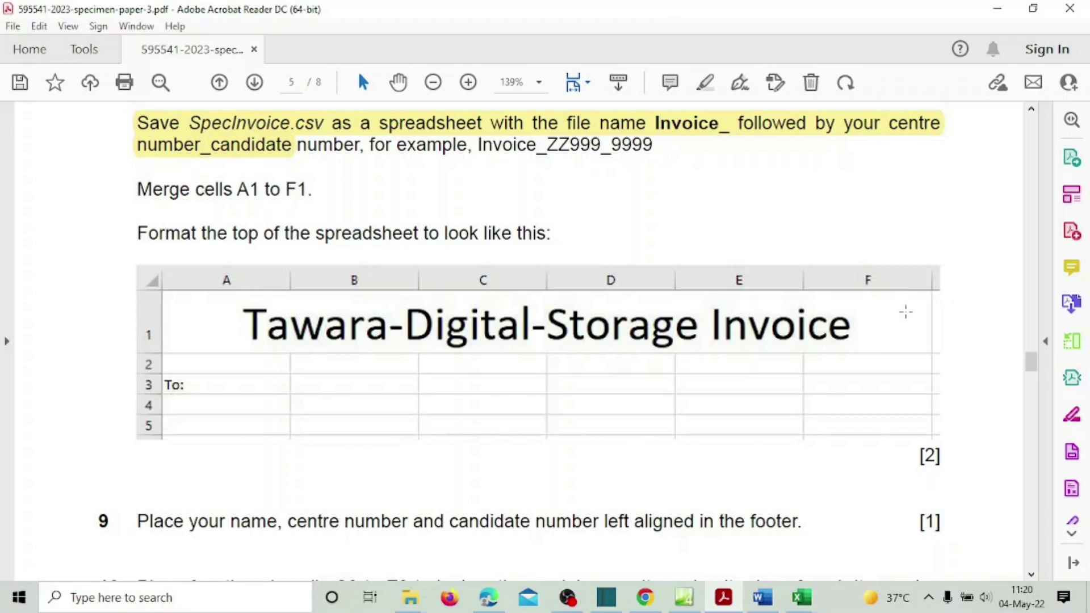
scroll(358, 321, "down", 1)
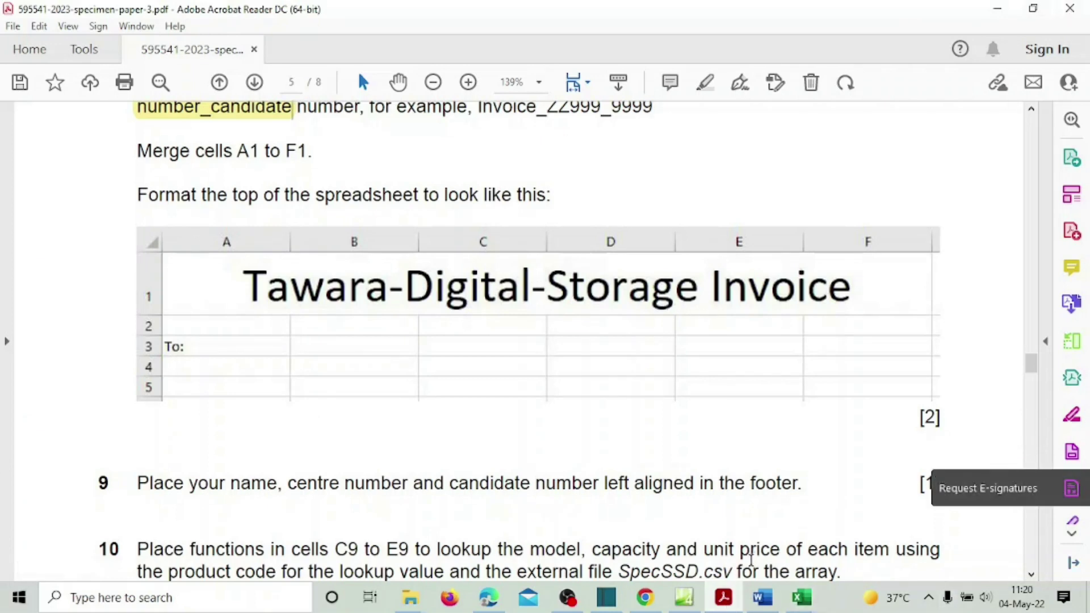
mouse_move(773, 599)
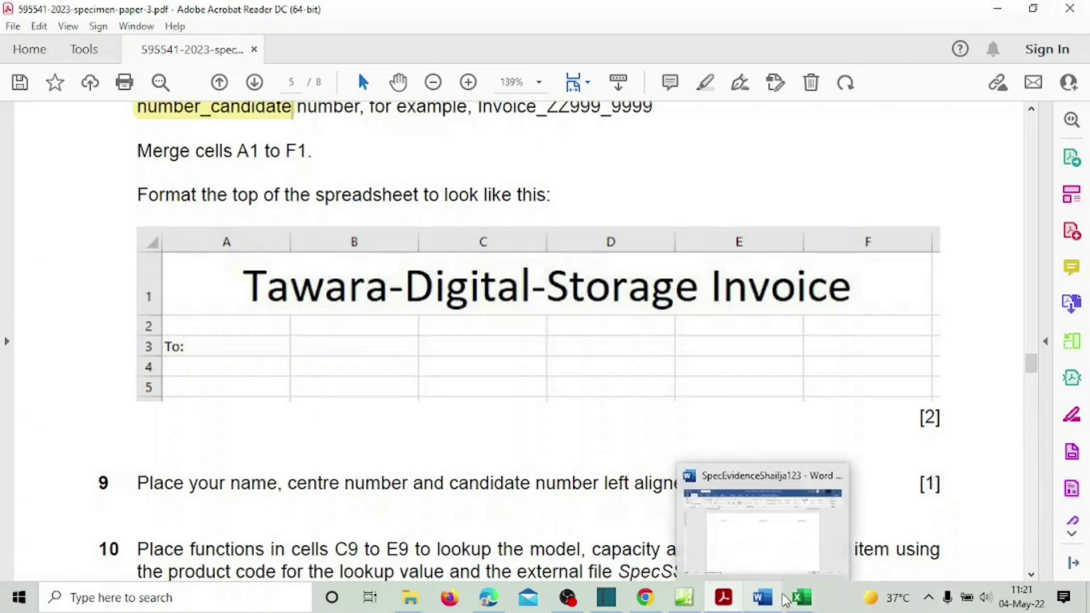
left_click(761, 548)
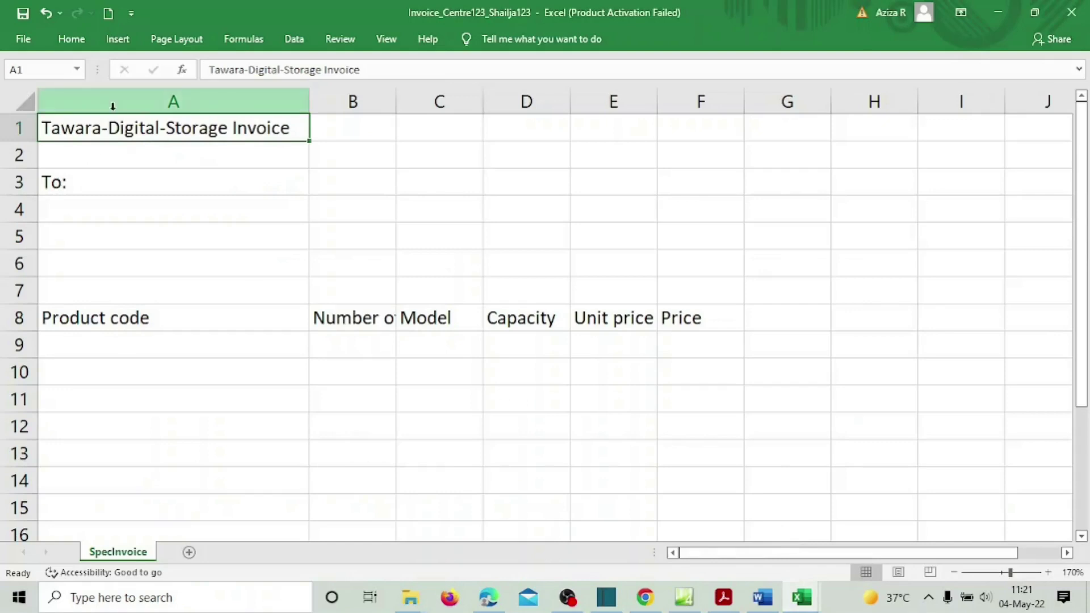
Merge cells A1:F1 and centre the Tawara-Digital-Storage Invoice title.
left_click_drag(57, 126, 675, 130)
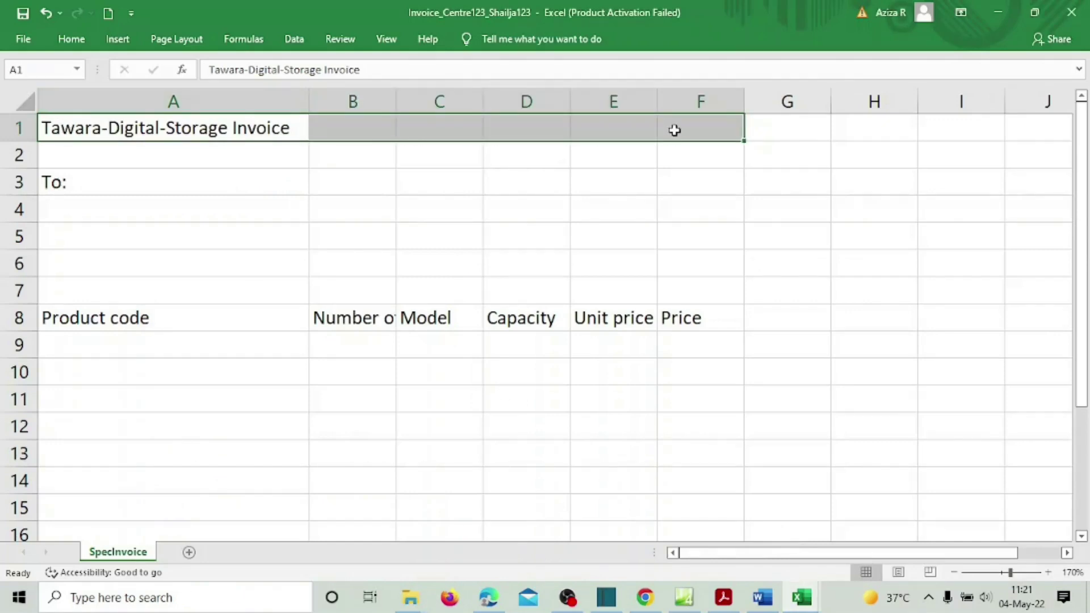
left_click(71, 39)
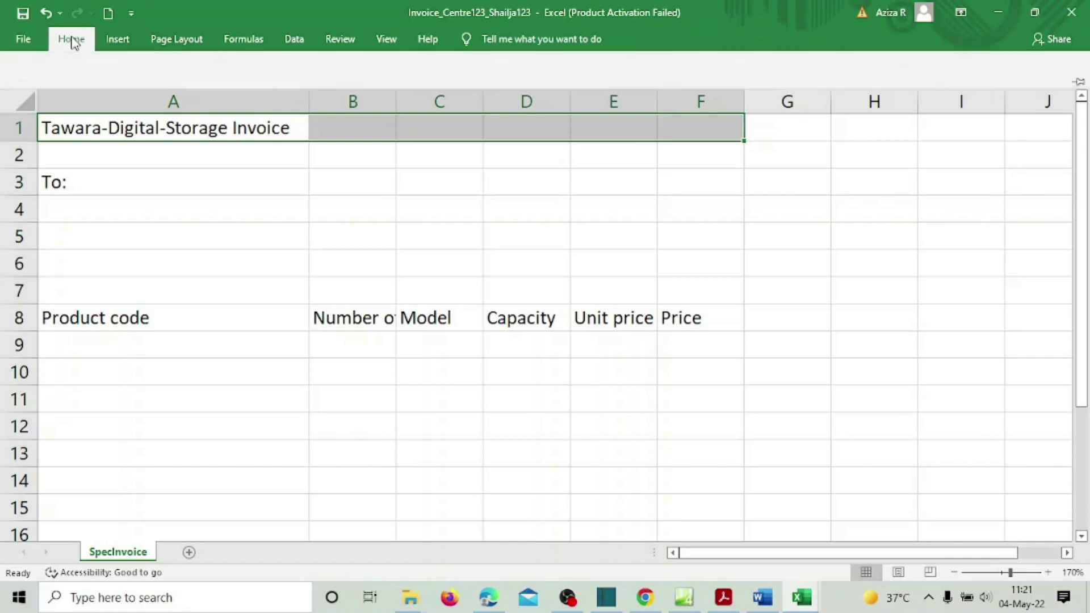
left_click(404, 96)
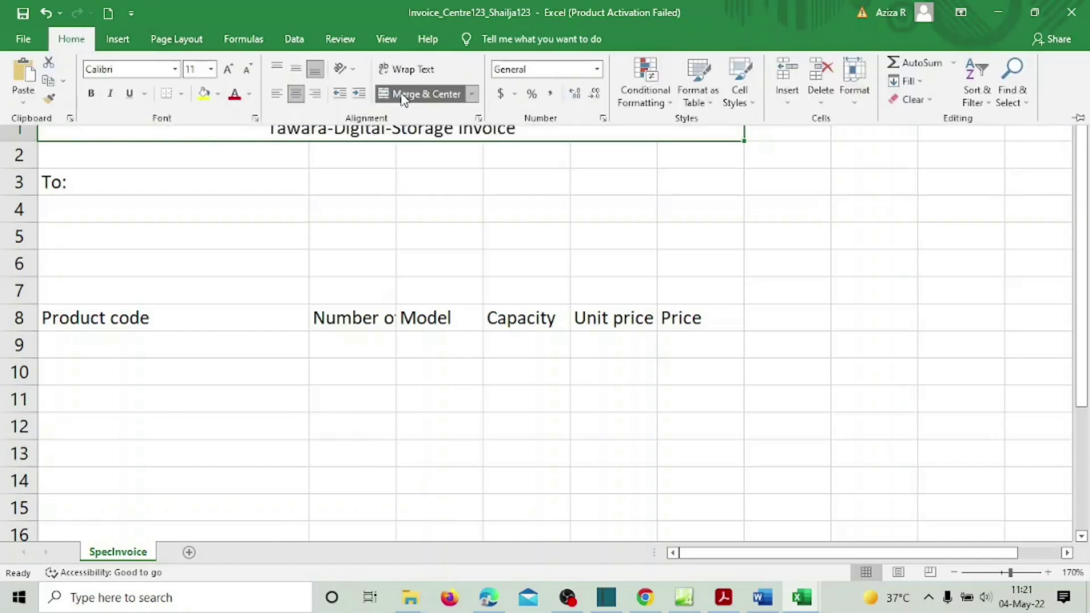
Enlarge the merged title to font size 28, leaving it unbolded.
left_click(228, 70)
left_click(227, 70)
left_click(228, 70)
left_click(227, 70)
left_click(228, 70)
left_click(228, 70)
left_click(228, 70)
left_click(228, 70)
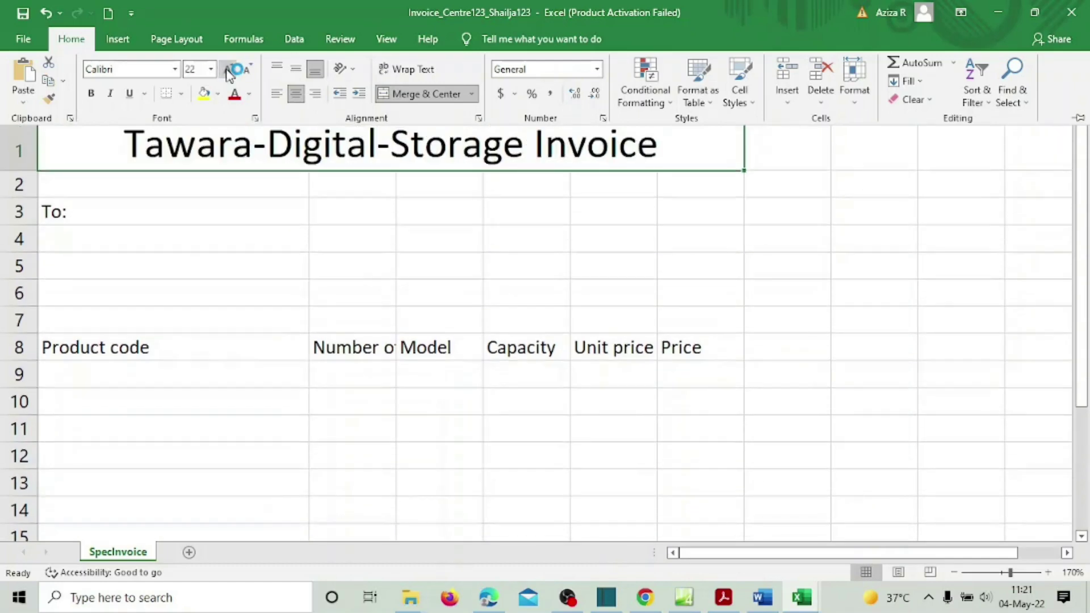
left_click(227, 70)
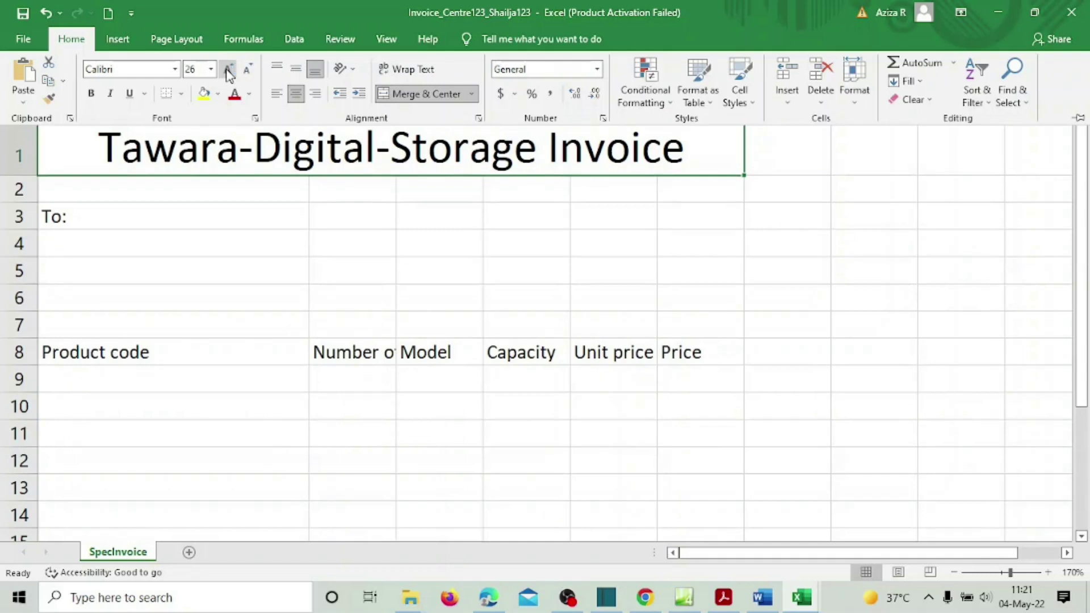
left_click(88, 94)
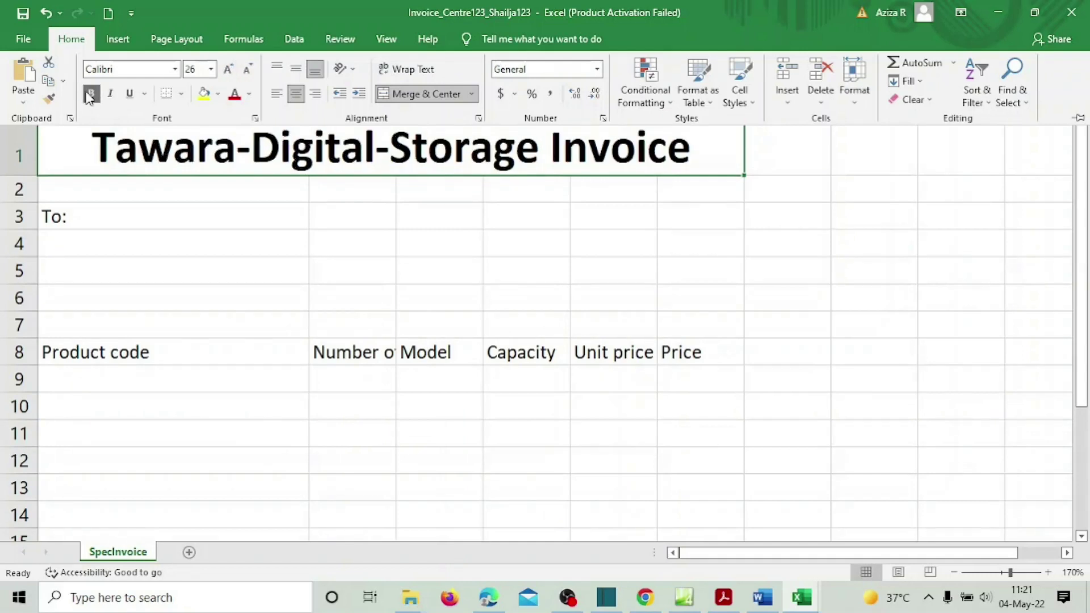
left_click(90, 95)
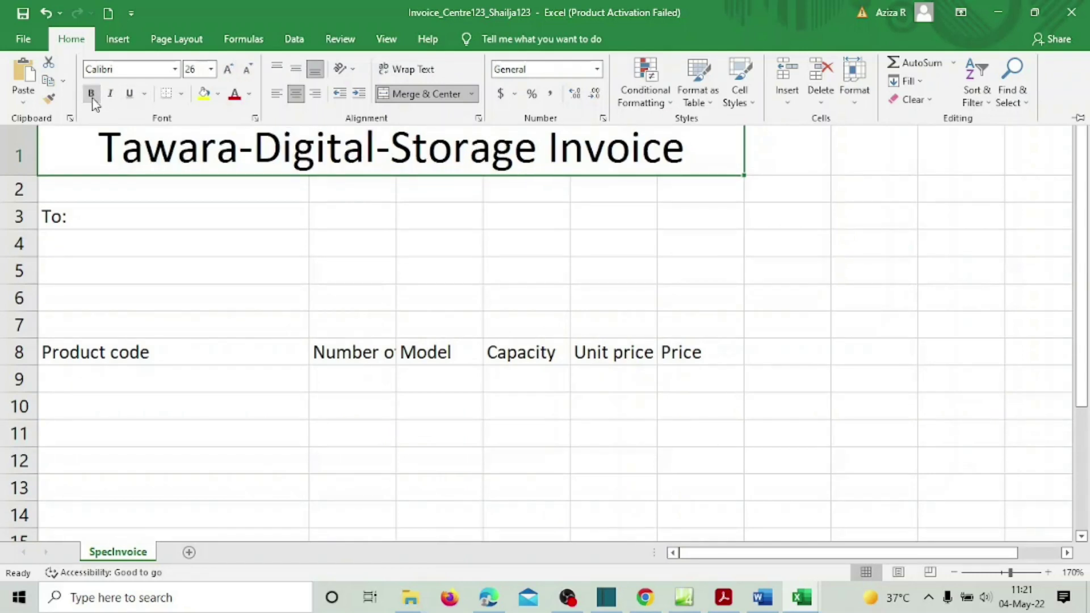
left_click(228, 72)
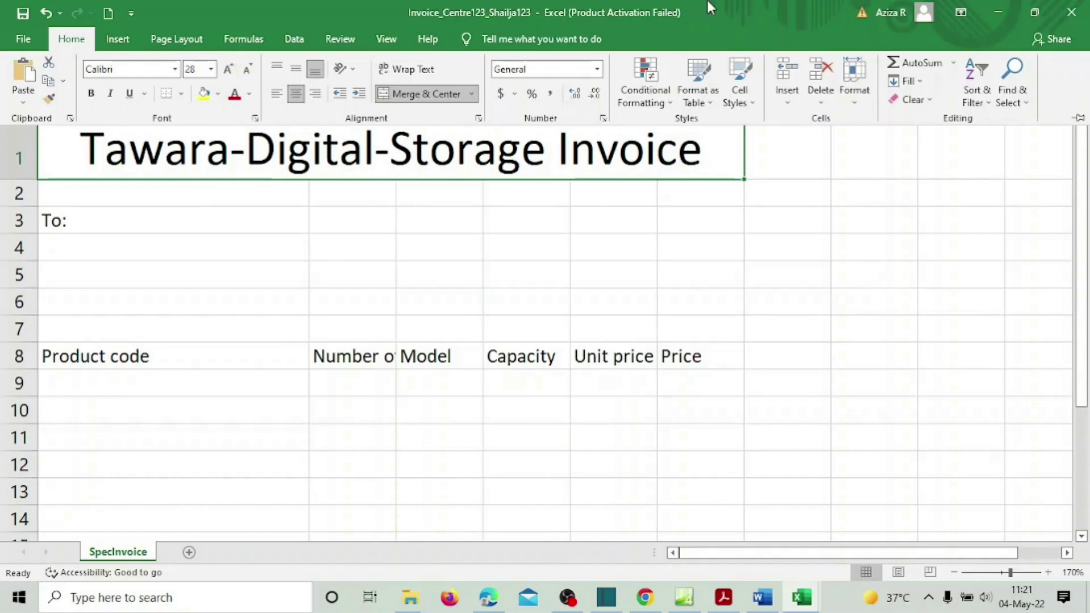
left_click(721, 600)
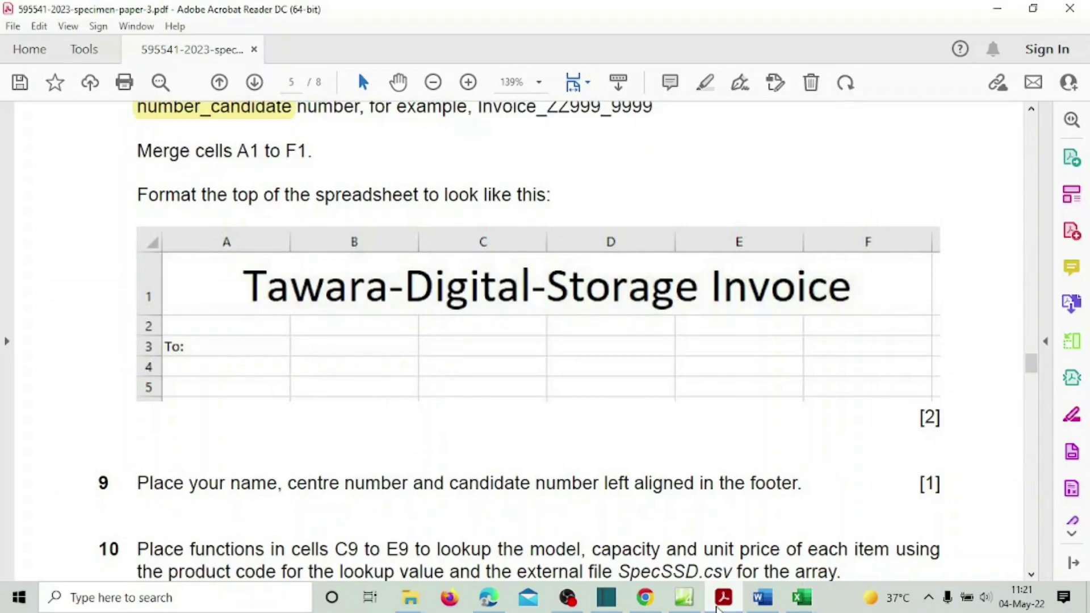
Review the merge instructions, scroll to question 10, and return to the Invoice workbook.
left_click(720, 601)
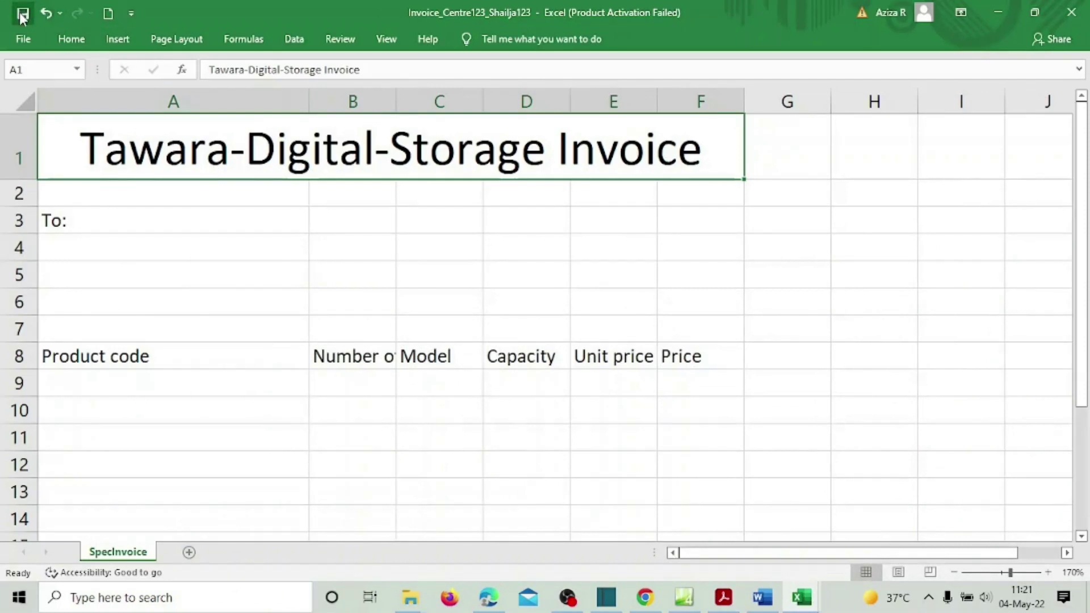
left_click(721, 601)
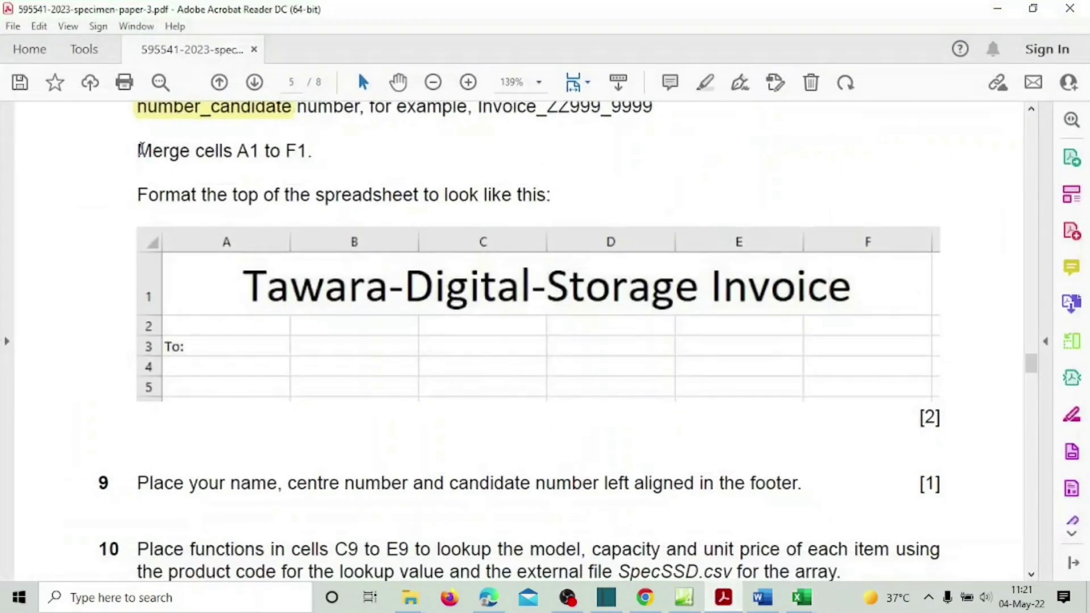
left_click_drag(137, 150, 216, 360)
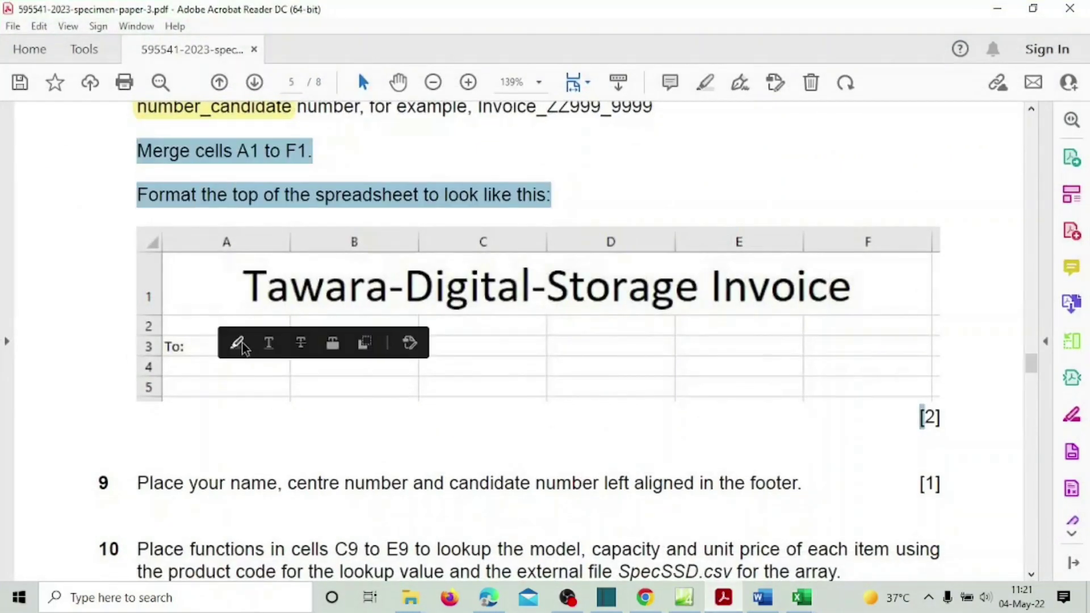
left_click(242, 342)
scroll(242, 341, "down", 3)
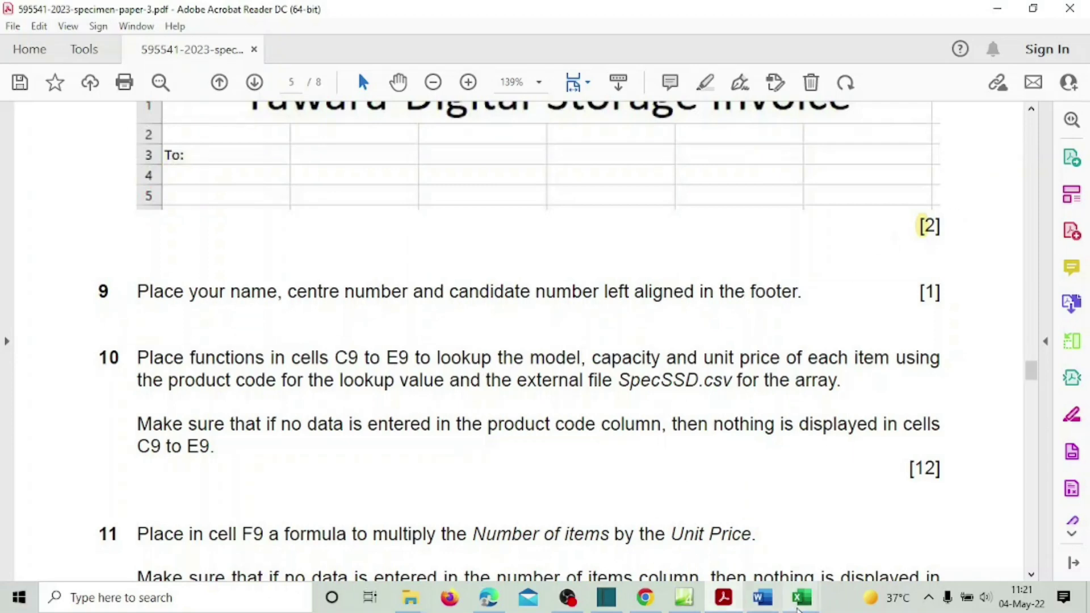
mouse_move(806, 605)
left_click(670, 526)
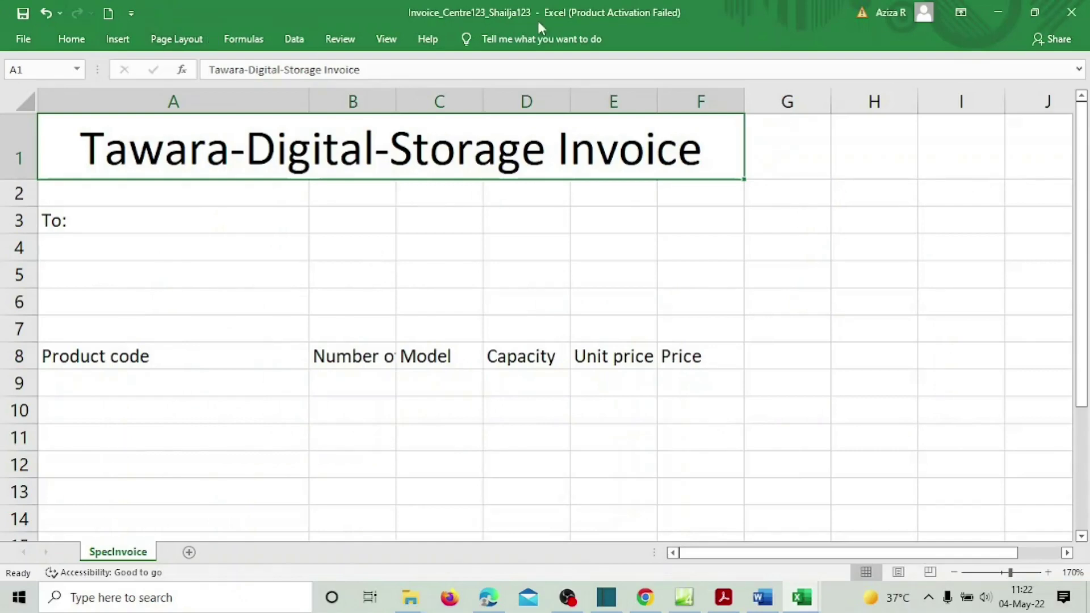
Switch to Page Layout view and start editing the left footer section.
left_click(388, 42)
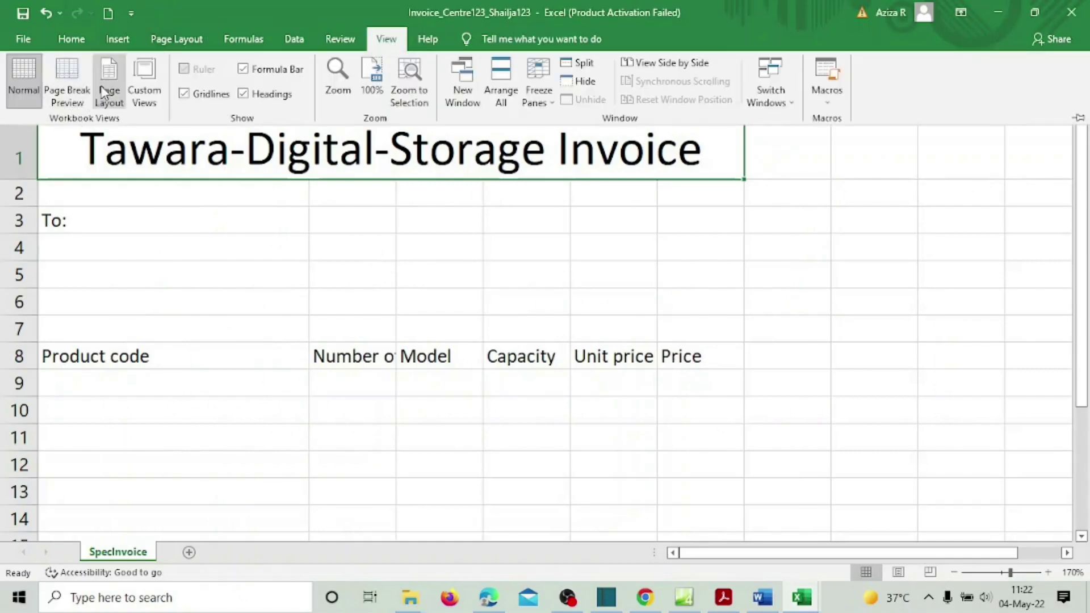
left_click(106, 85)
scroll(485, 312, "down", 12)
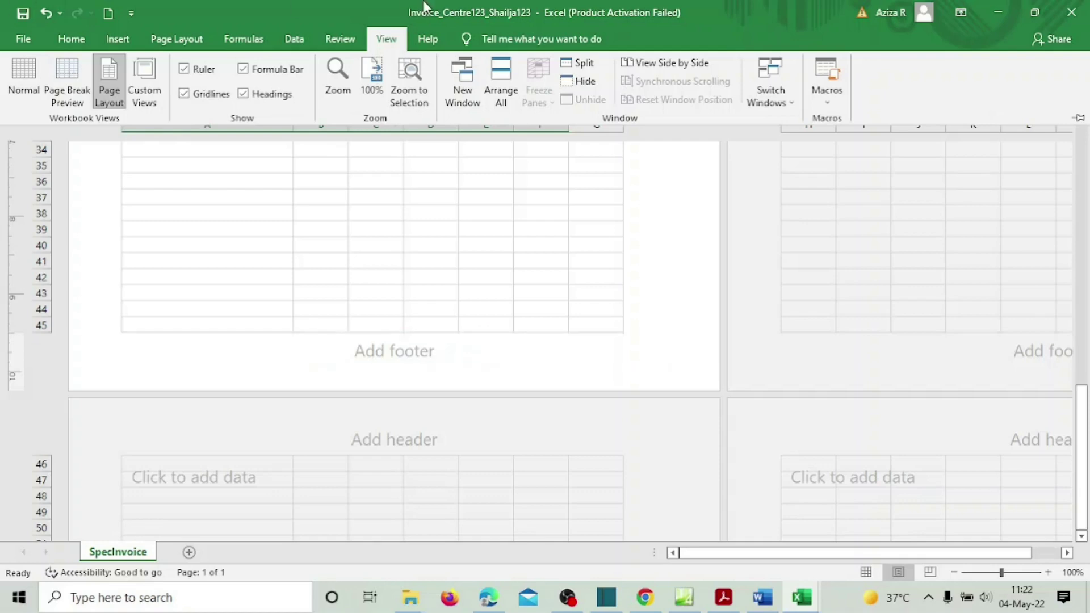
left_click(175, 342)
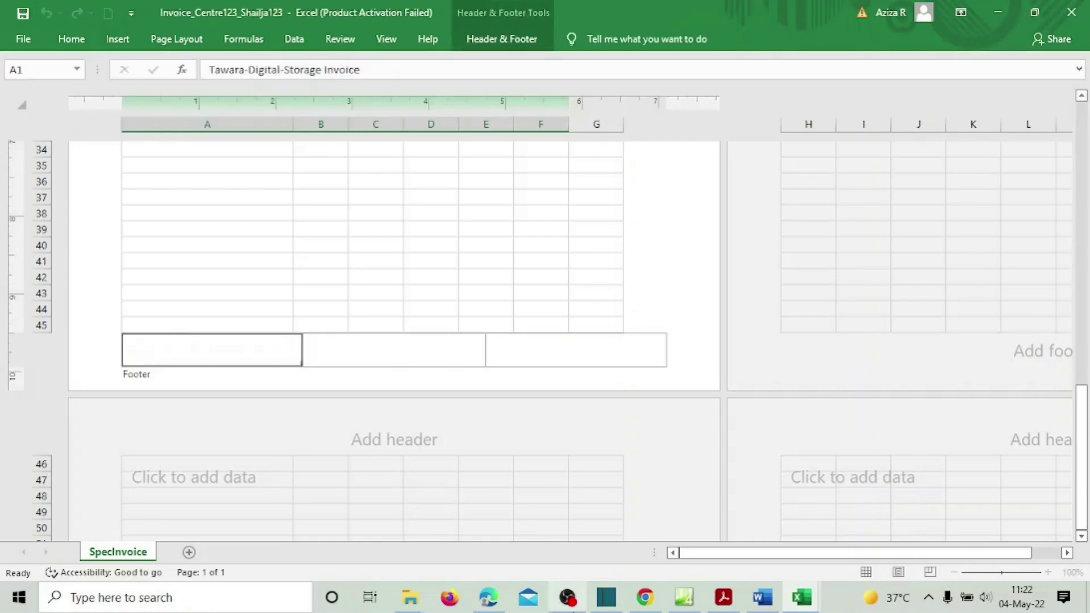
left_click(724, 598)
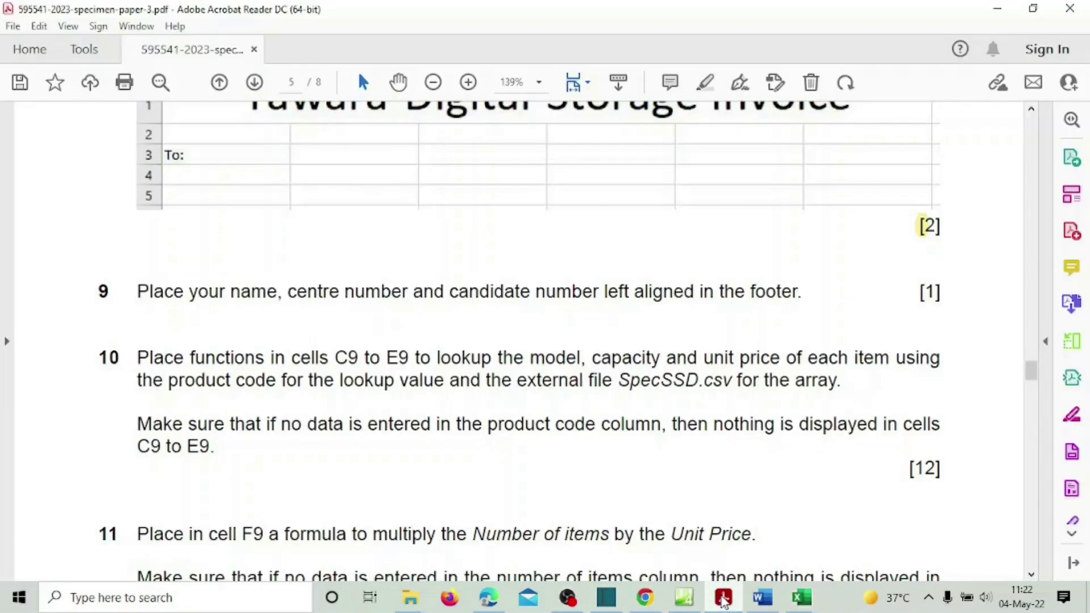
left_click(723, 598)
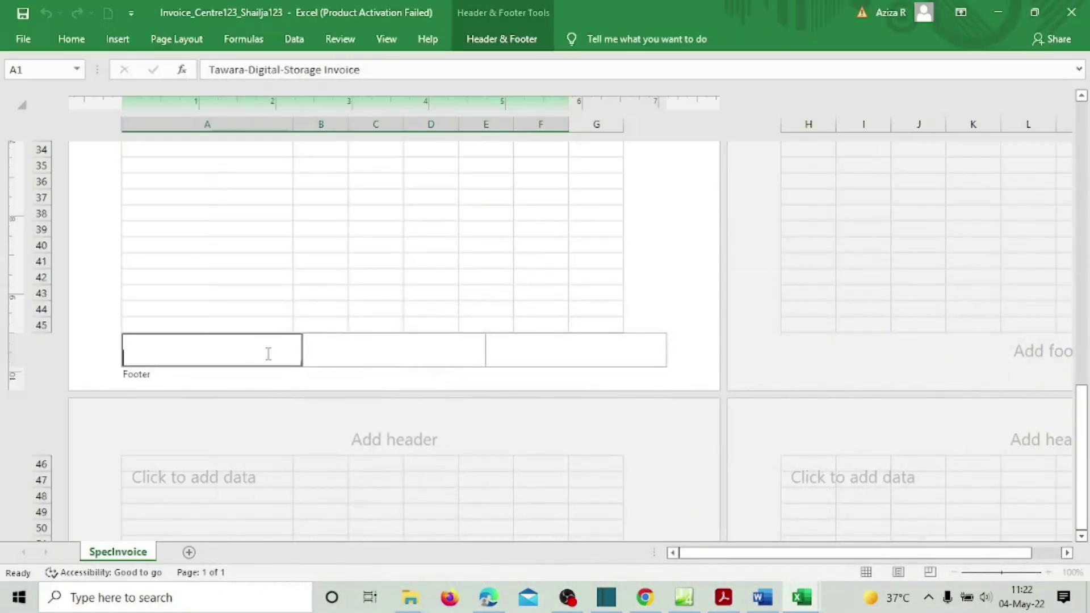
Enter the candidate's name, centre number and candidate number in the left footer, bold at size 12.
type("SHAILJA,  CEN")
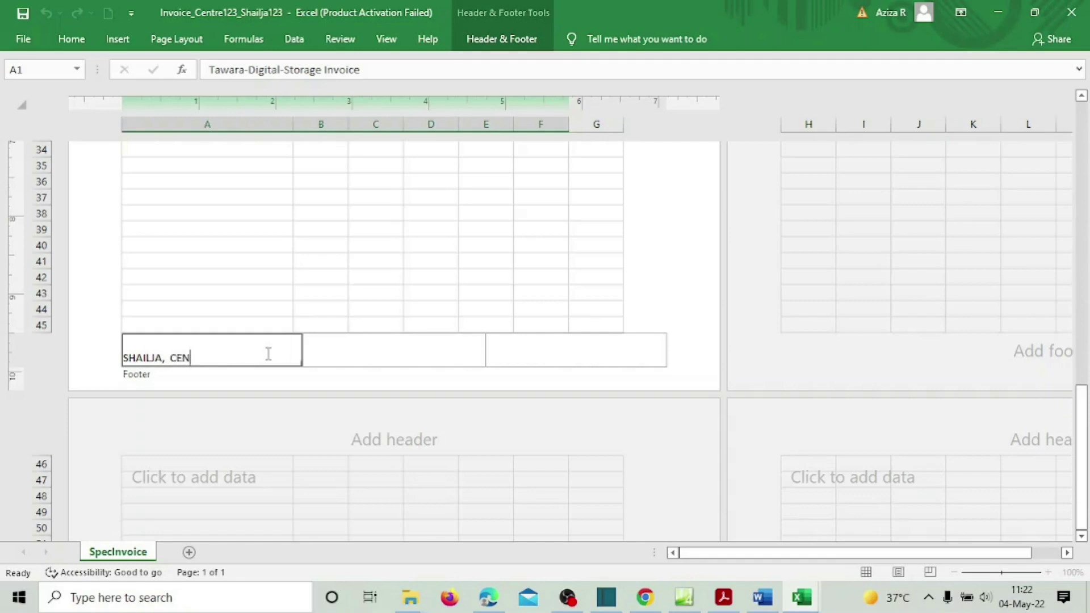
type("TRE123, SHAILJA1")
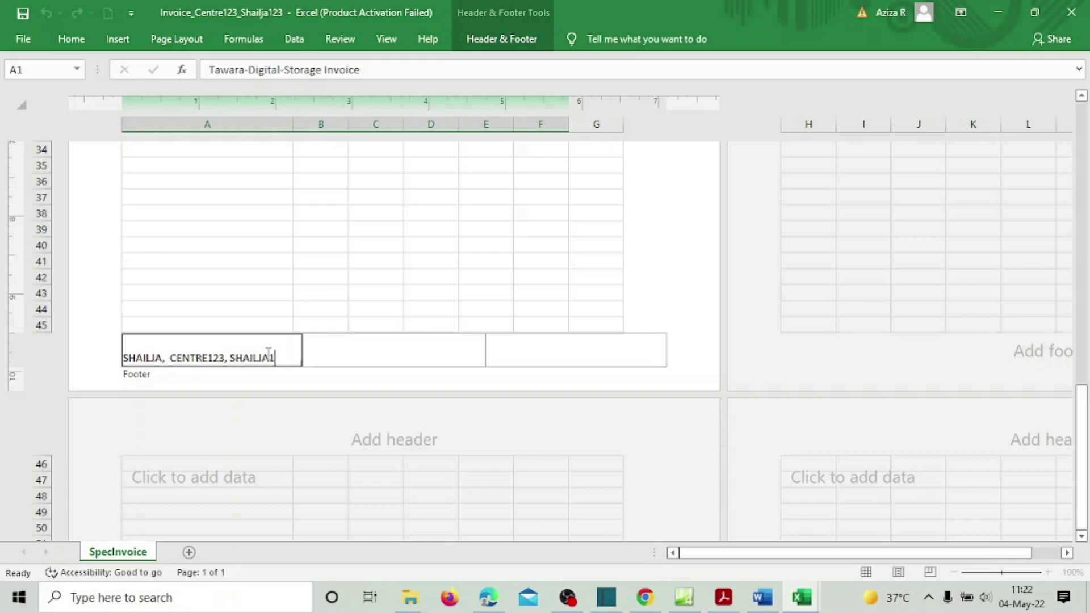
type("23")
left_click_drag(280, 361, 107, 348)
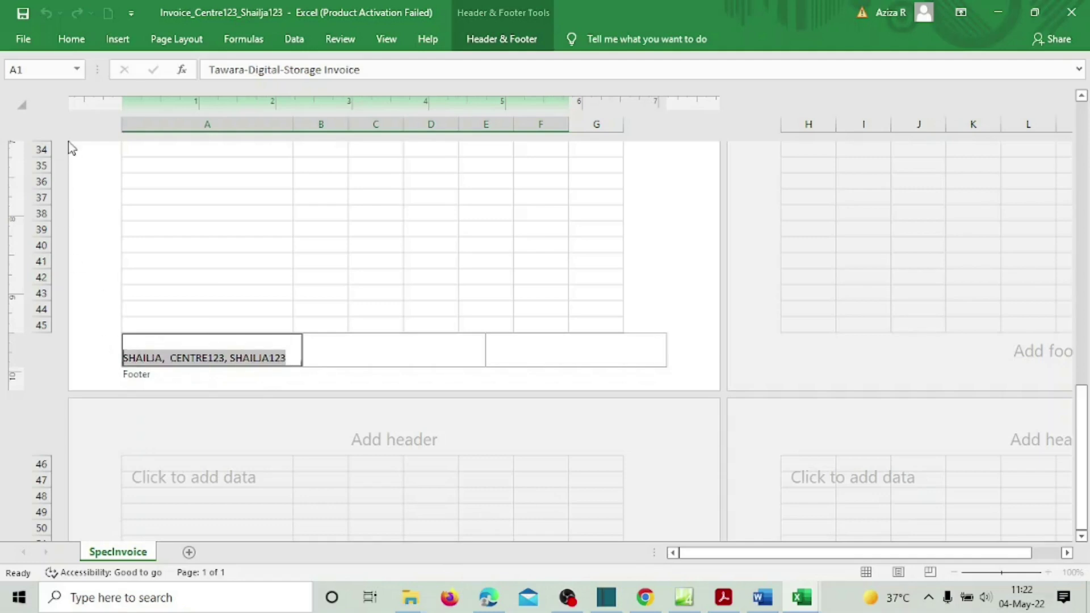
left_click(62, 43)
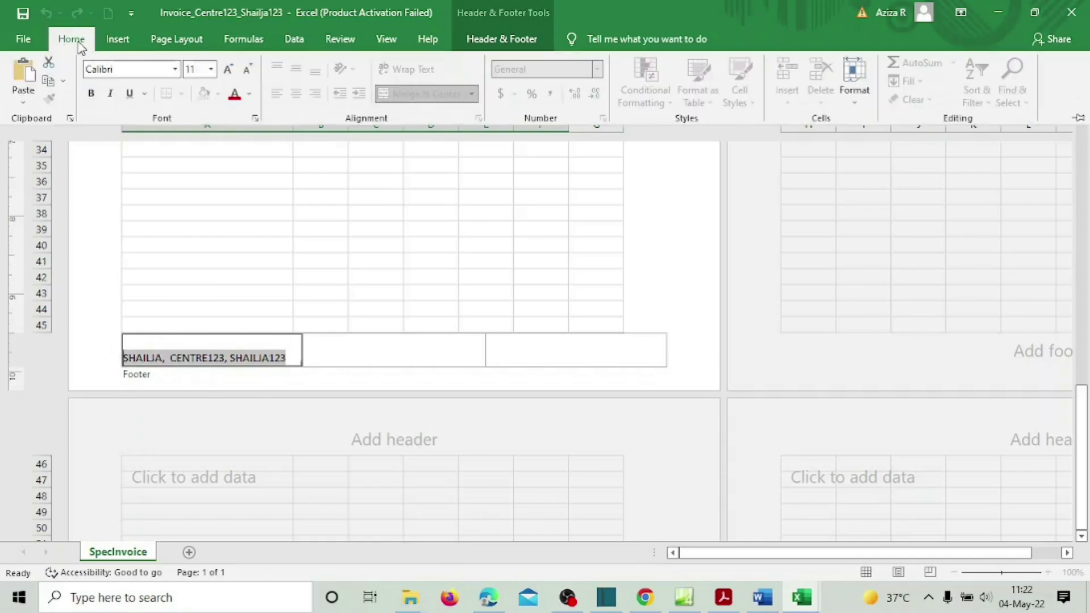
left_click(229, 73)
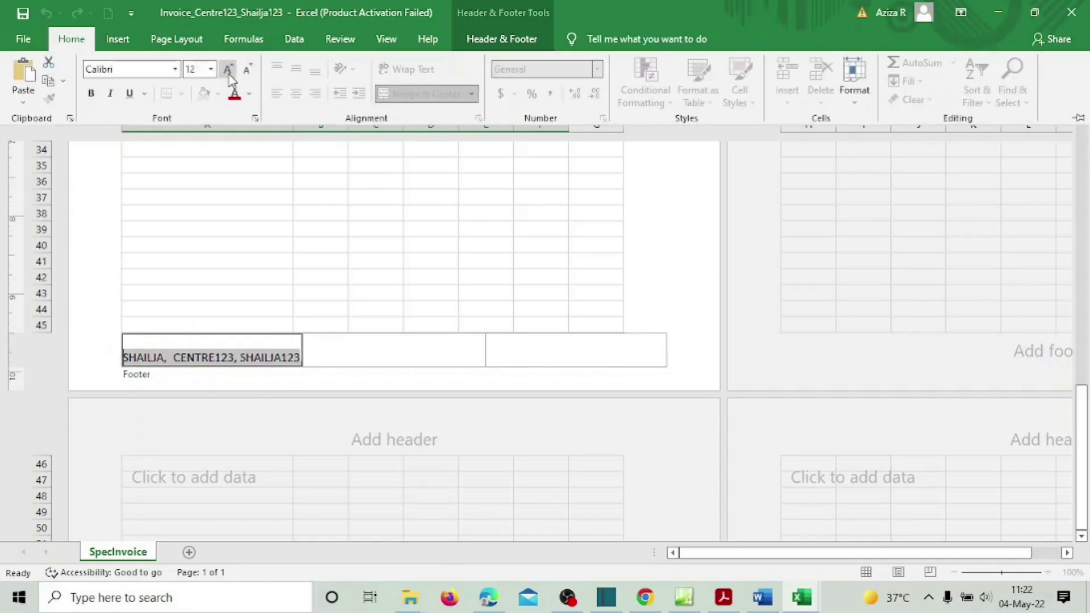
left_click(93, 93)
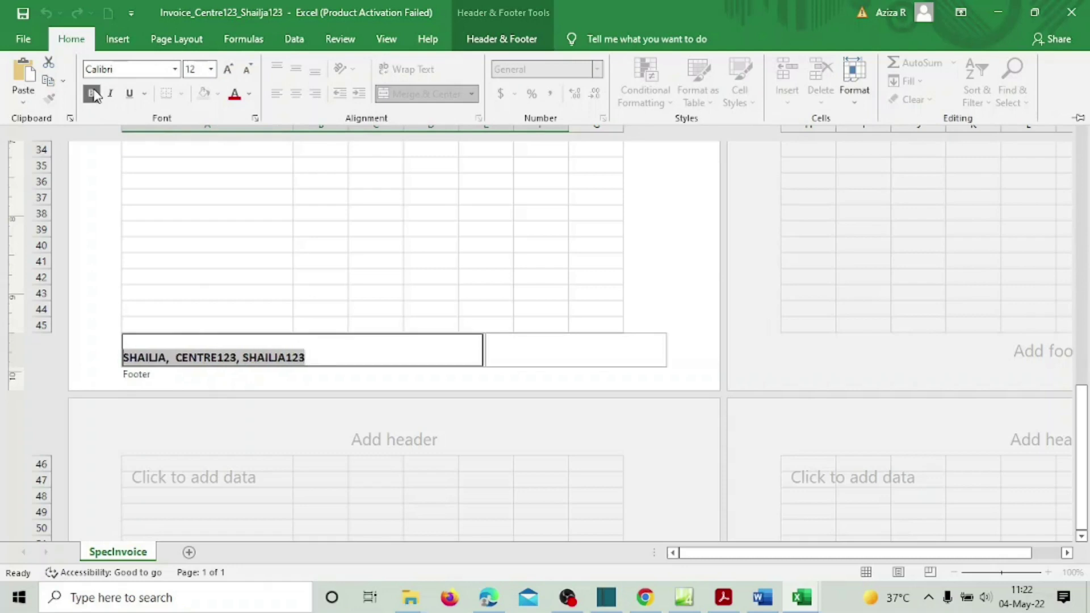
left_click(594, 295)
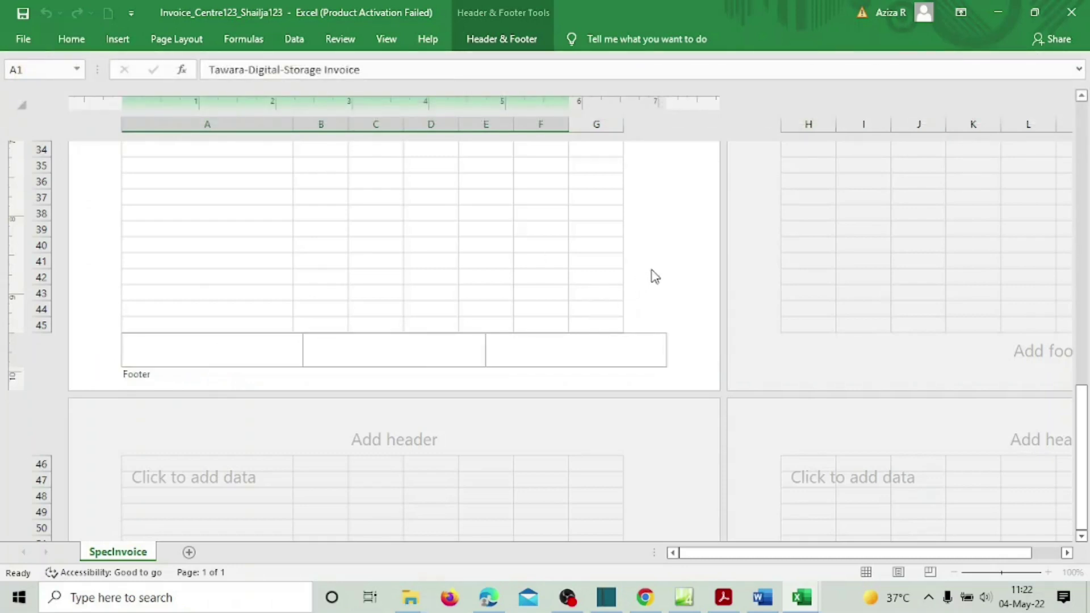
Save the Invoice workbook and switch the sheet back to Normal view.
left_click(23, 13)
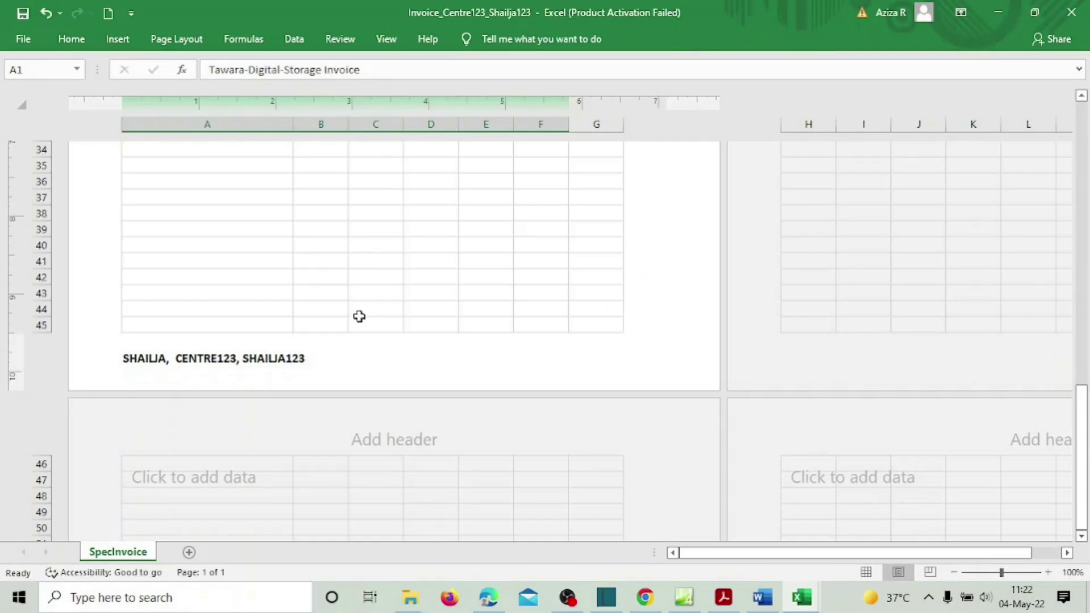
left_click(387, 42)
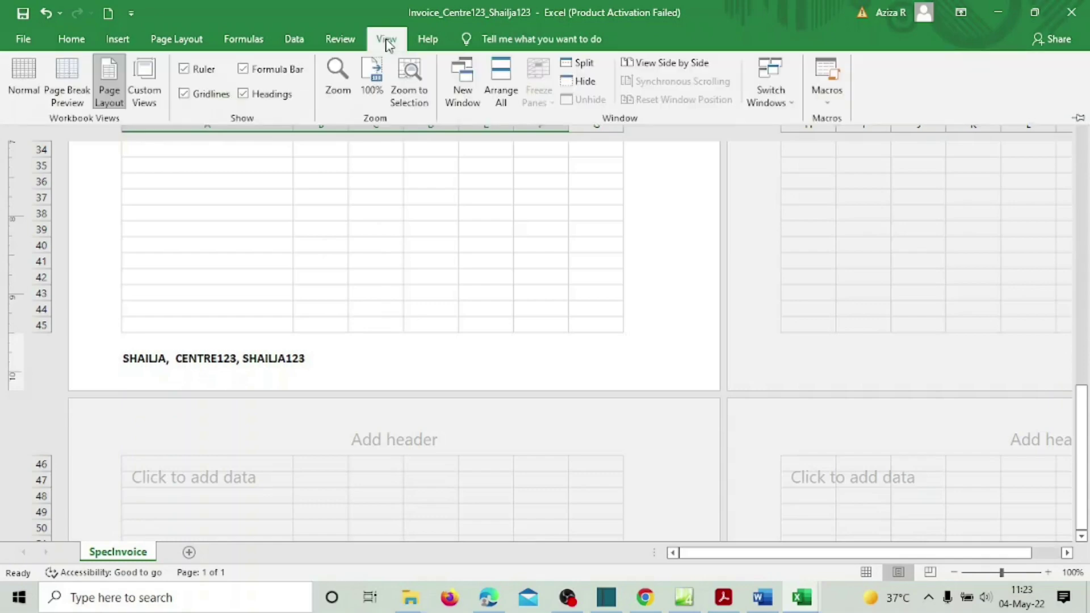
left_click(724, 598)
left_click(732, 605)
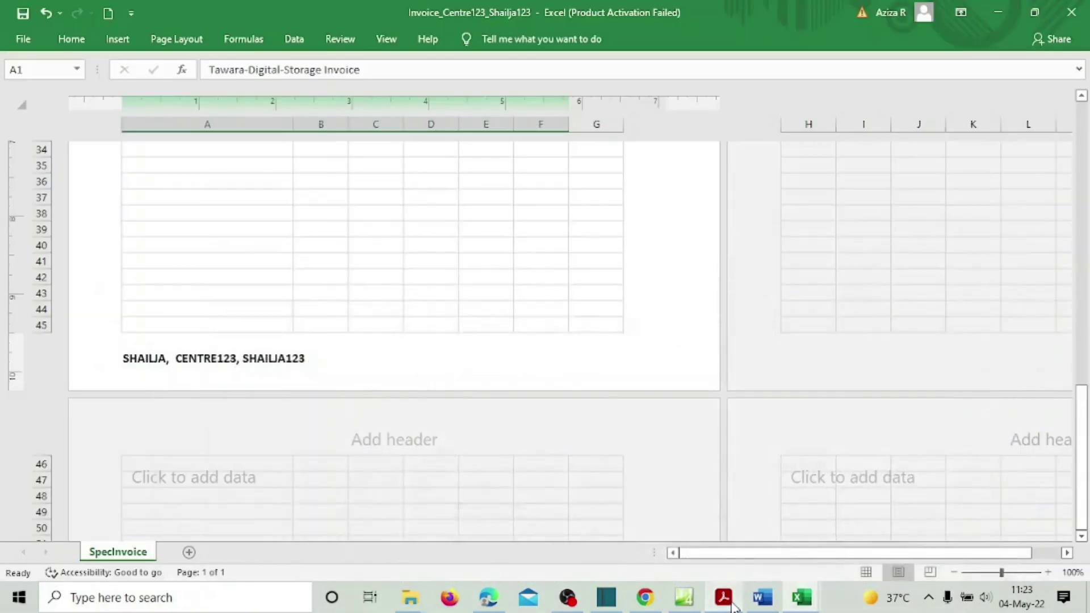
left_click(388, 40)
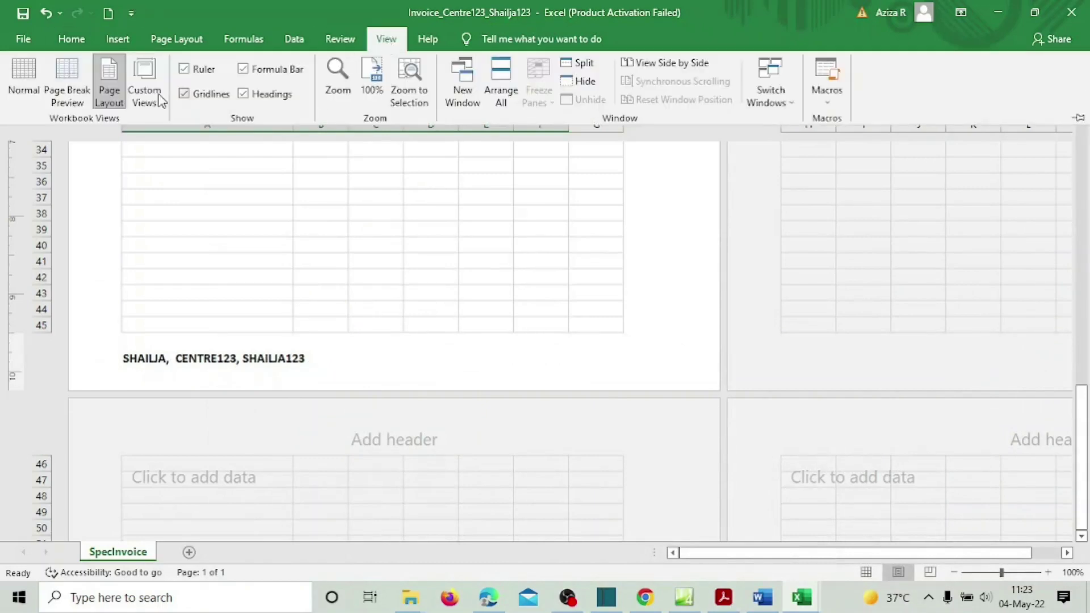
left_click(19, 77)
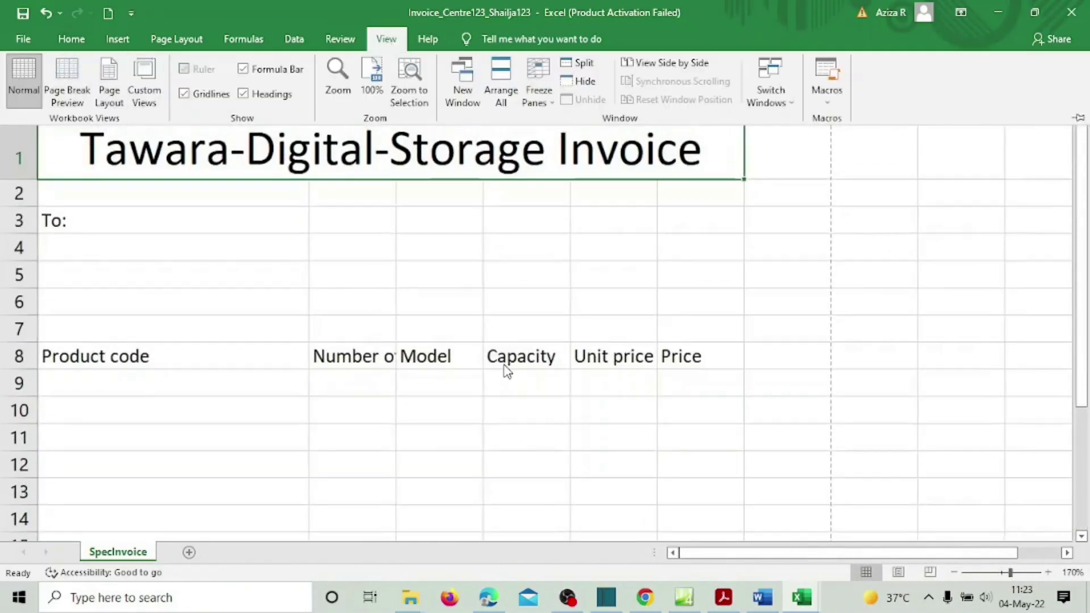
scroll(329, 273, "down", 4)
scroll(330, 272, "up", 4)
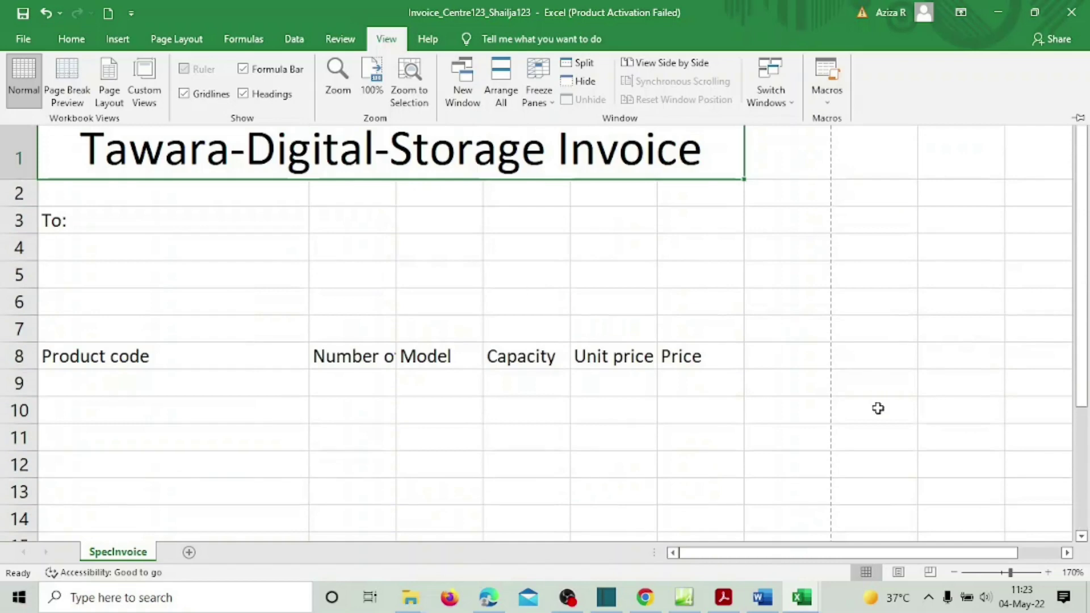
Highlight question 9's footer wording in yellow and read on to question 10's lookup task.
left_click(732, 607)
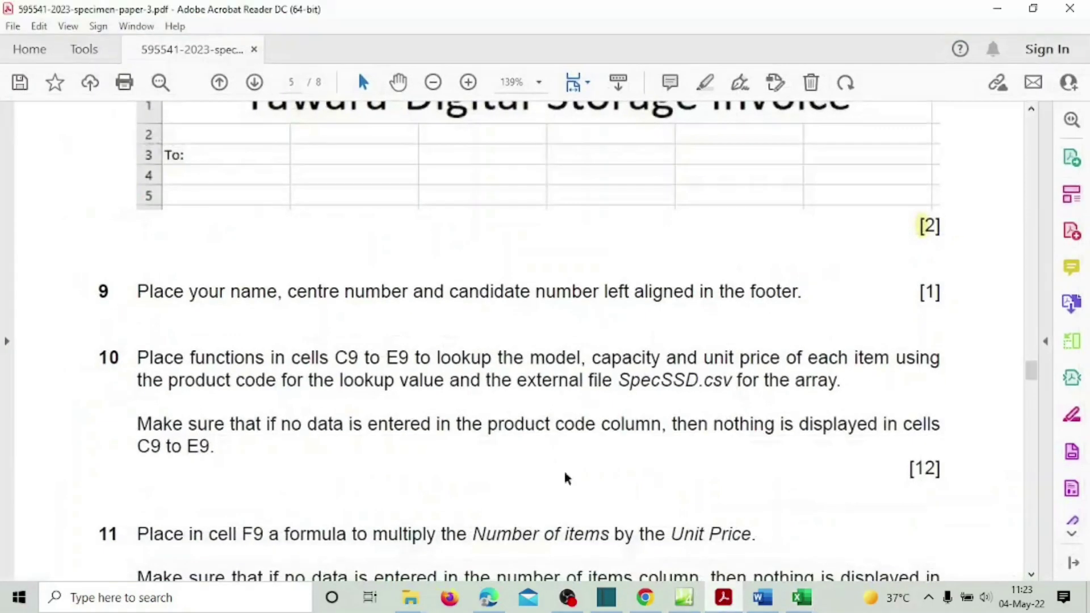
left_click_drag(714, 292, 288, 292)
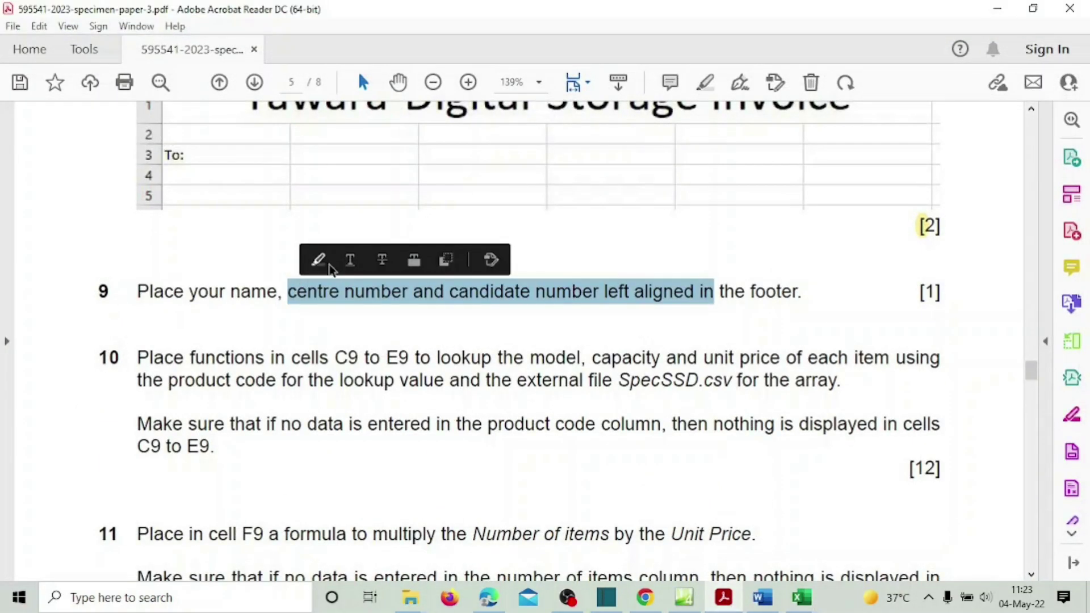
left_click(321, 261)
scroll(329, 263, "down", 2)
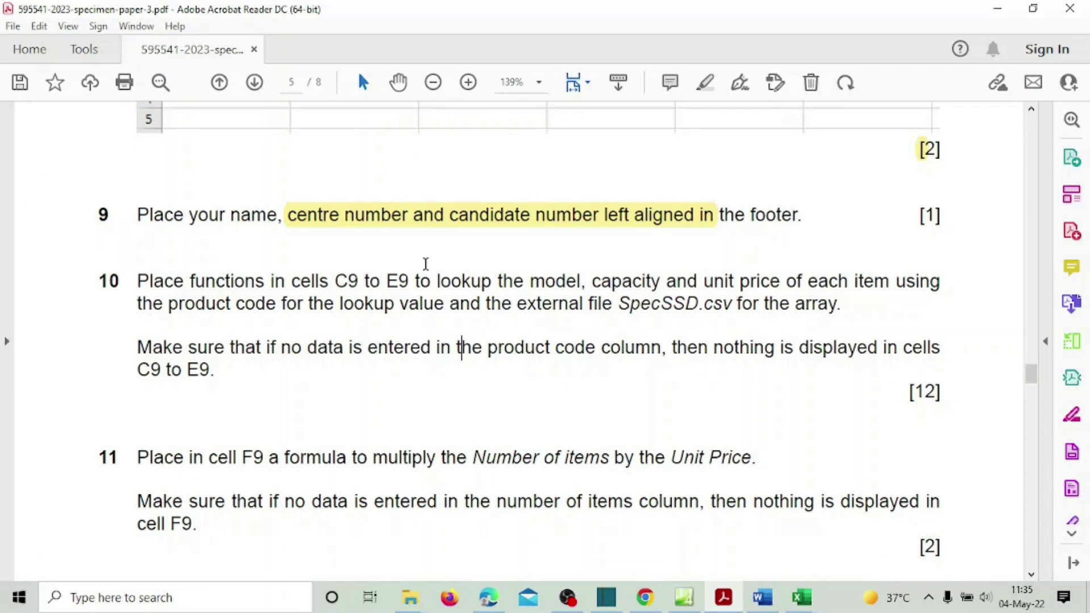
left_click_drag(437, 282, 520, 282)
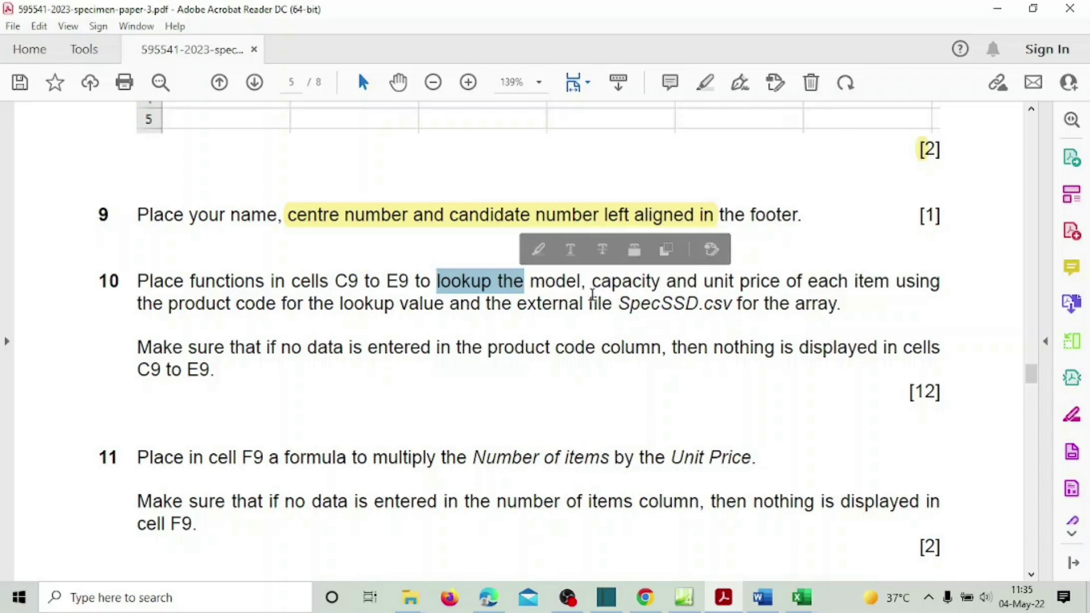
left_click(566, 284)
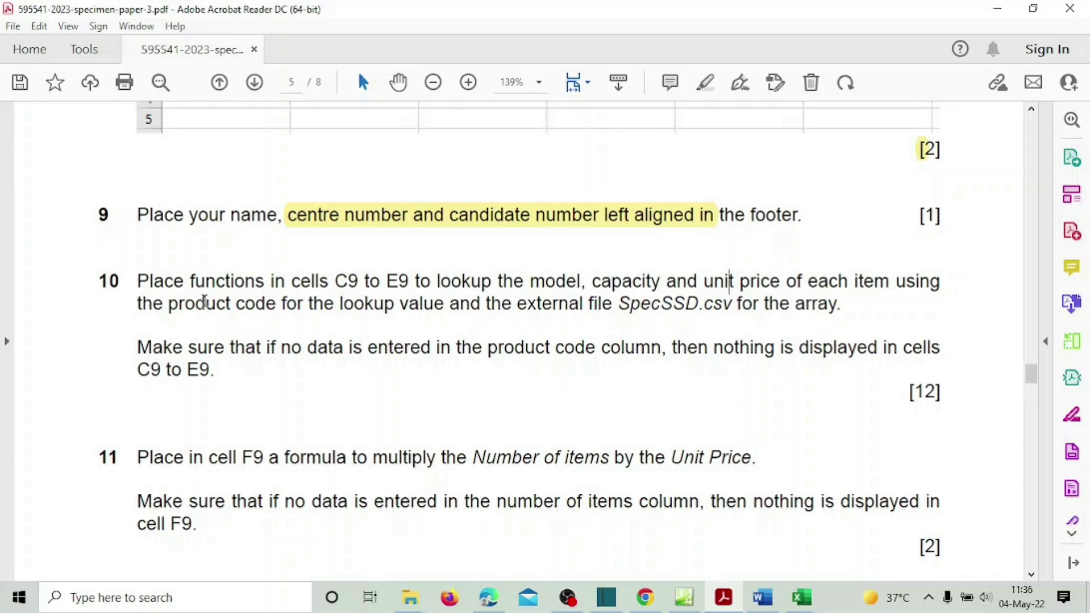
left_click_drag(168, 304, 268, 307)
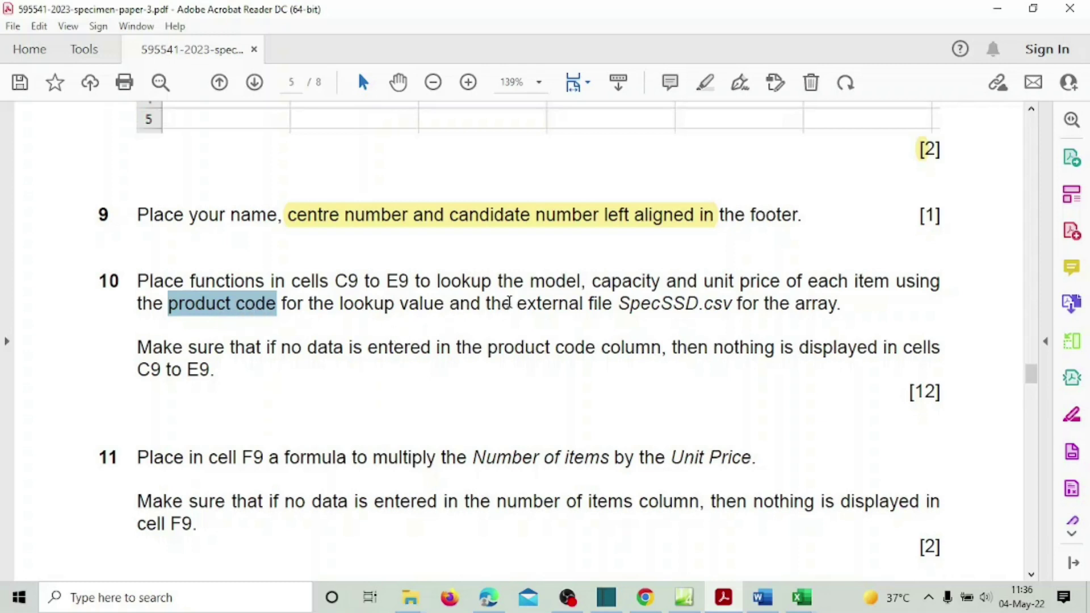
left_click_drag(512, 304, 699, 307)
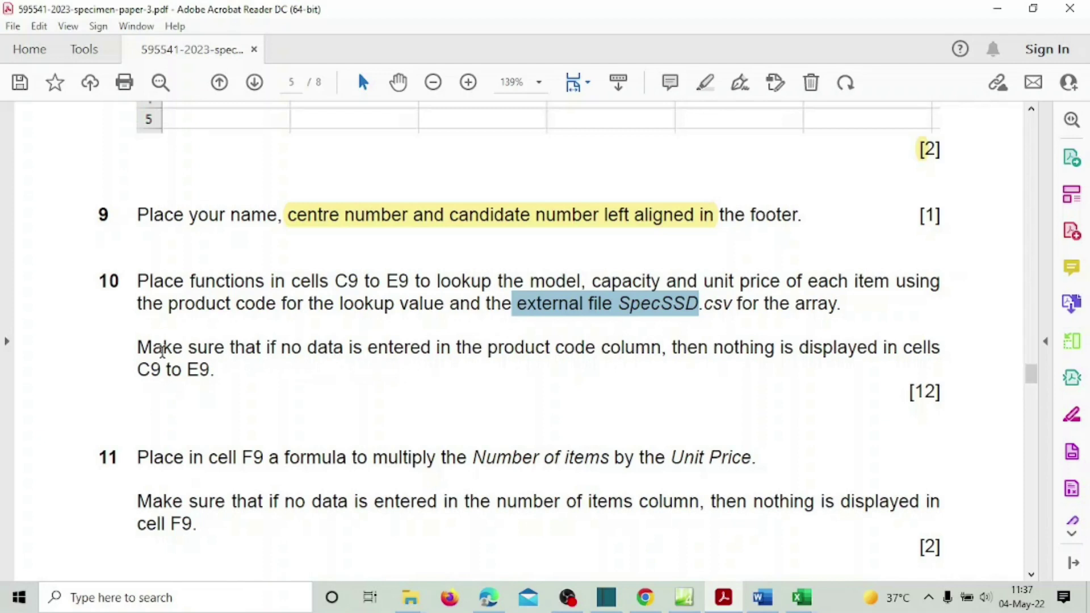
left_click_drag(137, 347, 224, 377)
Review question 10's C9 and SpecSSD.csv requirements, then return to the Invoice workbook.
left_click(224, 377)
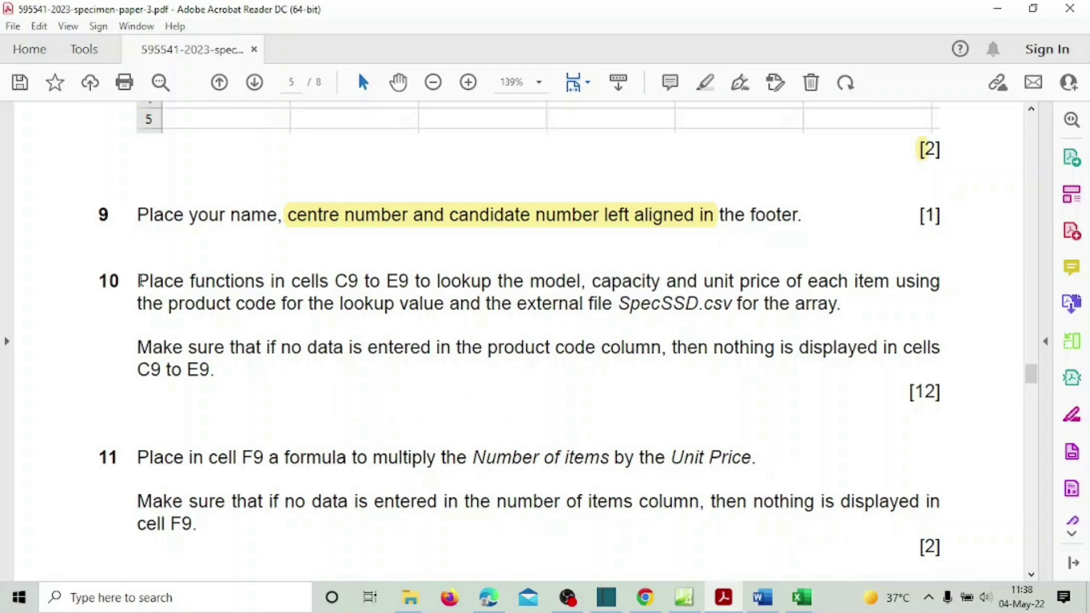
left_click_drag(139, 280, 193, 347)
left_click(518, 450)
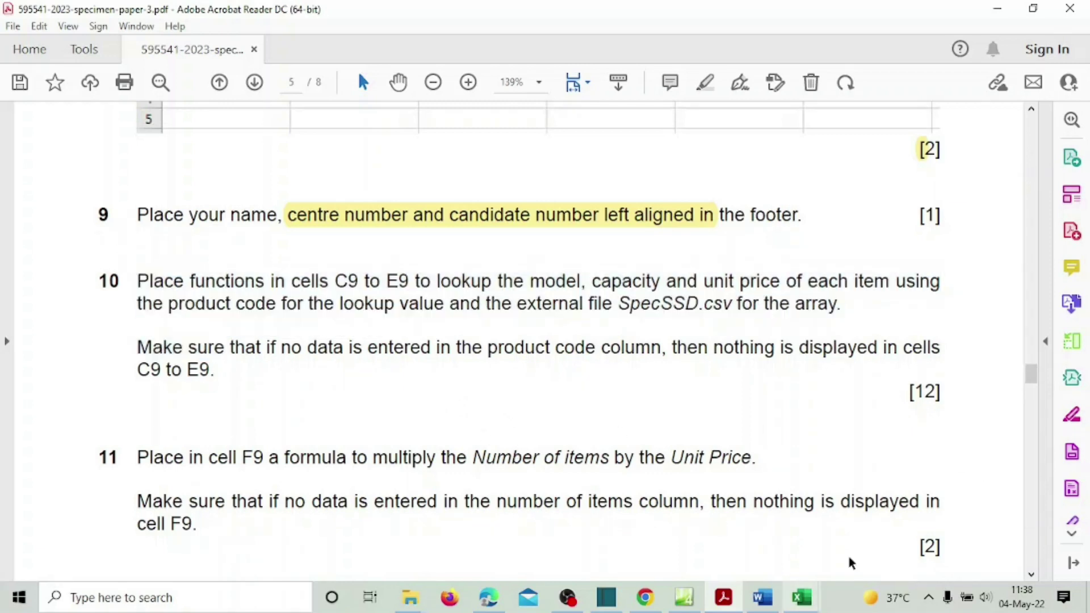
left_click_drag(335, 280, 359, 281)
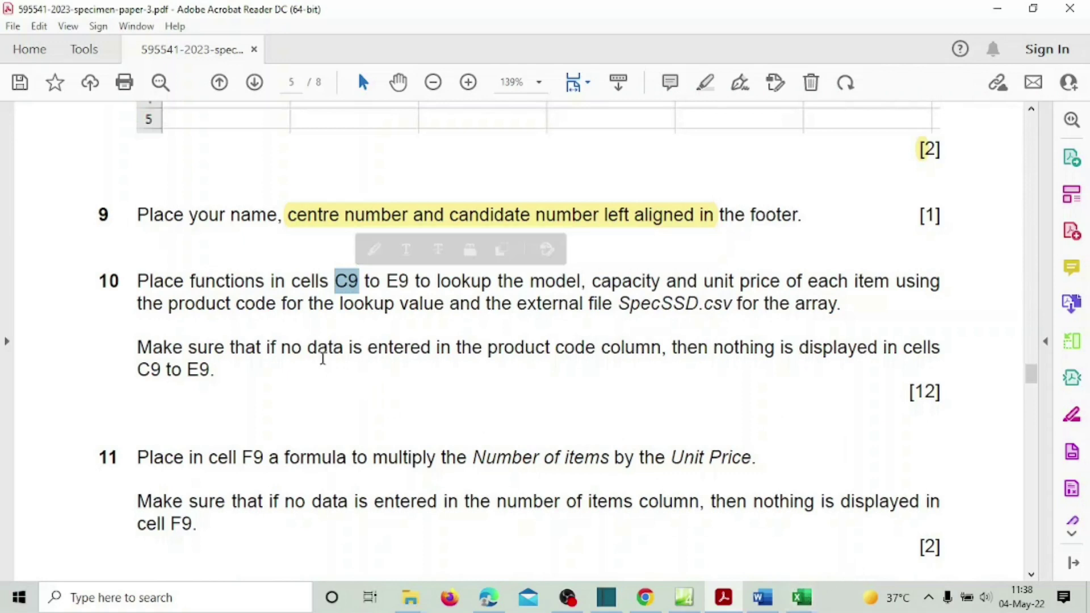
left_click_drag(195, 304, 223, 306)
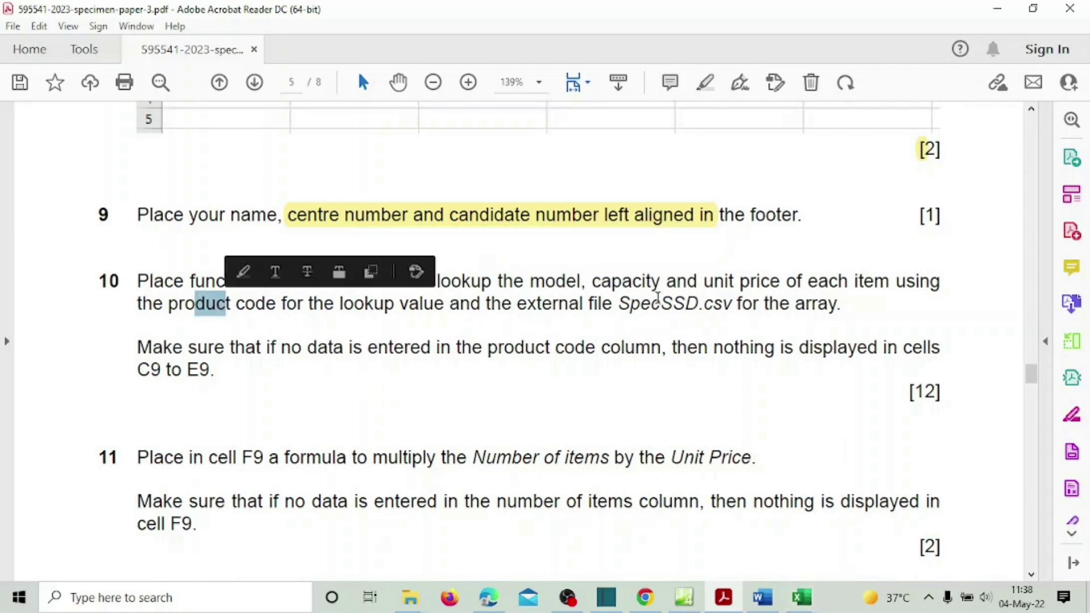
left_click_drag(641, 305, 689, 311)
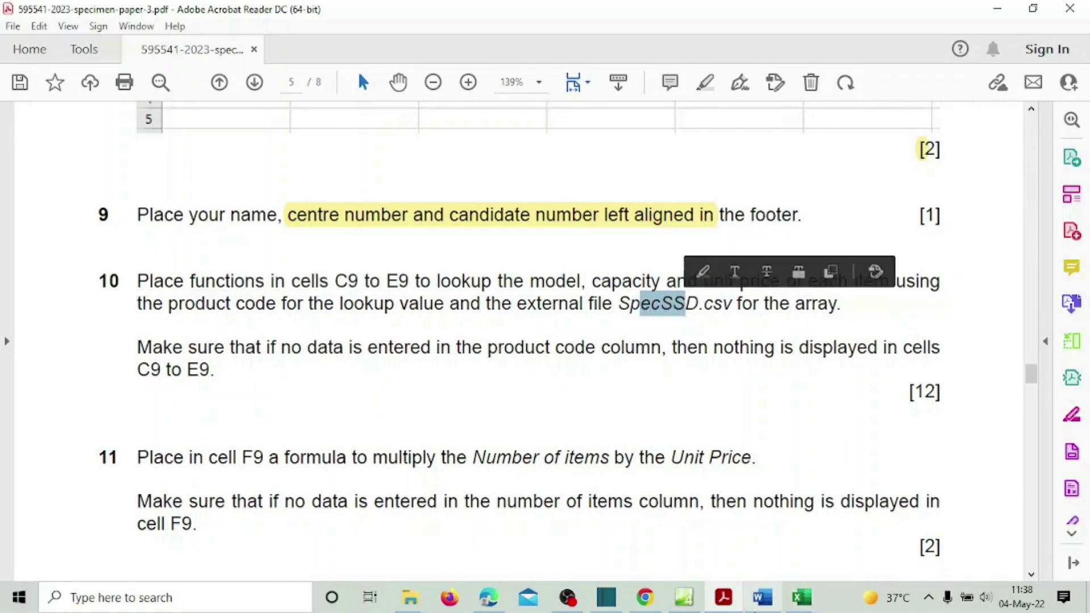
left_click(802, 598)
left_click(706, 523)
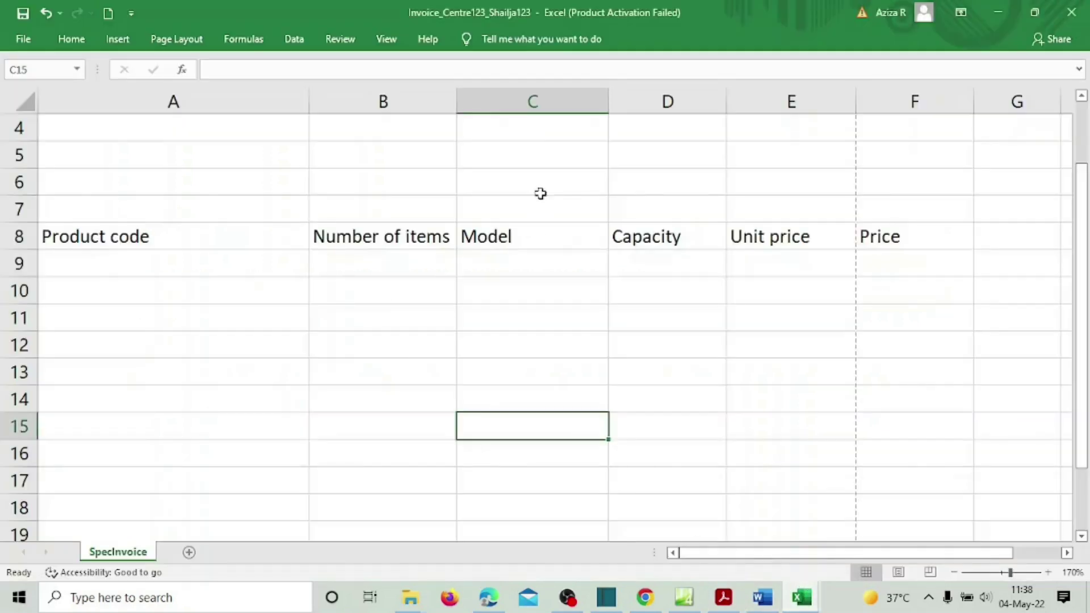
Begin C9's formula with =IF(A9="","", so an empty A9 shows nothing.
left_click(504, 265)
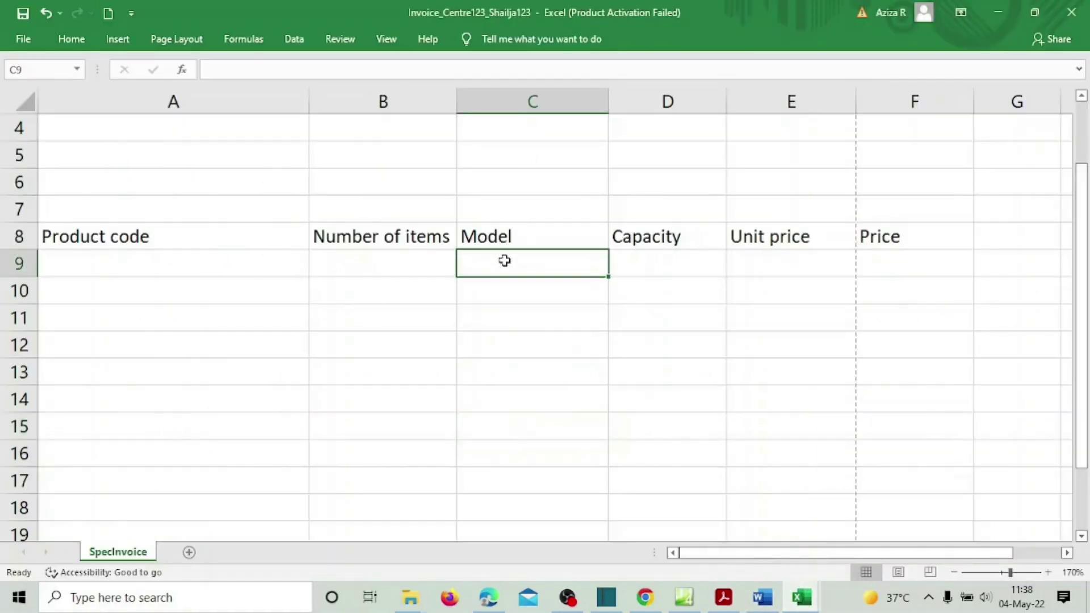
type("=")
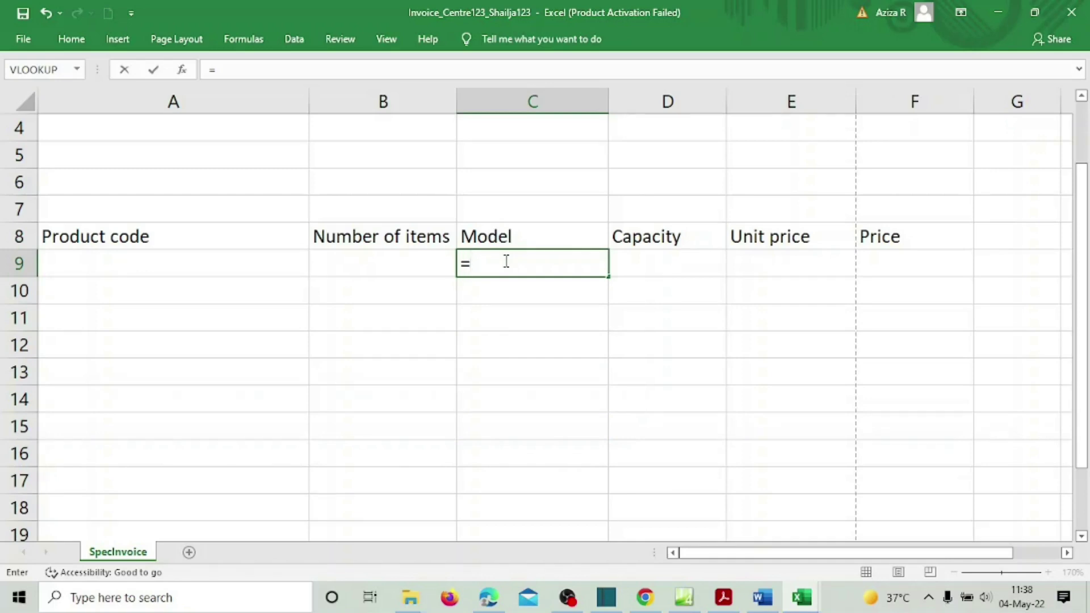
type("IF")
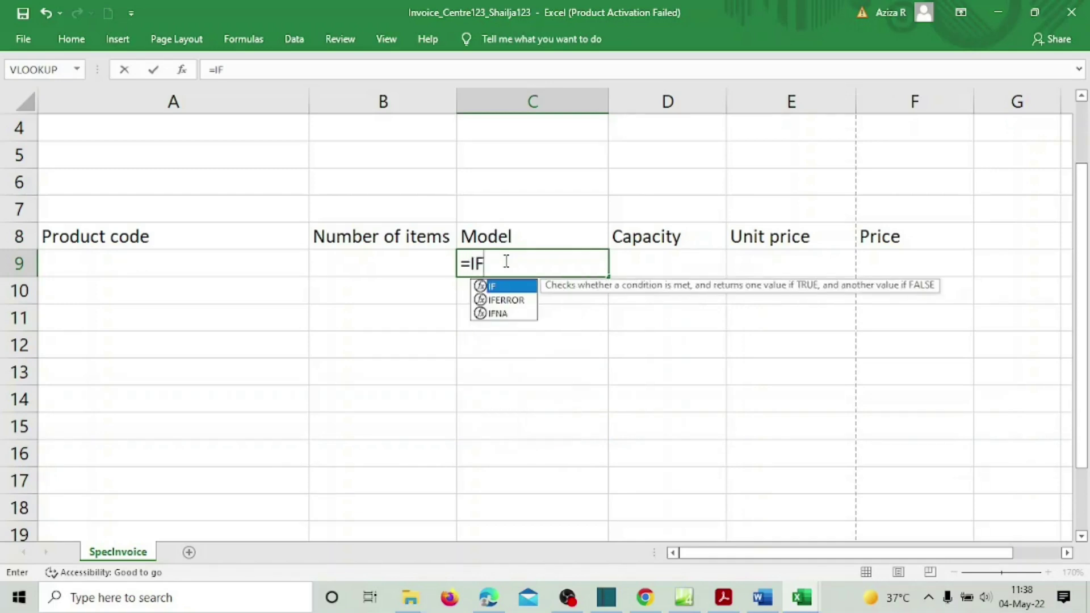
type("(")
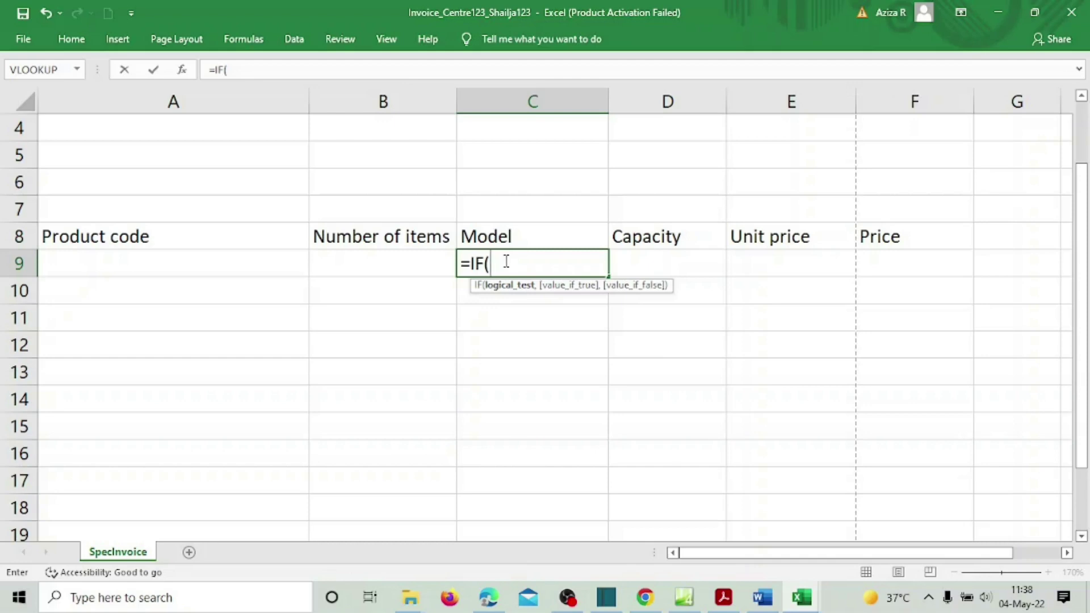
left_click(201, 261)
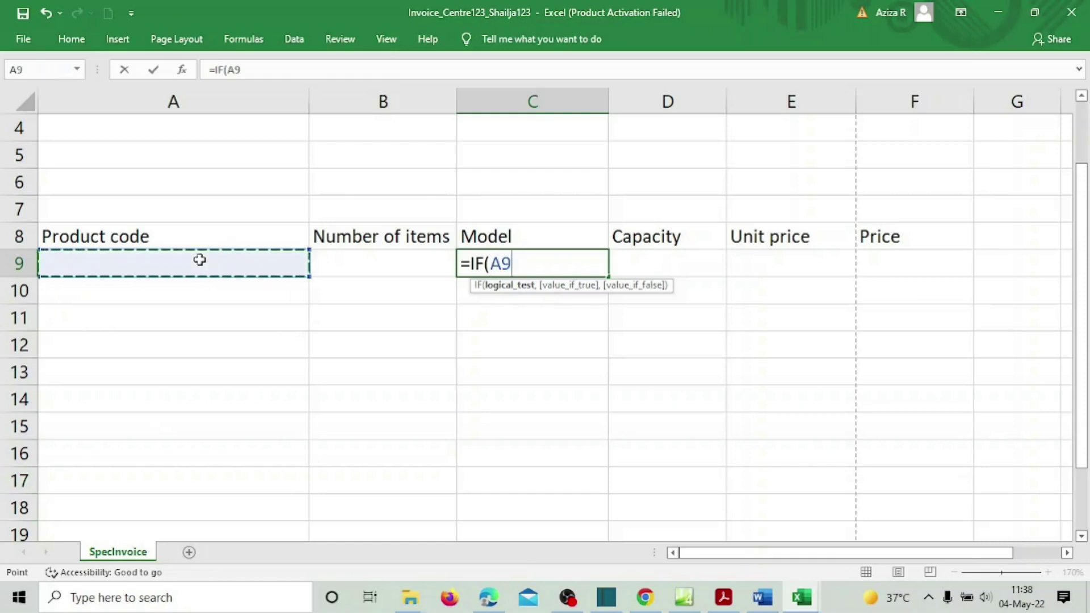
type("=")
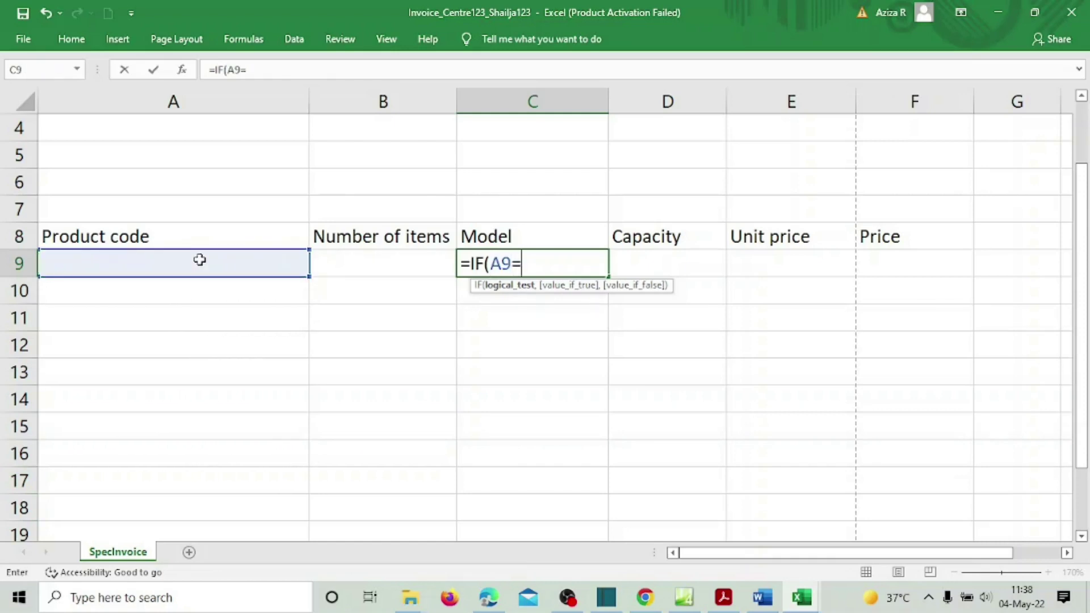
type("\"\"")
type(",")
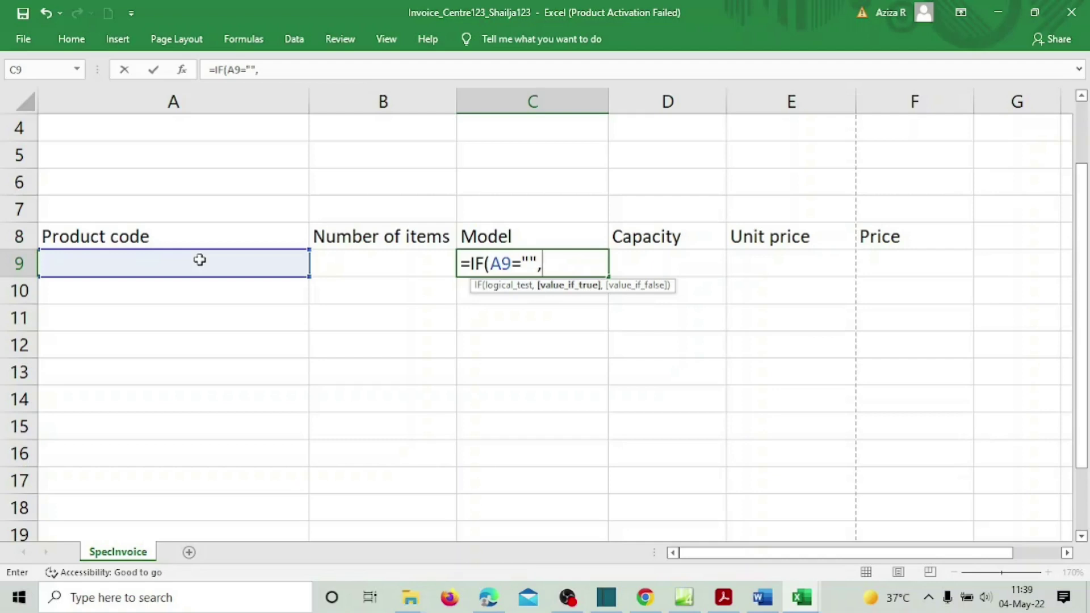
type("\"\",")
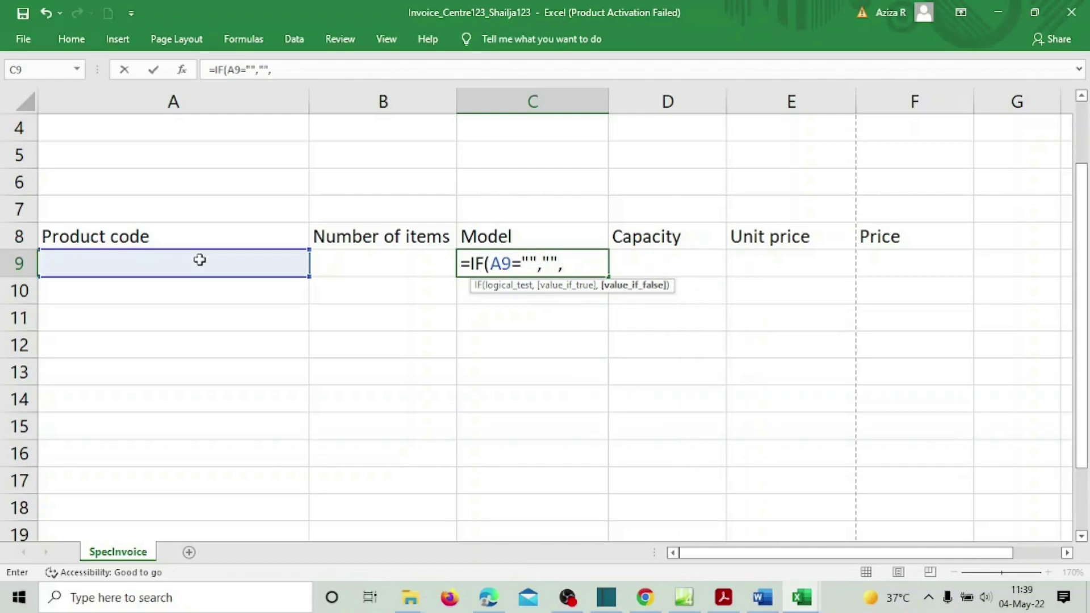
Continue the formula with VLOOKUP(A9, as the lookup value.
type("C")
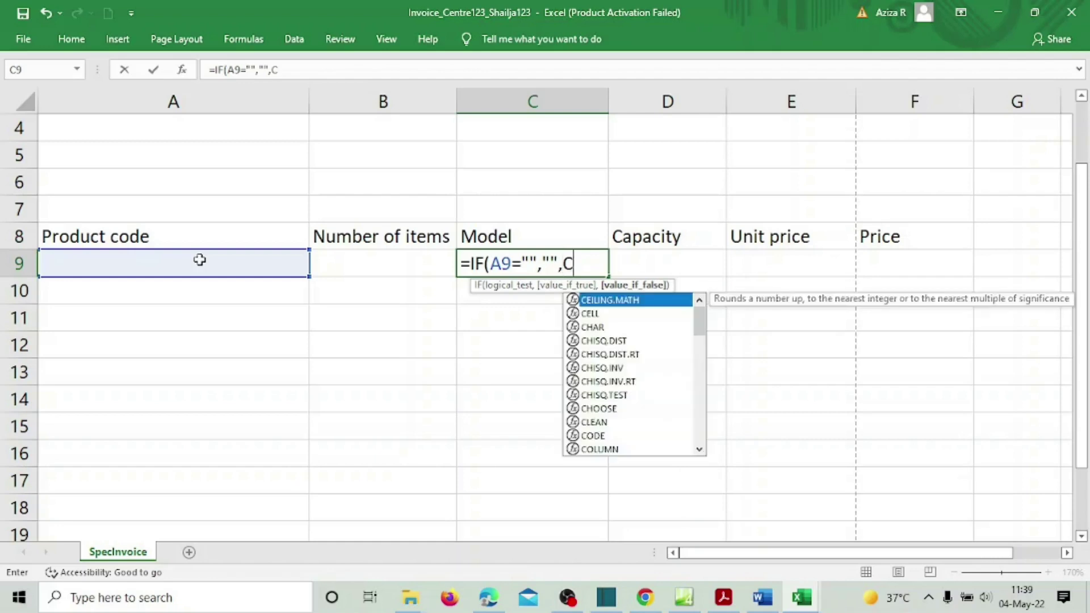
key("BackSpace")
type("VLOOKU")
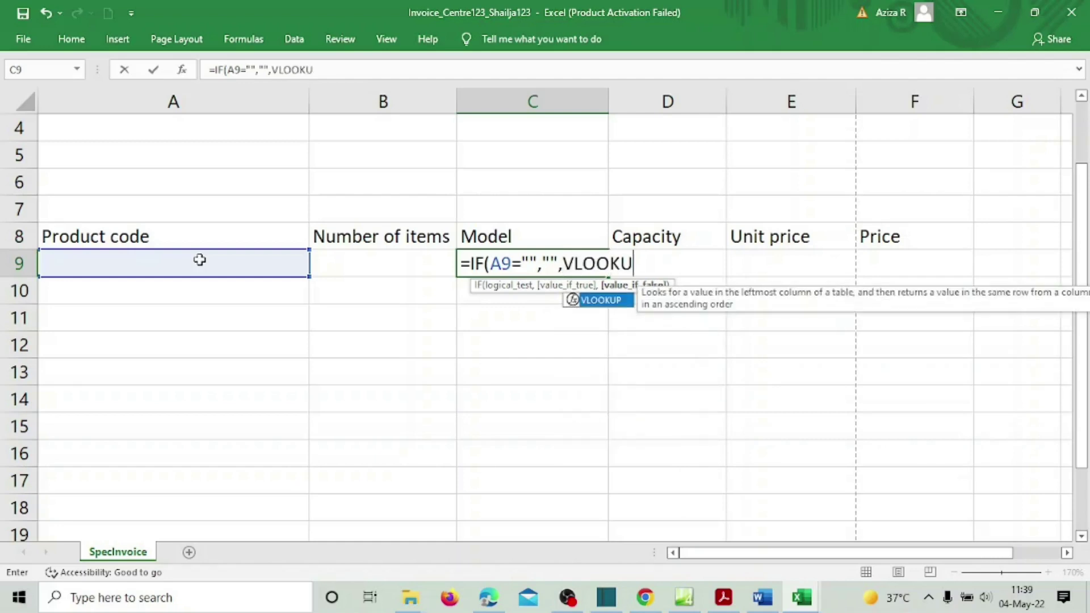
type("P(")
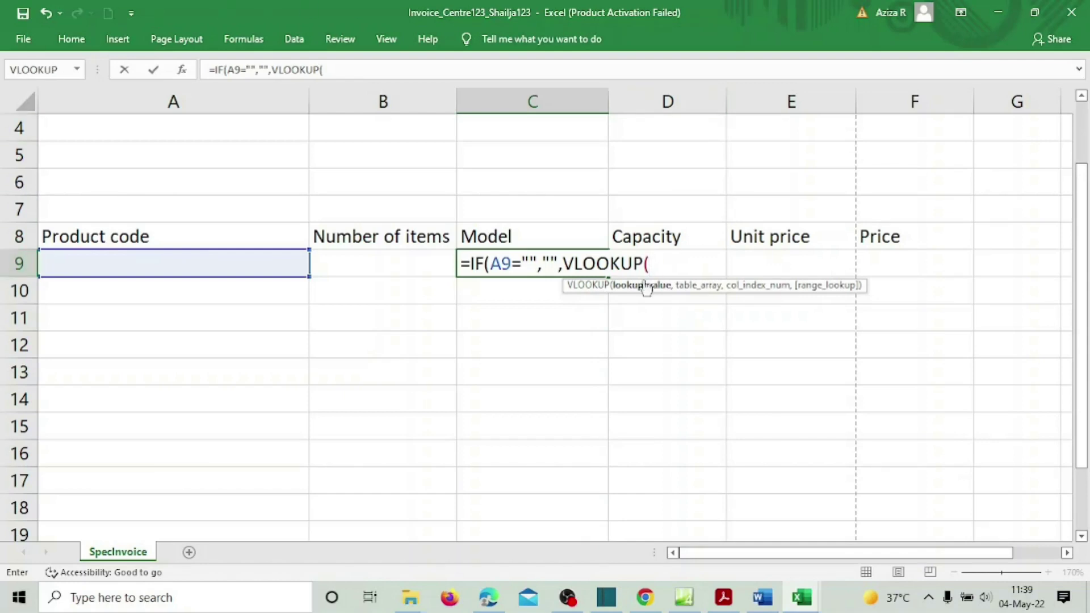
left_click(195, 271)
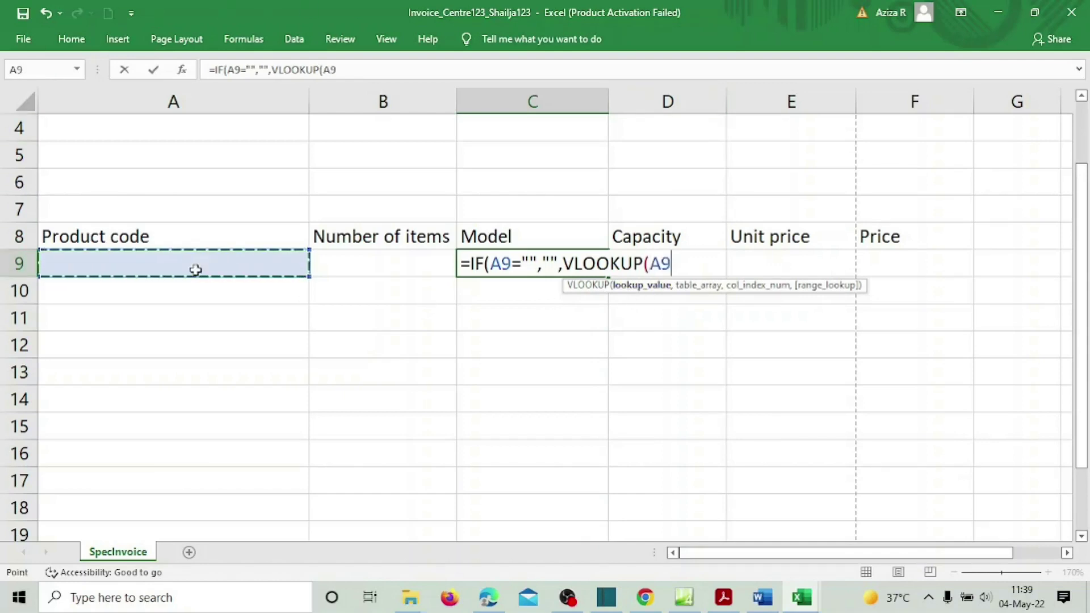
type(",")
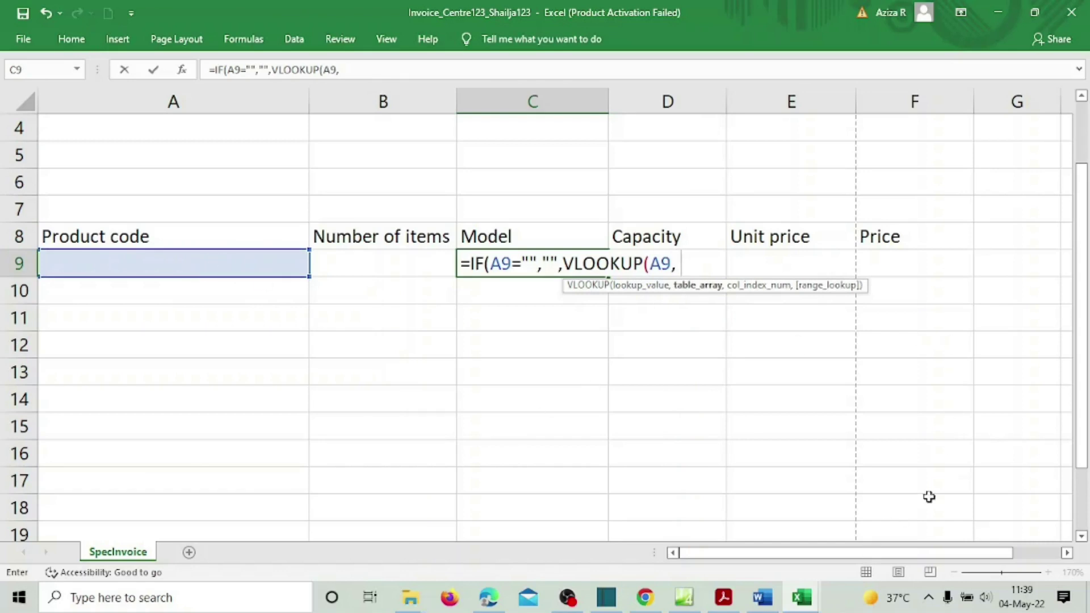
Begin C9's lookup table at cell A2 of the SpecSSD workbook.
mouse_move(801, 593)
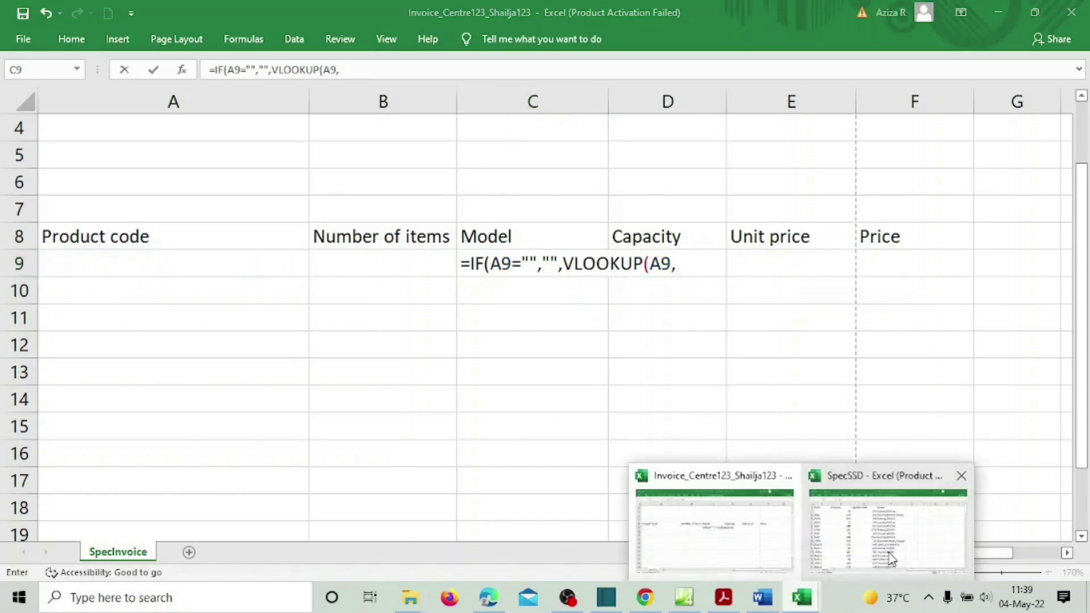
left_click(893, 557)
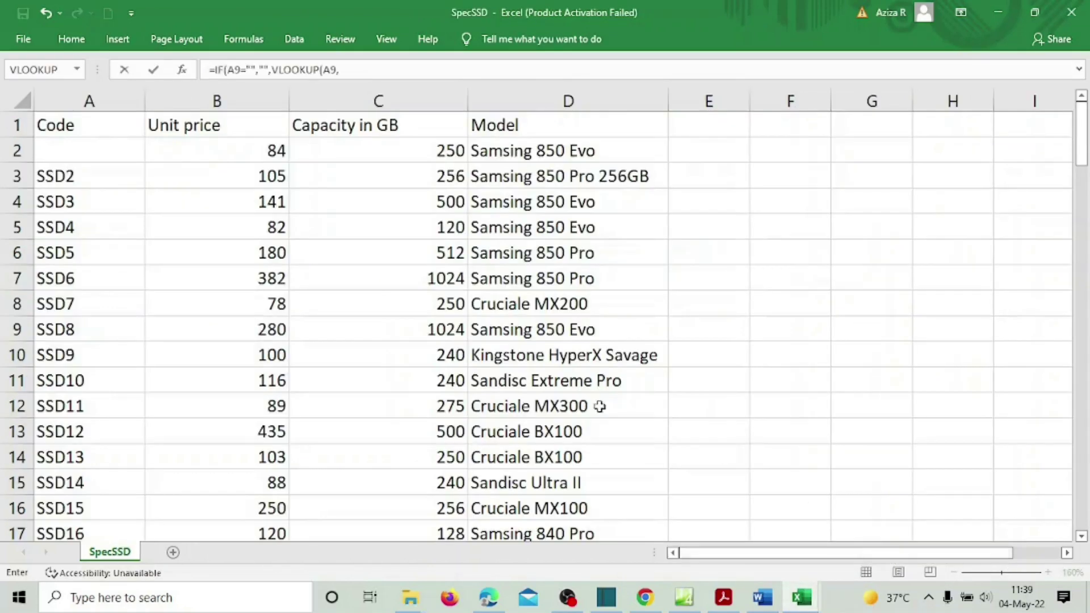
left_click(79, 144)
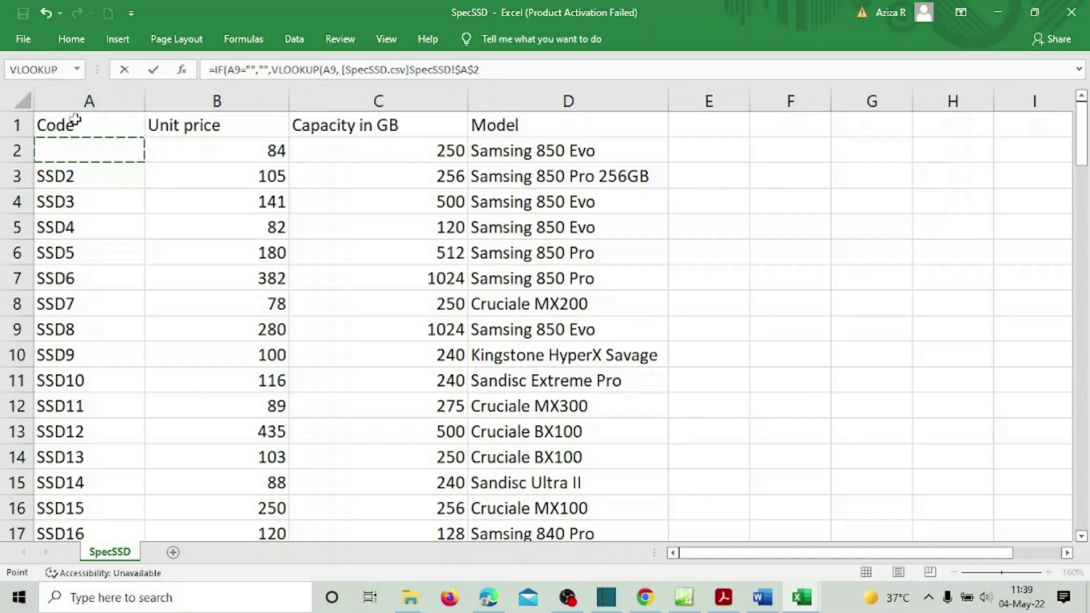
Cancel the unfinished C9 formula and enter code SSD1 in SpecSSD cell A2.
key("Escape")
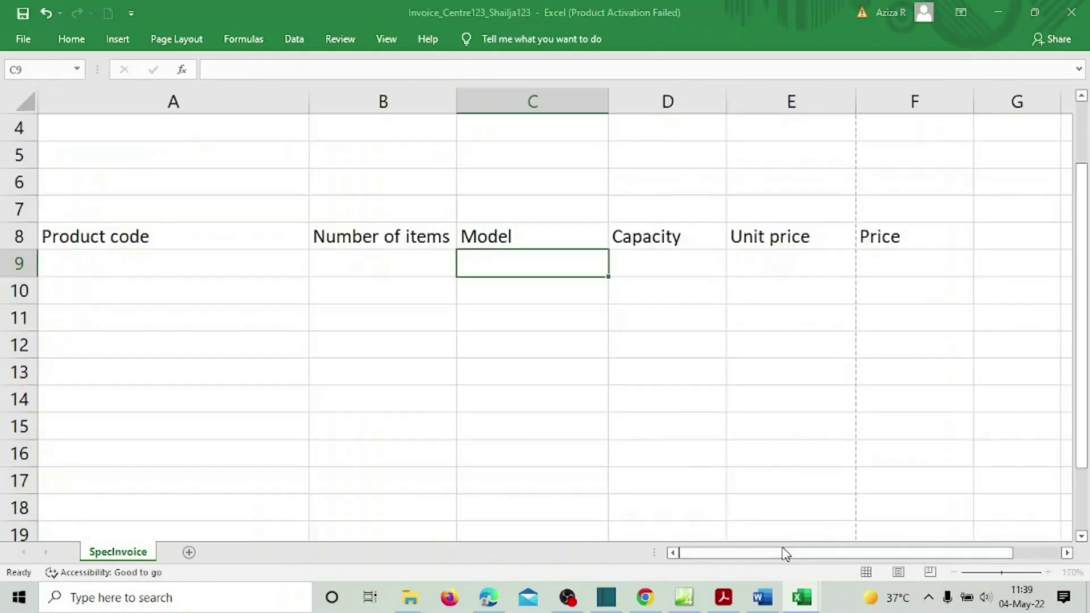
mouse_move(802, 597)
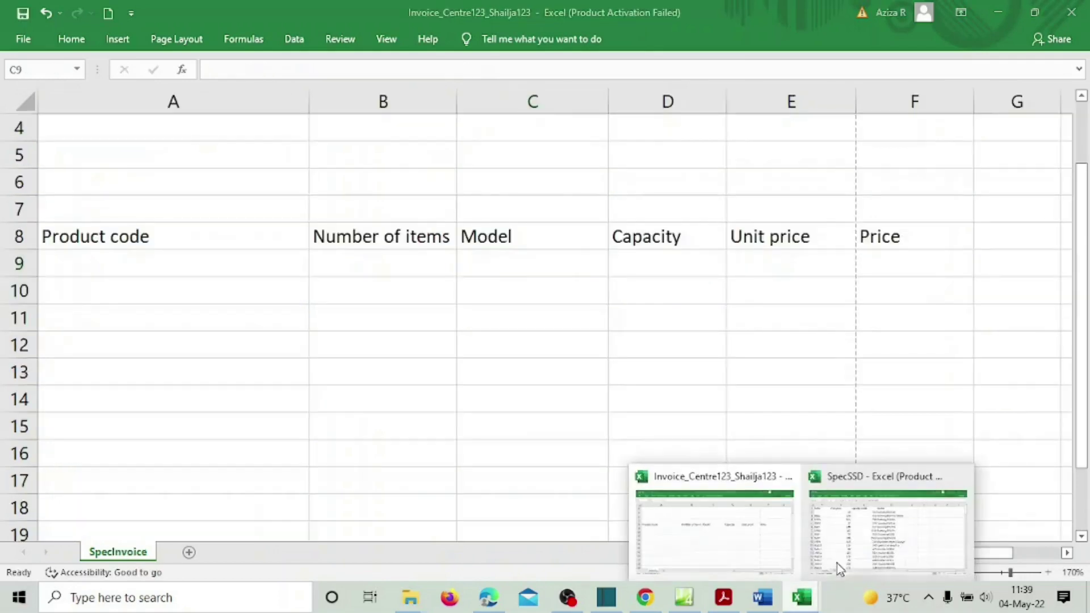
left_click(838, 563)
left_click(112, 146)
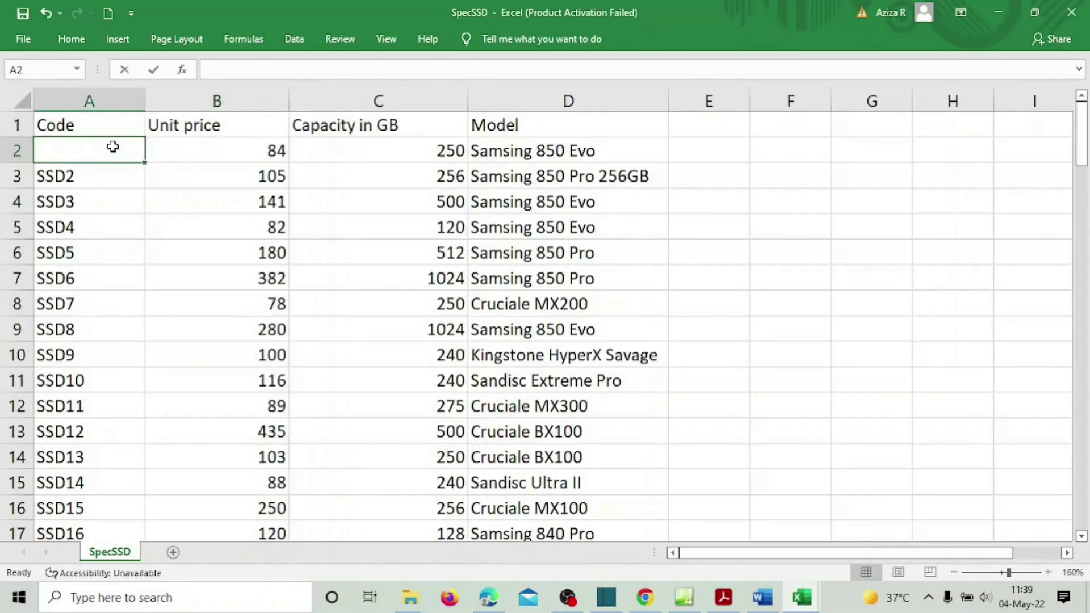
type("A")
key("BackSpace")
type("SSD1")
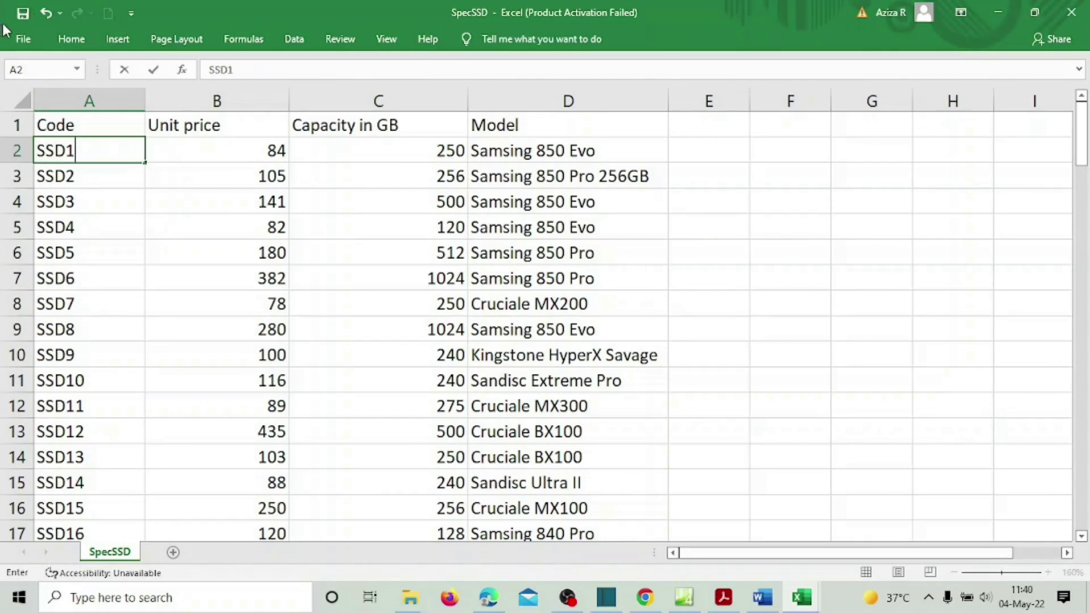
Save SpecSSD, keeping CSV format, and return to the Invoice workbook.
left_click(30, 12)
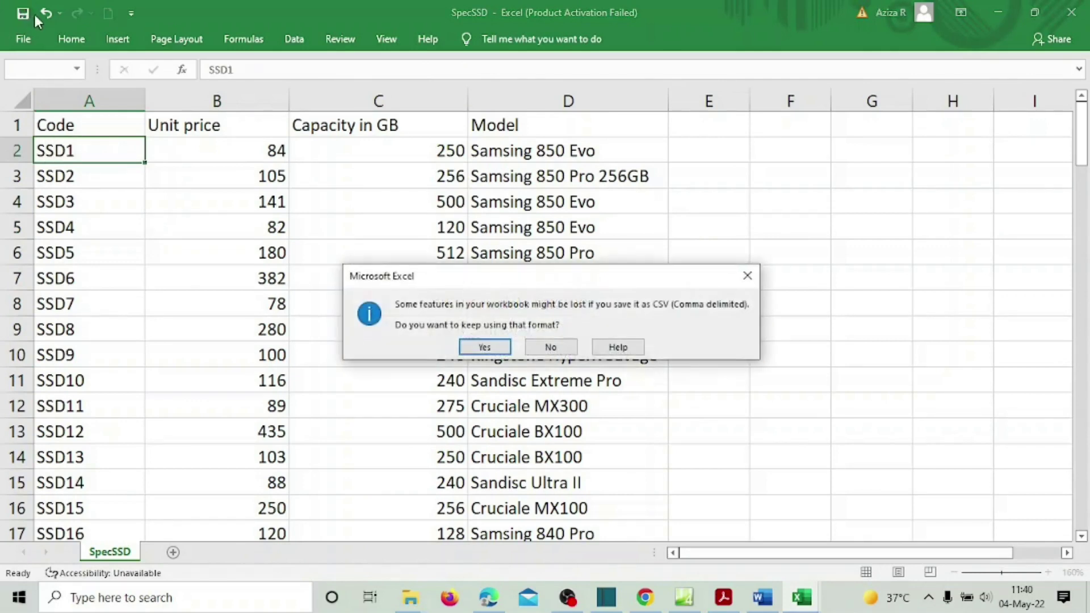
left_click(461, 344)
left_click(772, 608)
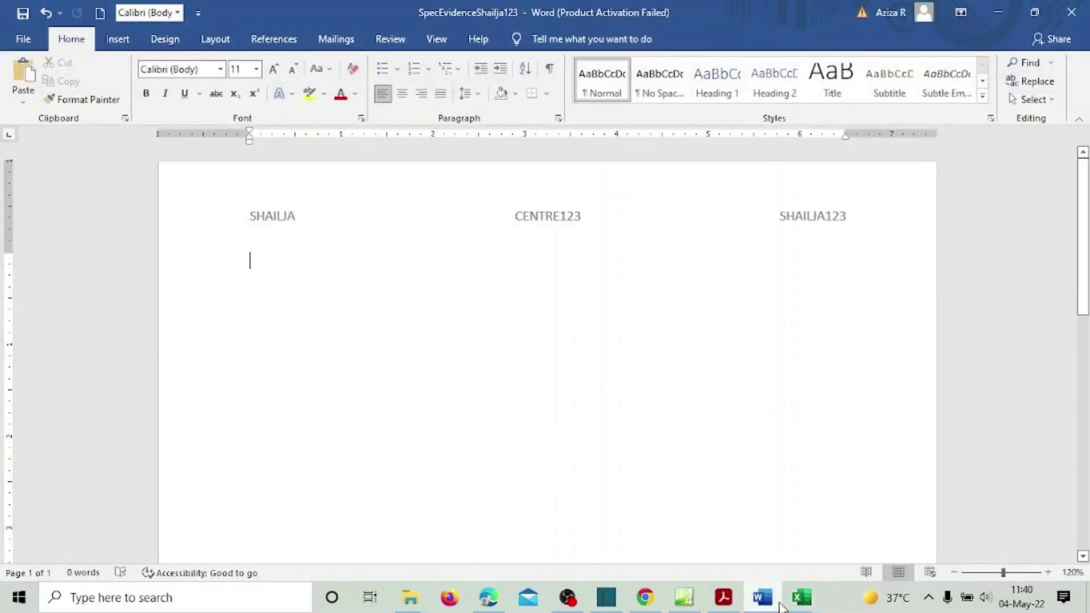
left_click(789, 608)
mouse_move(798, 603)
left_click(737, 537)
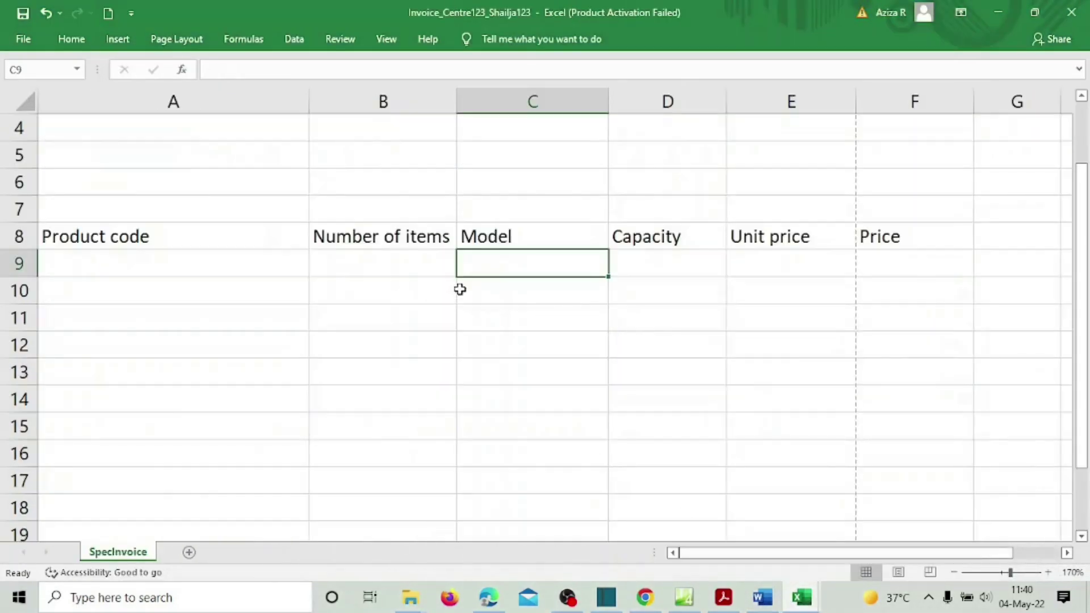
Type C9's formula as far as =IF(A9="", "", VLOOKUP(A9, fixing a stray bracket.
type("=")
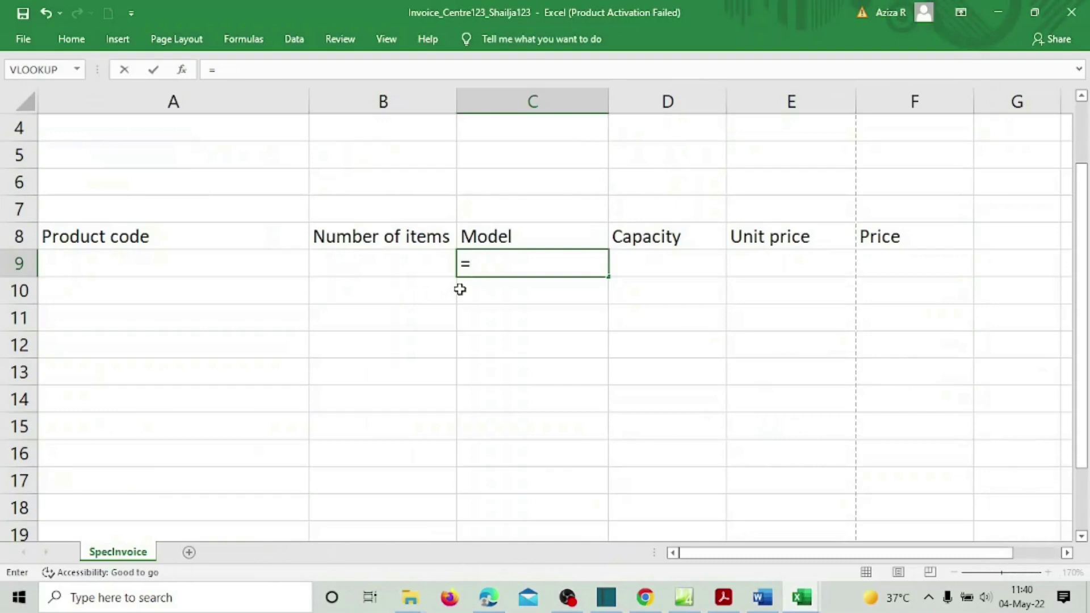
type("IF(")
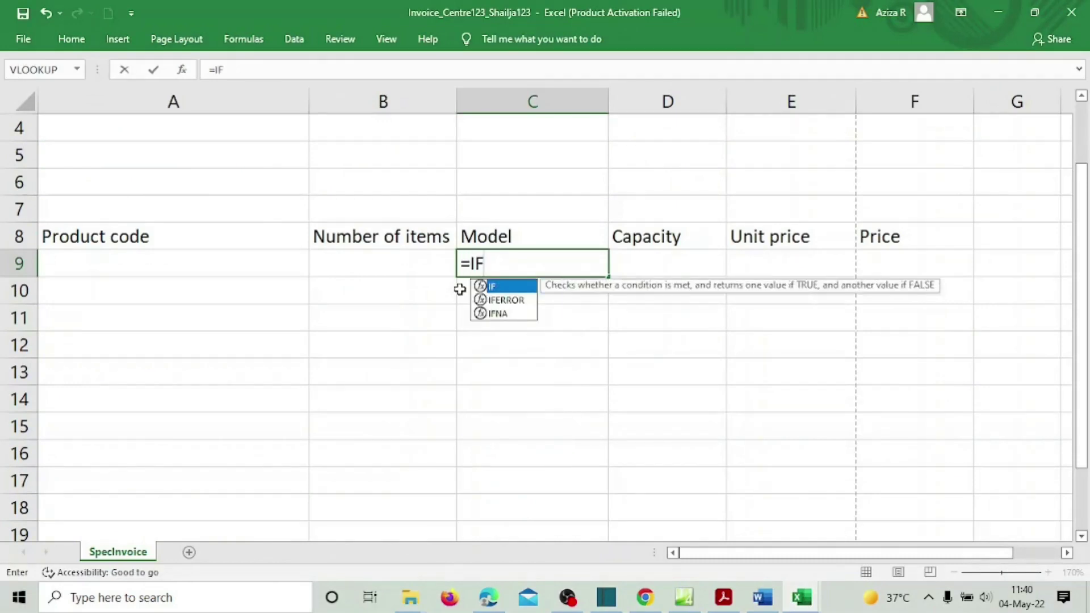
left_click(222, 261)
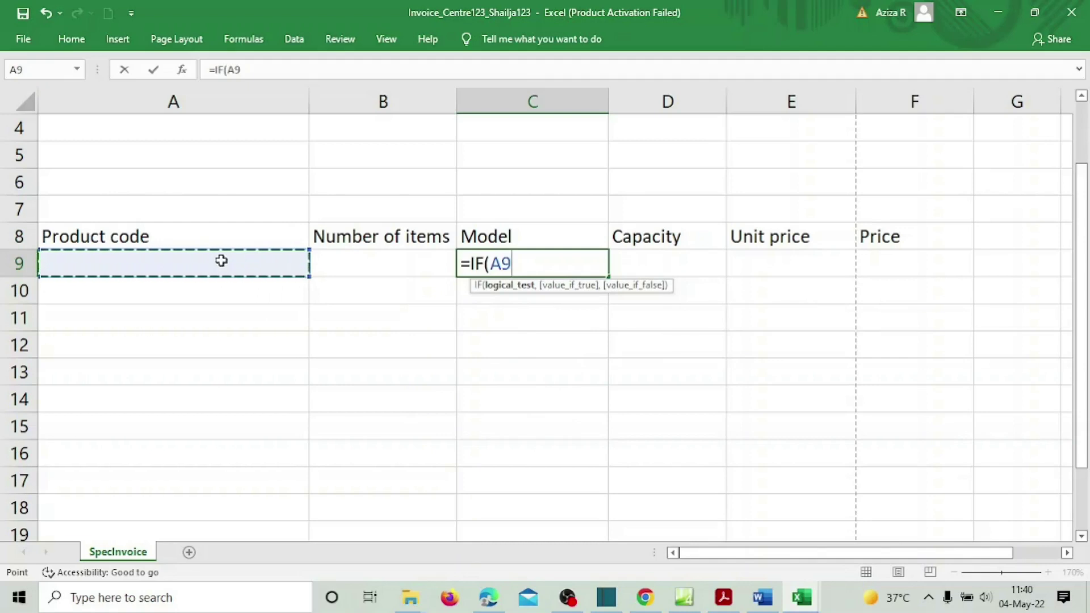
type("=")
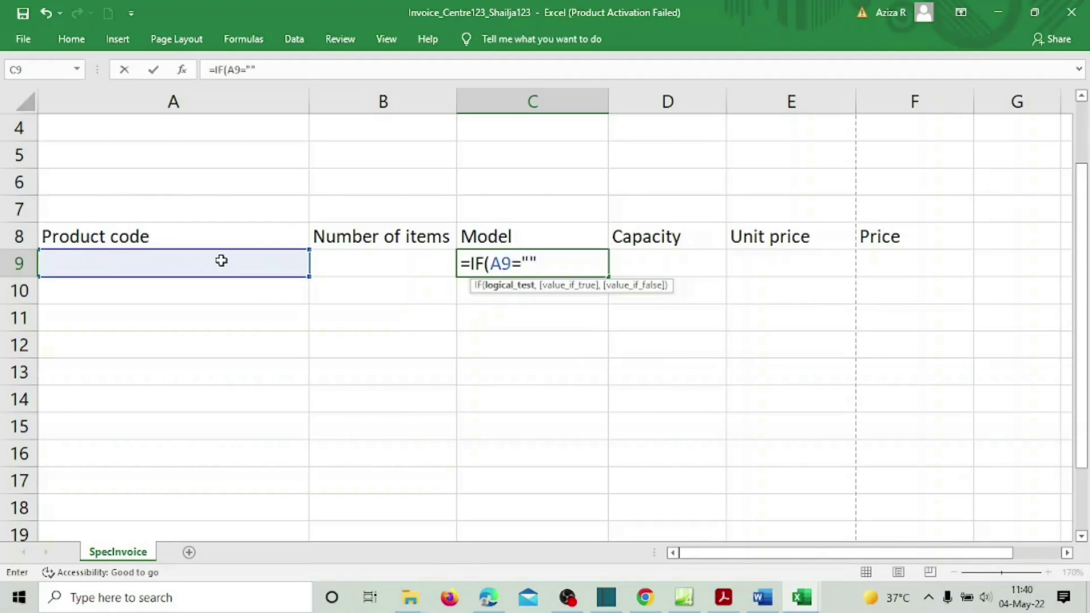
type(",")
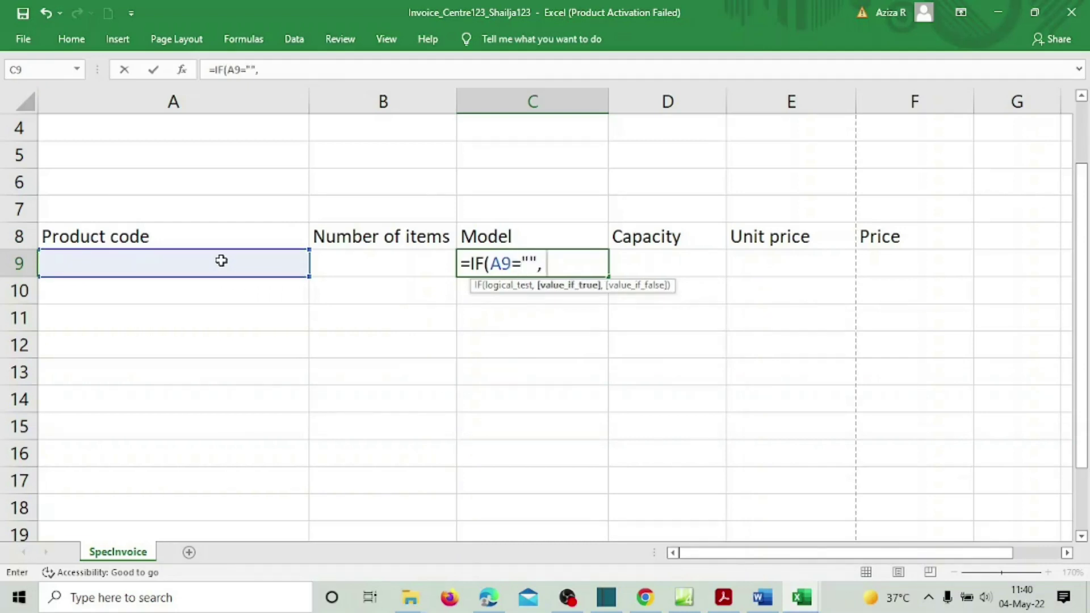
type(" \"\", ")
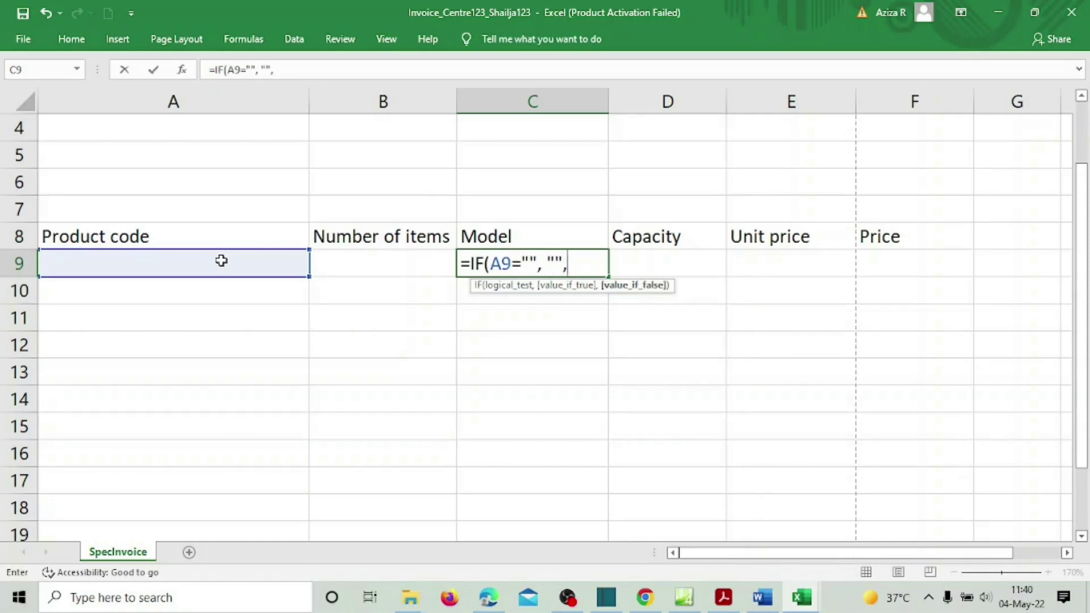
type("VLOOKUP")
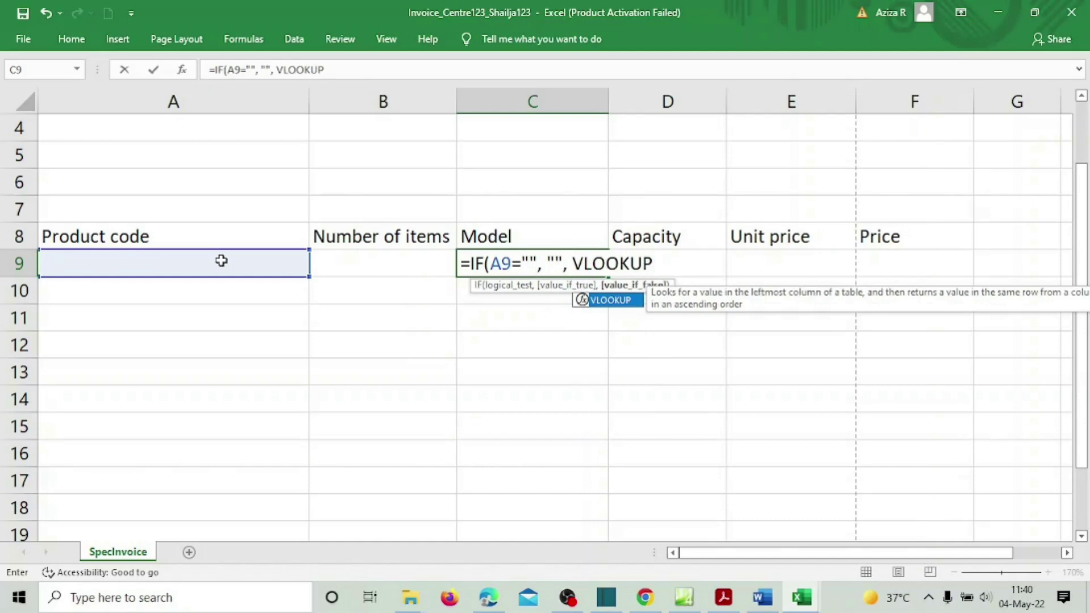
type(")")
key("BackSpace")
type("(")
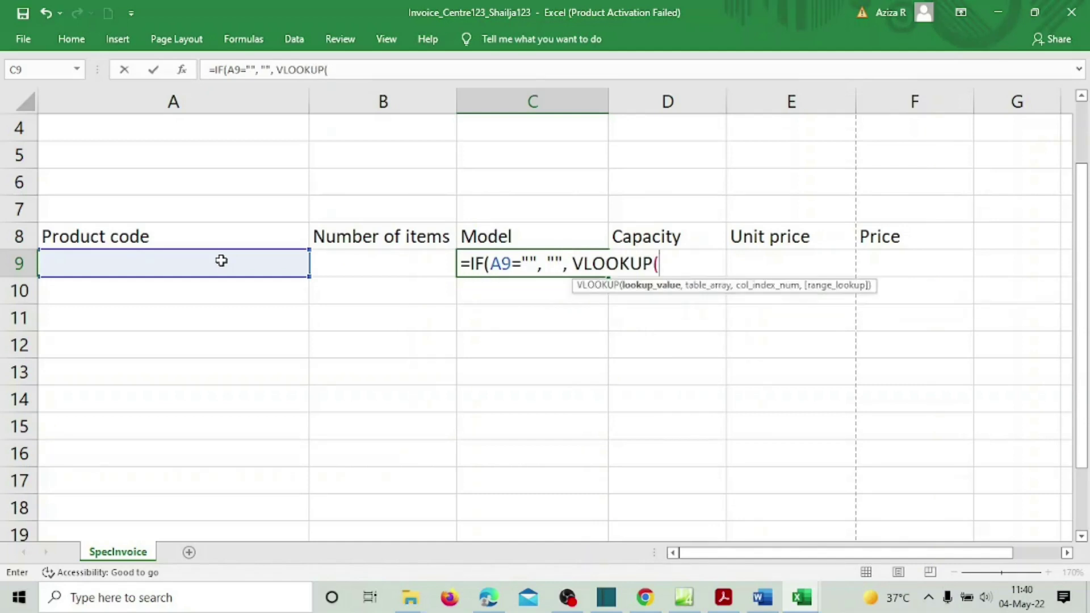
left_click(222, 260)
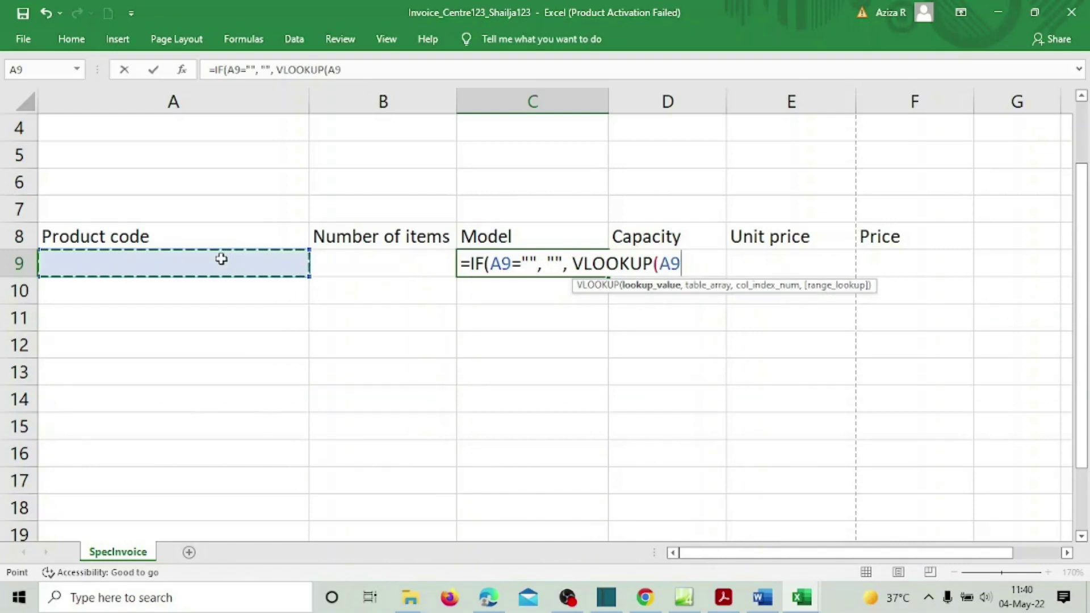
Finish C9 with SpecSSD range $A$2:$D$106, column 4, exact match 0, and commit it.
type(",")
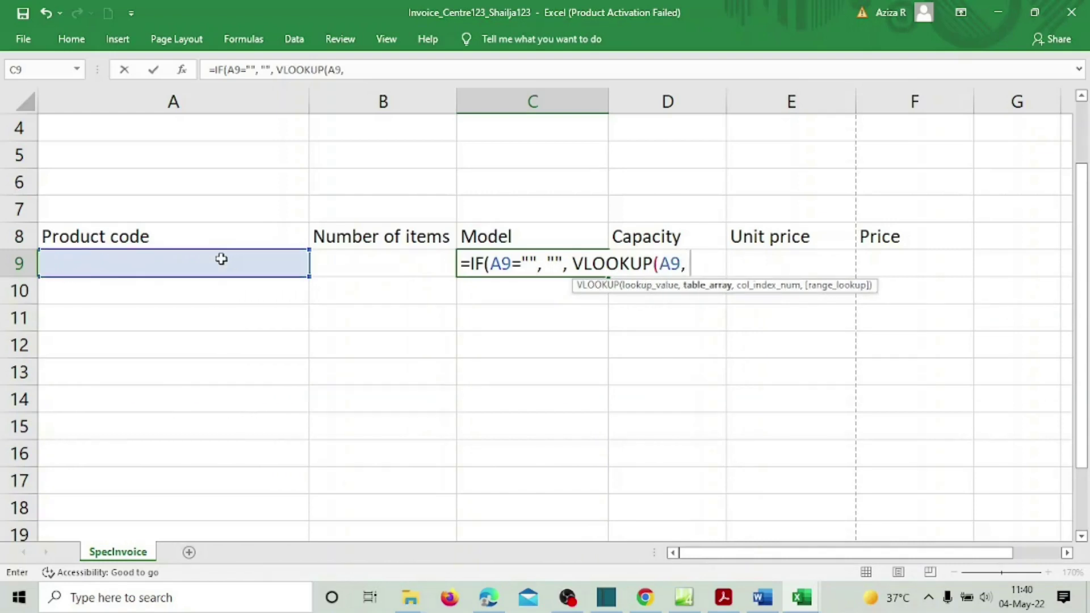
mouse_move(802, 596)
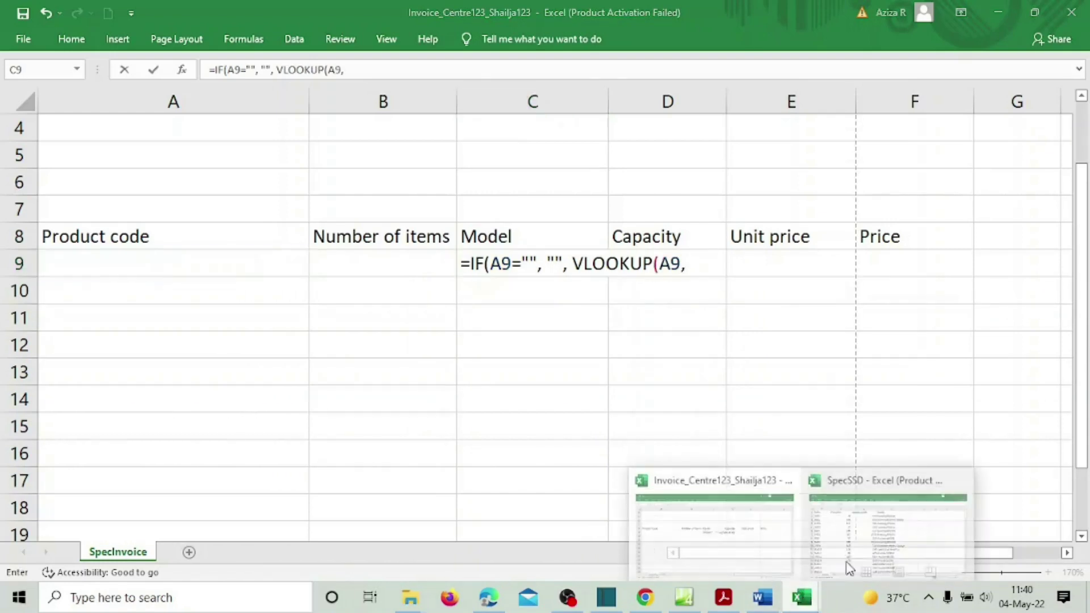
left_click(849, 568)
left_click(85, 149)
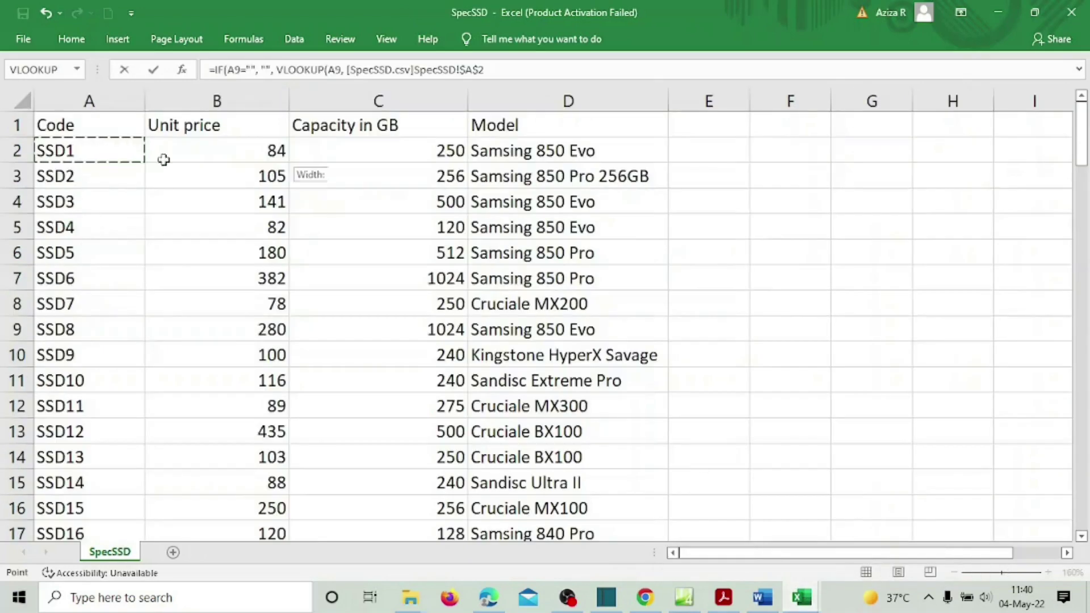
left_click_drag(163, 160, 572, 368)
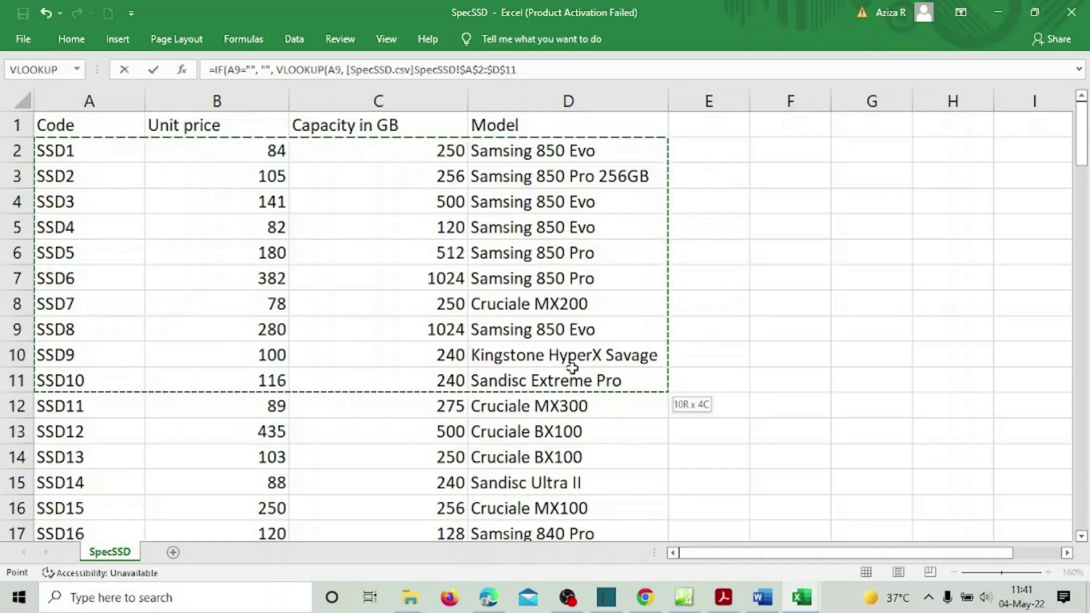
left_click_drag(572, 368, 594, 484)
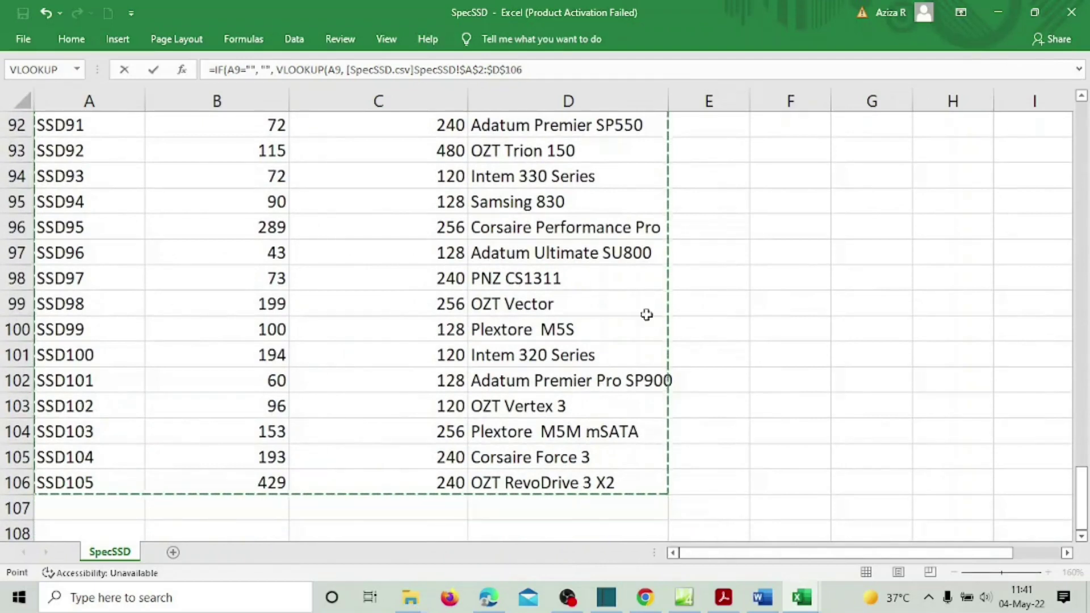
left_click(534, 71)
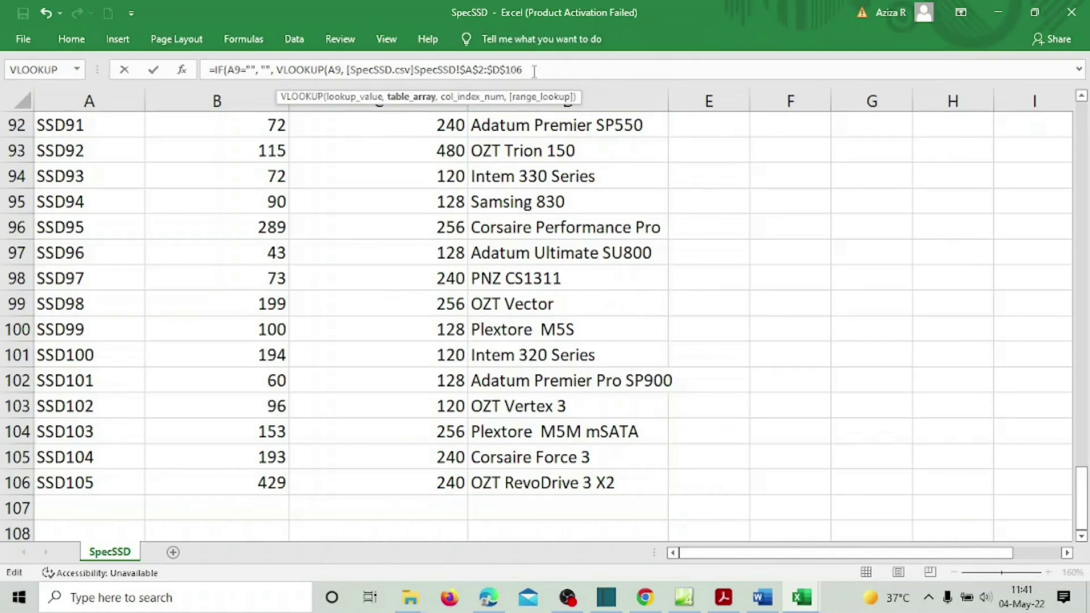
type(", 4")
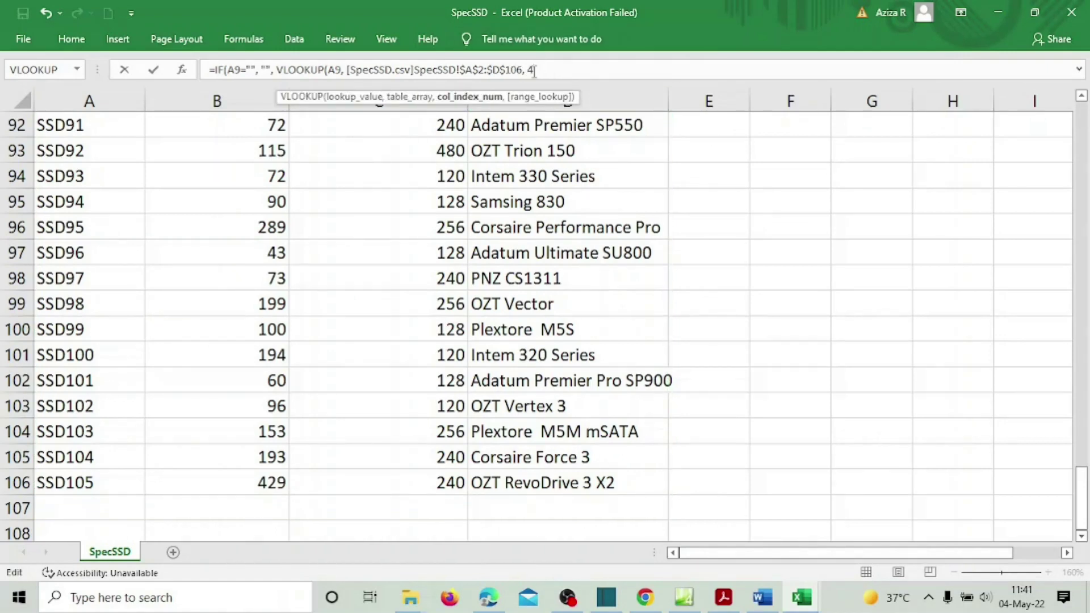
type(", 0")
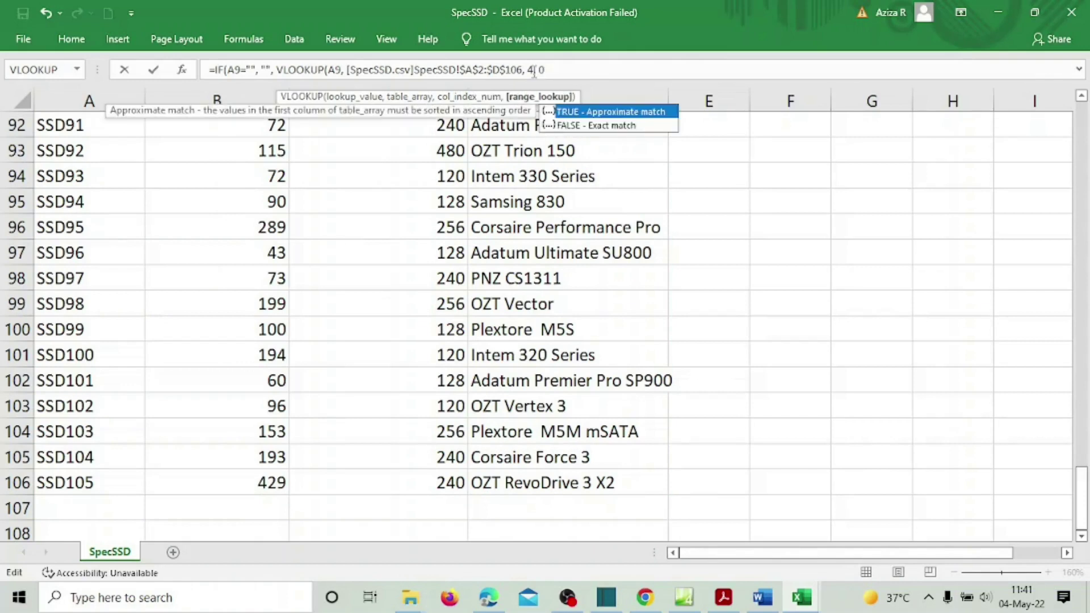
type(")")
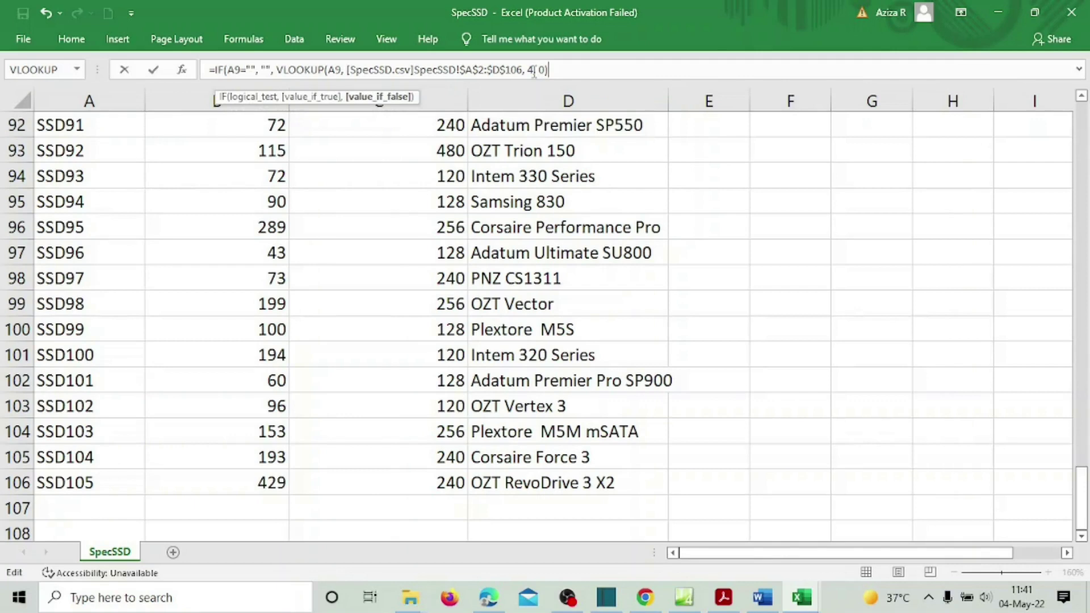
type(" )")
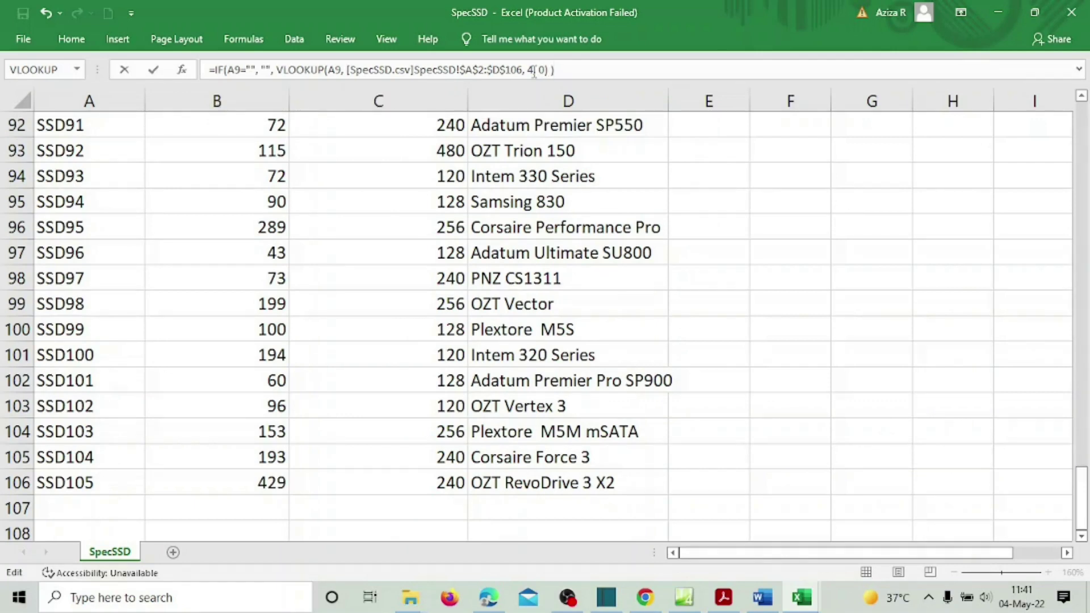
key("Return")
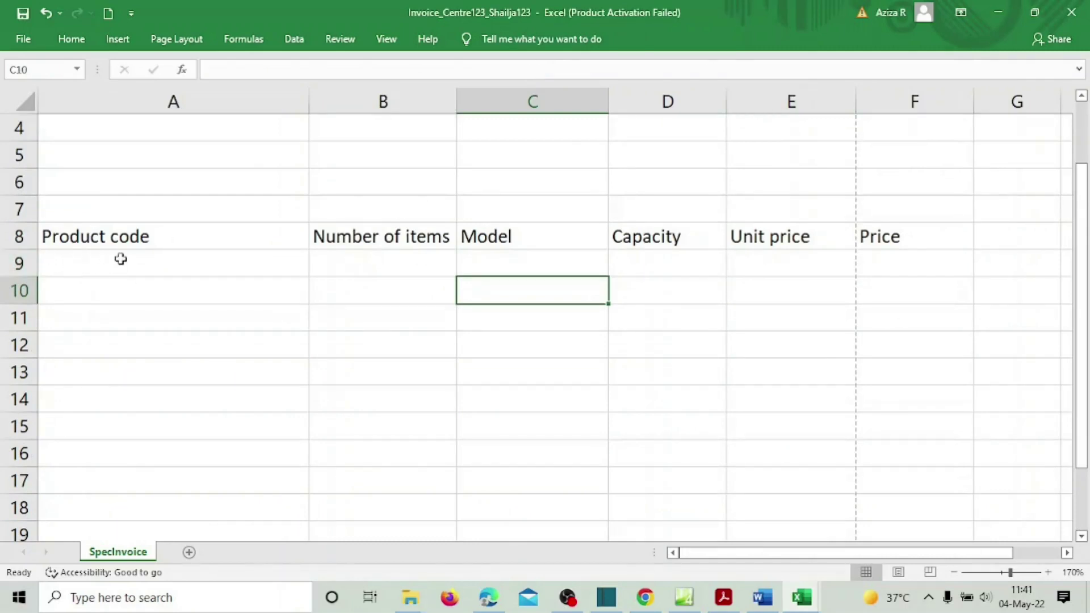
left_click(510, 262)
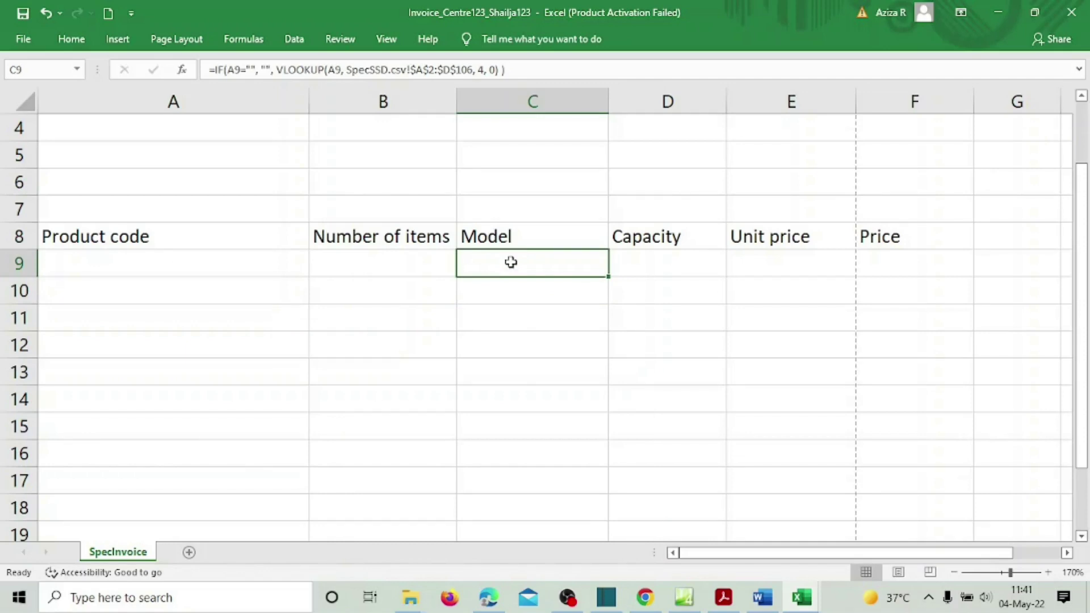
left_click(73, 266)
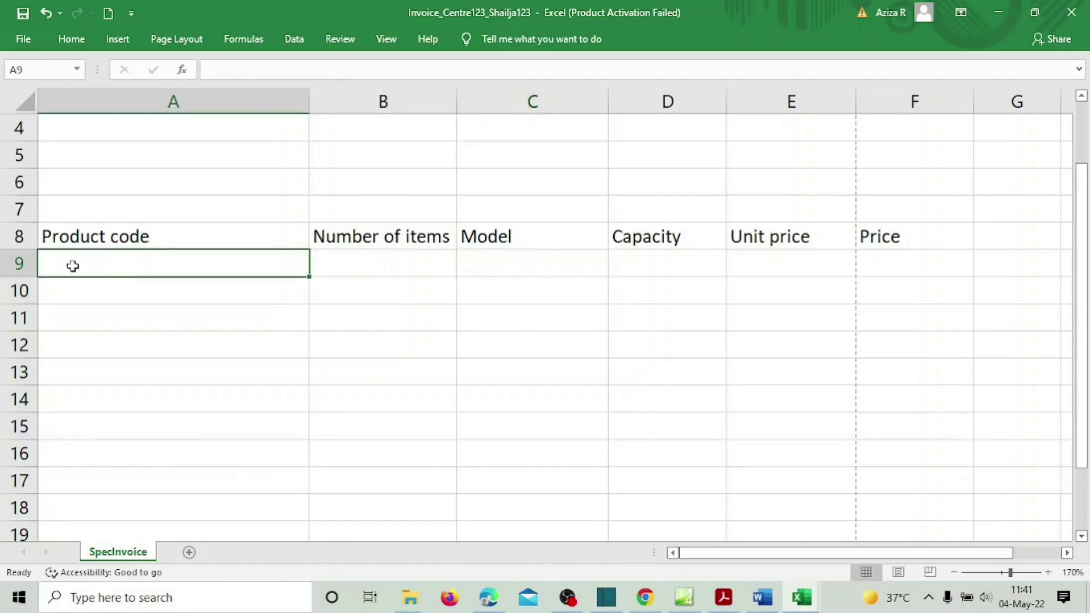
type("SSD1")
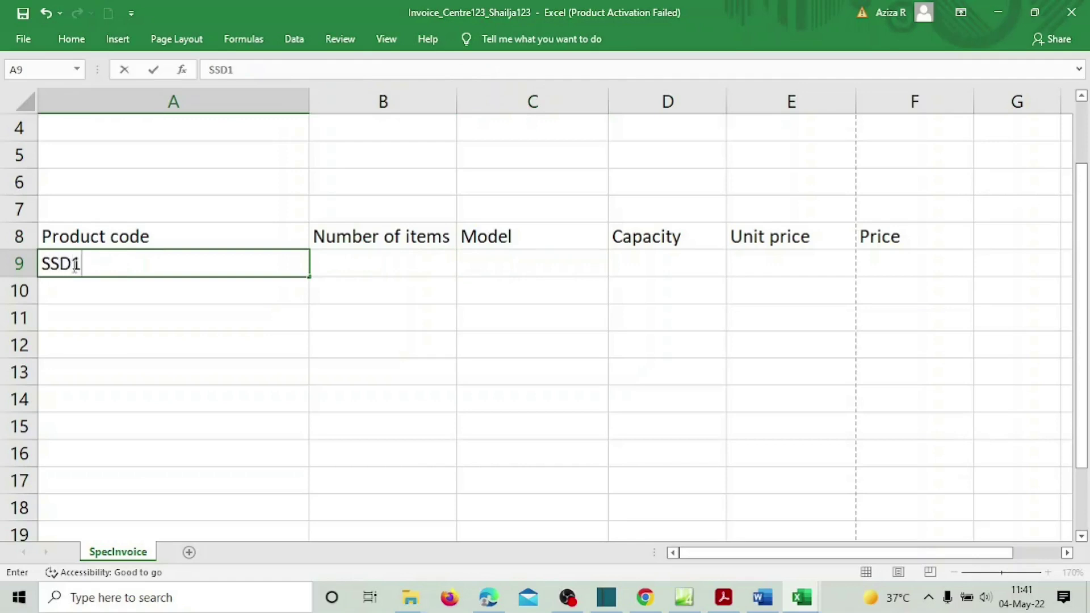
key("Return")
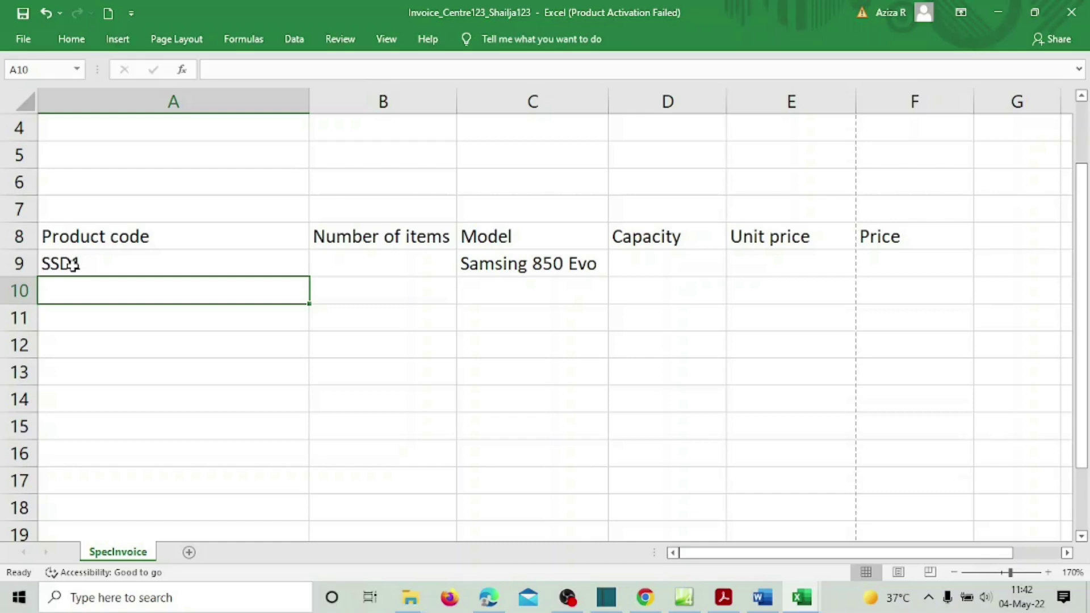
left_click(73, 265)
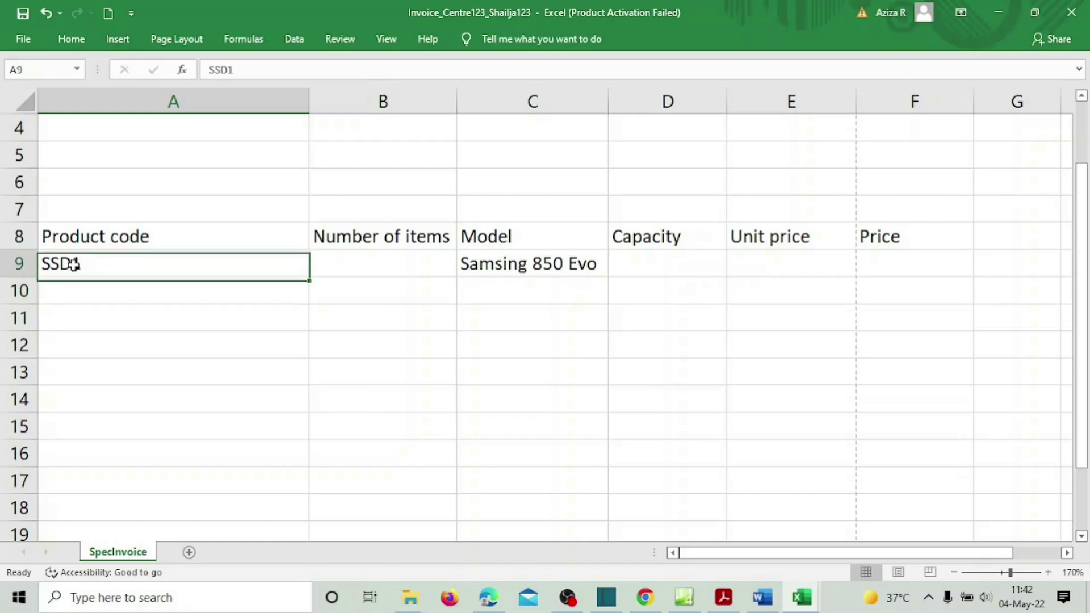
key("Delete")
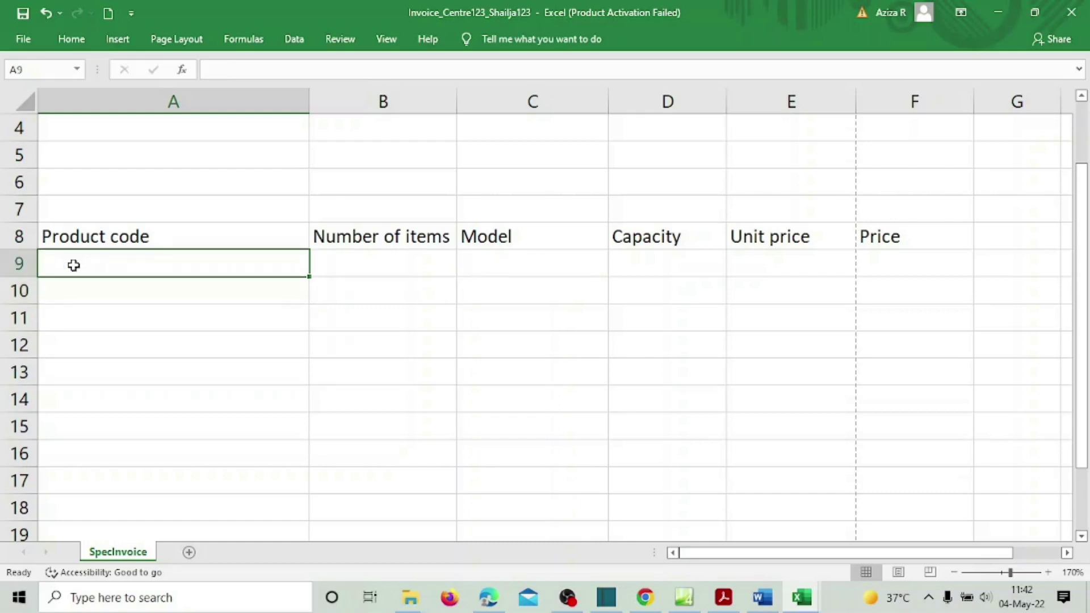
key("Down")
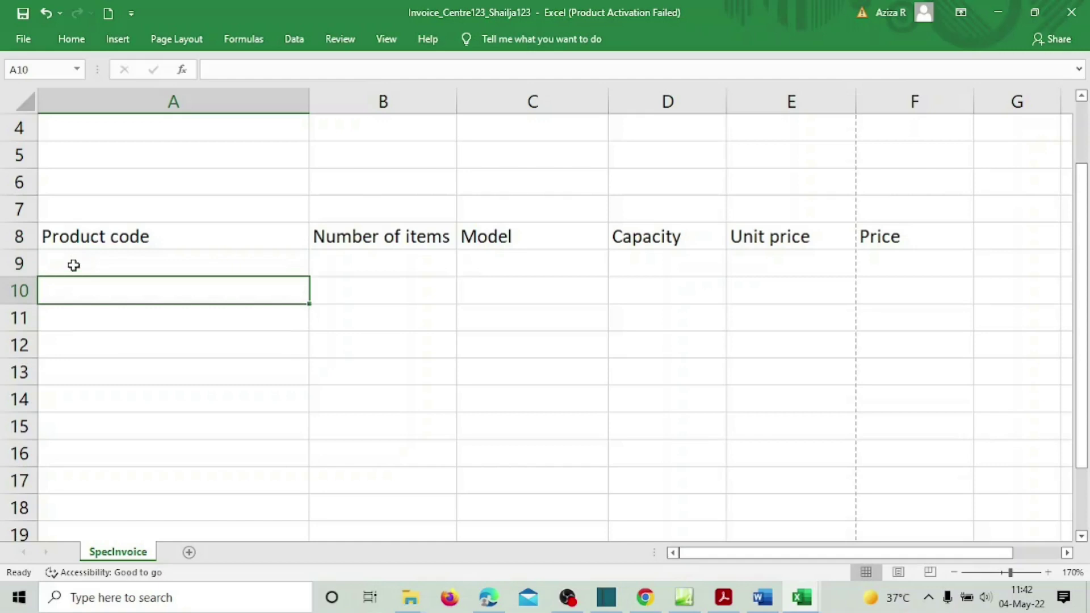
Strip the IF wrapper so C9 reads =VLOOKUP(A9, SpecSSD.csv!$A$2:$D$106, 4, 0).
left_click(545, 270)
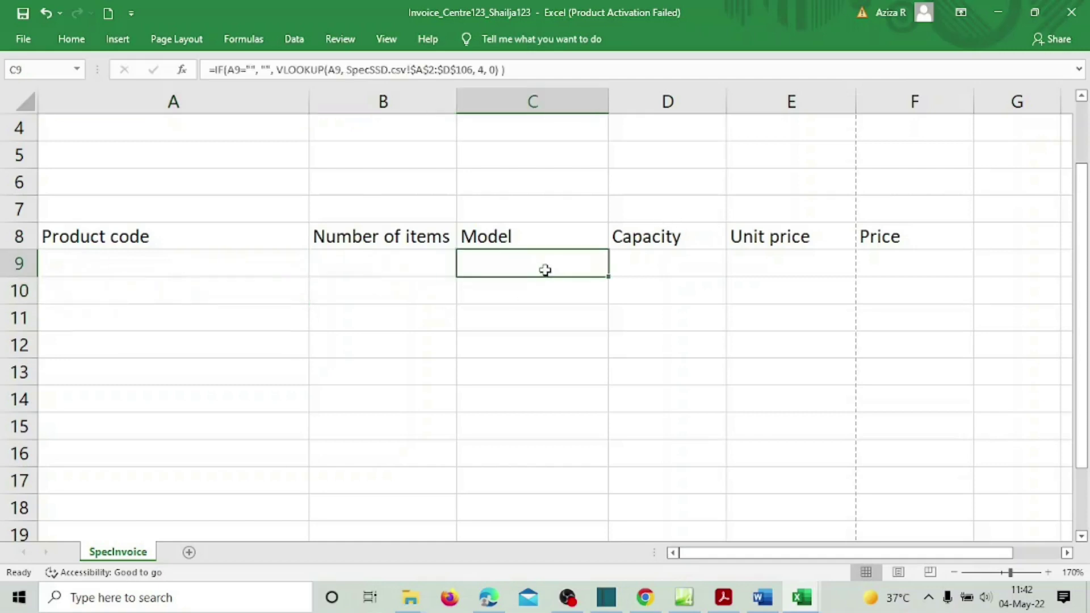
left_click(277, 70)
key("BackSpace")
key("BackSpace")
key("BackSpace")
key("BackSpace")
key("BackSpace")
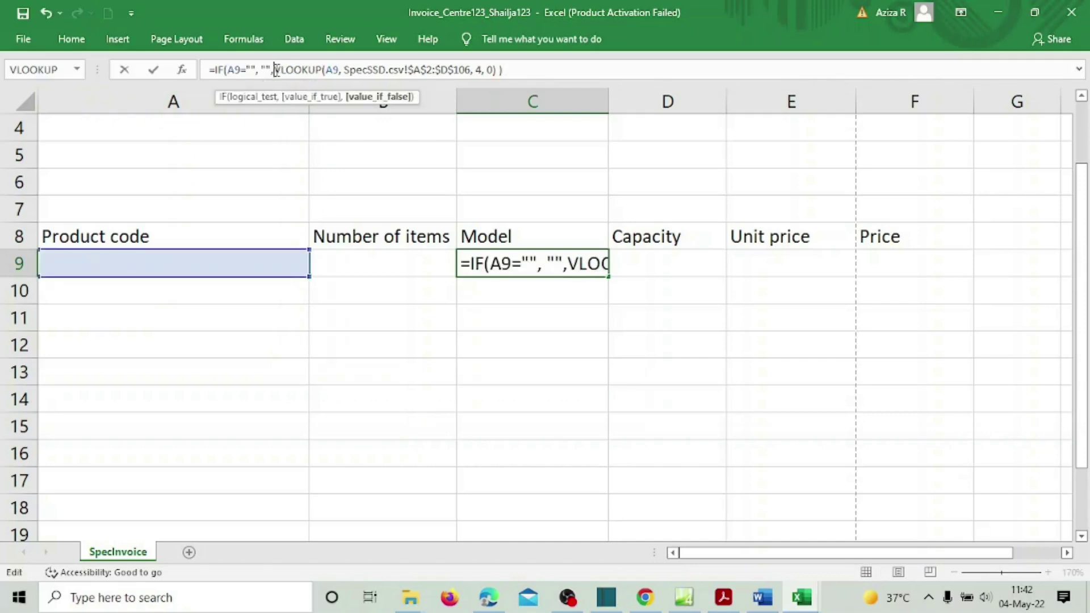
key("BackSpace")
key("BackSpace")
key("BackSpace")
key("BackSpace")
key("BackSpace")
key("BackSpace")
key("BackSpace")
key("BackSpace")
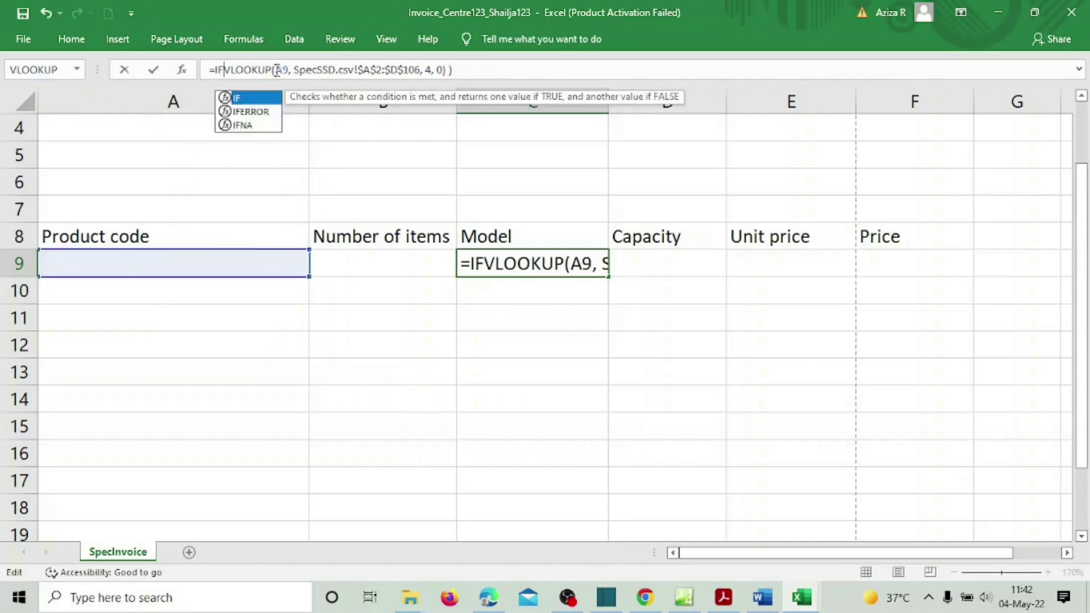
key("BackSpace")
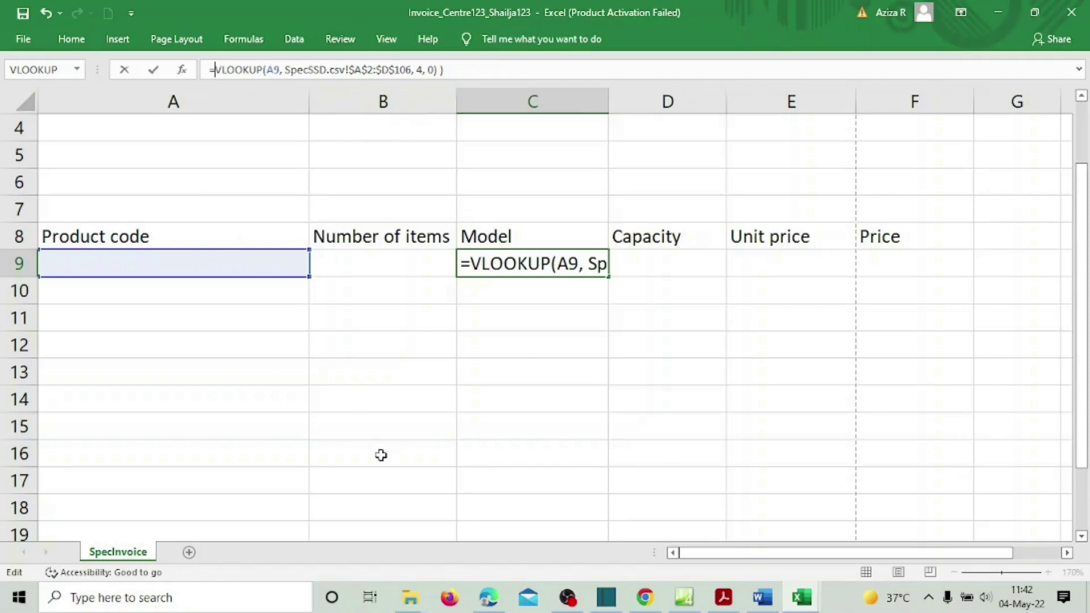
left_click(463, 75)
key("BackSpace")
key("BackSpace")
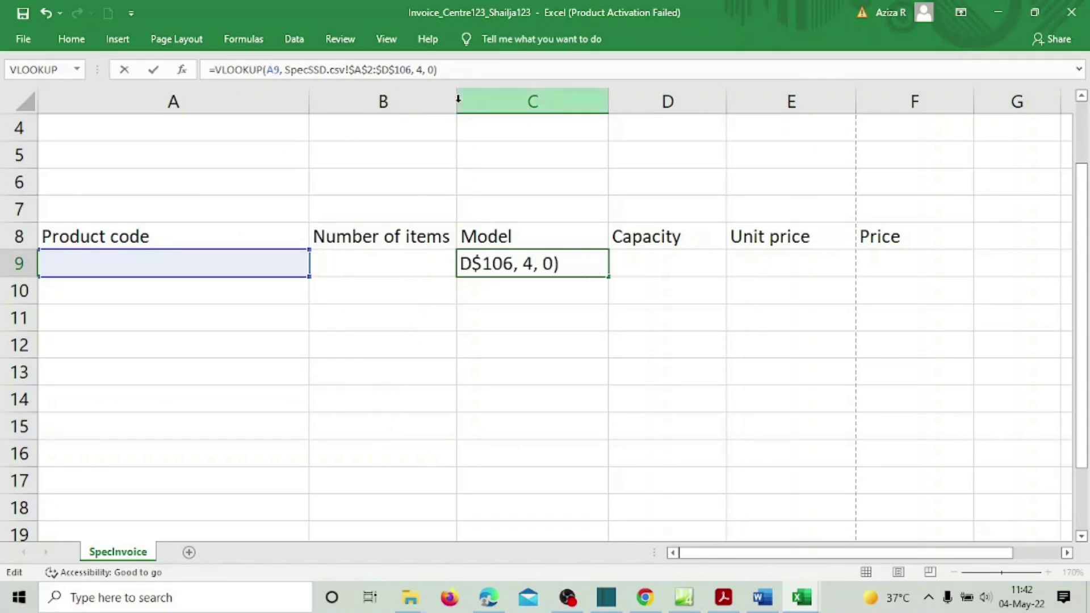
key("Return")
key("Return")
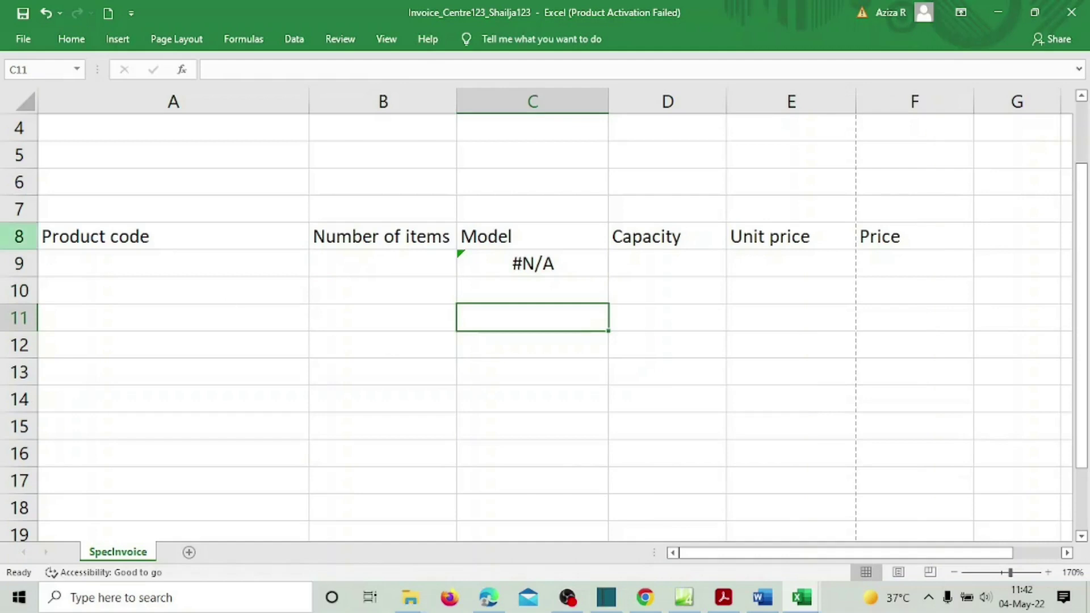
left_click(257, 267)
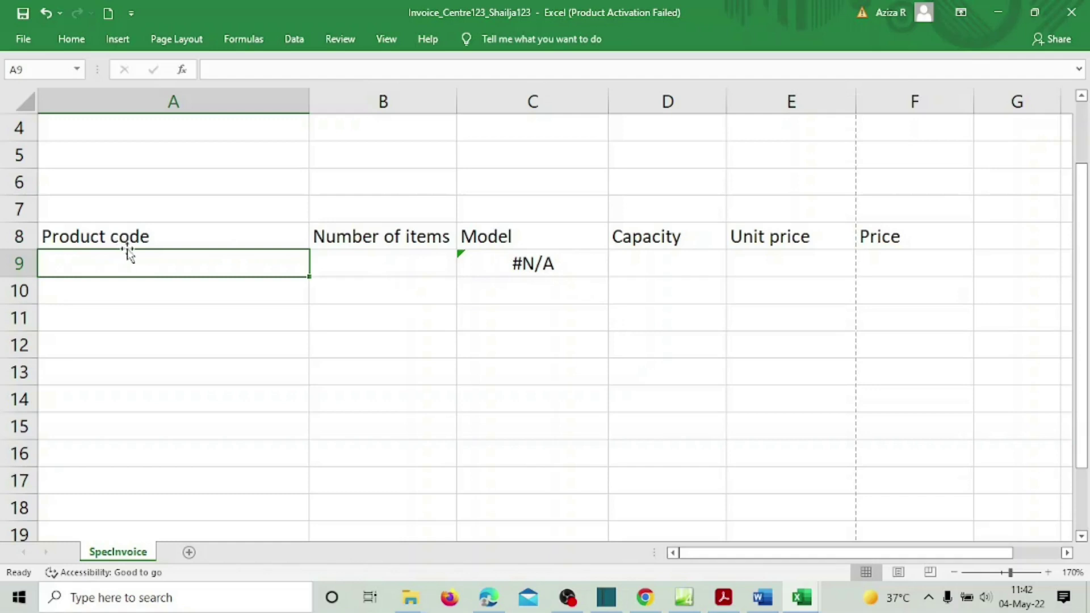
Enter product code SSD1 in A9, check that C9's lookup shows Samsing 850 Evo, then undo the entry.
type("SSD1")
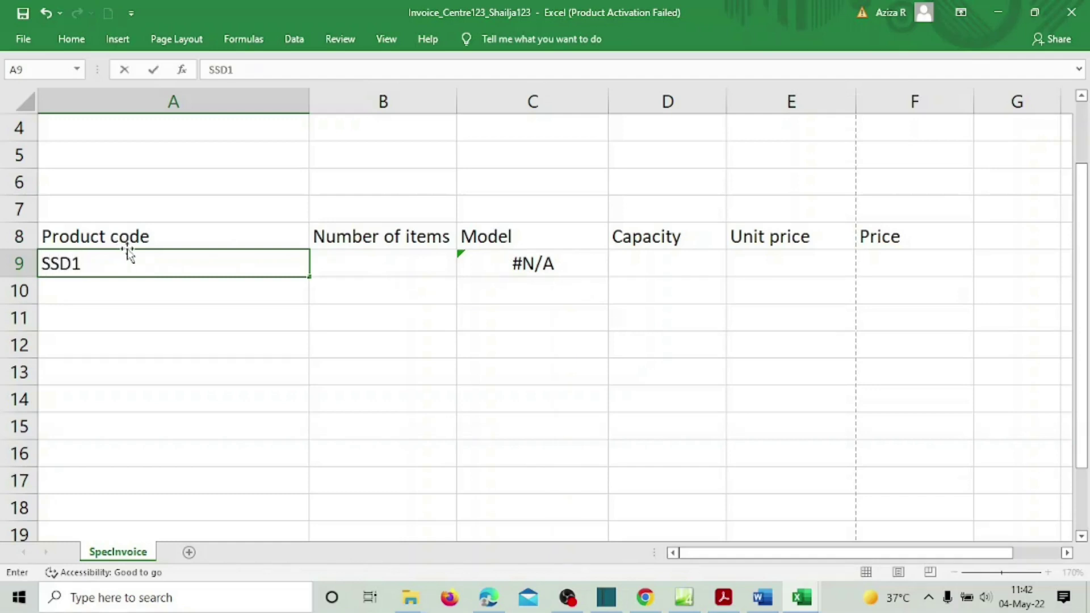
key("Return")
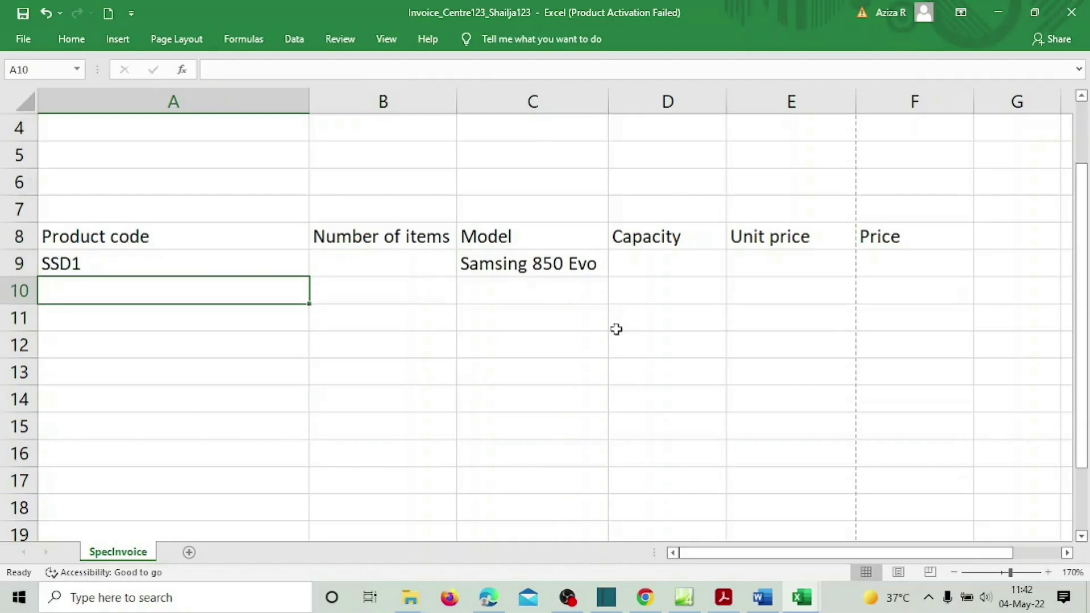
left_click(290, 263)
left_click(576, 260)
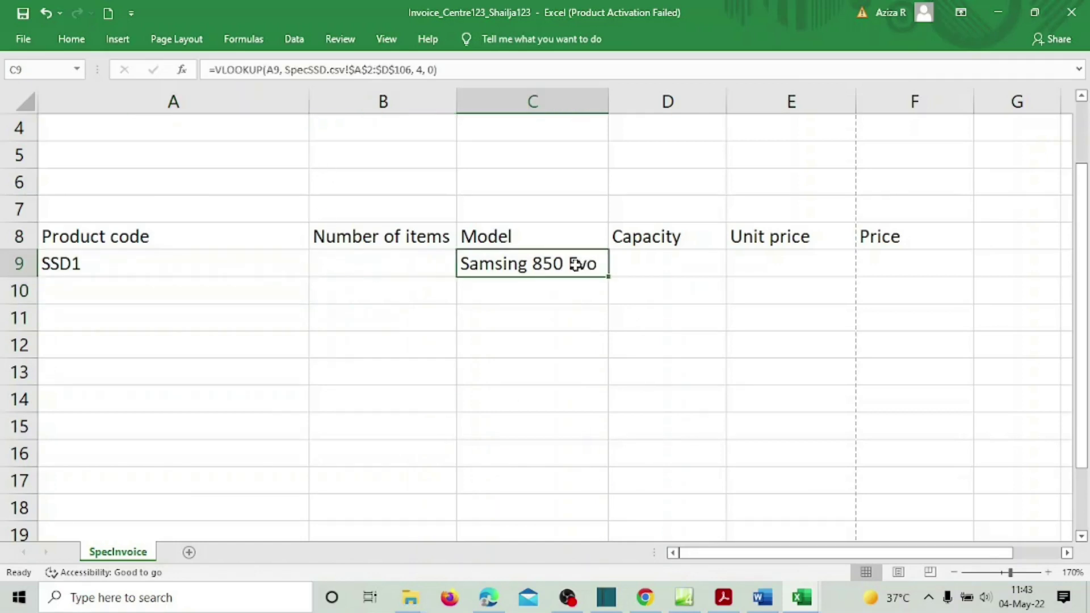
left_click(53, 17)
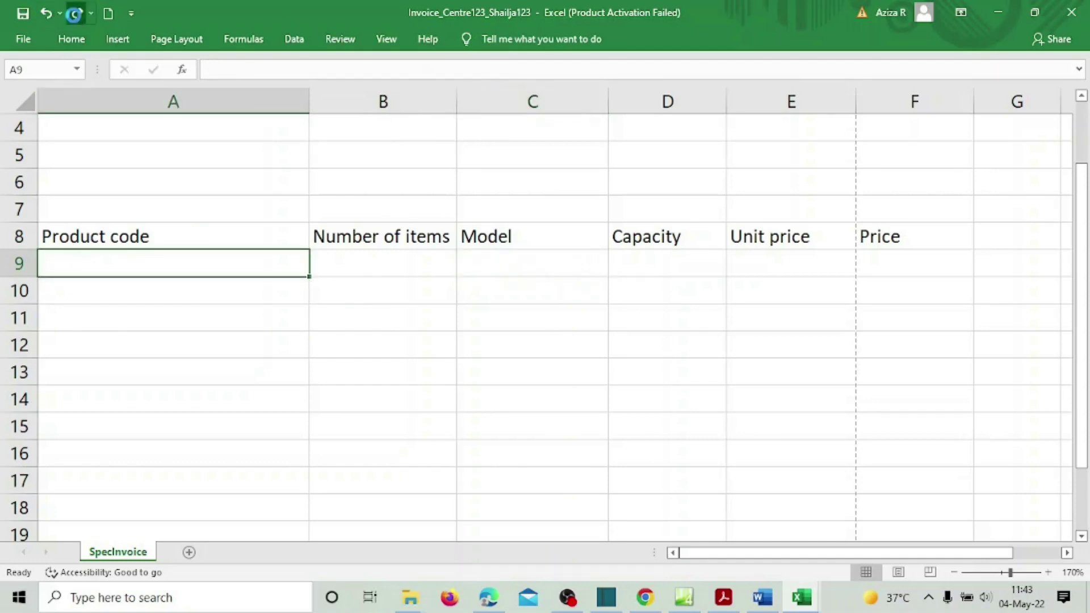
Restore the C9 lookup formula while keeping the test product code undone.
left_click(77, 13)
key("ctrl+z")
left_click(76, 15)
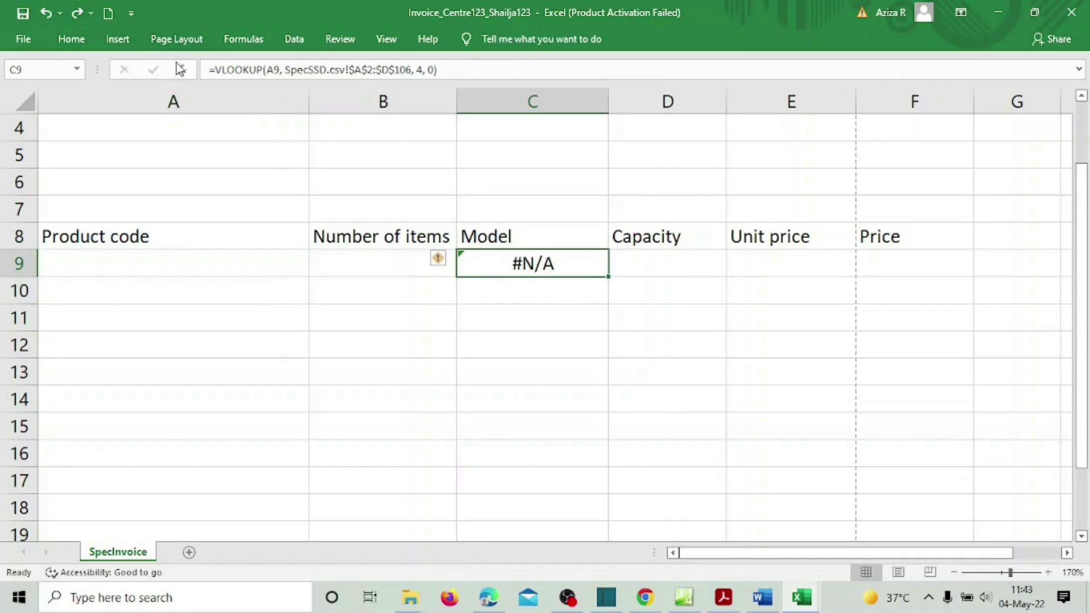
Wrap C9's VLOOKUP in IF($A9="", "", …) so it stays blank when A9 is empty.
left_click(213, 70)
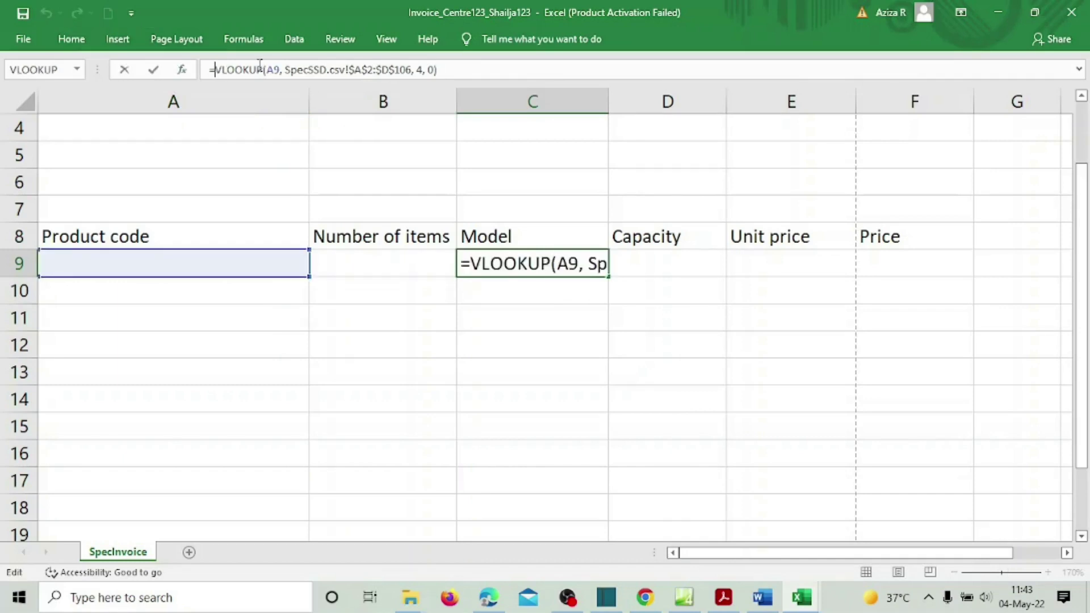
type("IF")
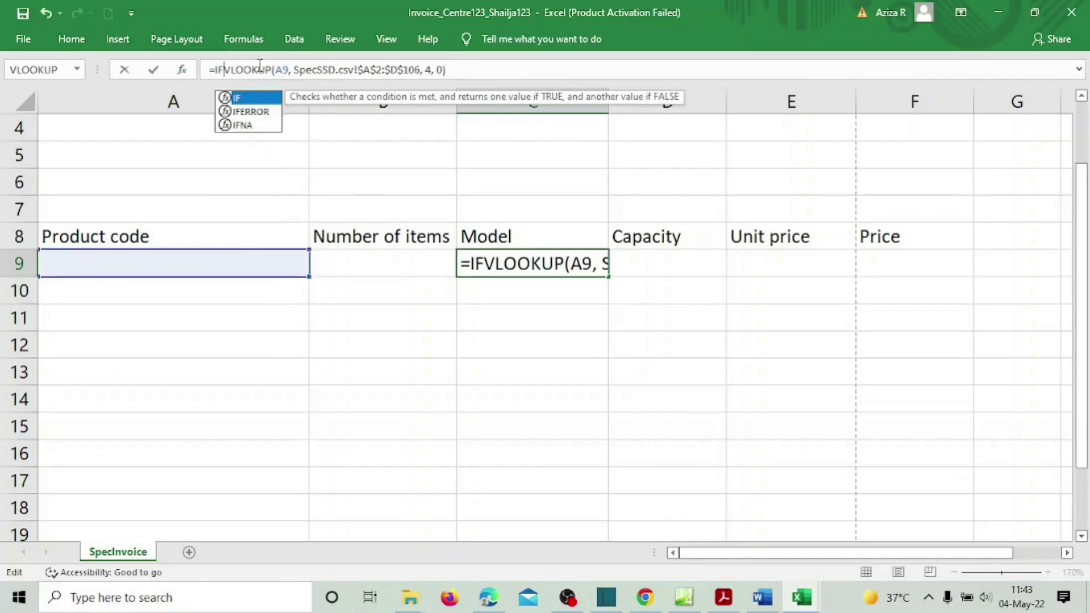
type("(")
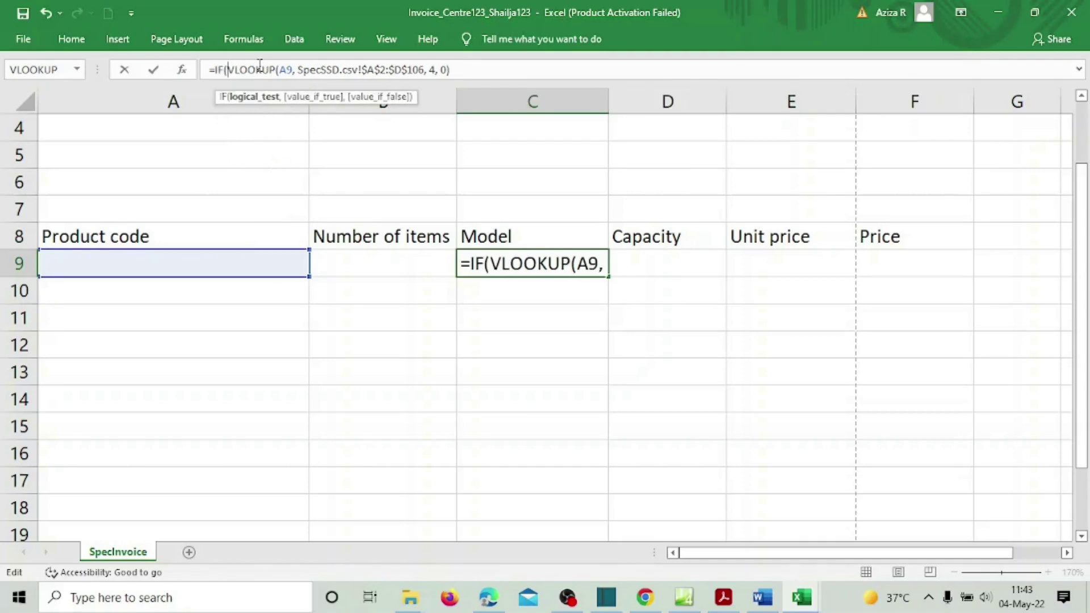
left_click(287, 257)
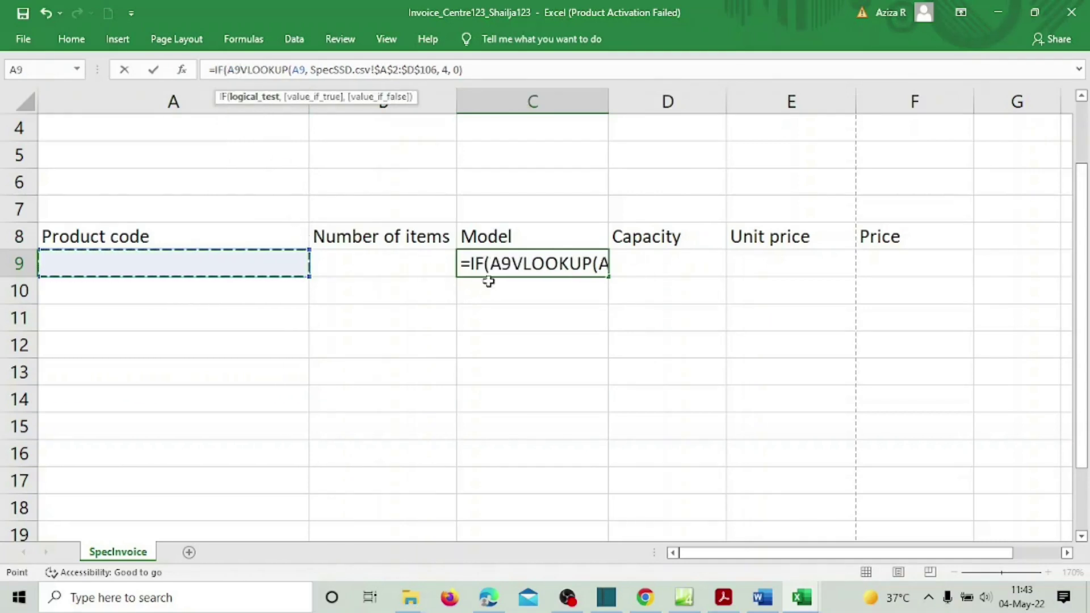
type("=")
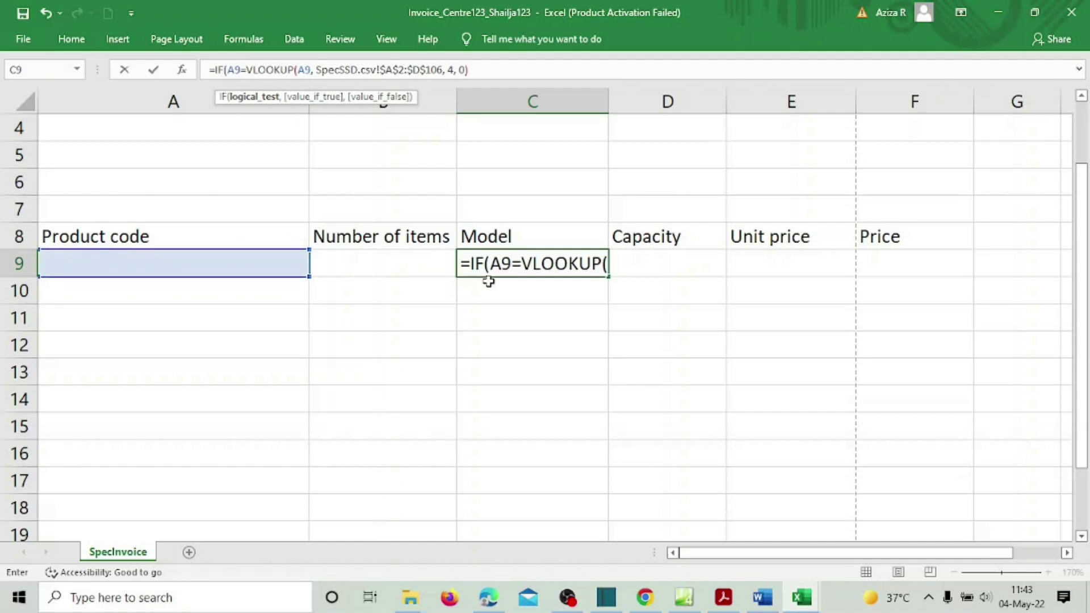
type("\"\"")
type(", \"")
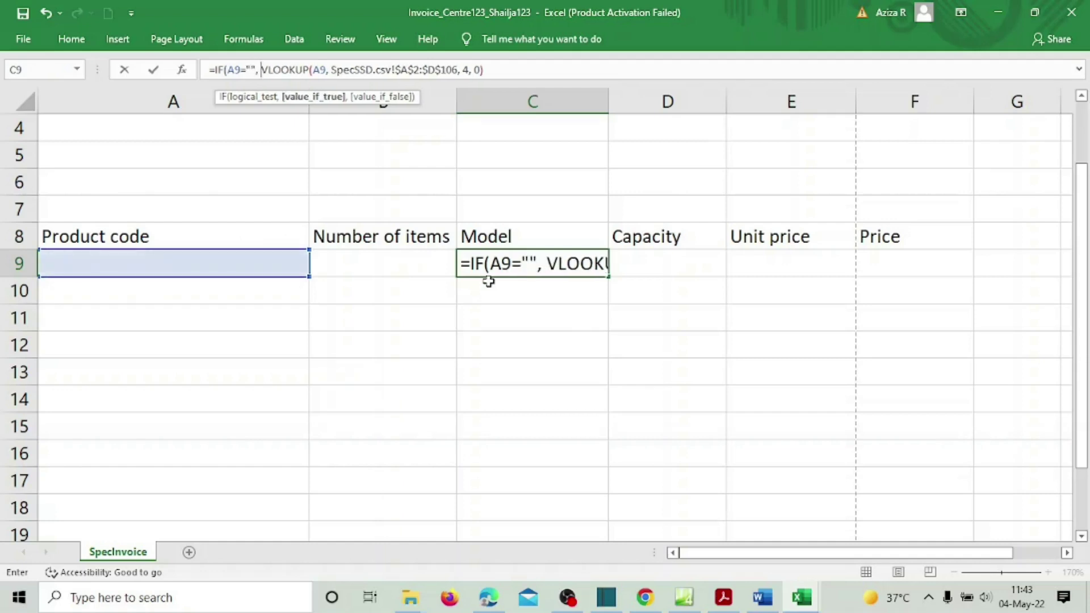
type("\",")
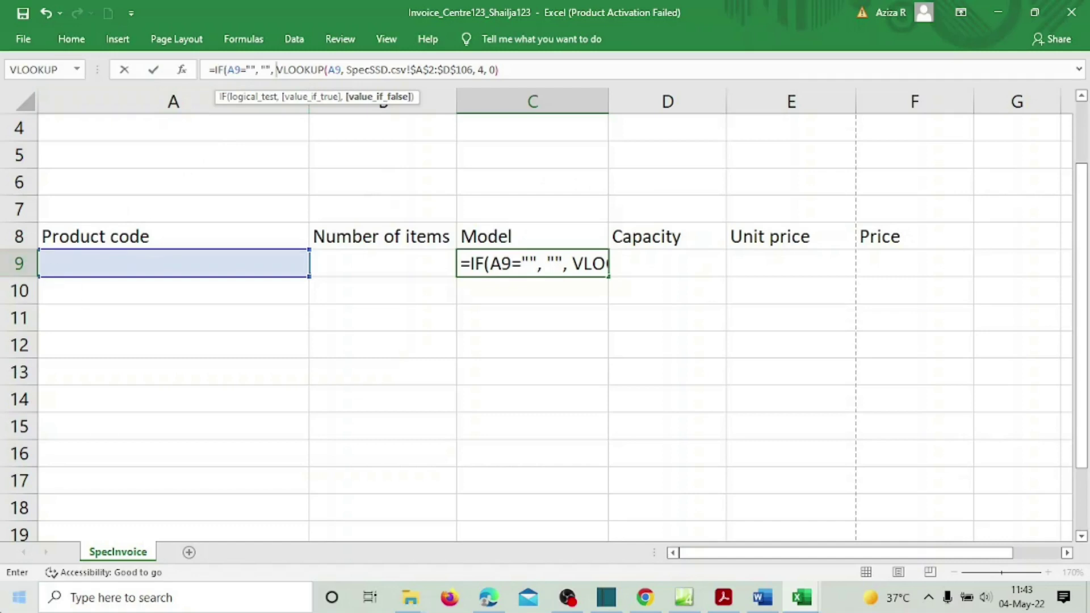
left_click(229, 69)
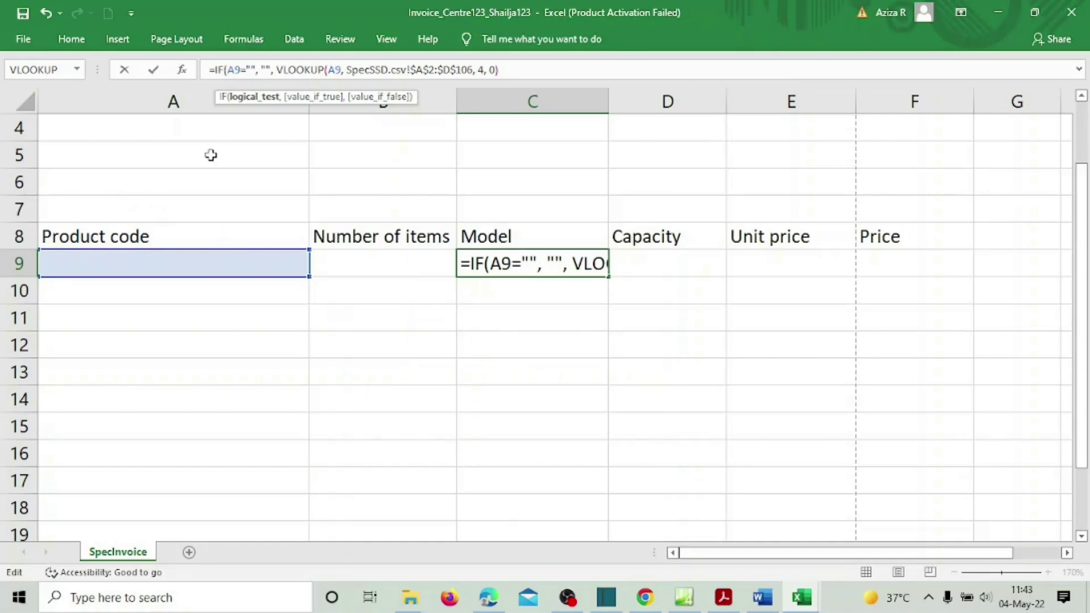
type("$")
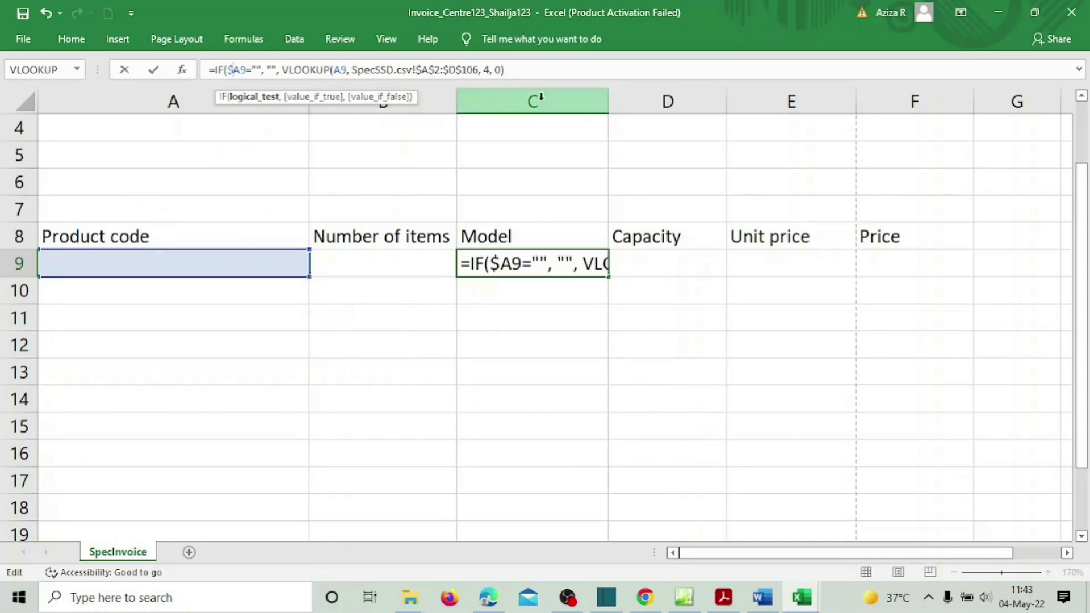
left_click(514, 70)
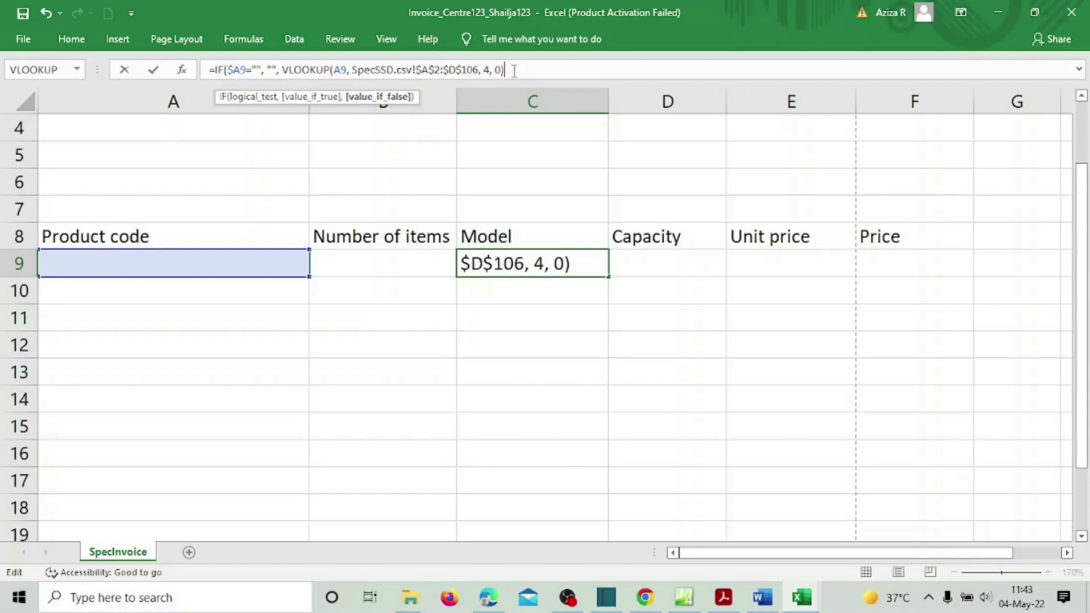
key("End")
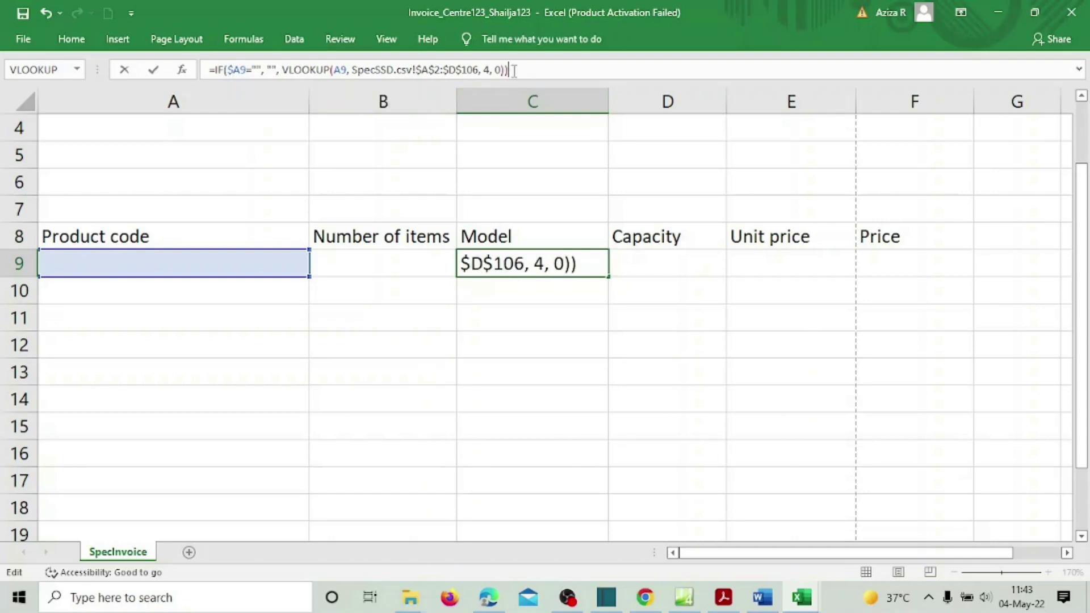
key("Return")
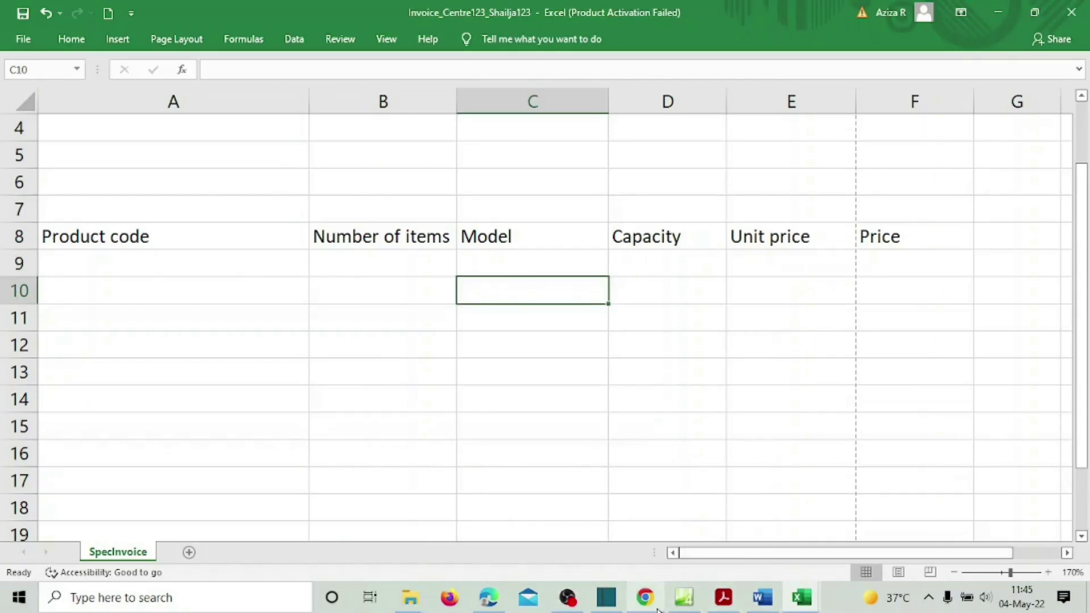
left_click(723, 598)
Read question 10 in the specimen paper, marking the word capacity.
left_click(481, 304)
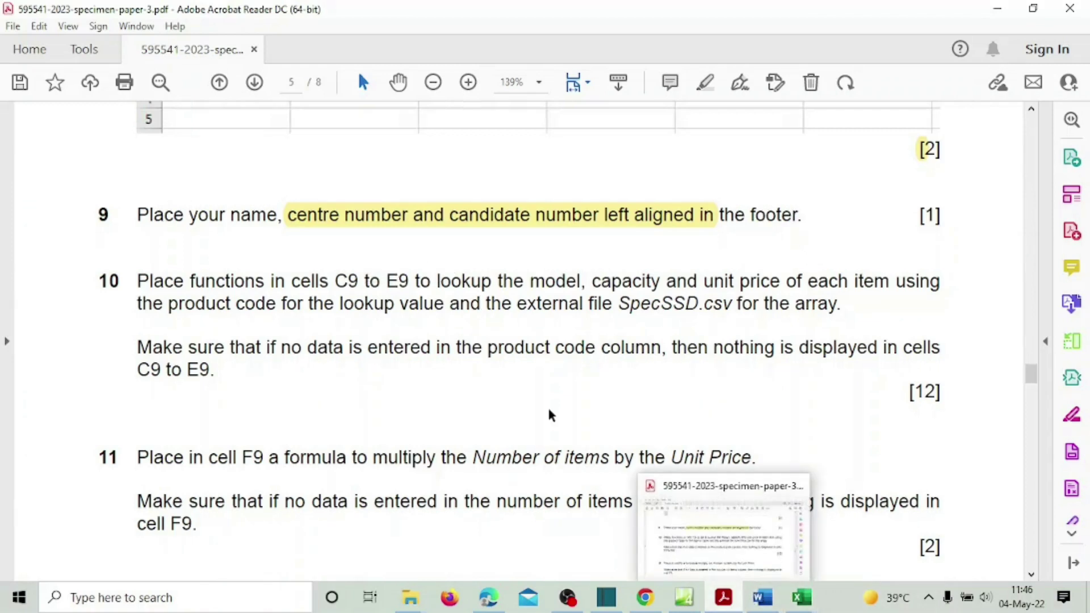
left_click_drag(606, 280, 652, 281)
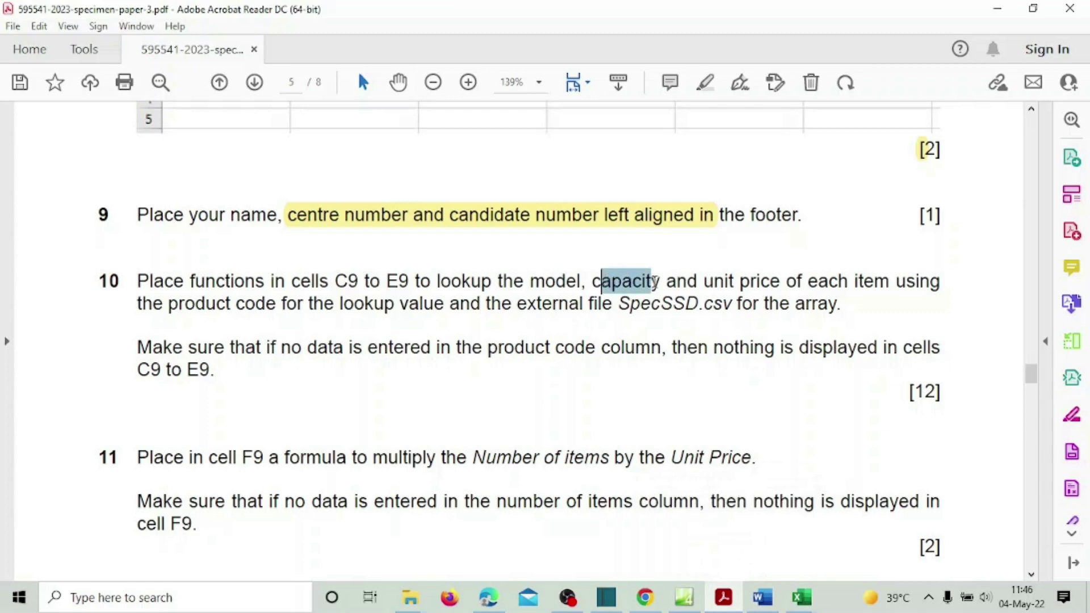
Return to the invoice workbook, select D9 and widen column D.
mouse_move(821, 600)
left_click(738, 562)
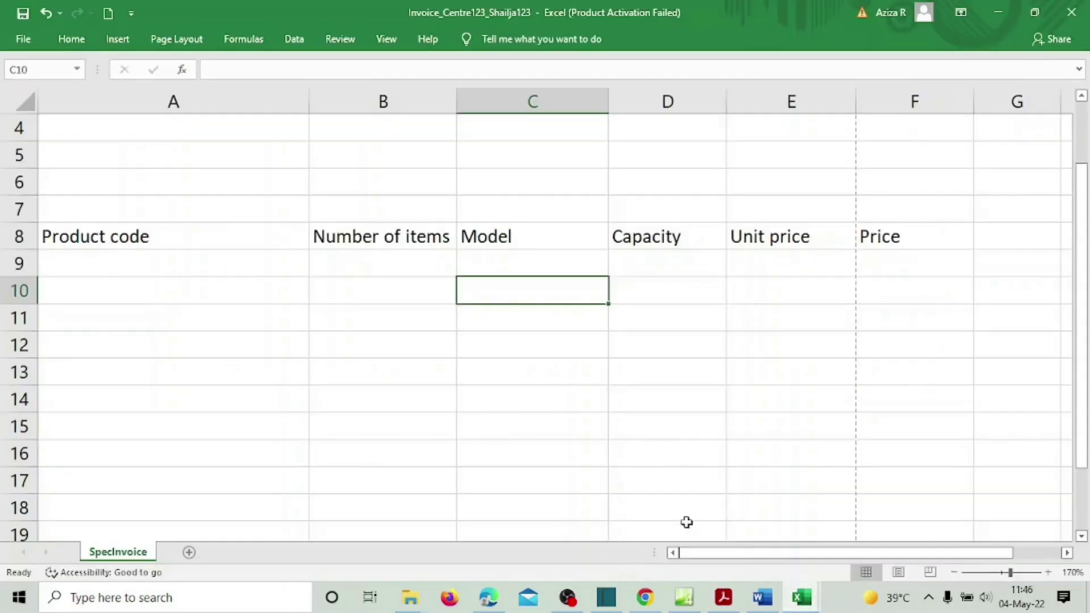
left_click(631, 259)
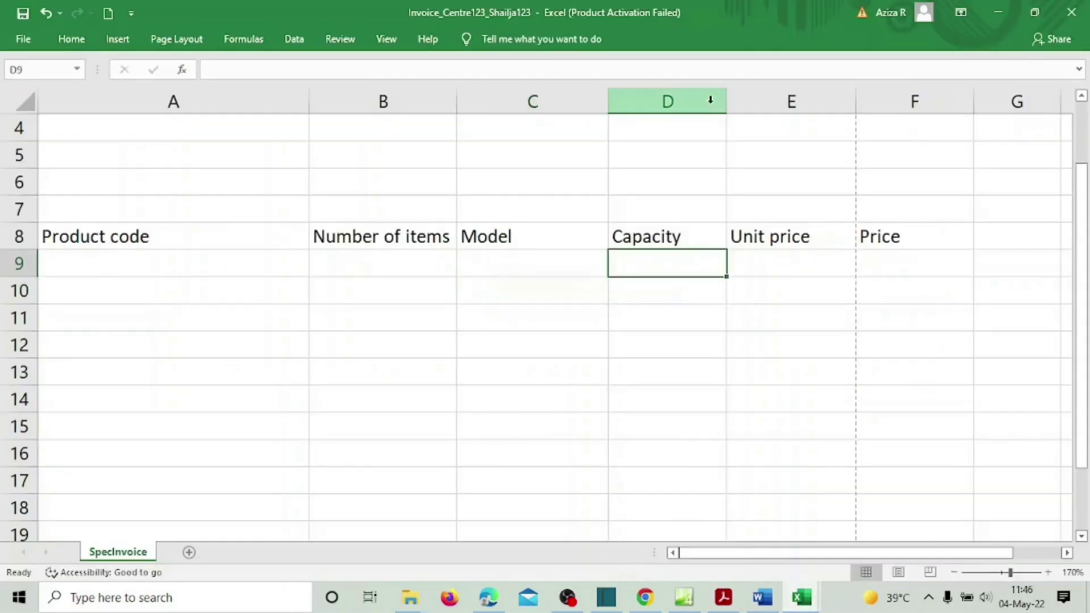
left_click_drag(727, 102, 752, 104)
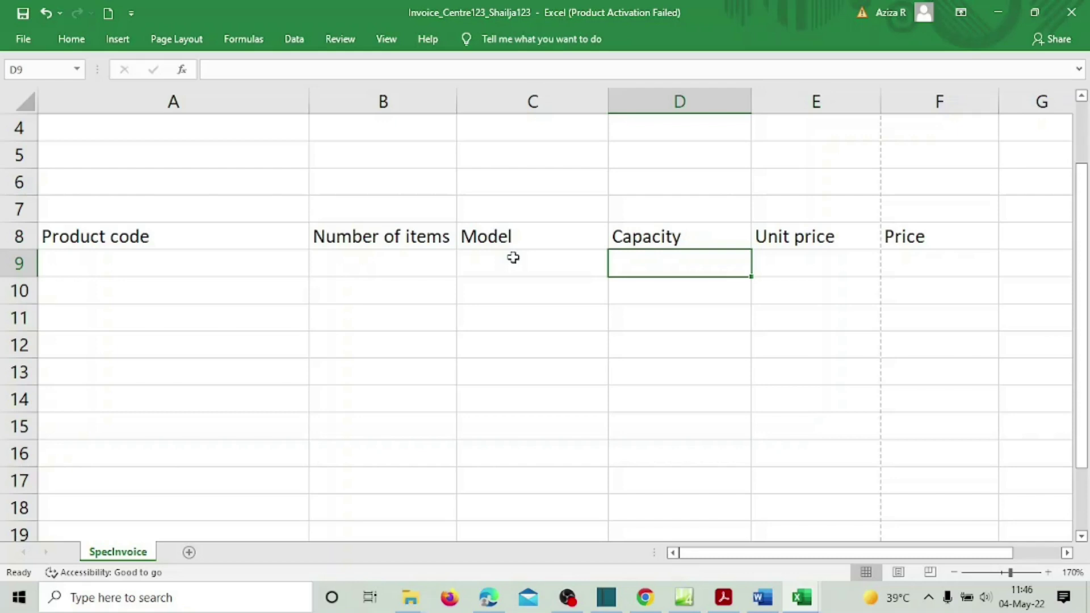
Start D9's formula as =IF(A9="", "", VLOOKUP(A9, for the Capacity lookup.
type("=")
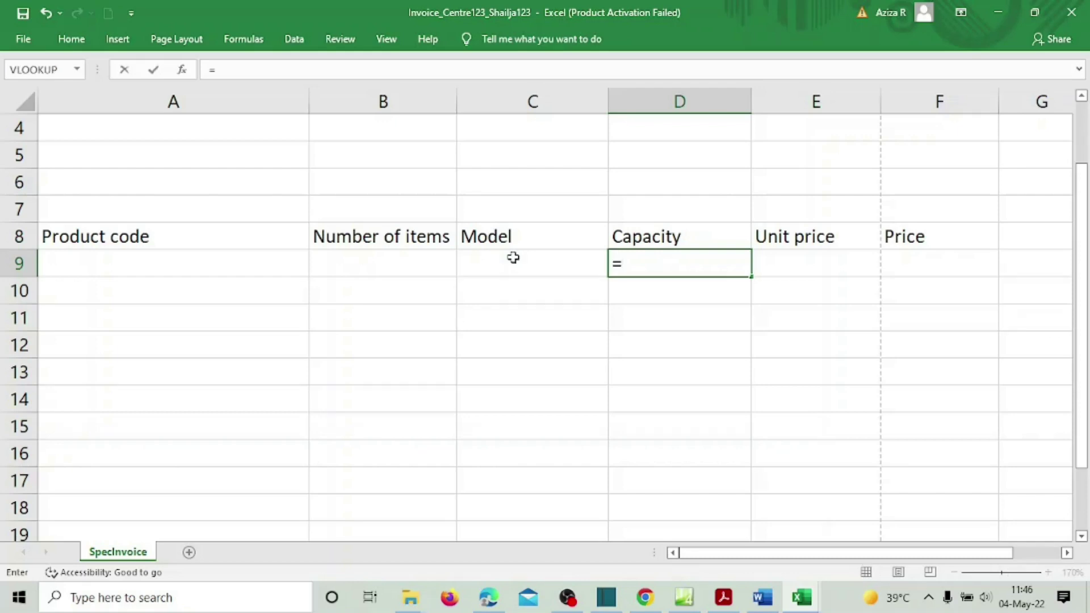
type("IF")
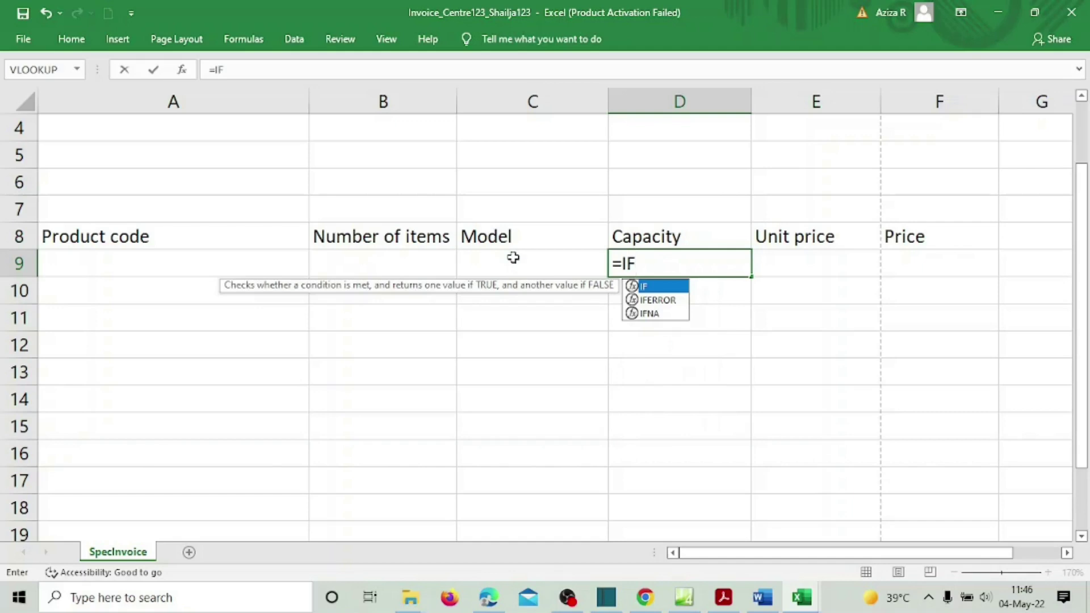
type("(")
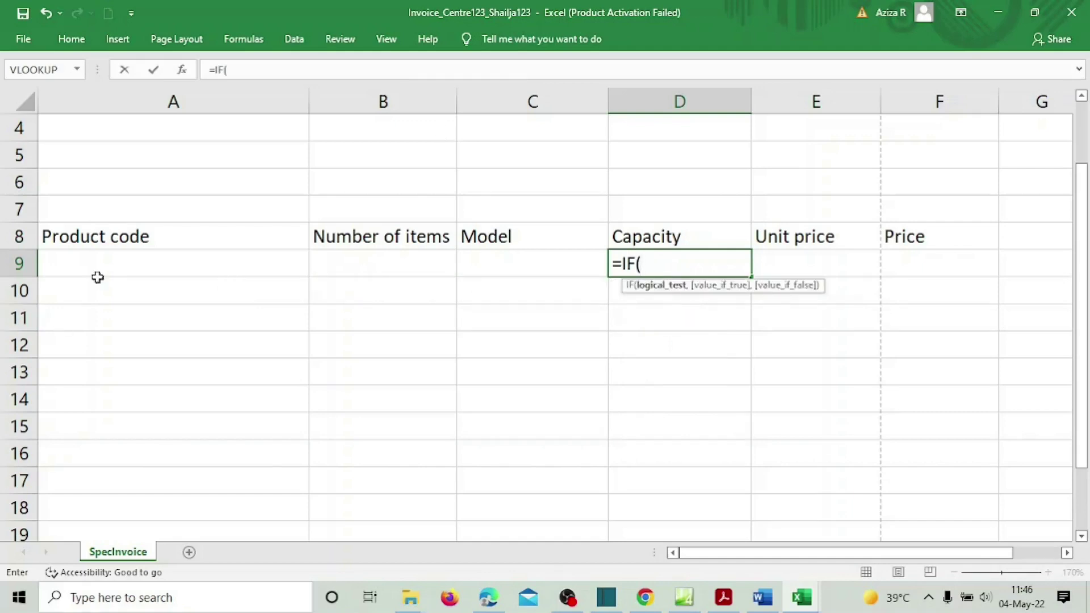
left_click(113, 259)
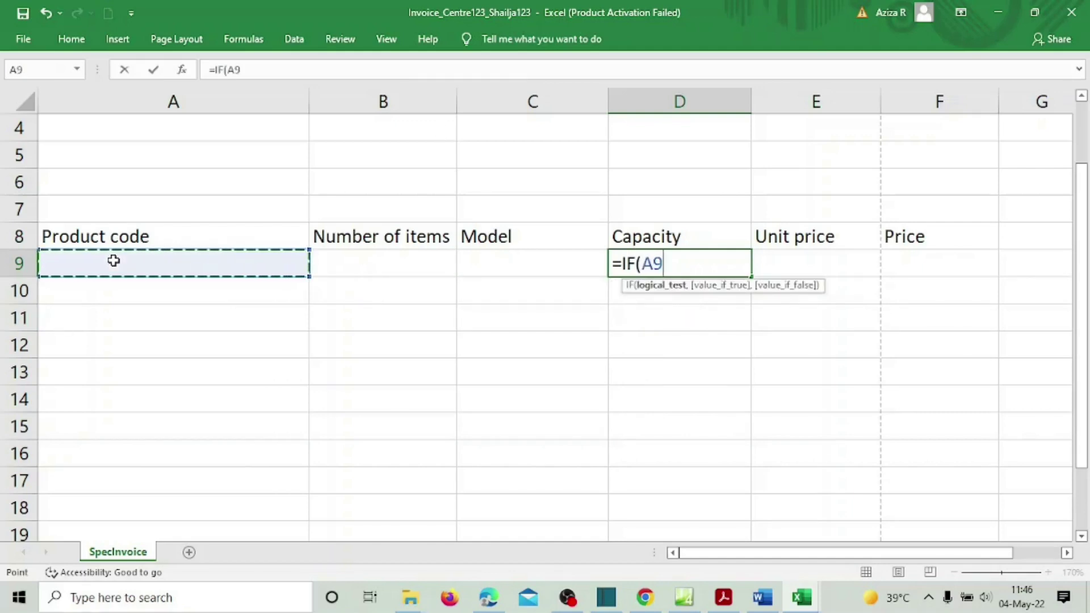
type(",")
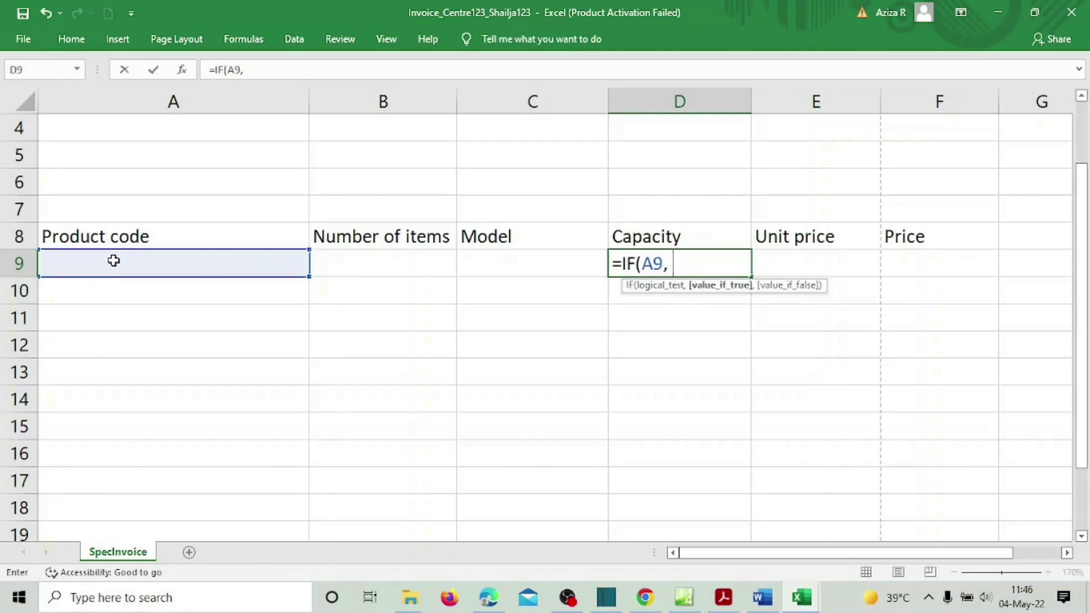
key("BackSpace")
type("=")
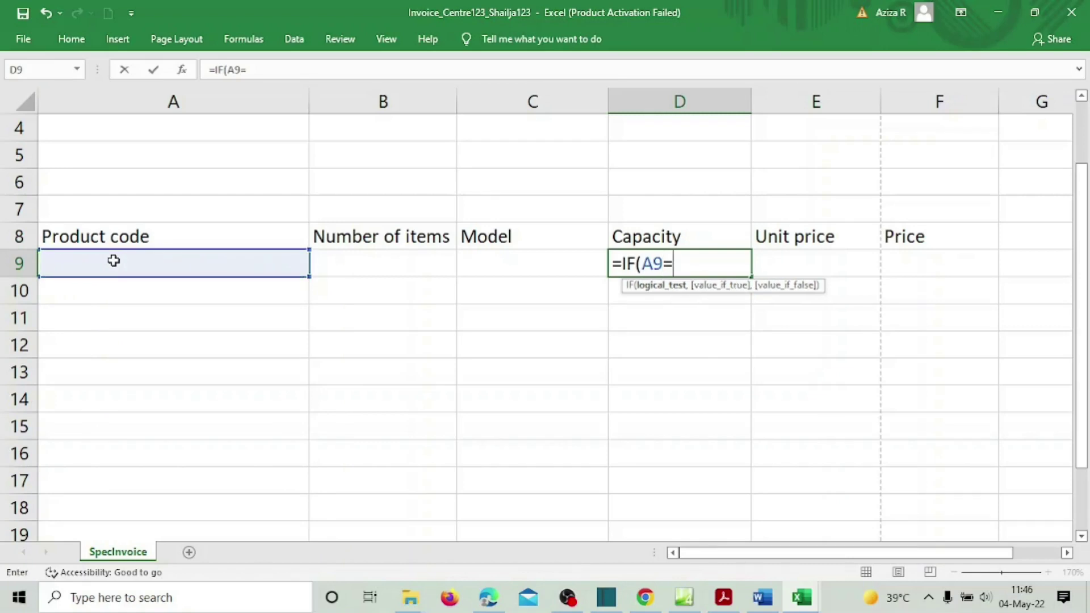
type("\"\",")
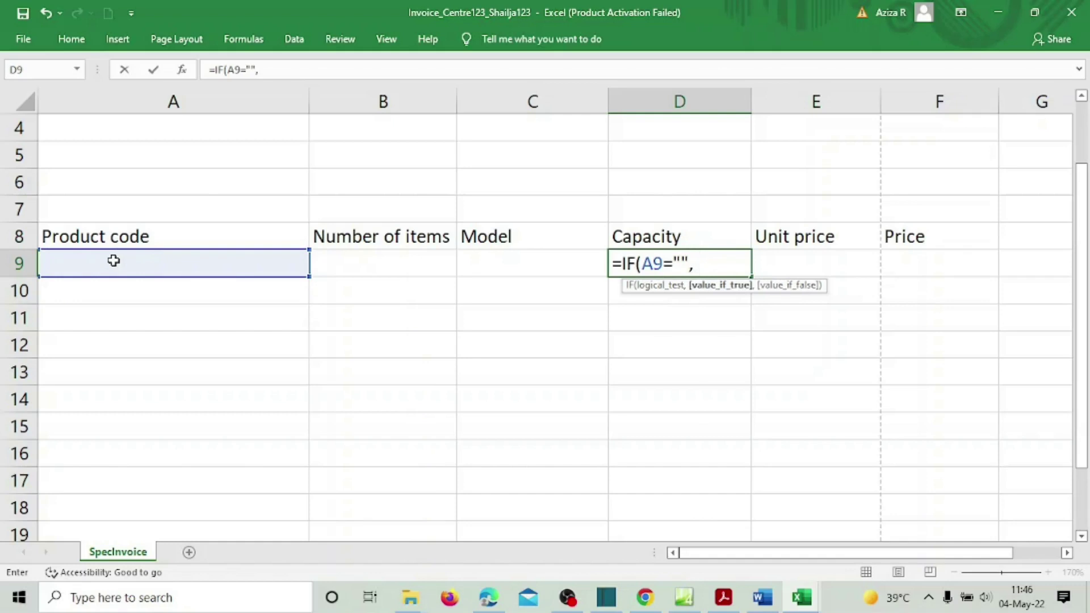
type(" \"\", ")
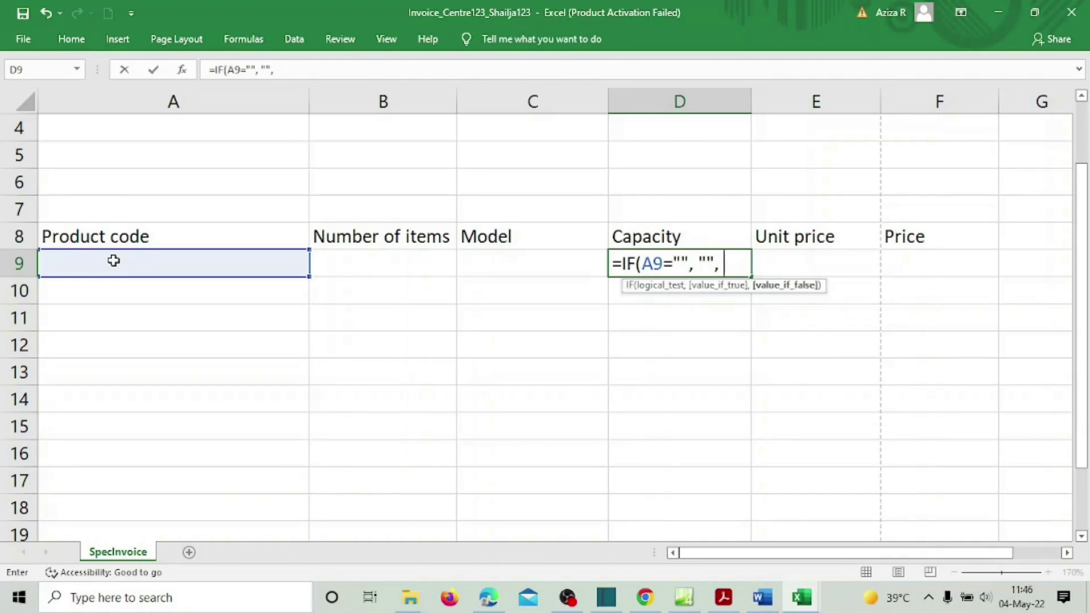
type("VLOO")
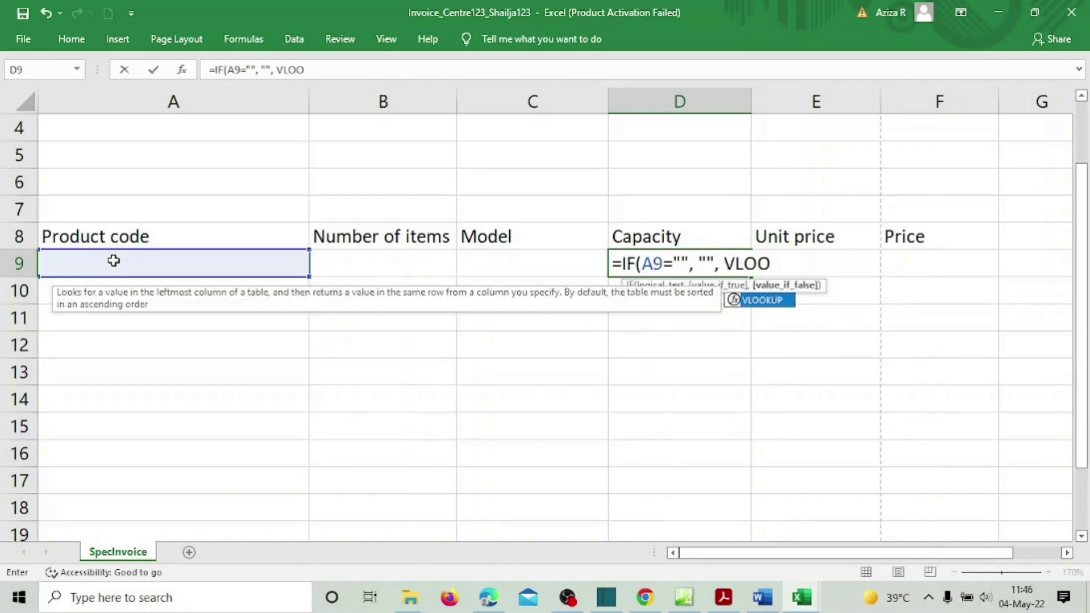
type("KUP(")
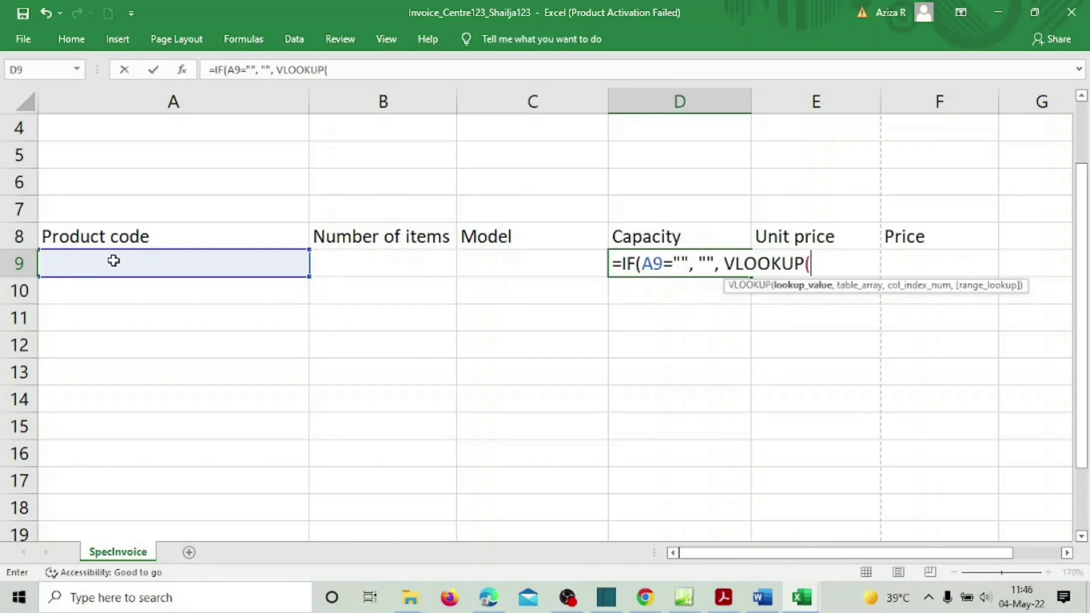
left_click(113, 260)
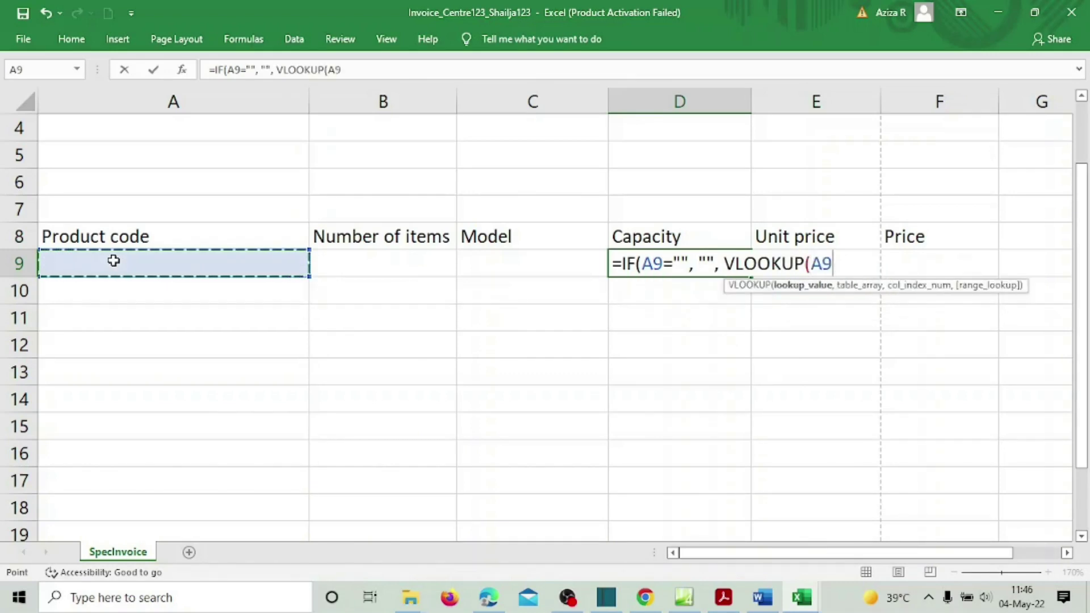
type(",")
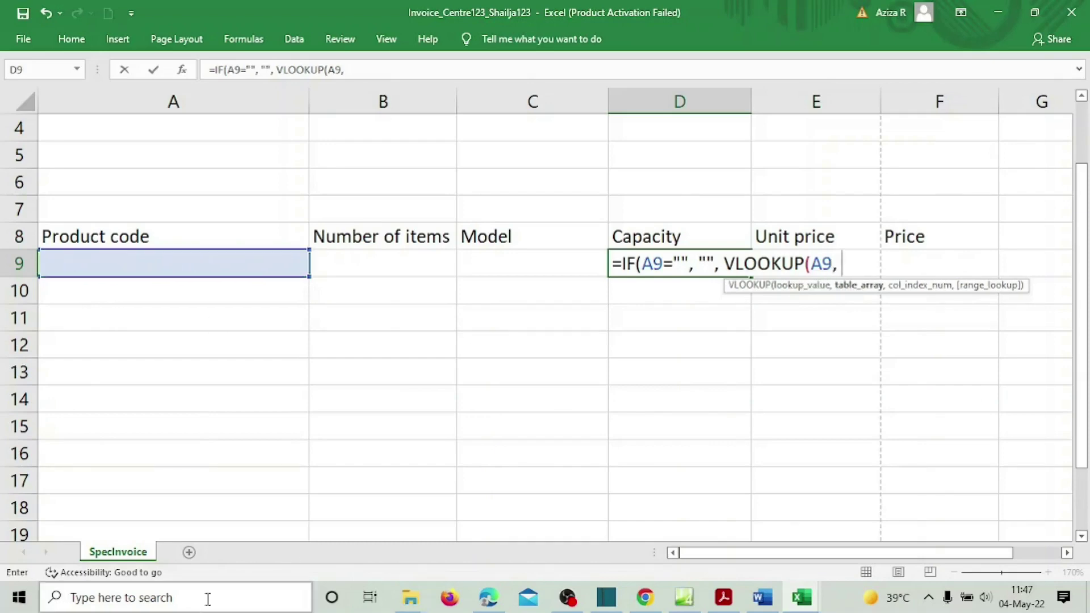
Use SpecSSD's A2:C106 as D9's lookup table, returning column 3 with exact match.
left_click(802, 598)
left_click(888, 531)
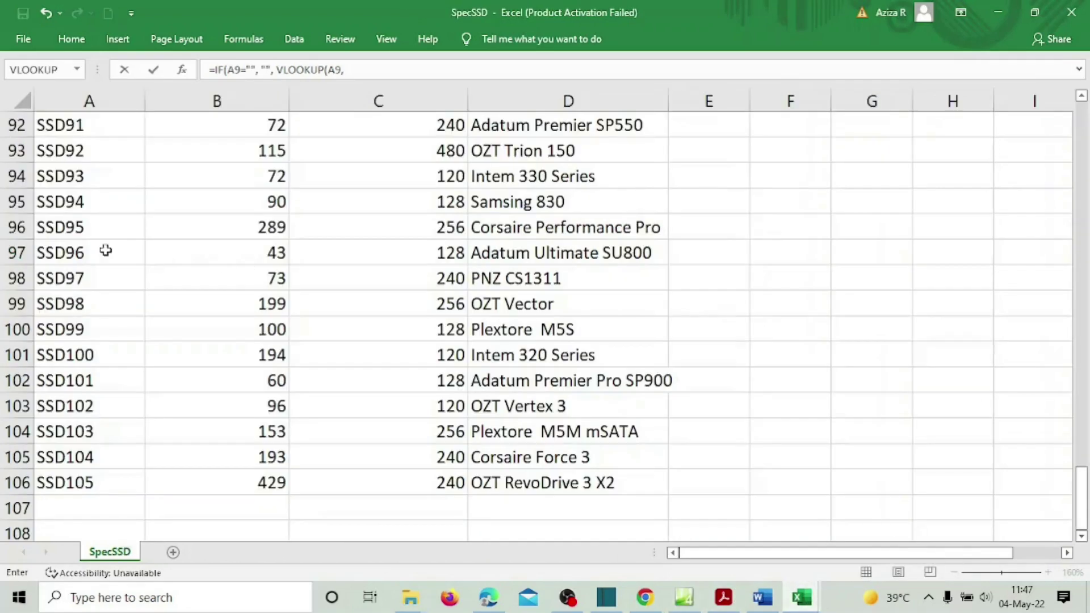
scroll(419, 497, "up", 20)
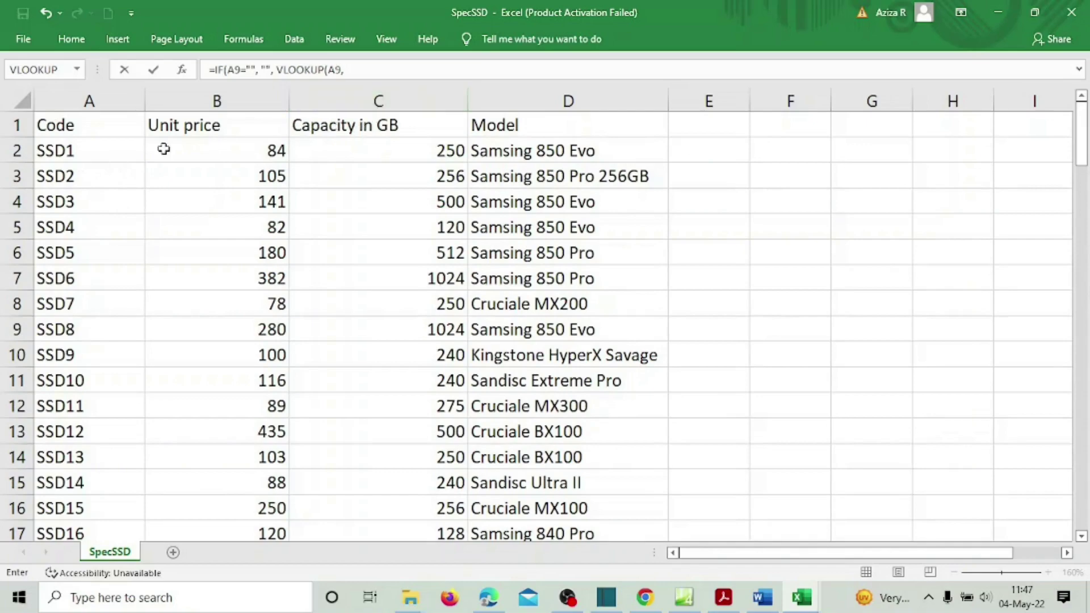
left_click_drag(51, 152, 381, 473)
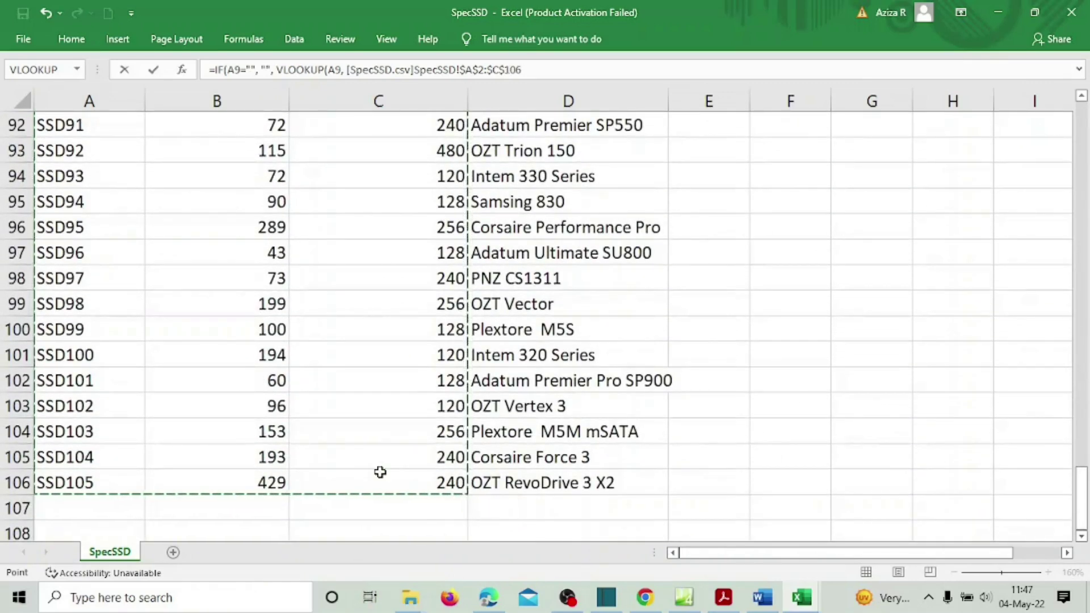
left_click(539, 67)
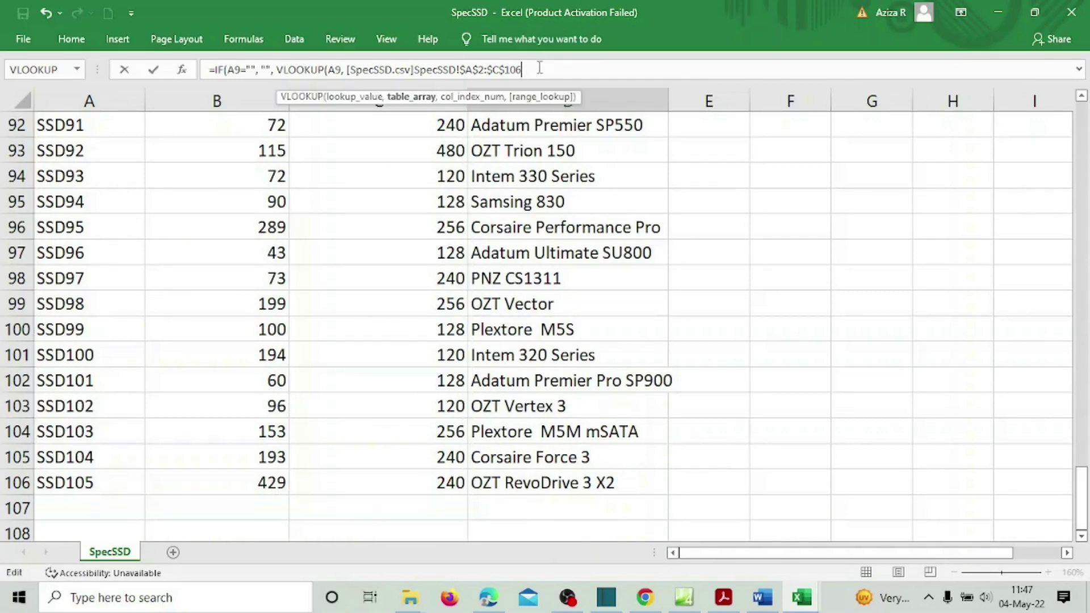
type(",")
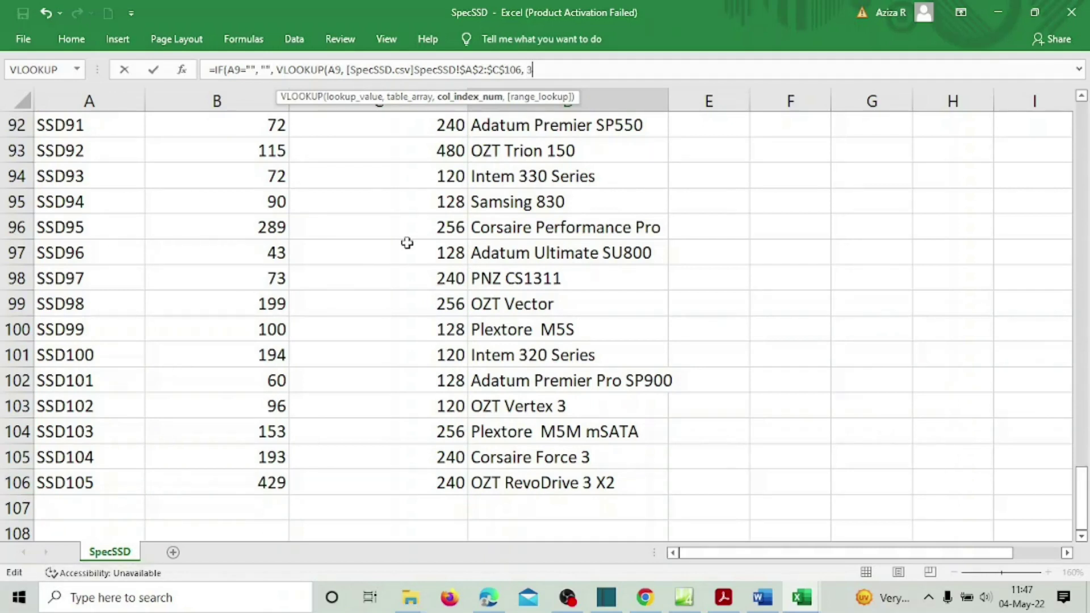
type("3, 0")
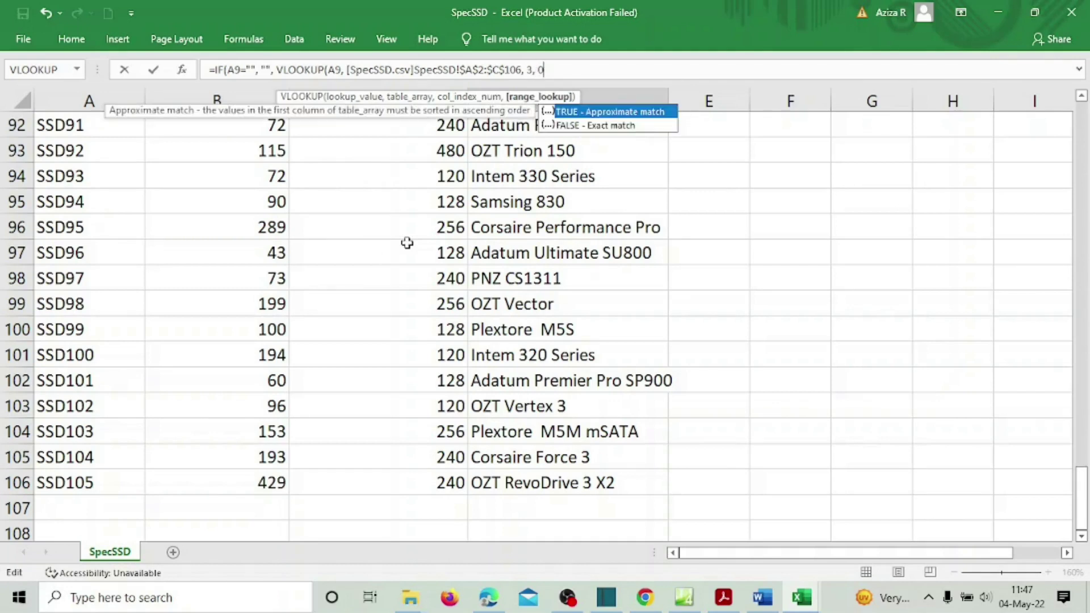
type(")")
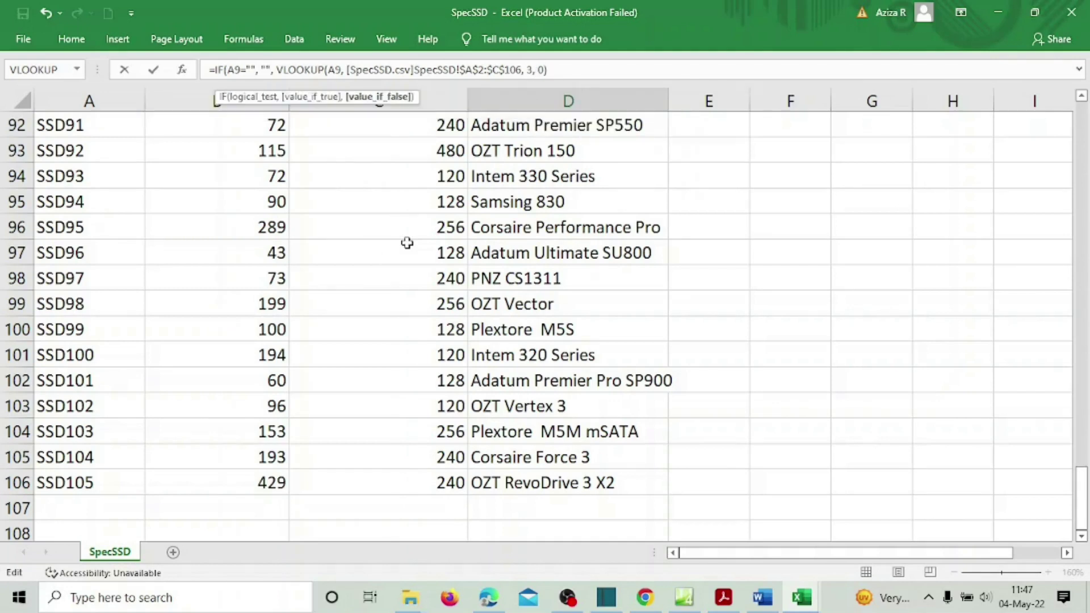
type(" )")
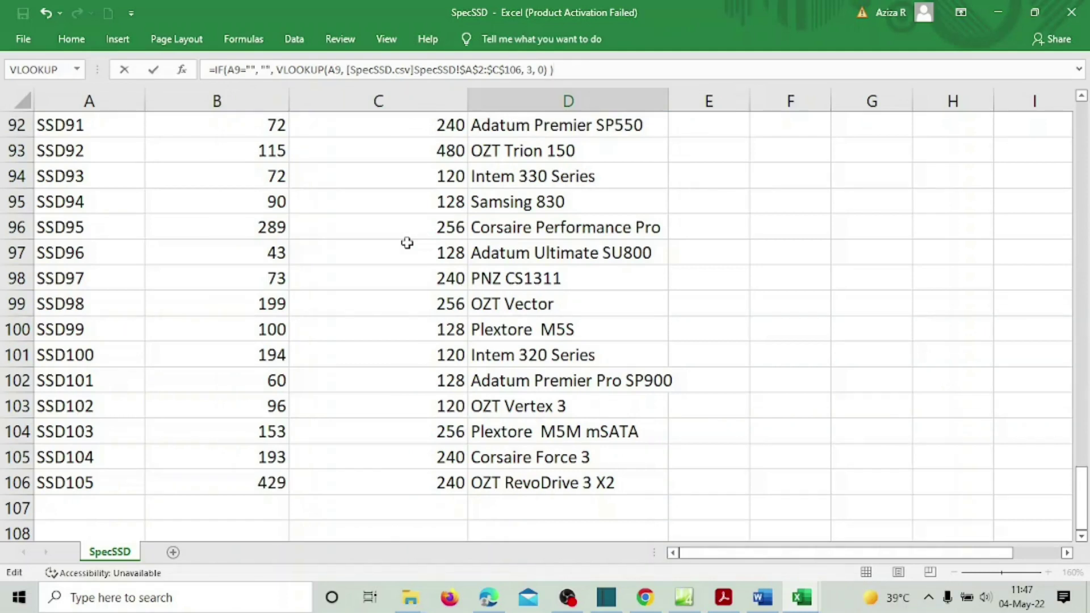
Commit D9's formula, change its condition reference to $A9, and widen Unit price column E.
key("Return")
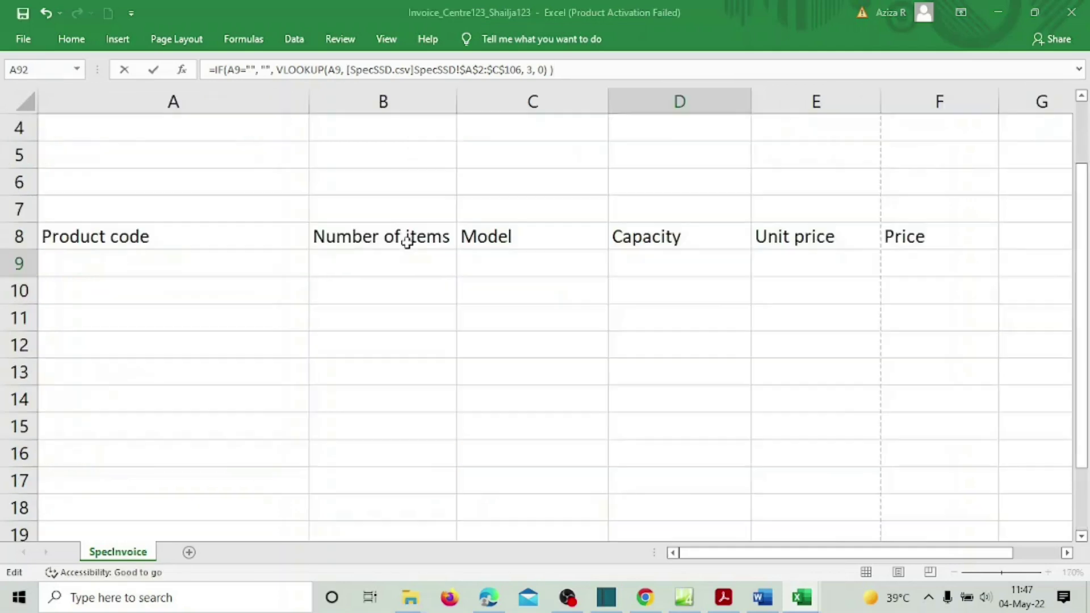
key("Up")
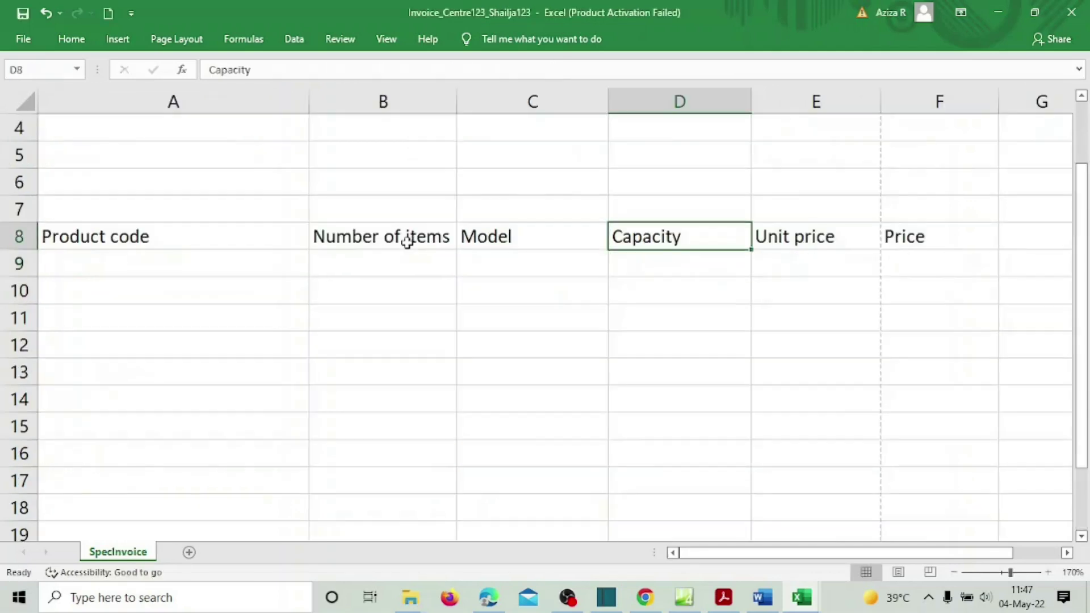
left_click(683, 268)
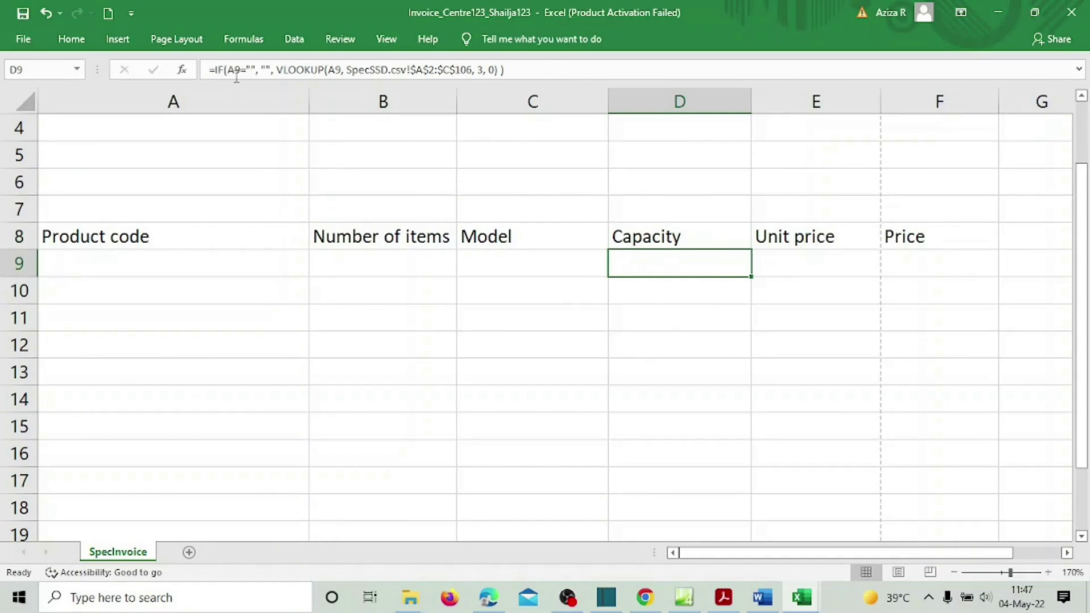
left_click(237, 75)
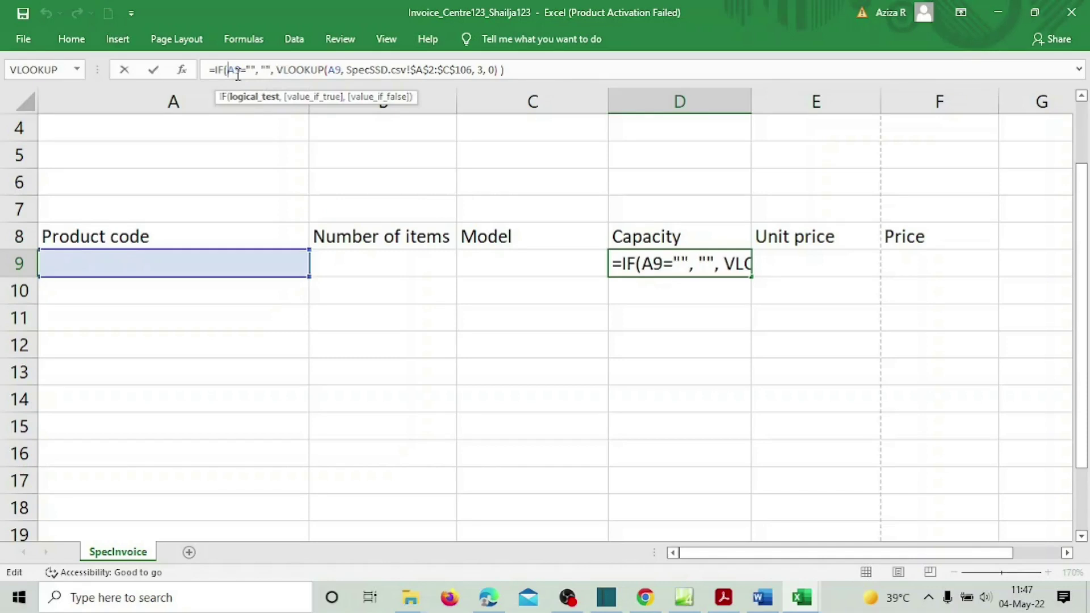
type("$")
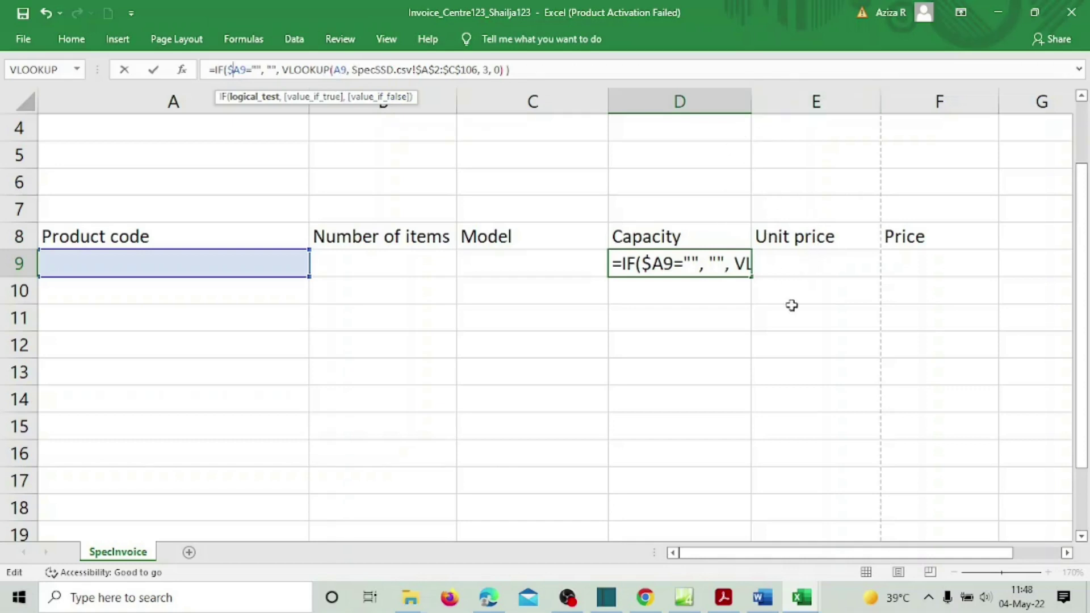
left_click(792, 263)
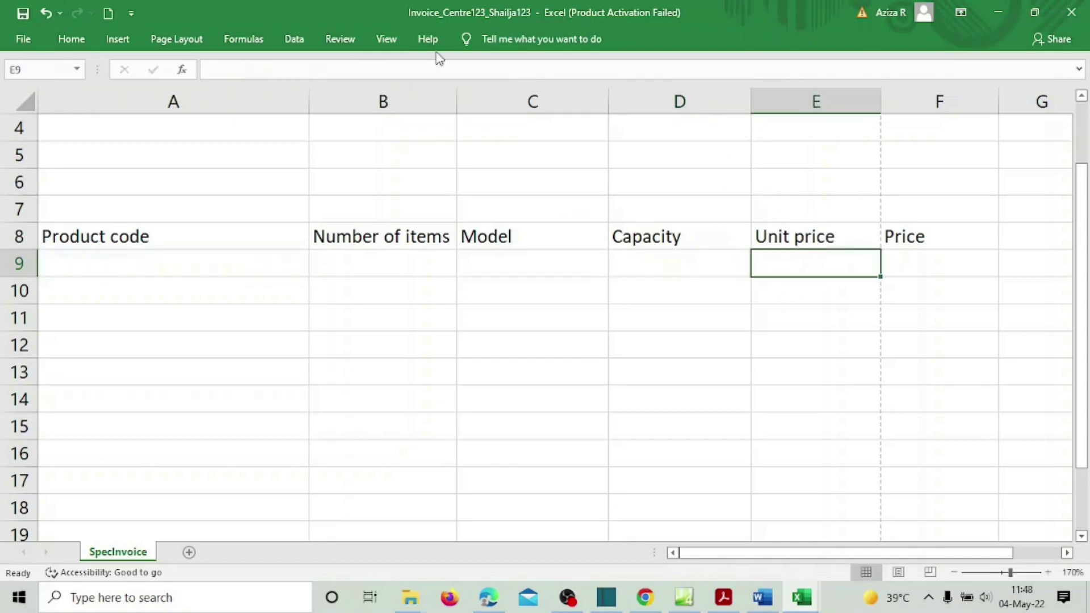
left_click_drag(881, 96, 906, 95)
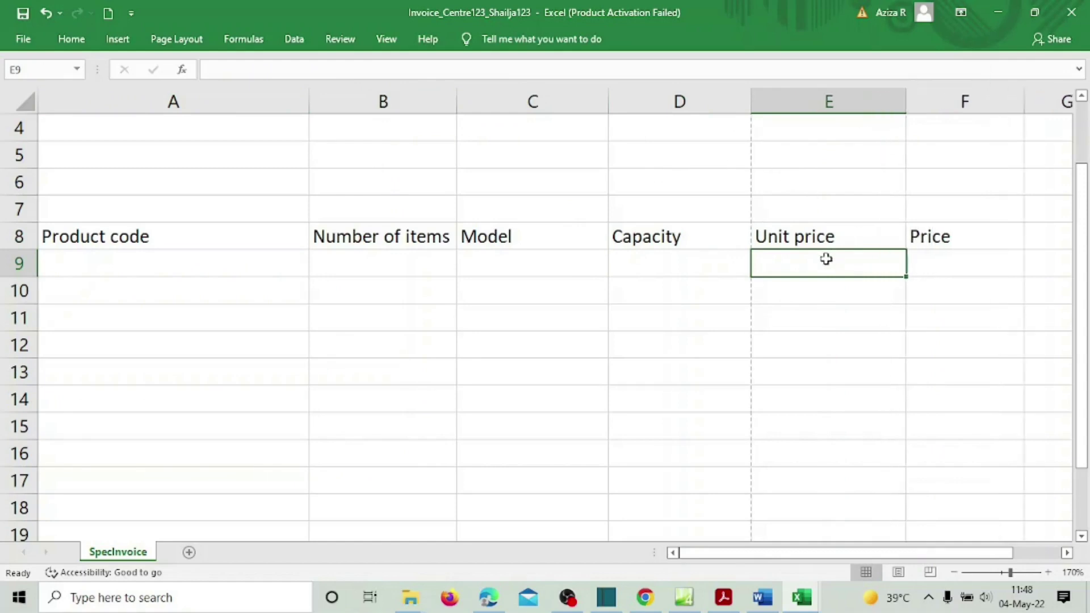
Start E9's unit price formula as =IF(A9="", "", VLOOKUP(A9, and bring up the SpecSSD workbook.
type("=I")
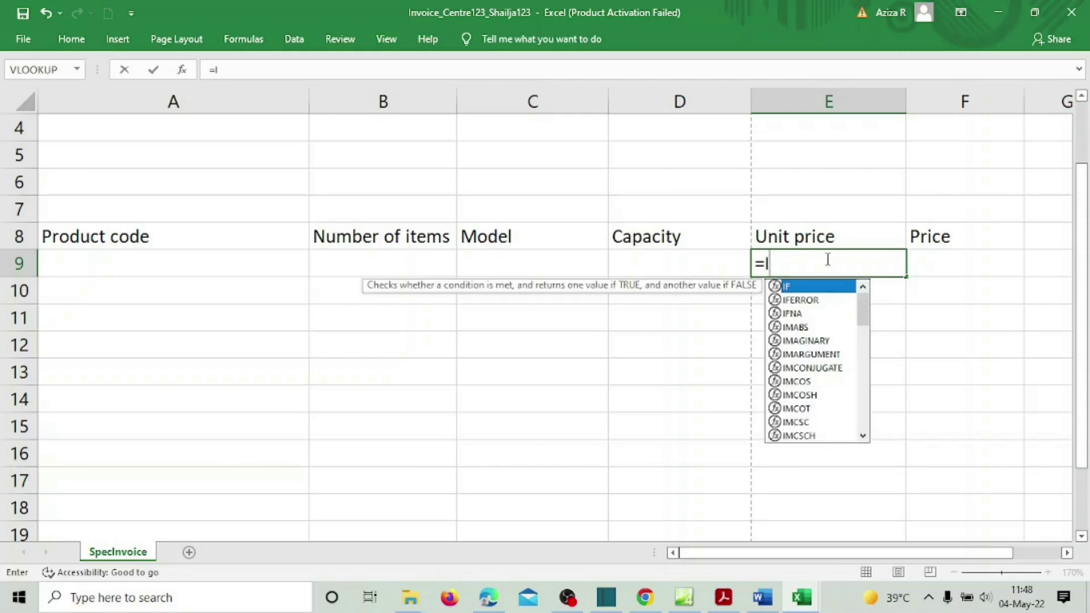
type("F(")
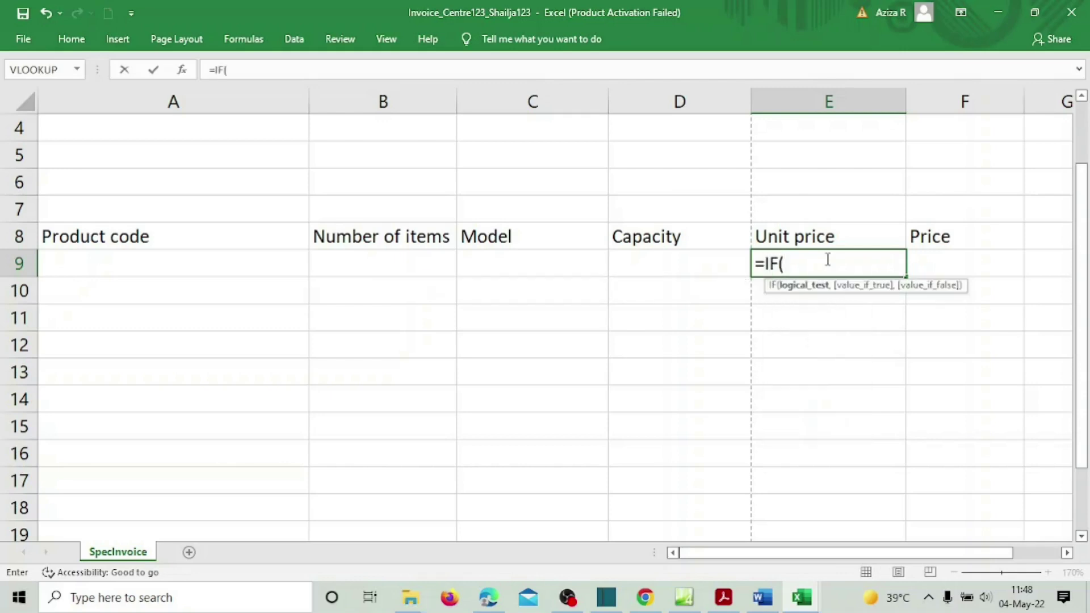
left_click(154, 265)
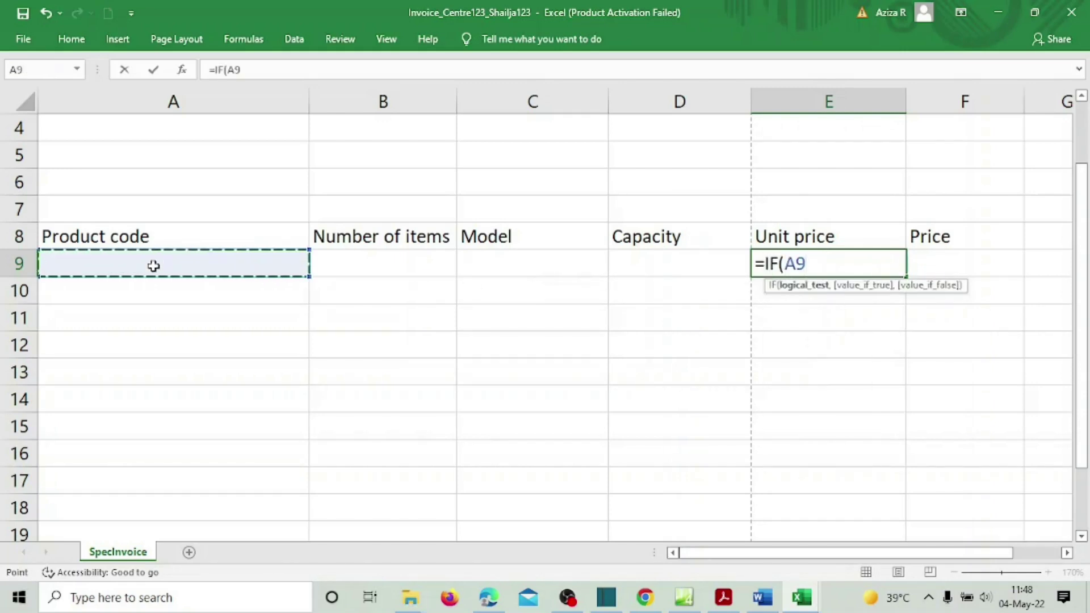
type("=\"")
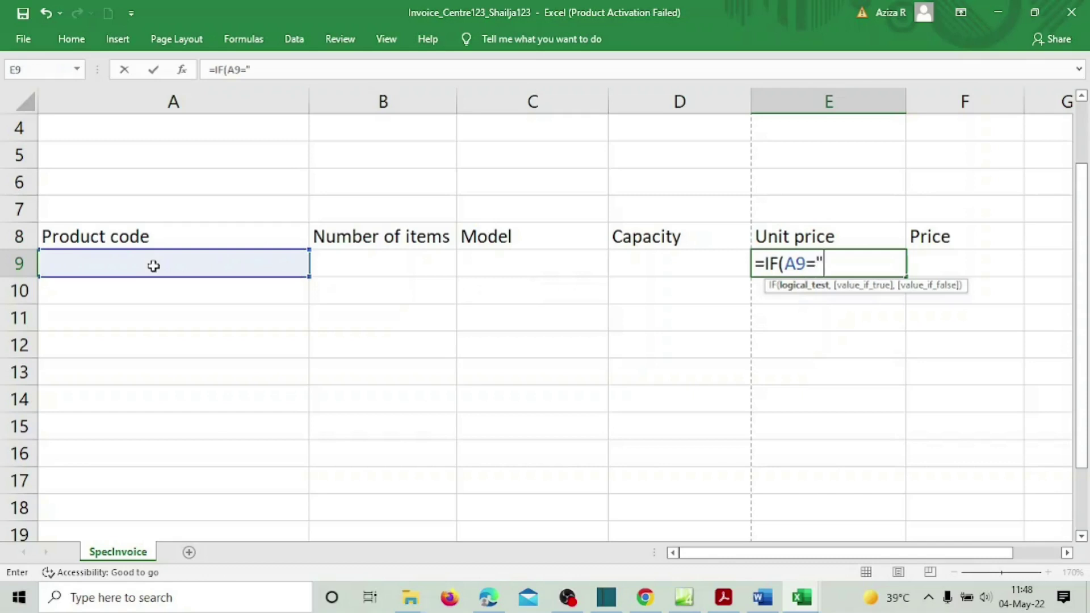
type("\",")
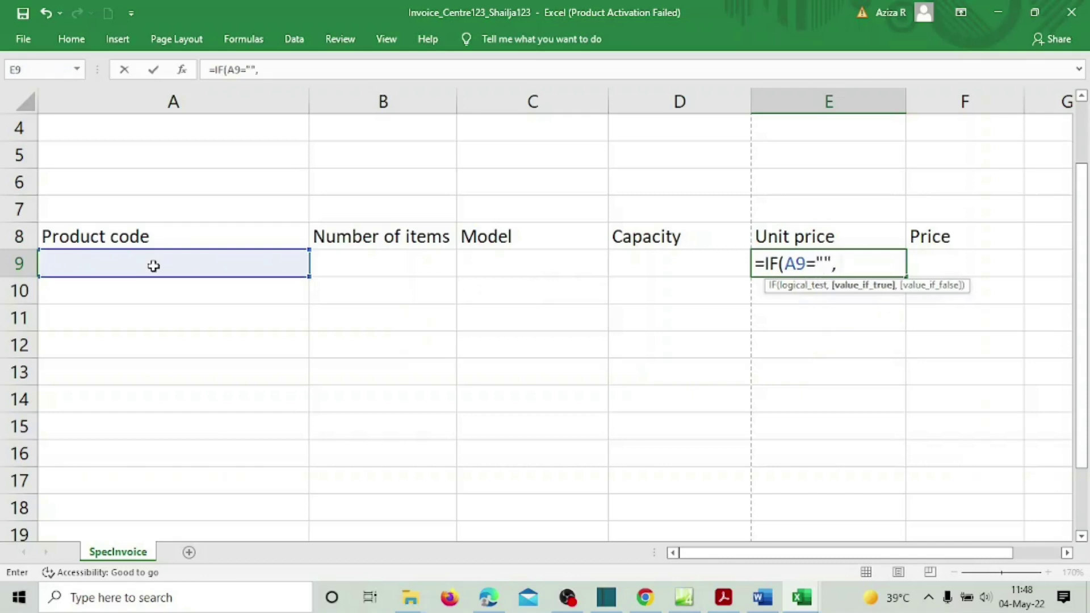
type(" \"\",")
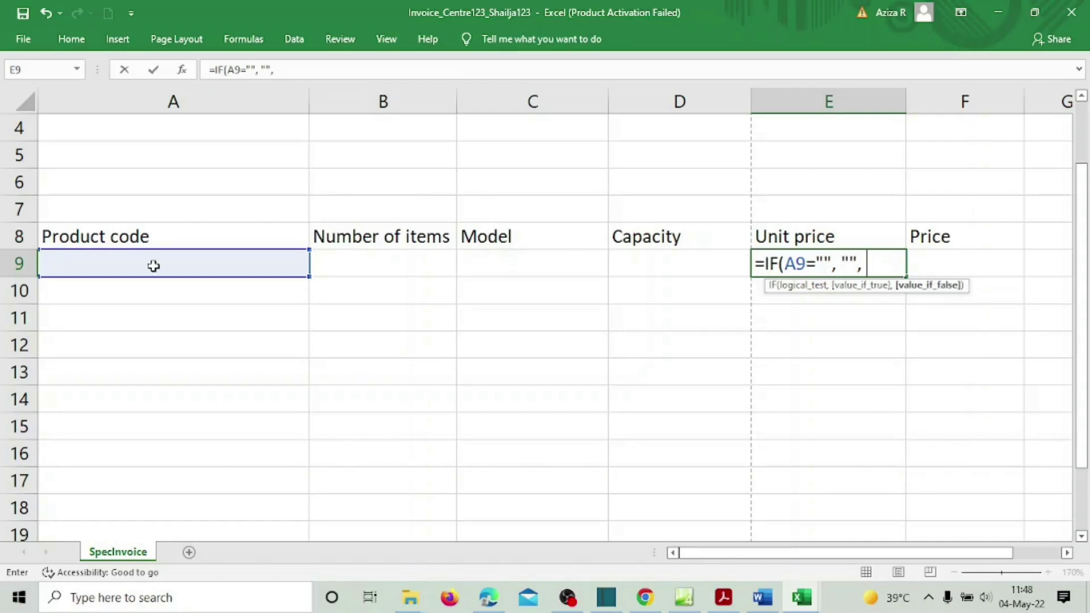
type(" VLOO")
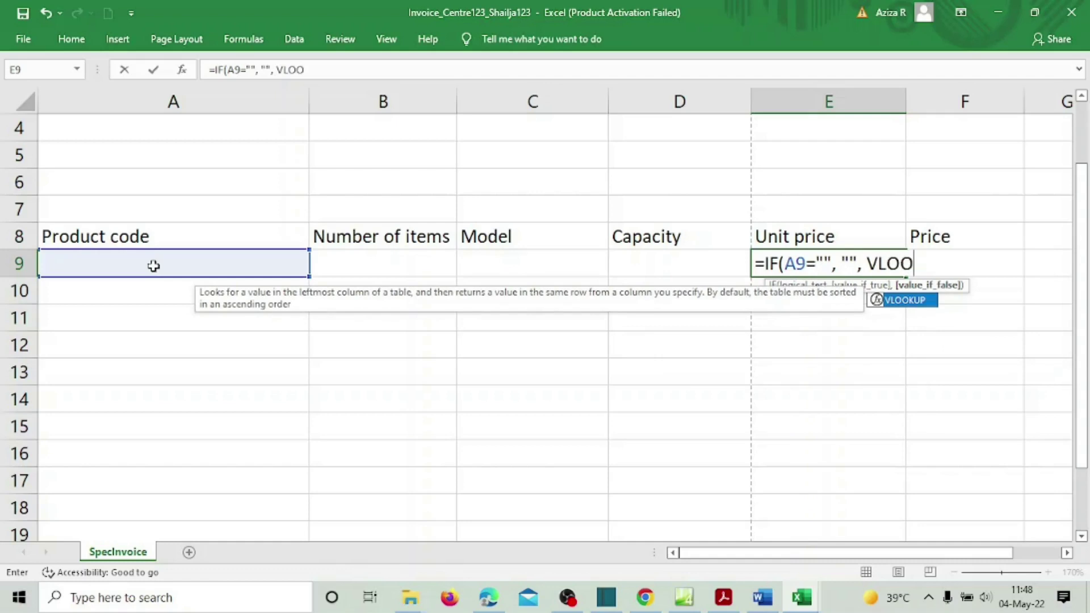
type("KUP(")
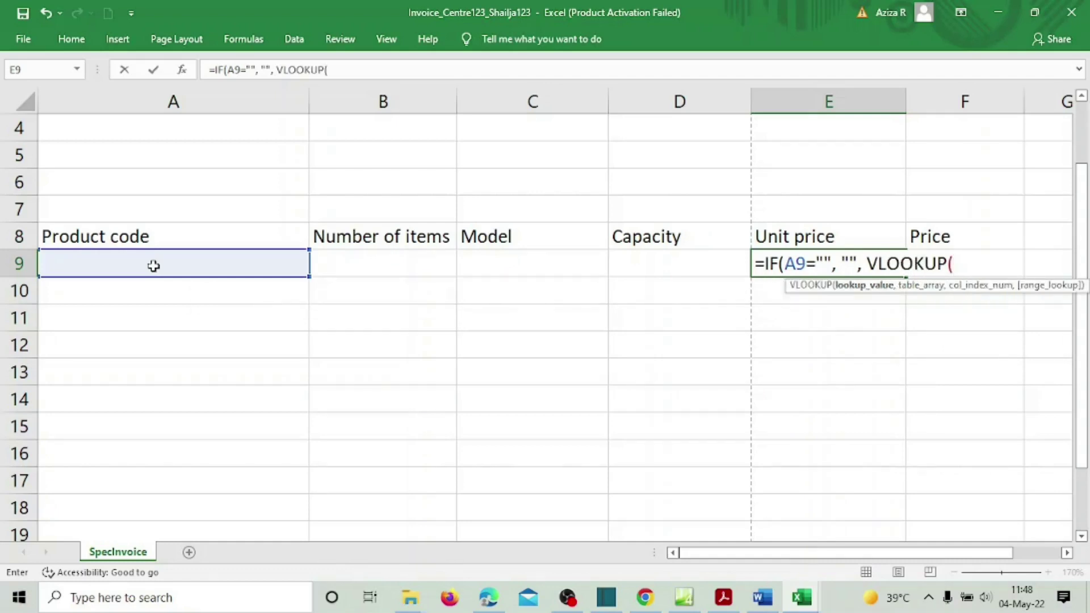
left_click(154, 265)
type(",")
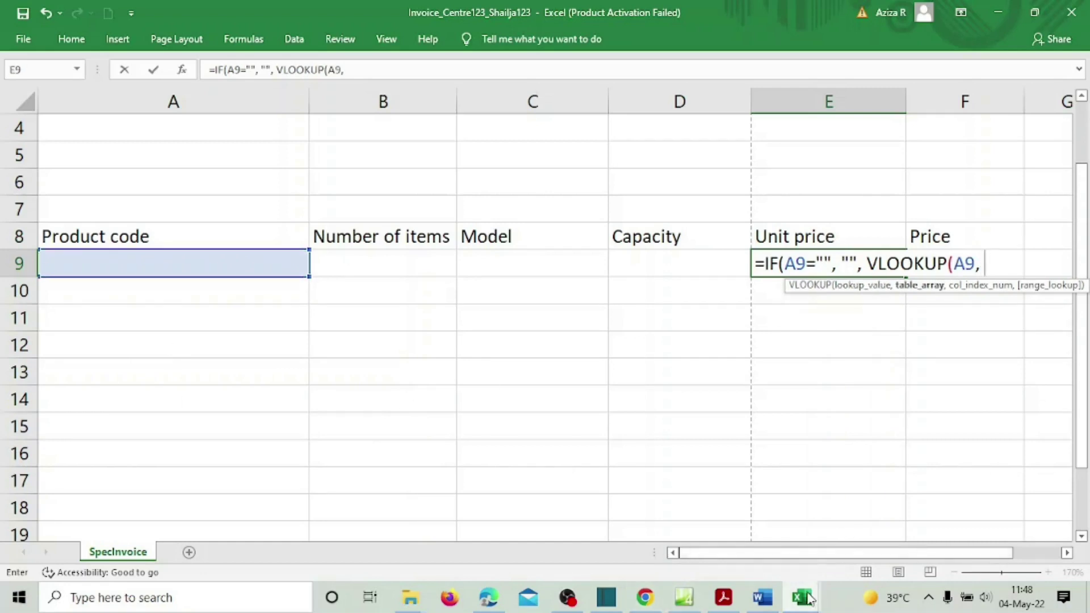
mouse_move(802, 597)
left_click(889, 531)
Finish E9's lookup on SpecSSD A2:B106, column 2, exact match, and save the workbook.
scroll(232, 409, "up", 20)
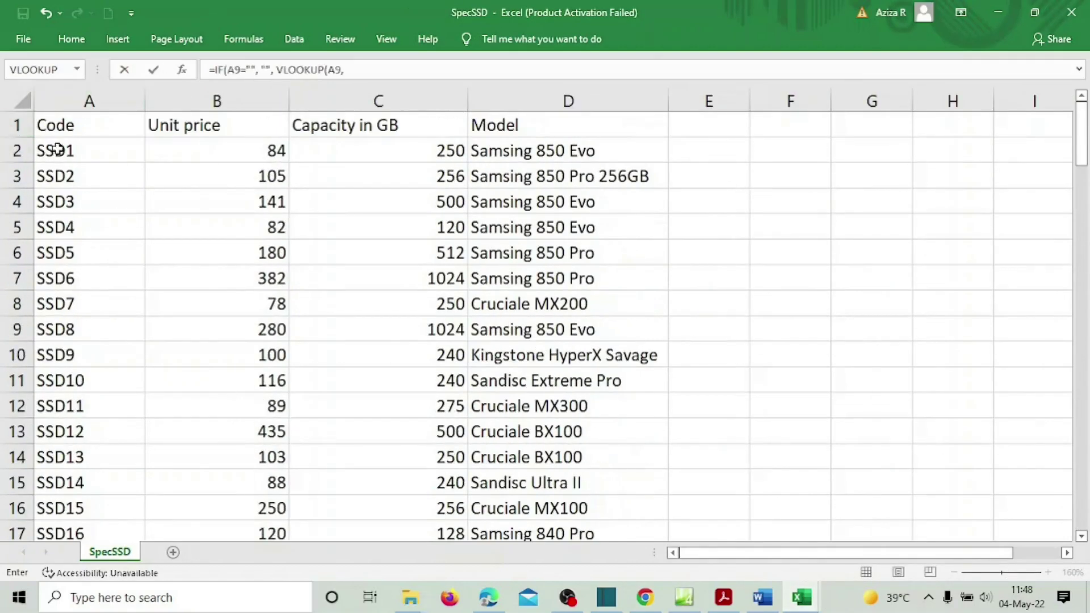
left_click_drag(43, 152, 214, 475)
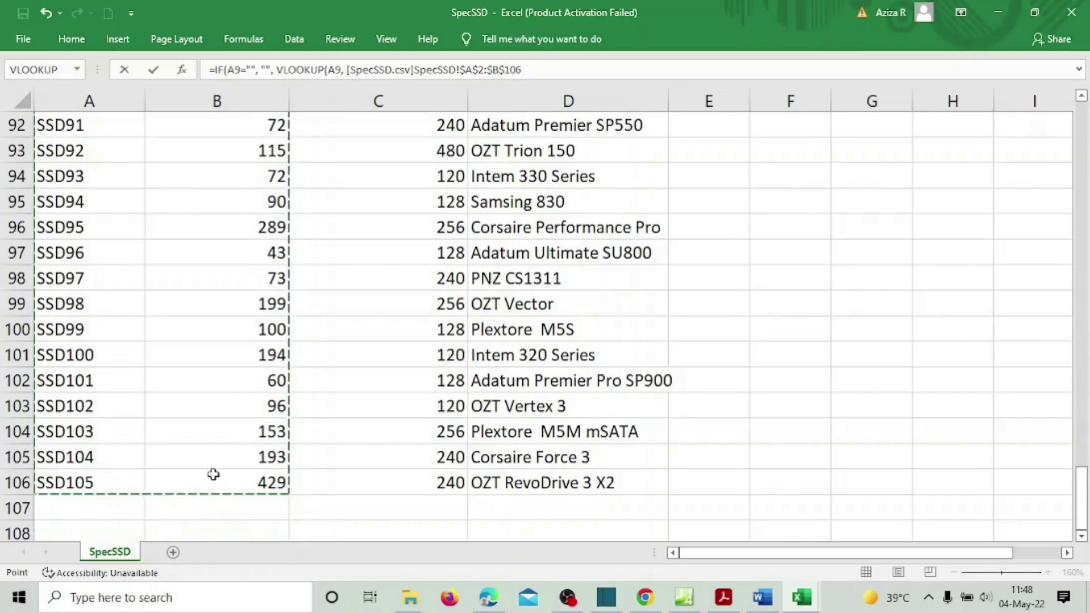
left_click(532, 69)
type(",")
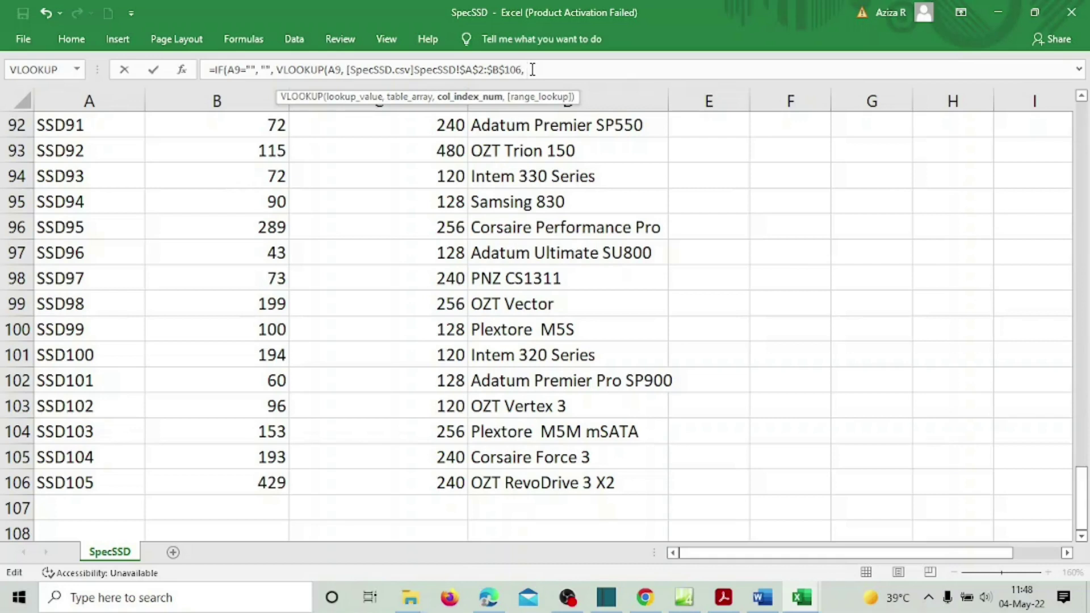
type(" 2, 0")
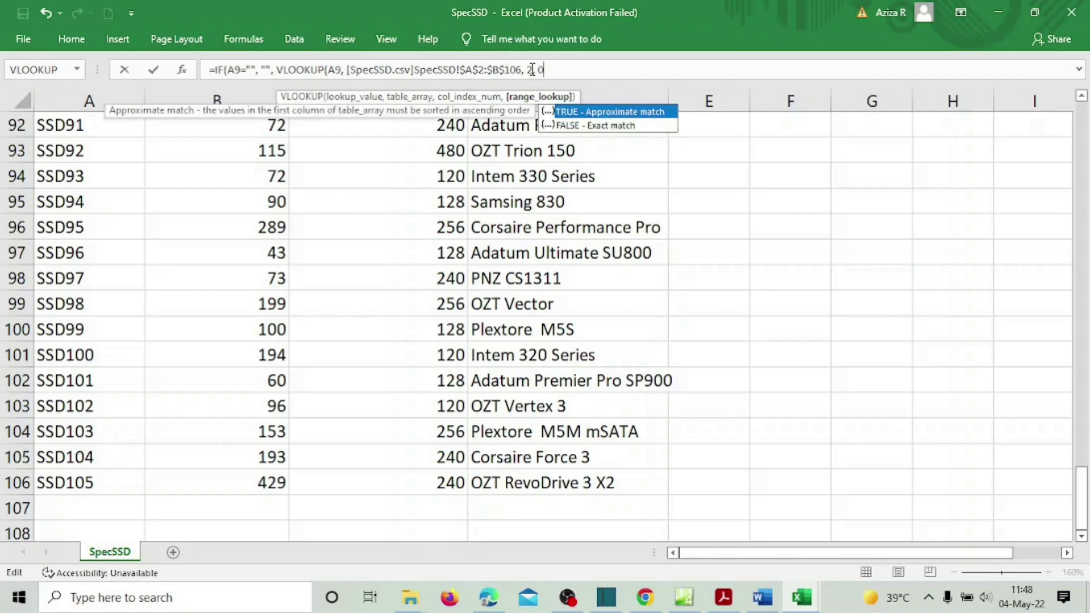
type(")")
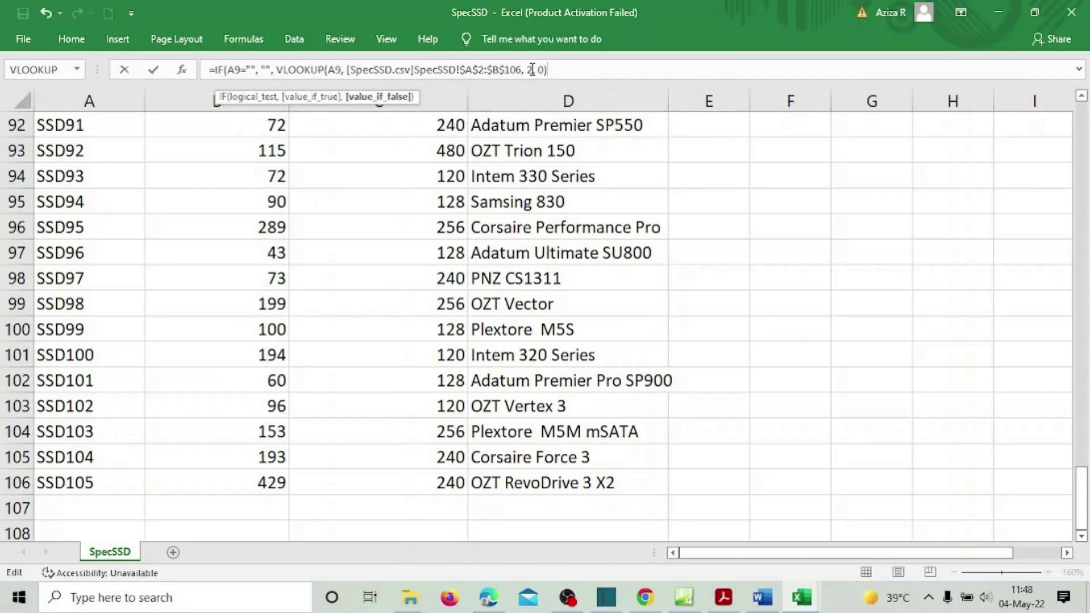
type(" )")
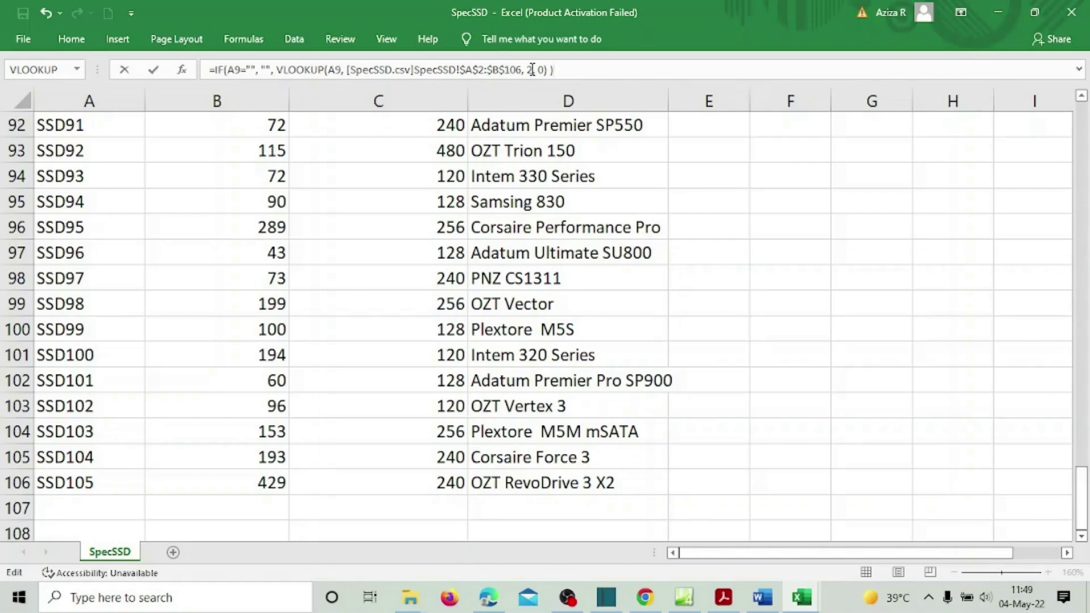
key("Return")
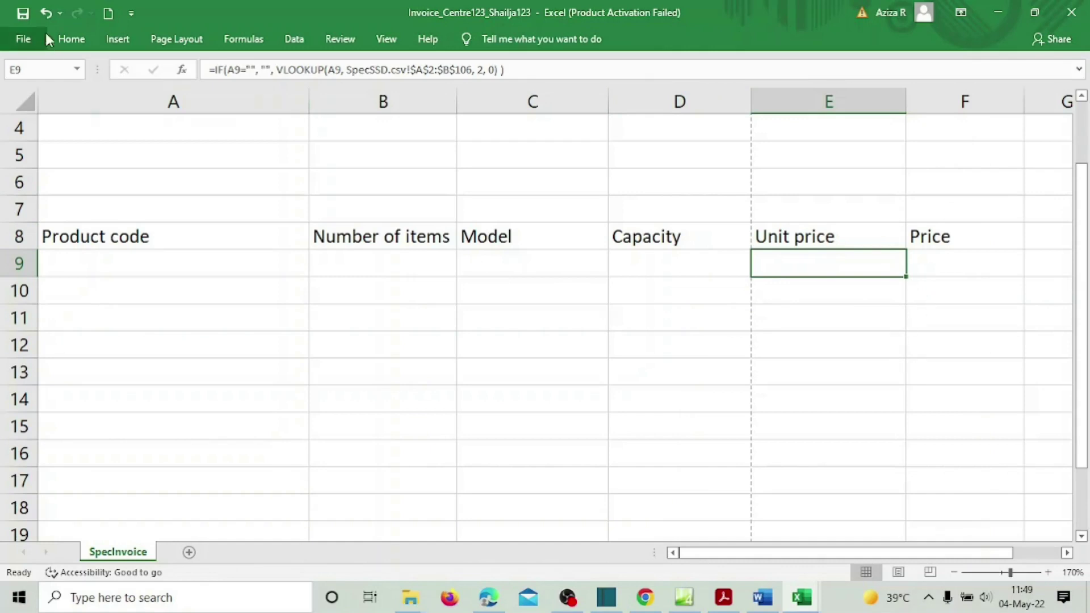
left_click(23, 12)
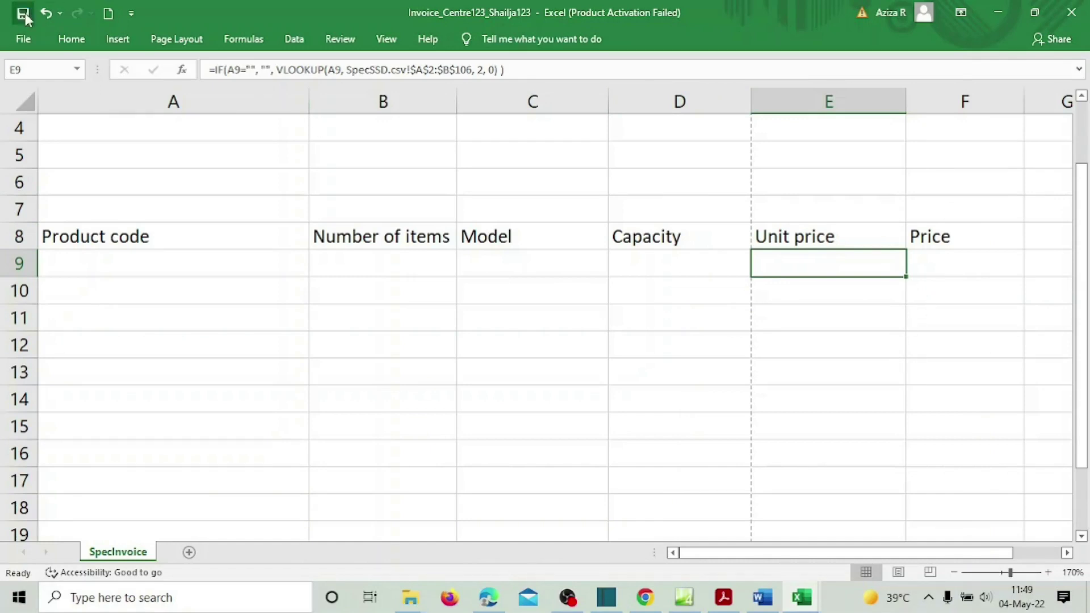
Highlight question 10's empty-product-code requirement in yellow in the exam paper.
left_click(722, 598)
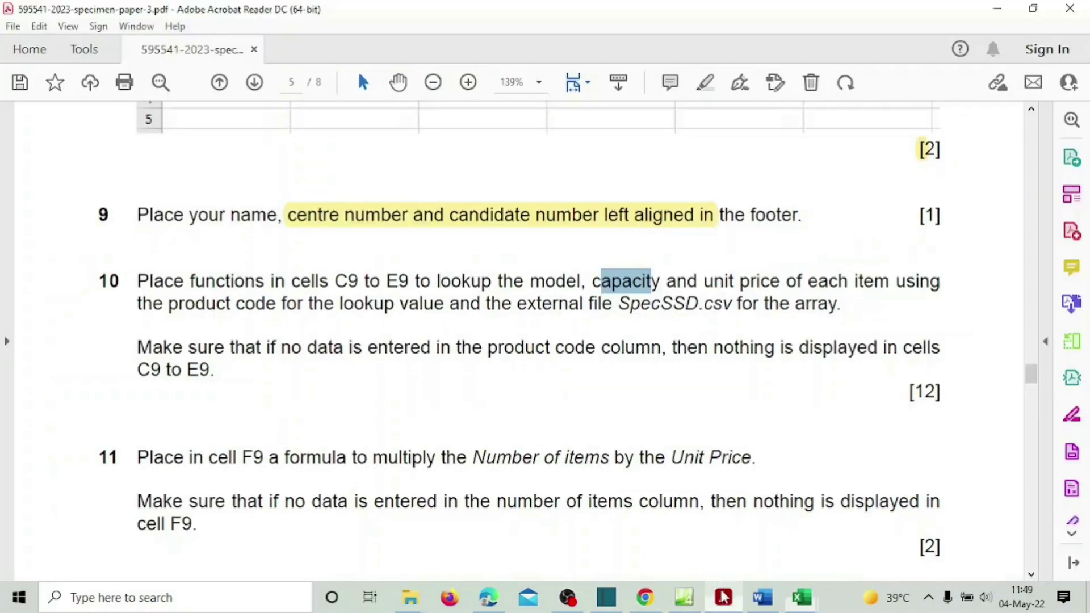
scroll(531, 457, "down", 3)
mouse_move(115, 190)
left_mouse_down()
mouse_move(185, 326)
mouse_move(236, 295)
left_mouse_up()
left_click(210, 343)
Mark 'Unit Price' and 'Number of items' in question 11, then go to invoice cell B9.
scroll(302, 323, "down", 3)
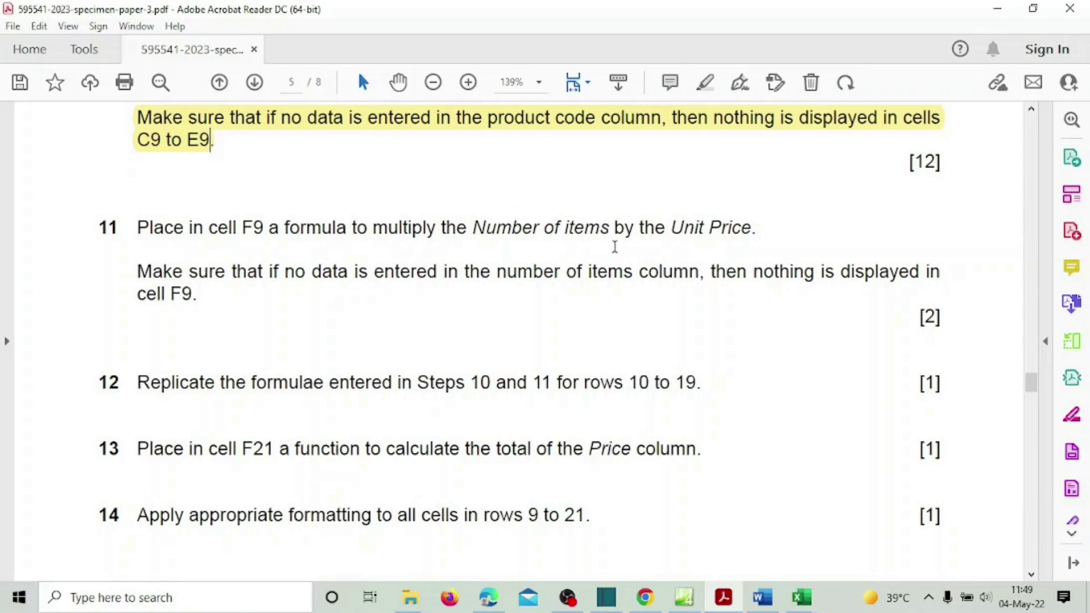
left_click_drag(670, 225, 751, 226)
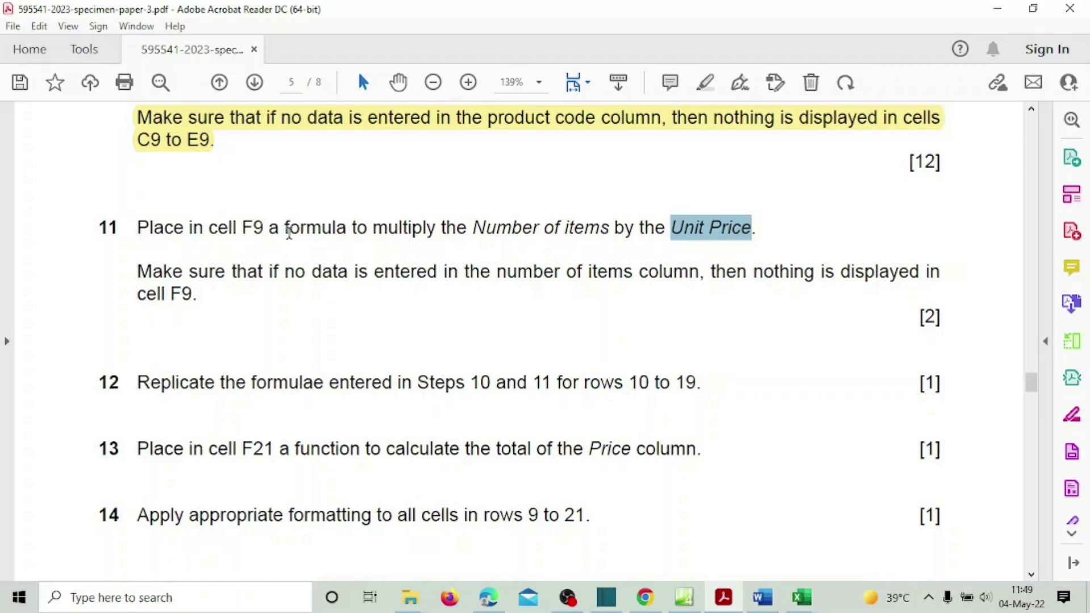
left_click_drag(473, 227, 609, 228)
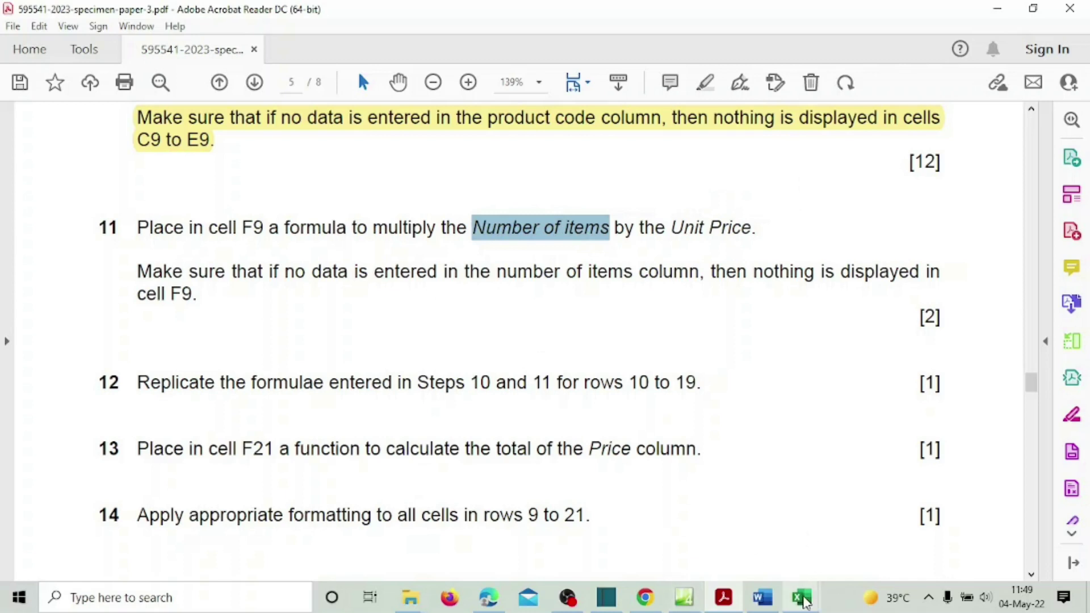
mouse_move(802, 597)
left_click(679, 559)
left_click(358, 271)
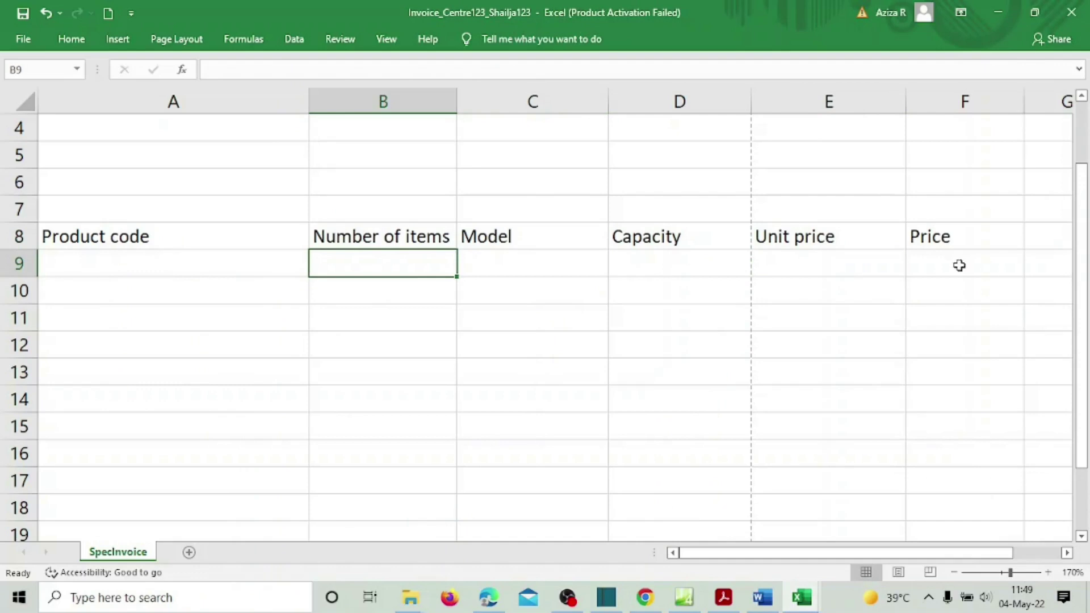
left_click_drag(737, 554, 797, 554)
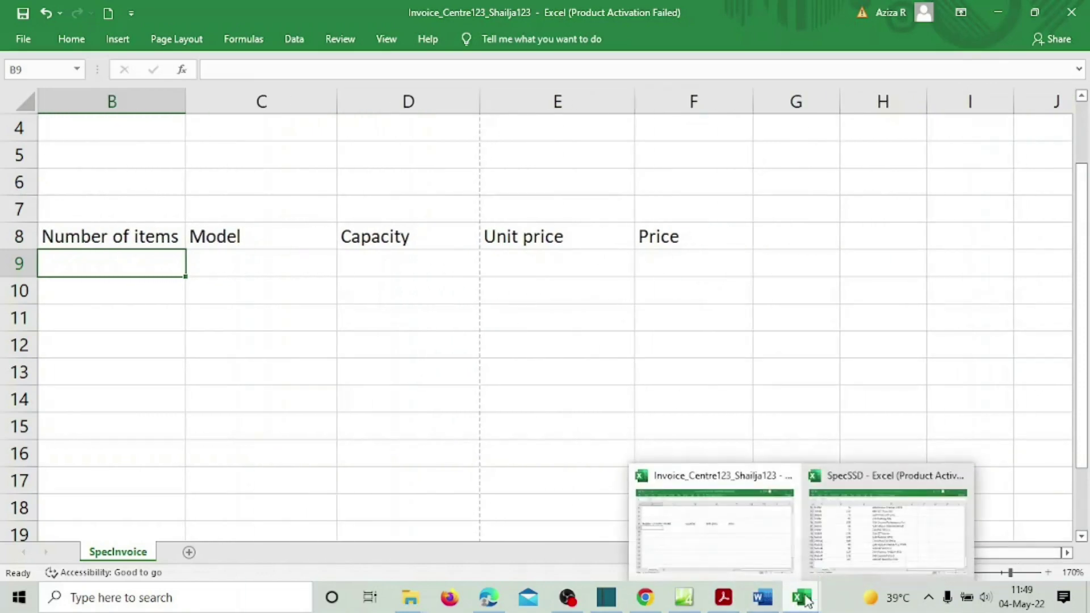
left_click(726, 599)
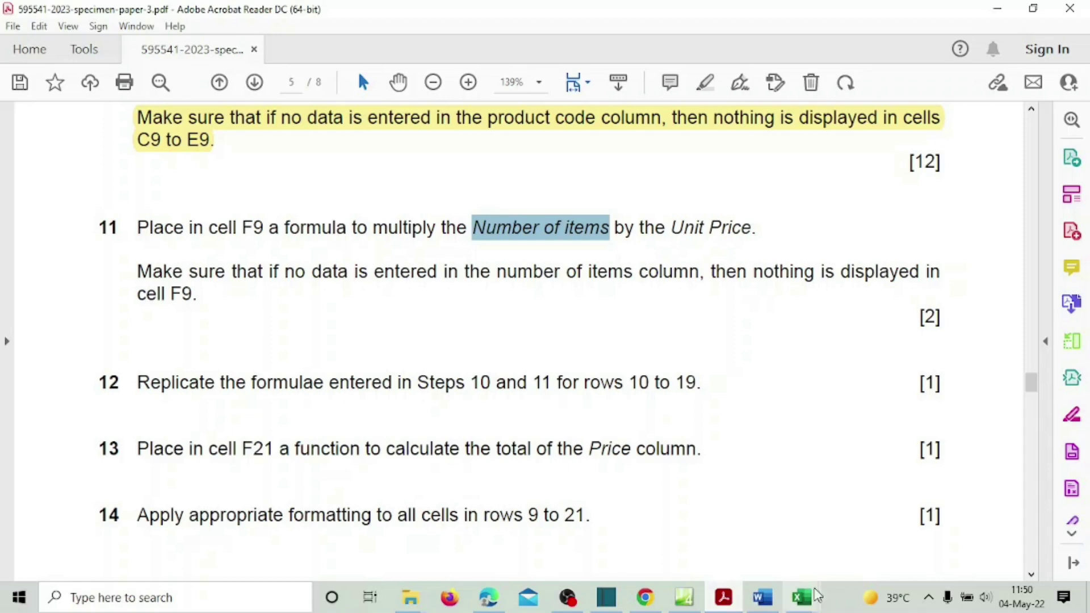
mouse_move(802, 598)
left_click(765, 561)
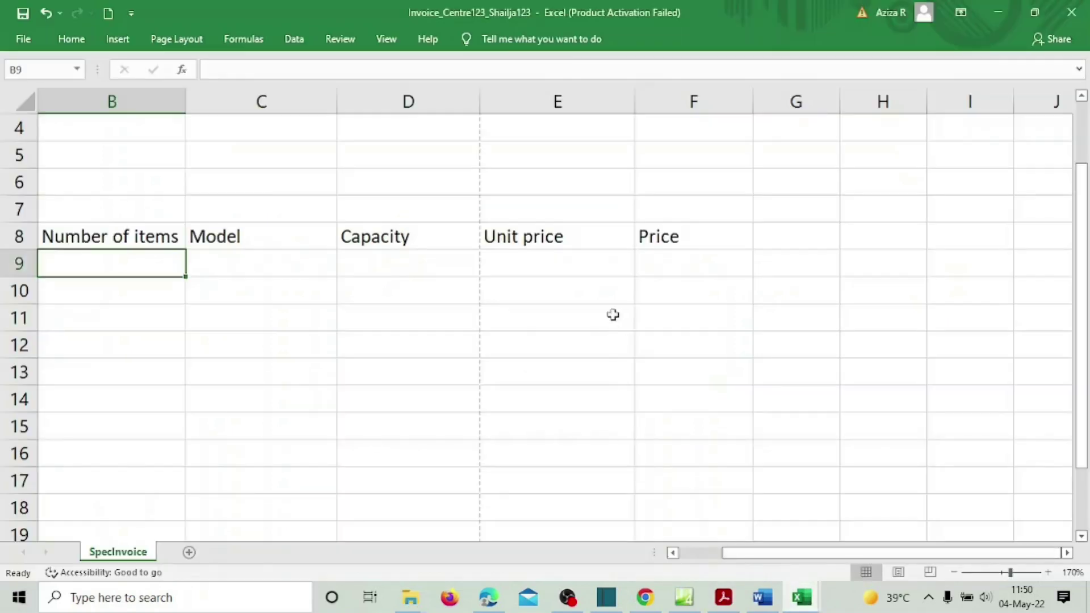
left_click(662, 258)
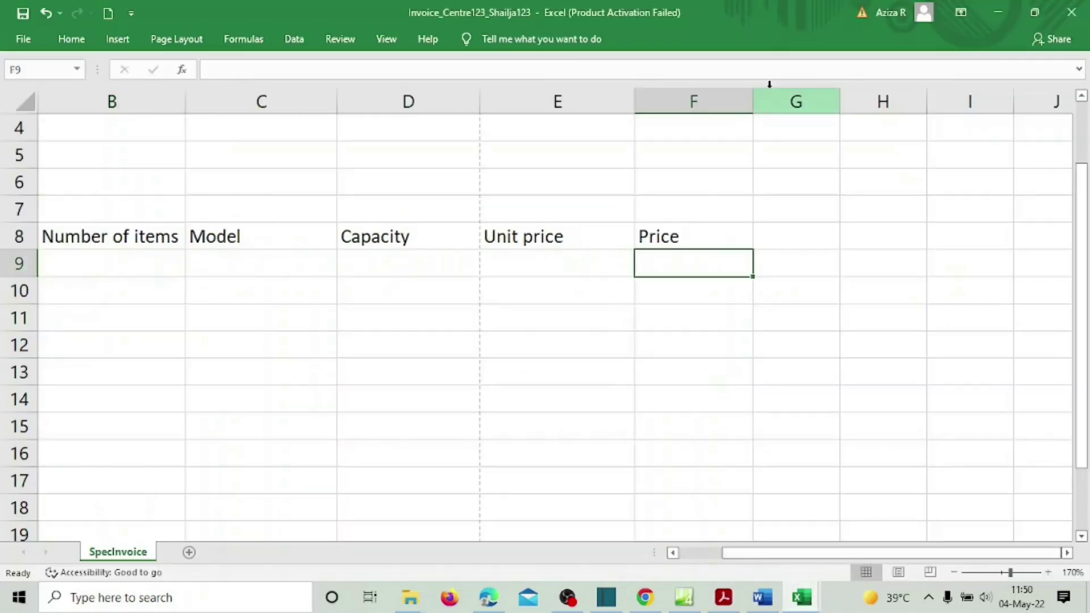
Widen column F and enter =B9*E9 in the Price cell F9.
left_click_drag(753, 102, 798, 104)
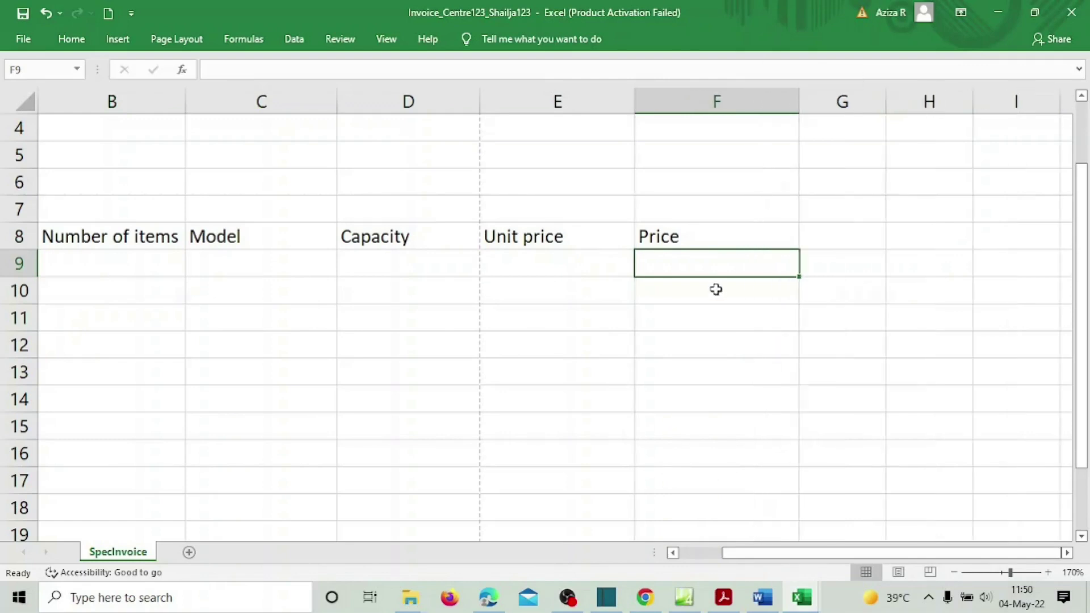
type("=")
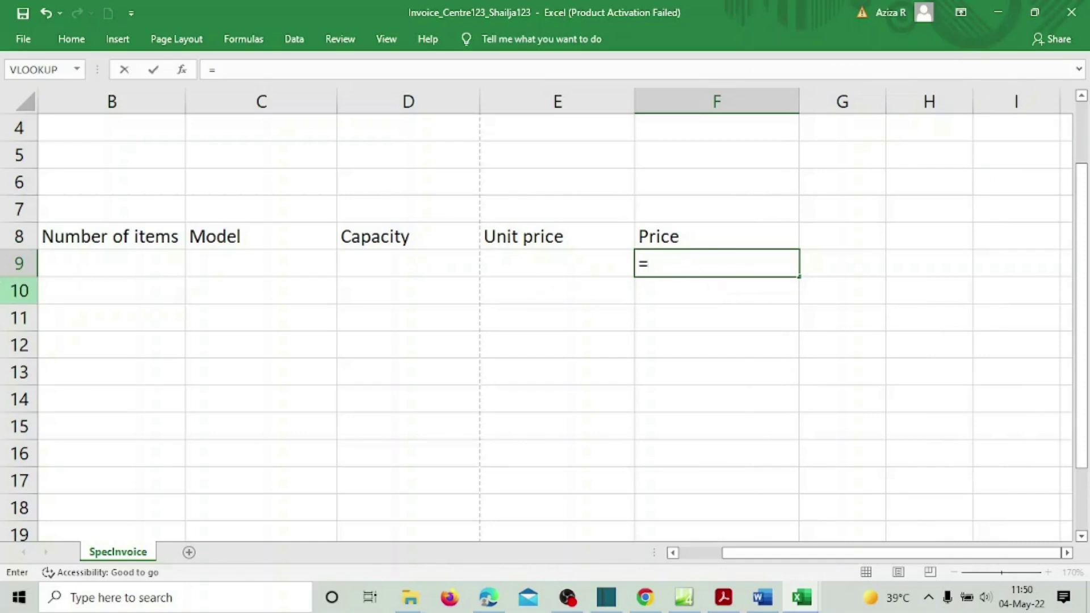
left_click(80, 256)
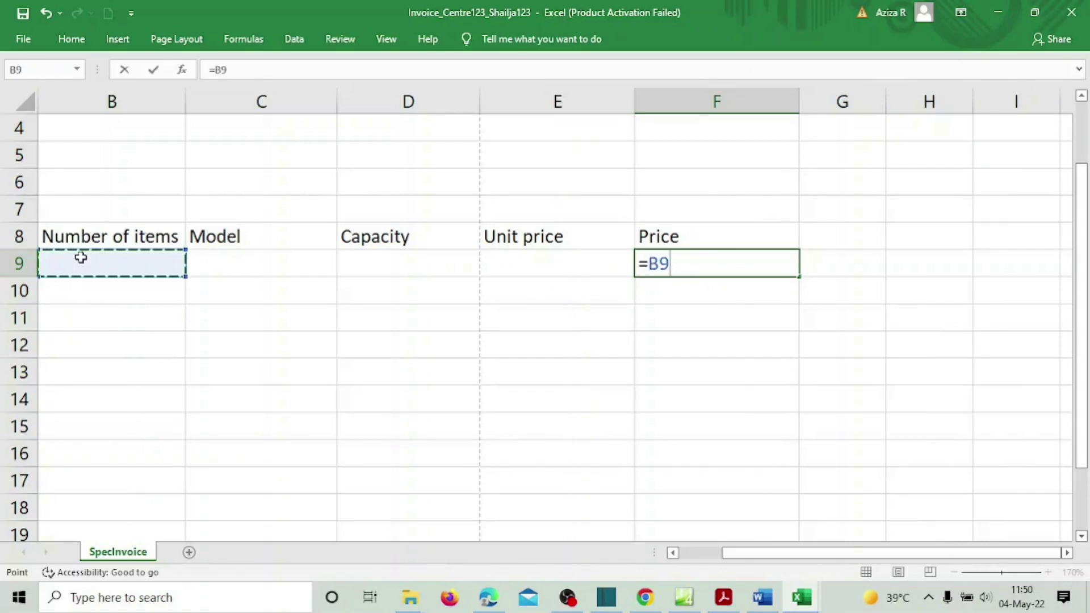
type("*")
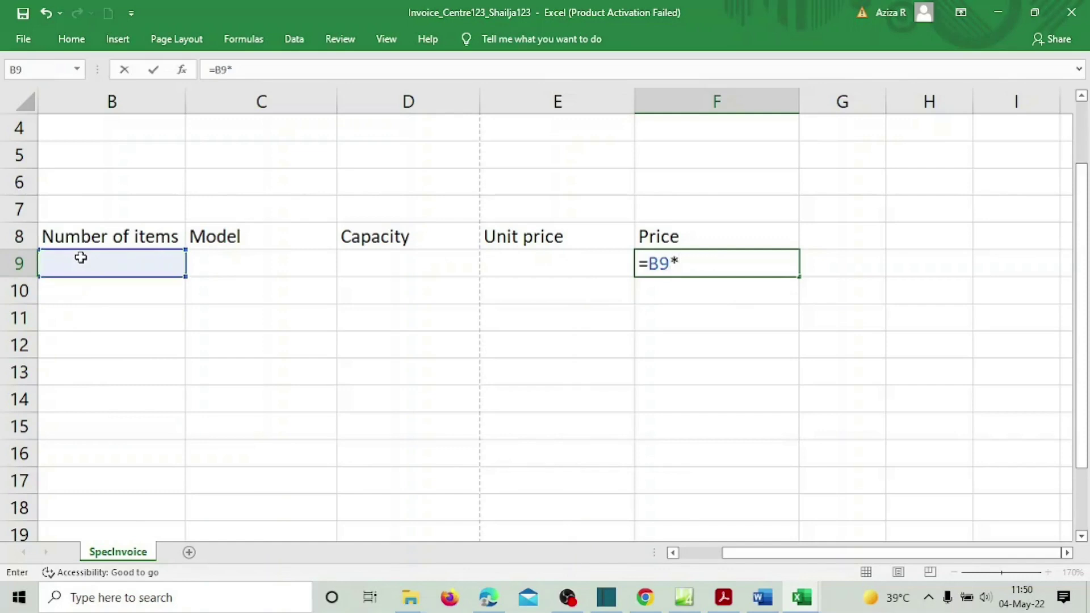
left_click(551, 266)
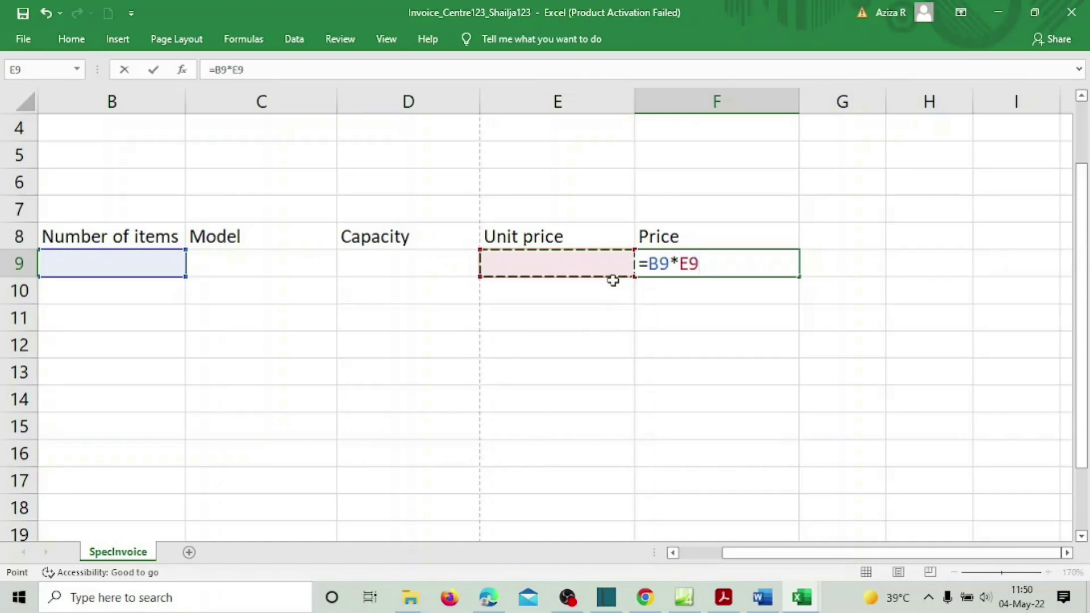
key("Return")
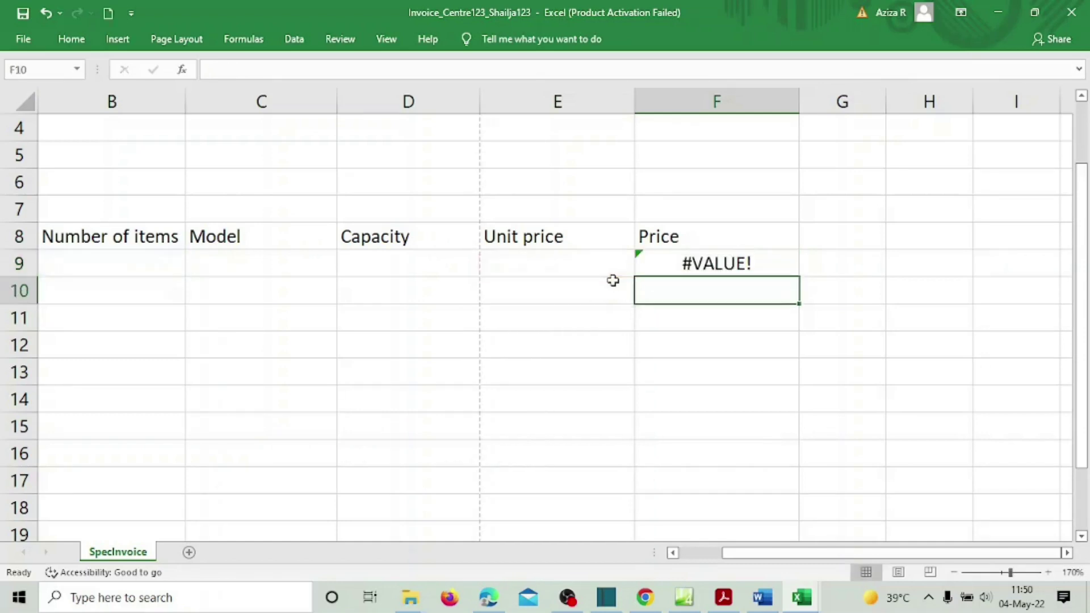
Begin an IF in F9's formula that tests whether B9 is empty.
left_click(719, 264)
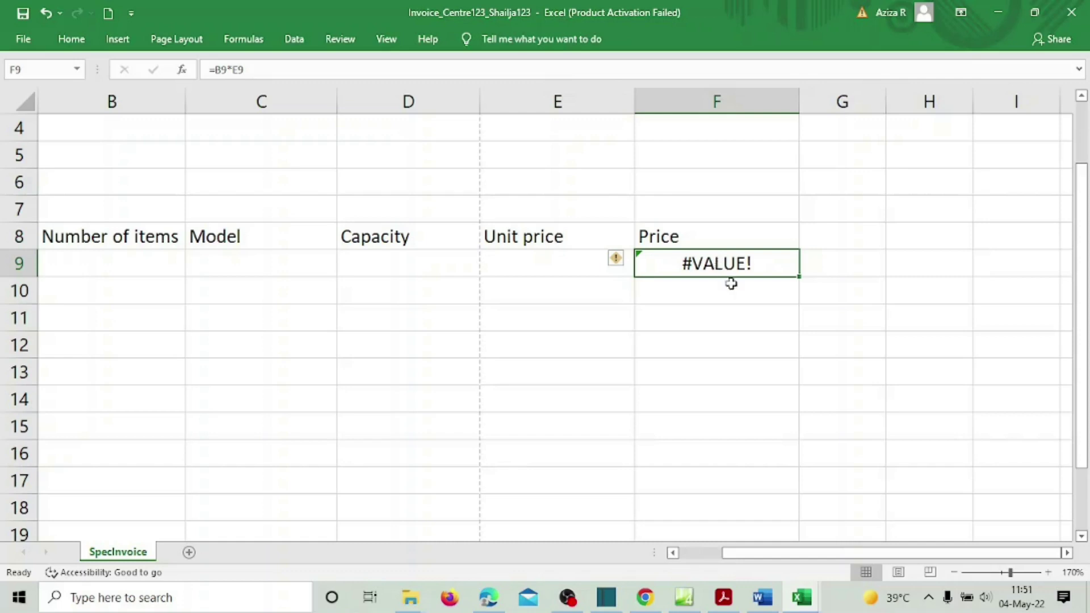
left_click(217, 73)
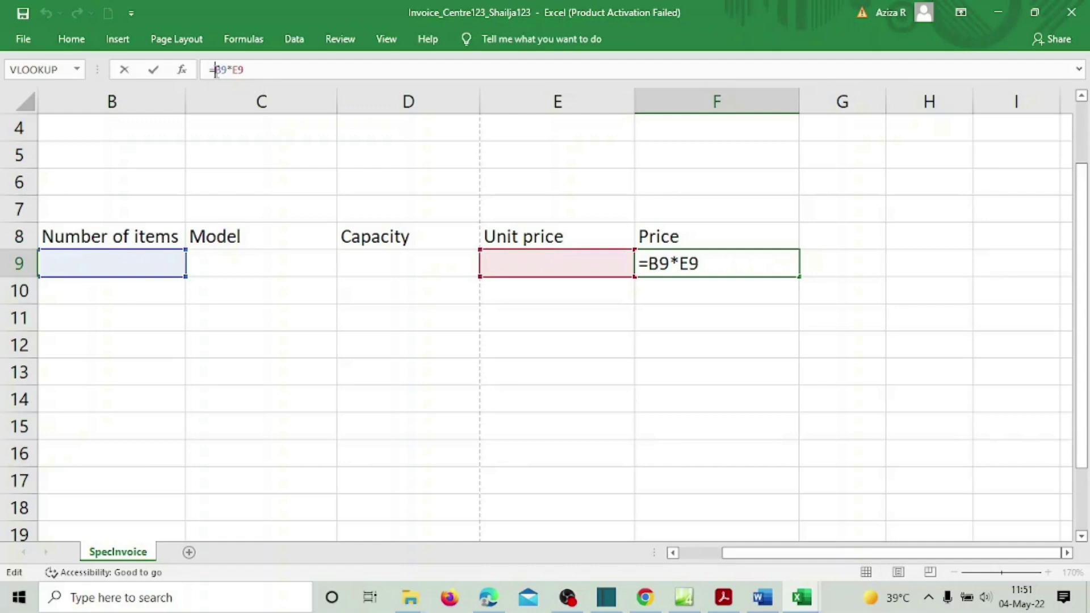
type("IF")
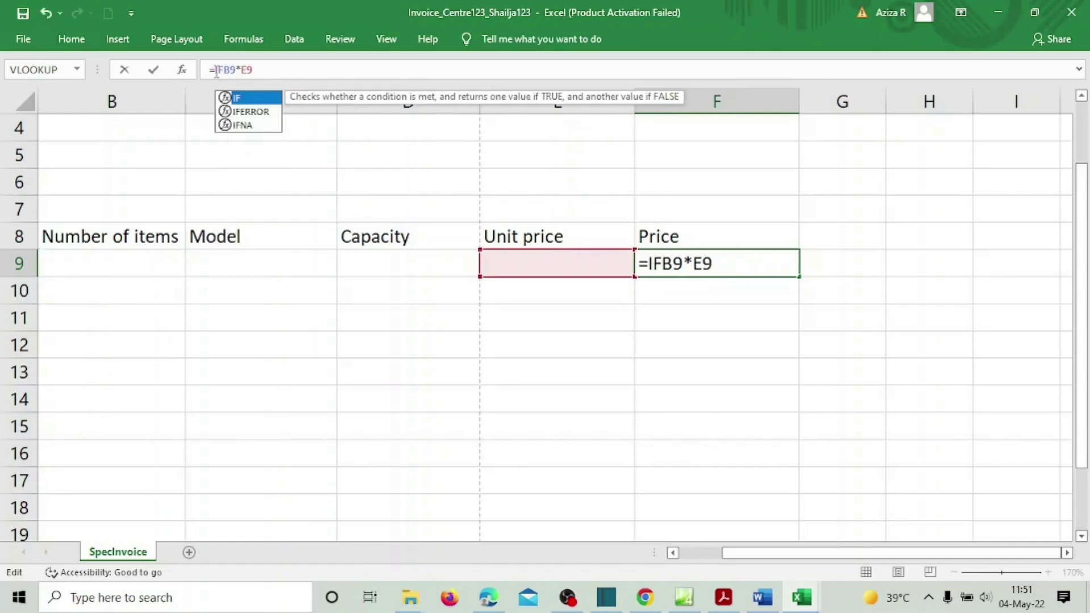
type("(")
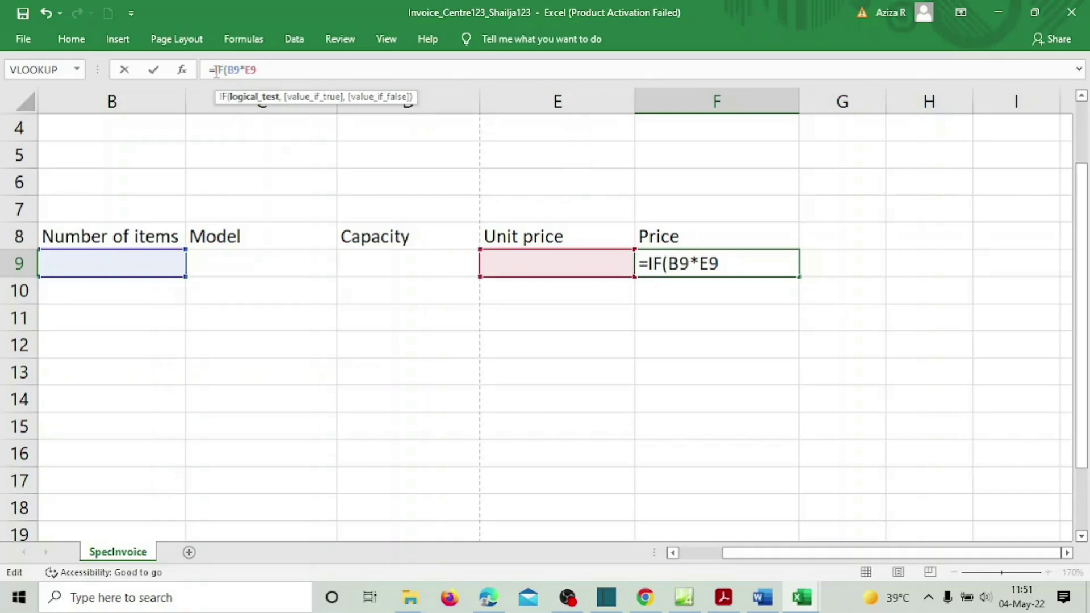
left_click(88, 257)
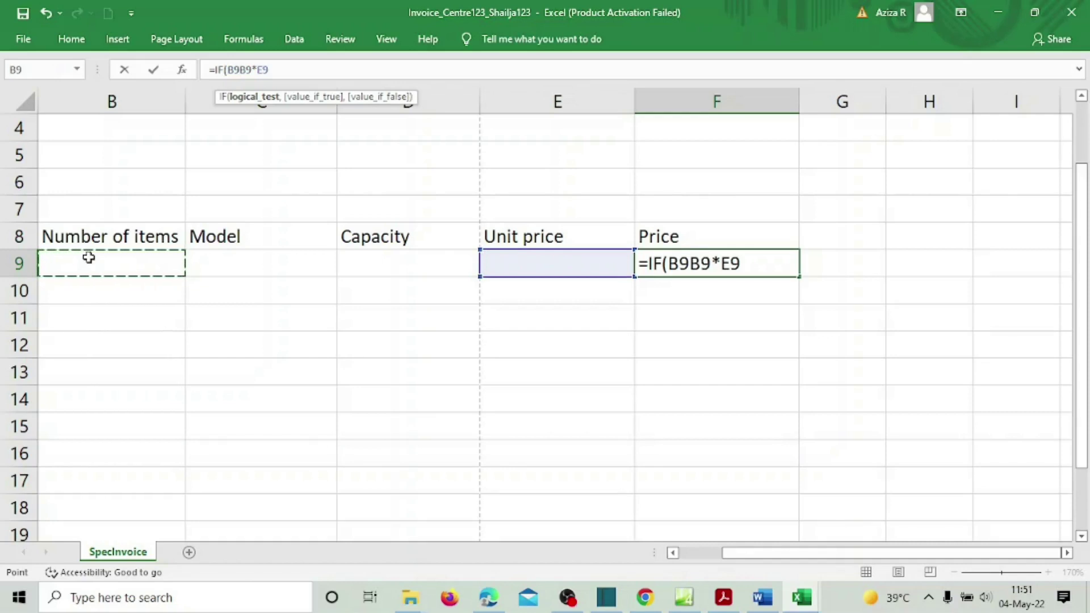
type("=\"")
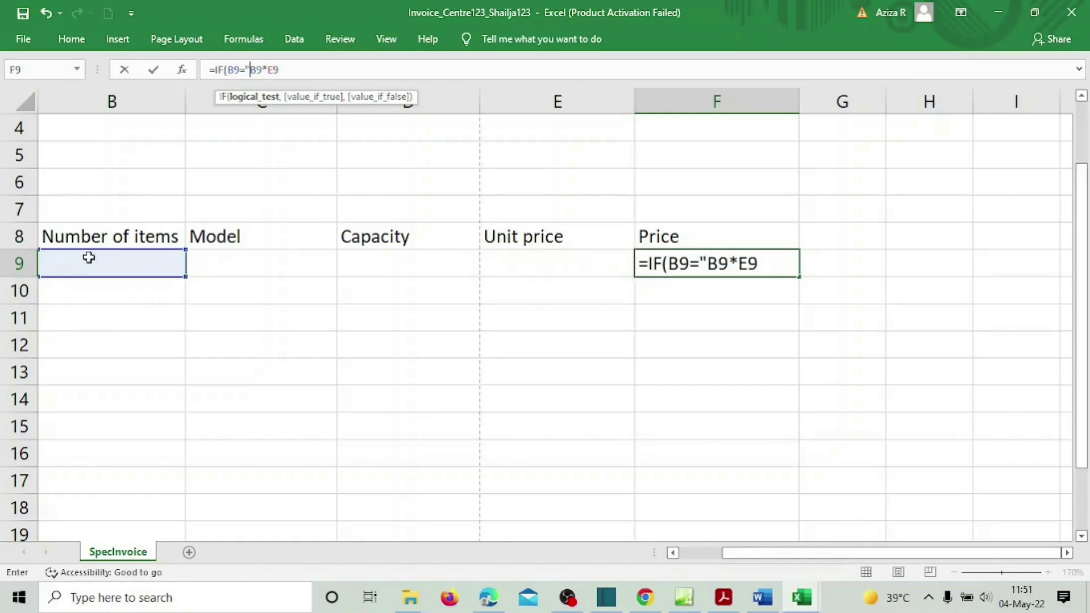
type("\"")
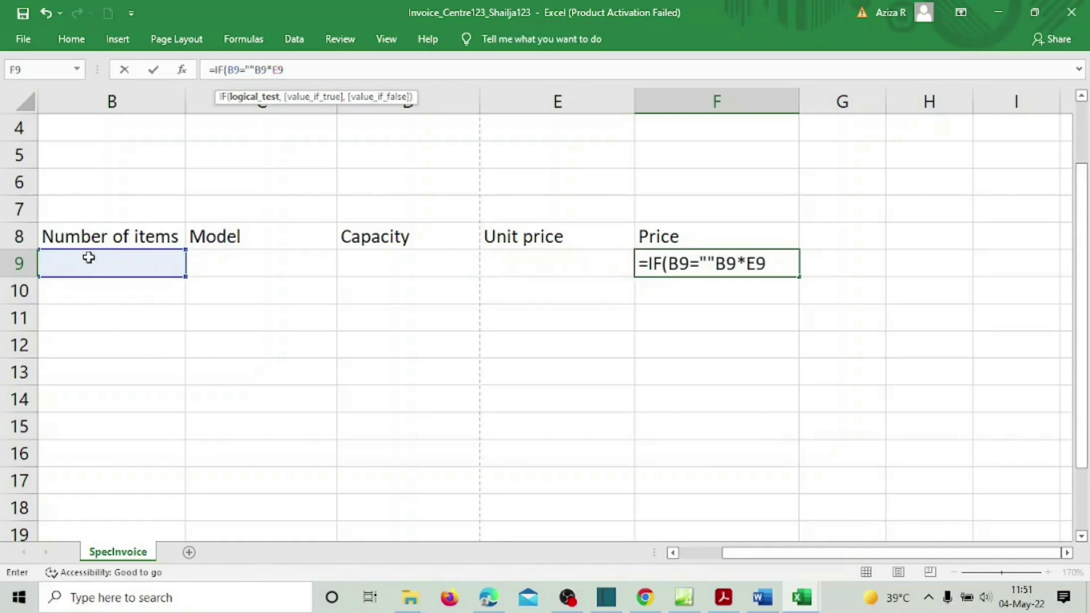
type(", ")
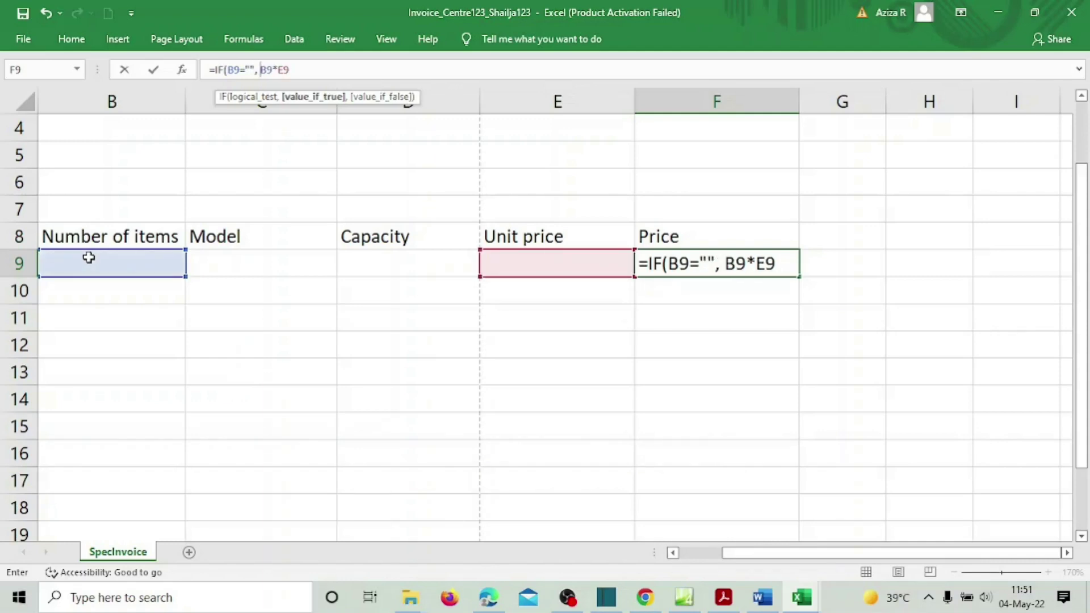
type("\"")
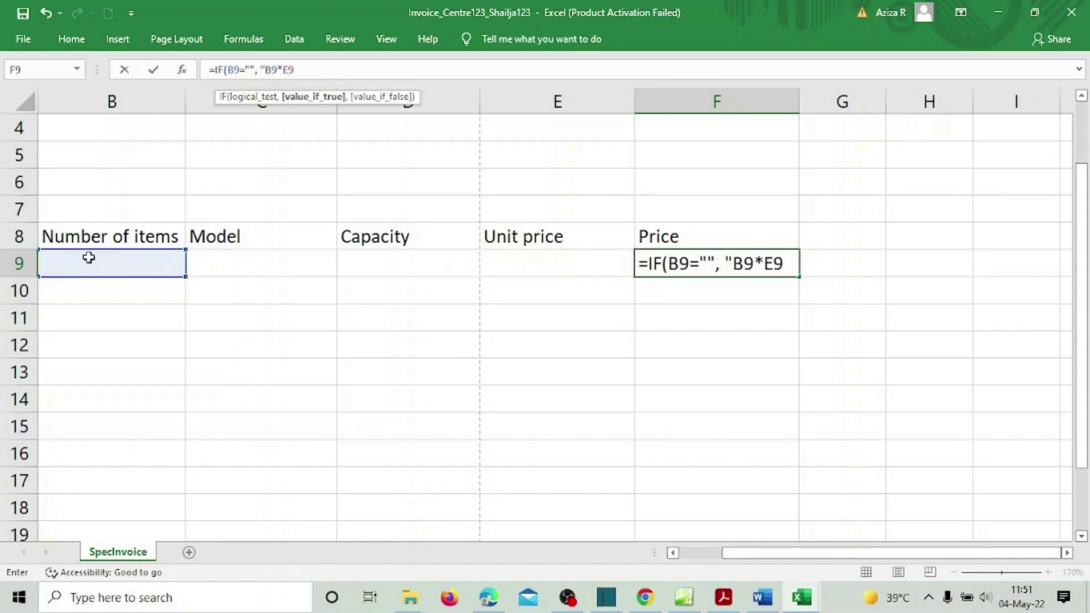
type("\",")
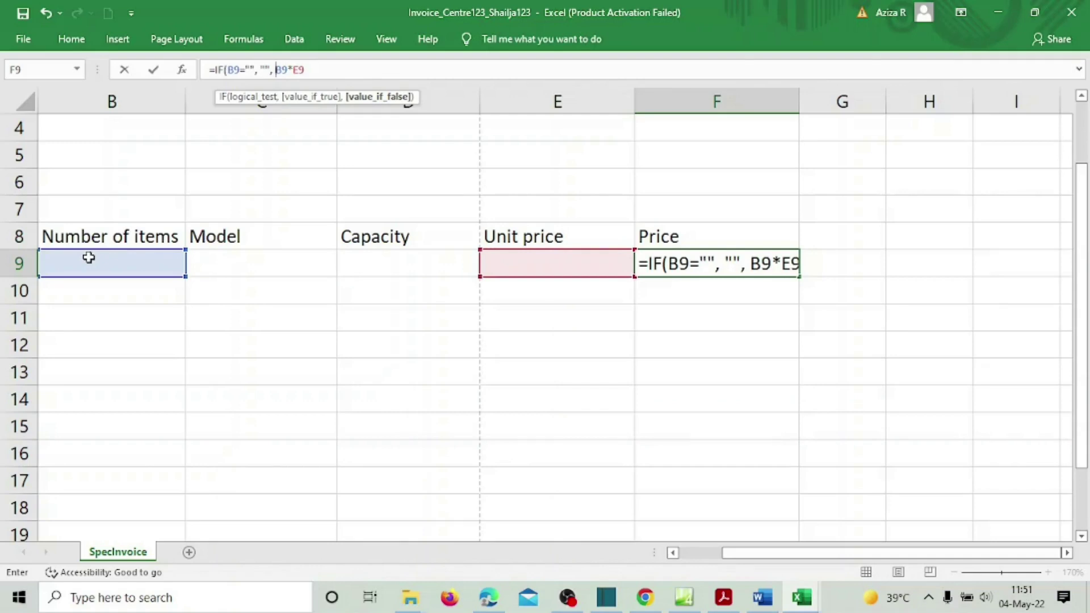
Remove the stray references and close F9's formula as =IF(B9="", "", B9*E9).
key("Right")
key("Right")
key("Right")
key("Right")
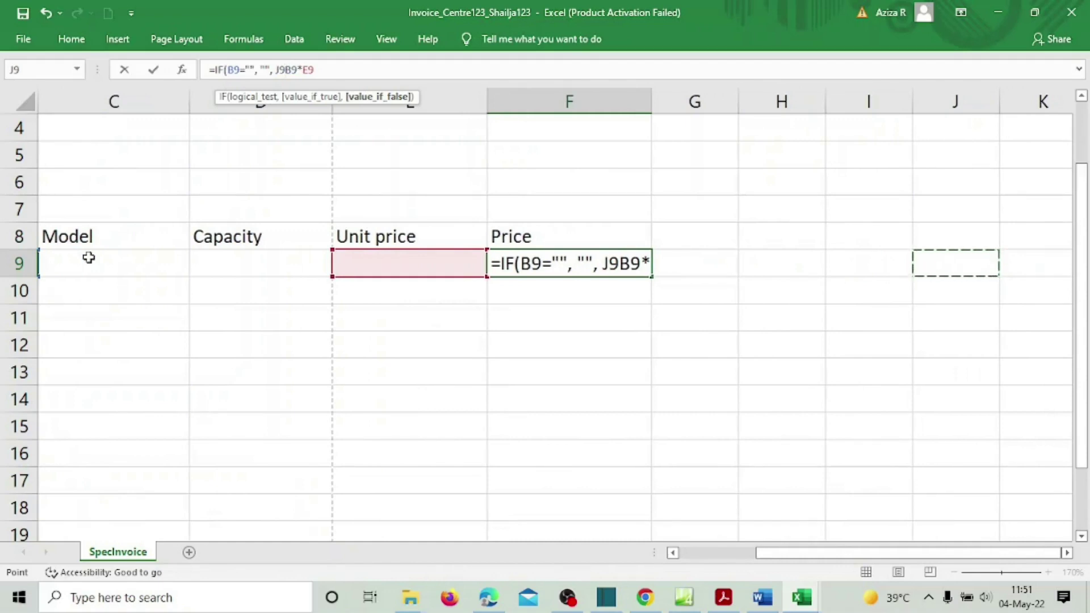
key("BackSpace")
key("BackSpace")
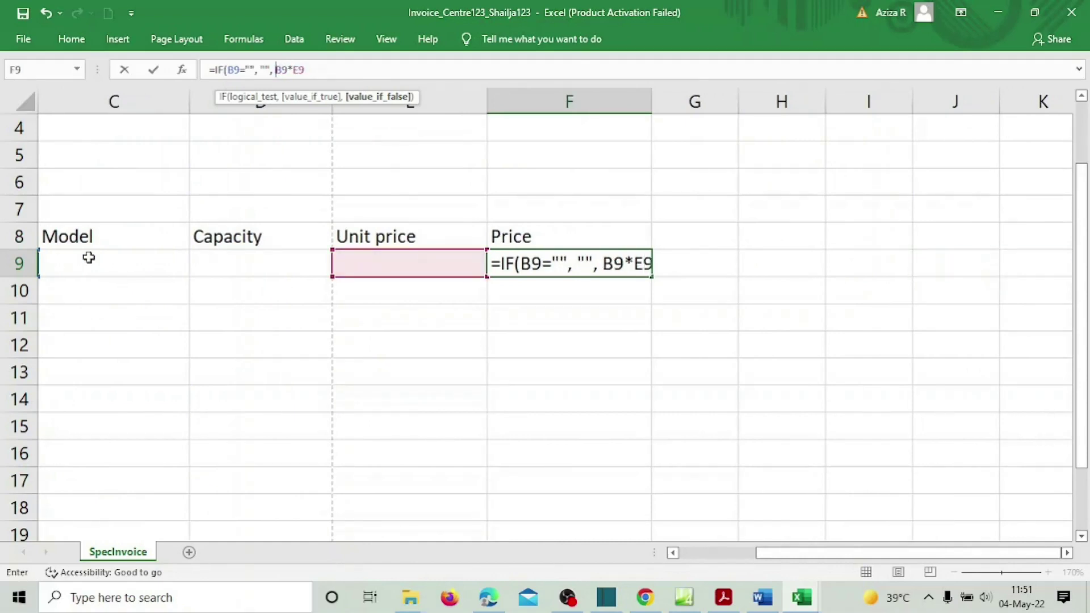
key("Right")
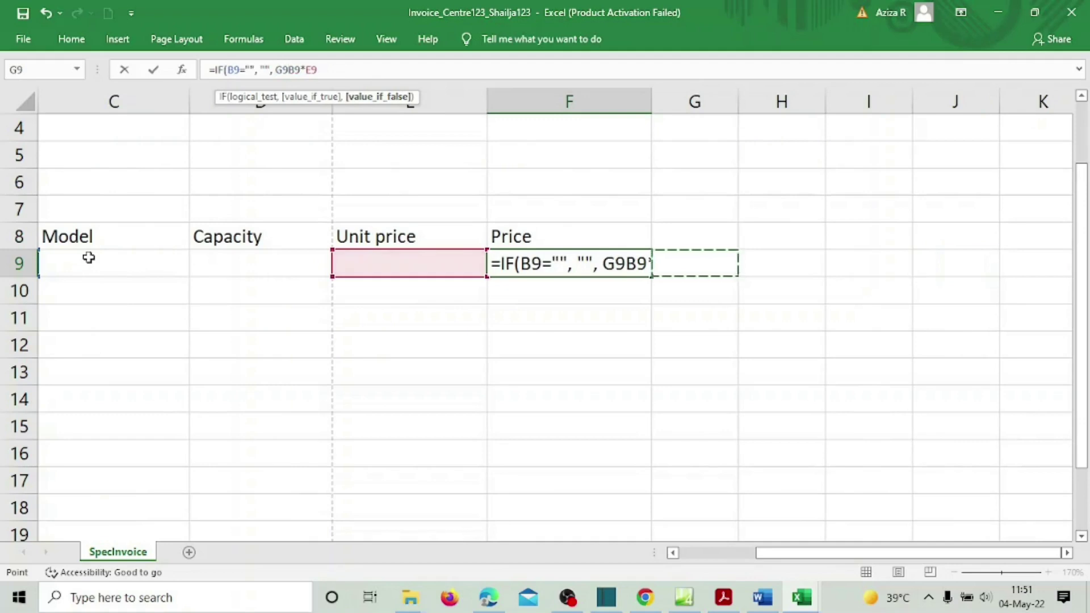
key("BackSpace")
key("BackSpace")
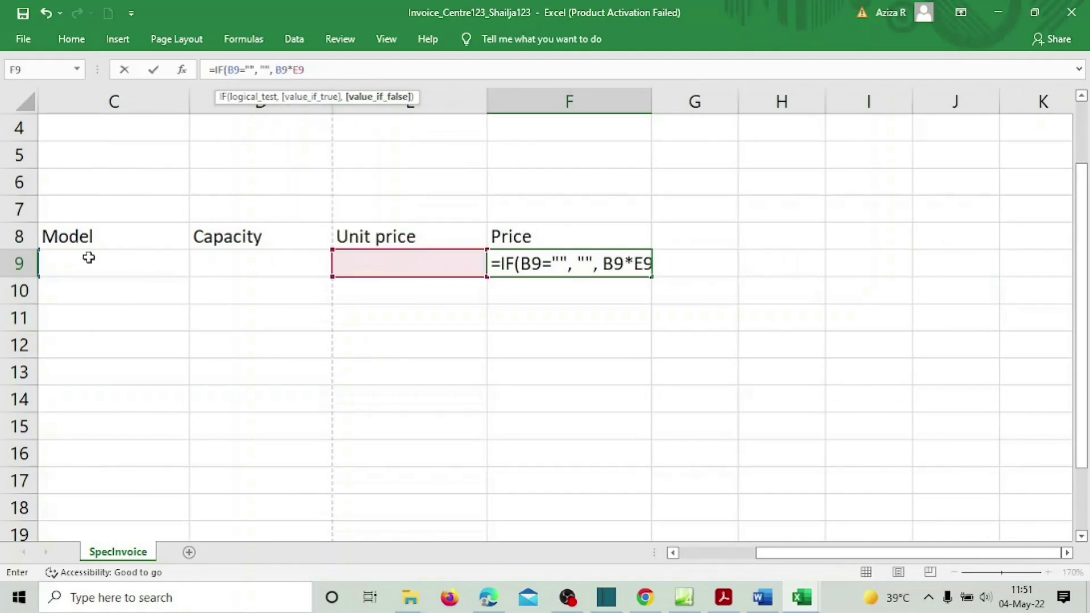
left_click(332, 71)
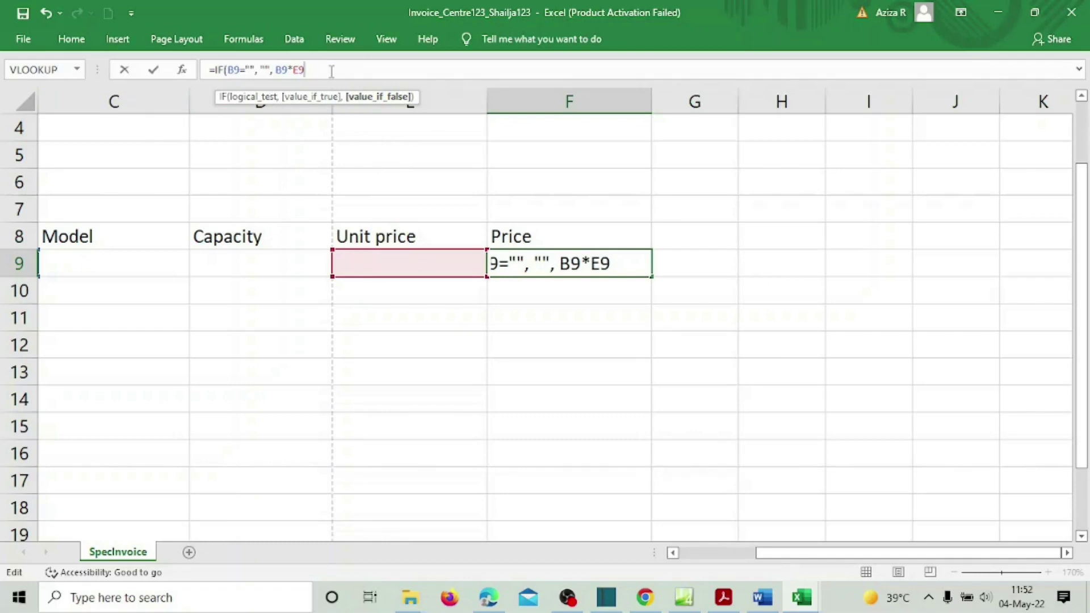
type(")")
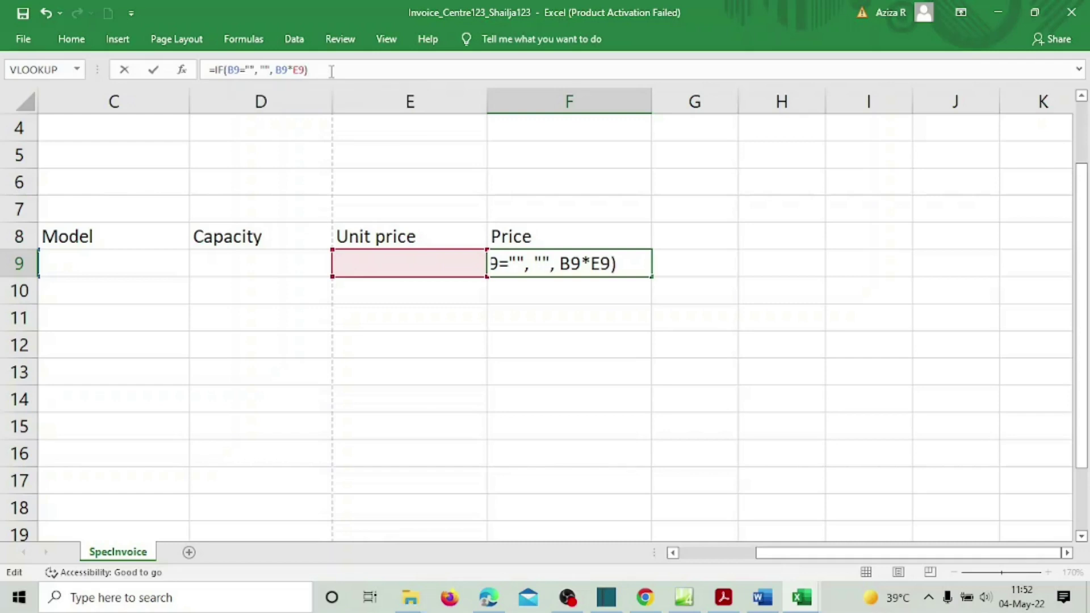
key("Return")
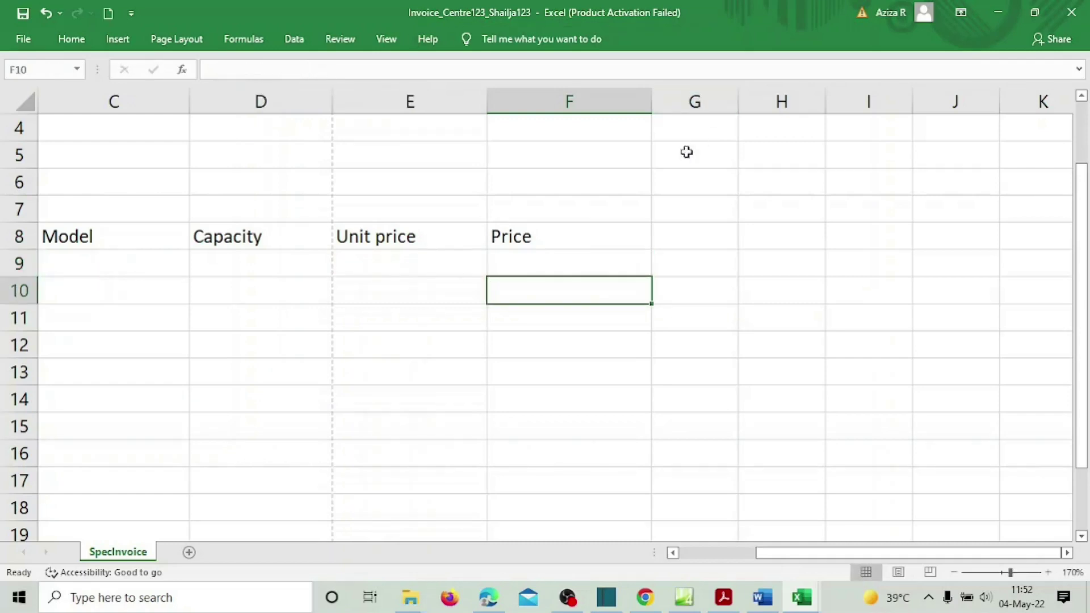
left_click(609, 255)
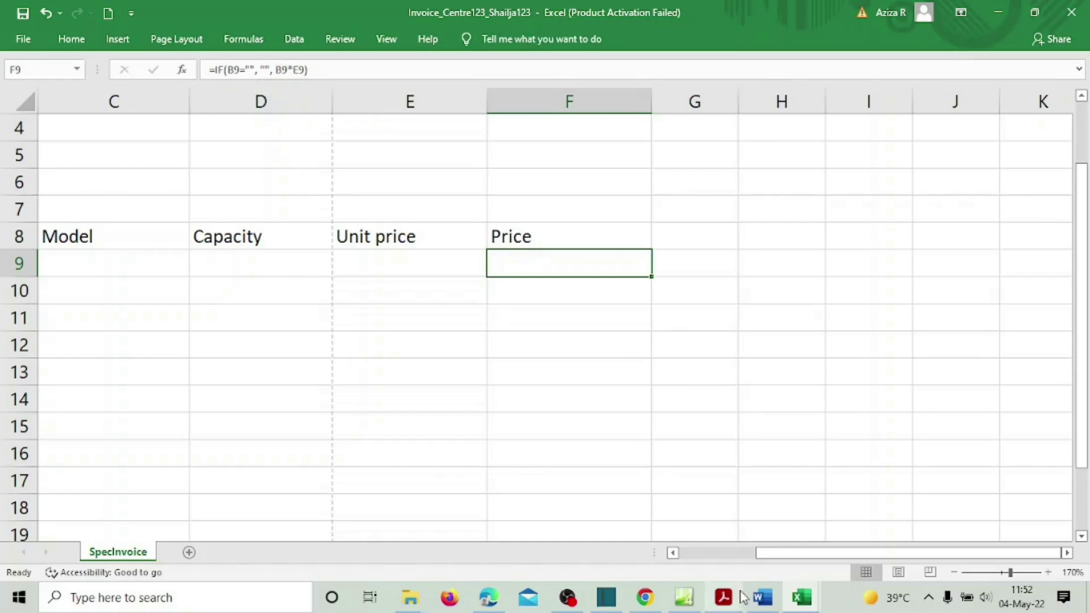
left_click(723, 597)
Highlight the whole of question 11 of the exam paper in yellow.
scroll(409, 361, "down", 1)
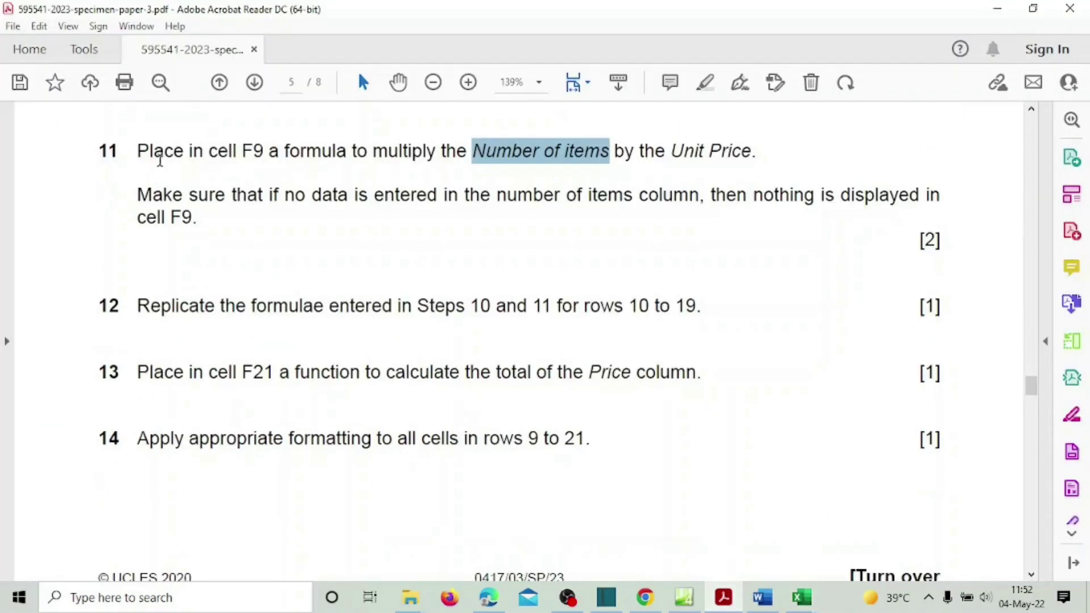
left_click(165, 149)
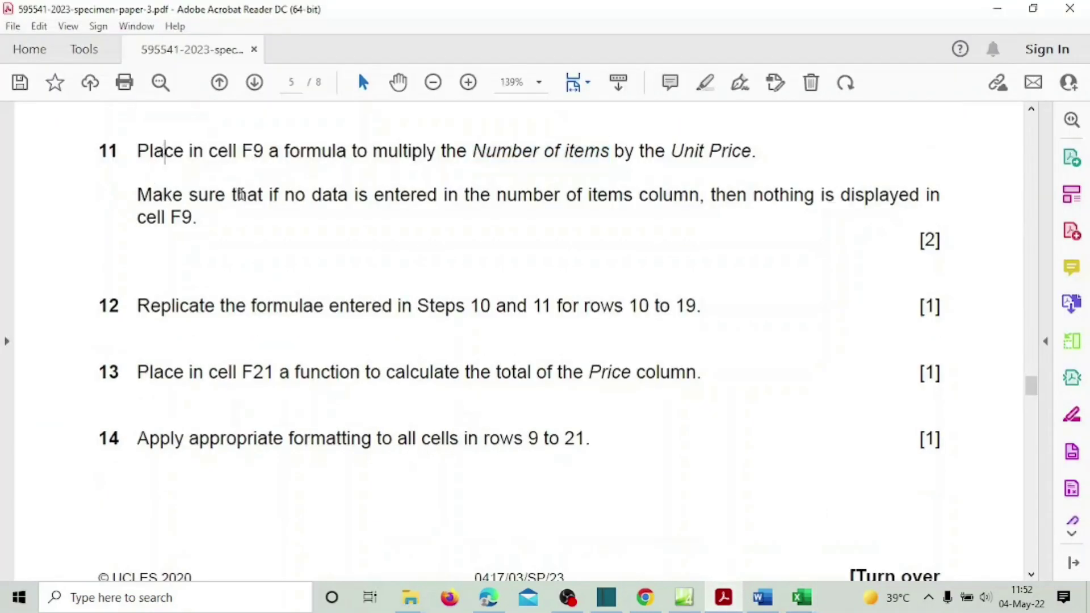
left_click_drag(238, 195, 920, 195)
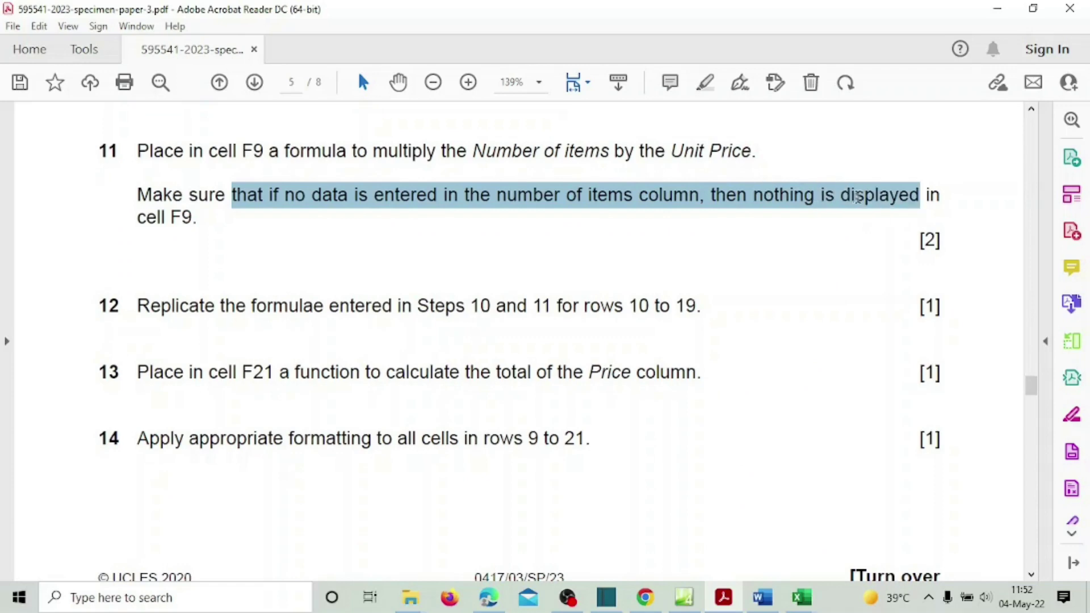
left_click_drag(109, 146, 193, 226)
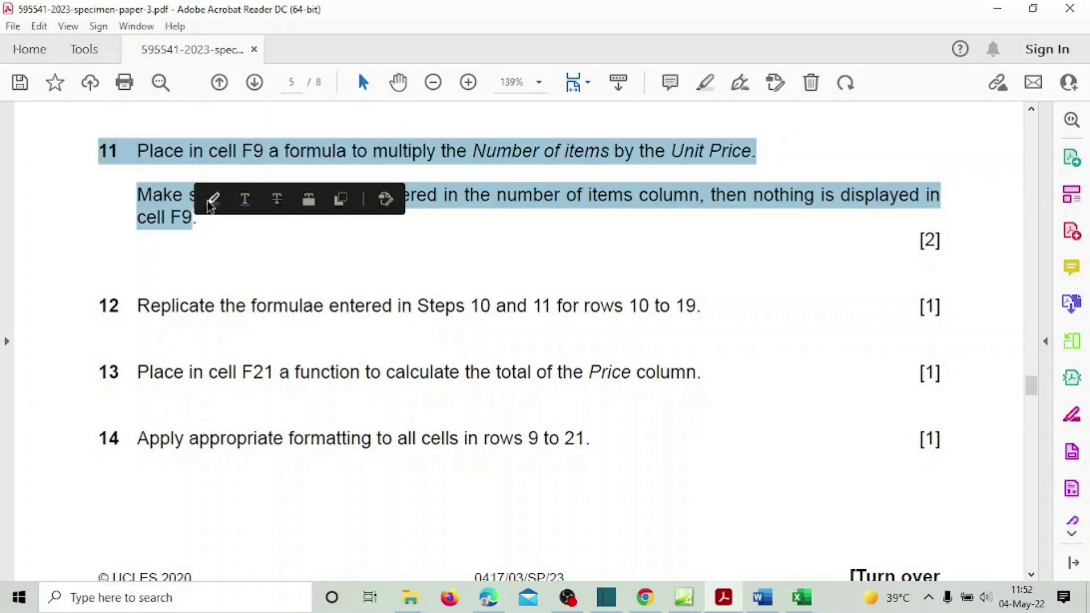
left_click(214, 197)
Bring the Invoice workbook in Excel back to the front.
scroll(357, 250, "down", 2)
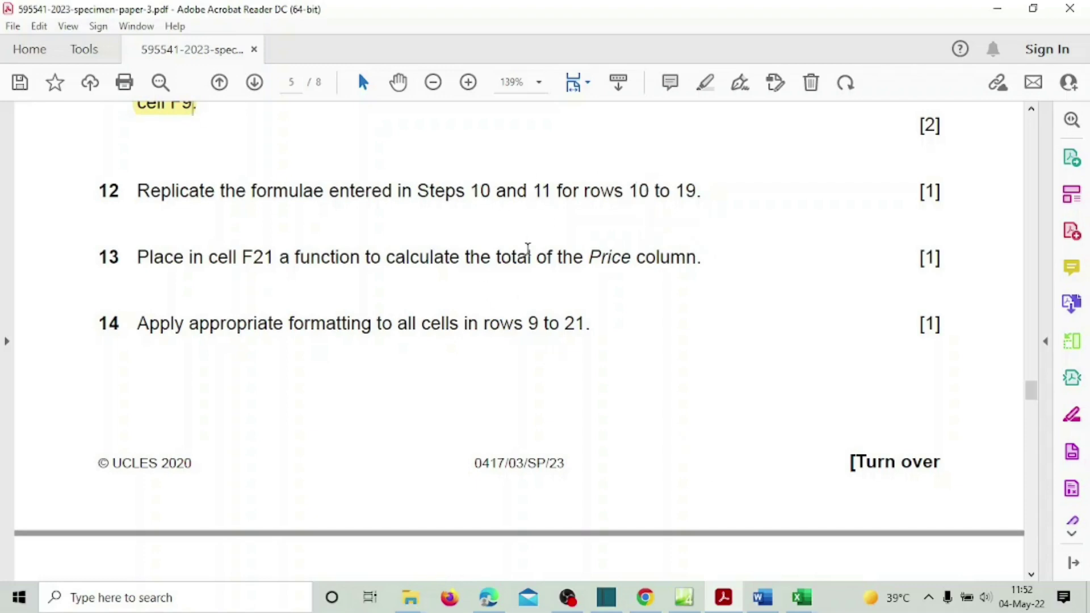
scroll(519, 297, "up", 6)
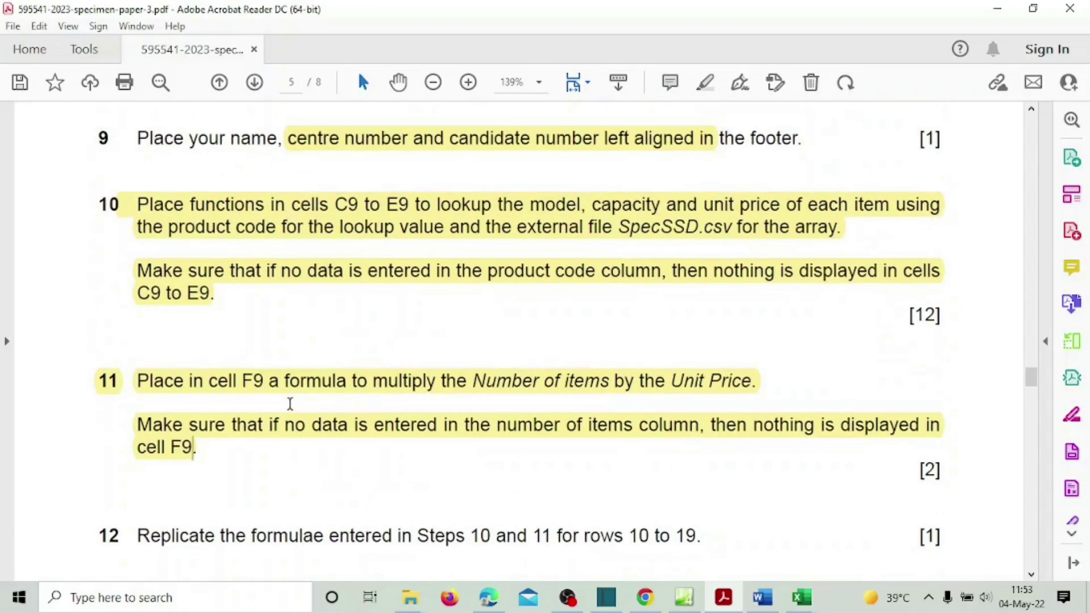
scroll(338, 370, "down", 5)
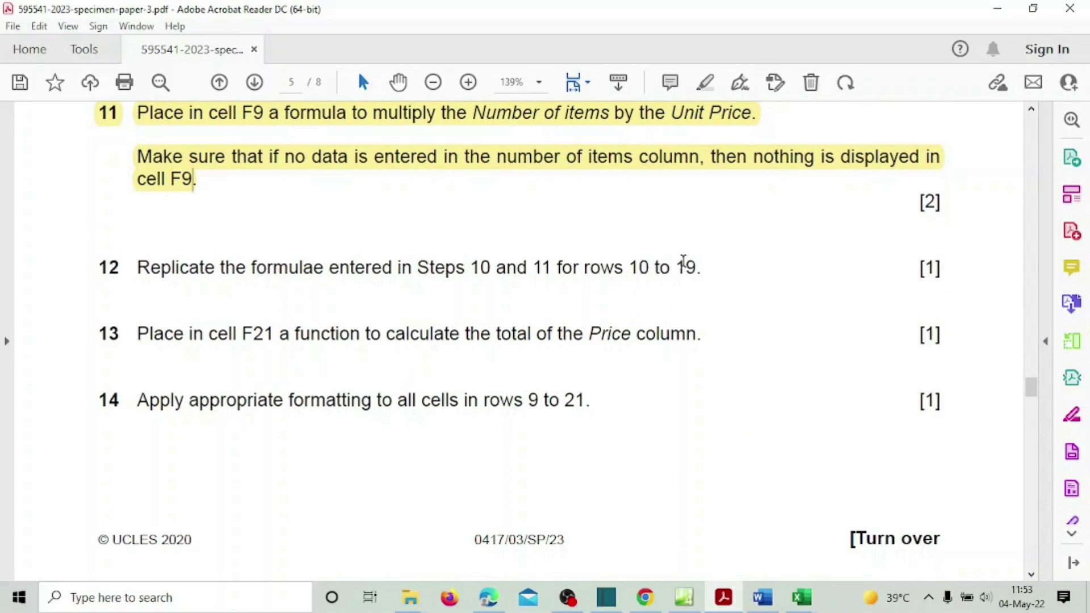
mouse_move(802, 597)
left_click(686, 522)
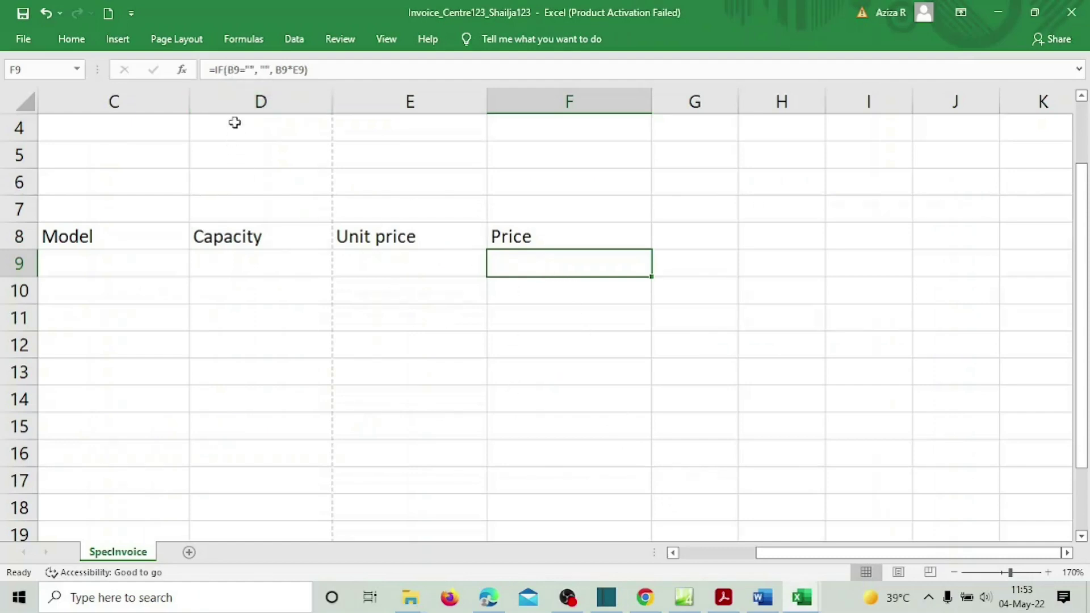
Change F9's formula to =IF($B9="", "", B9*E9) and scroll back to column A.
left_click(227, 69)
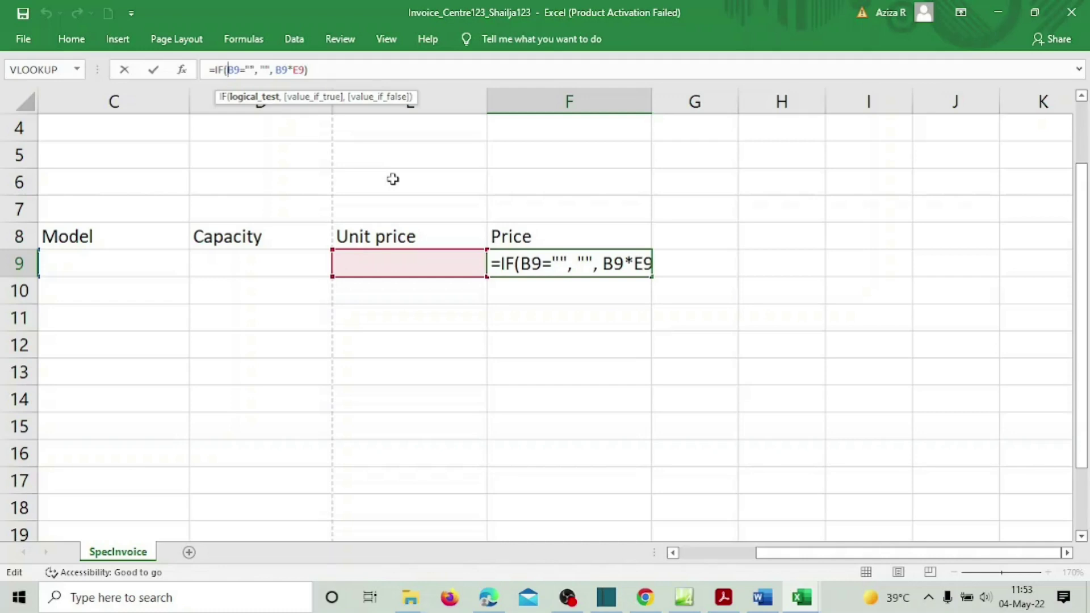
type("$")
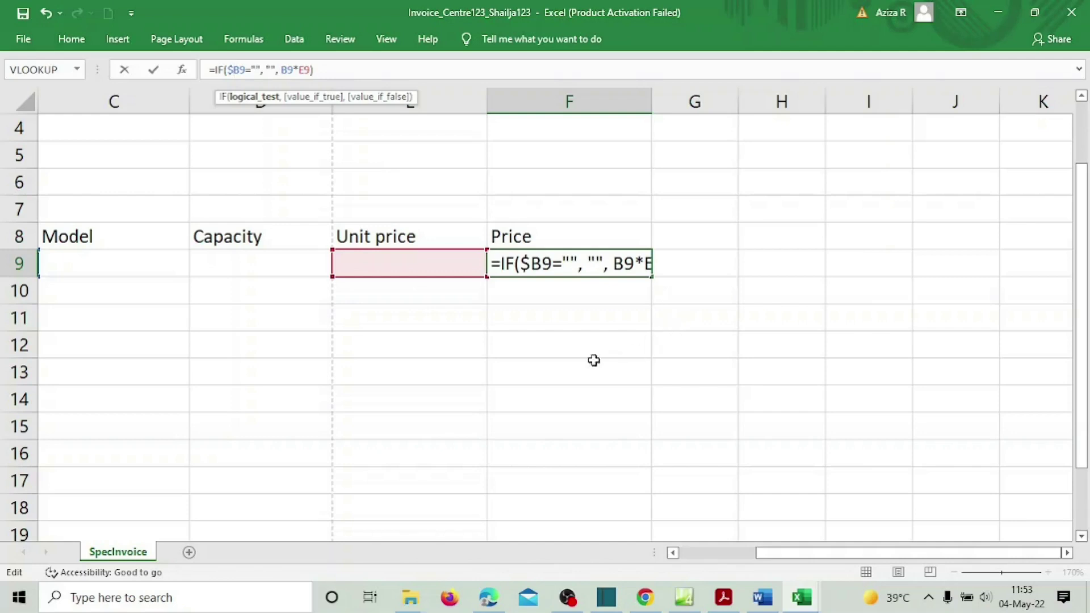
key("Return")
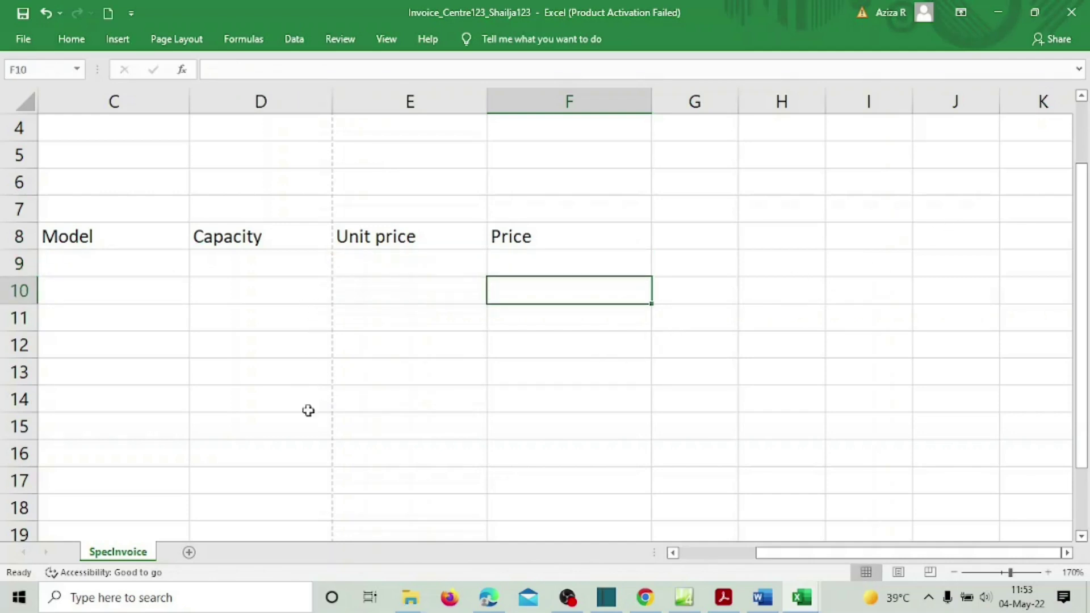
left_click_drag(854, 552, 767, 568)
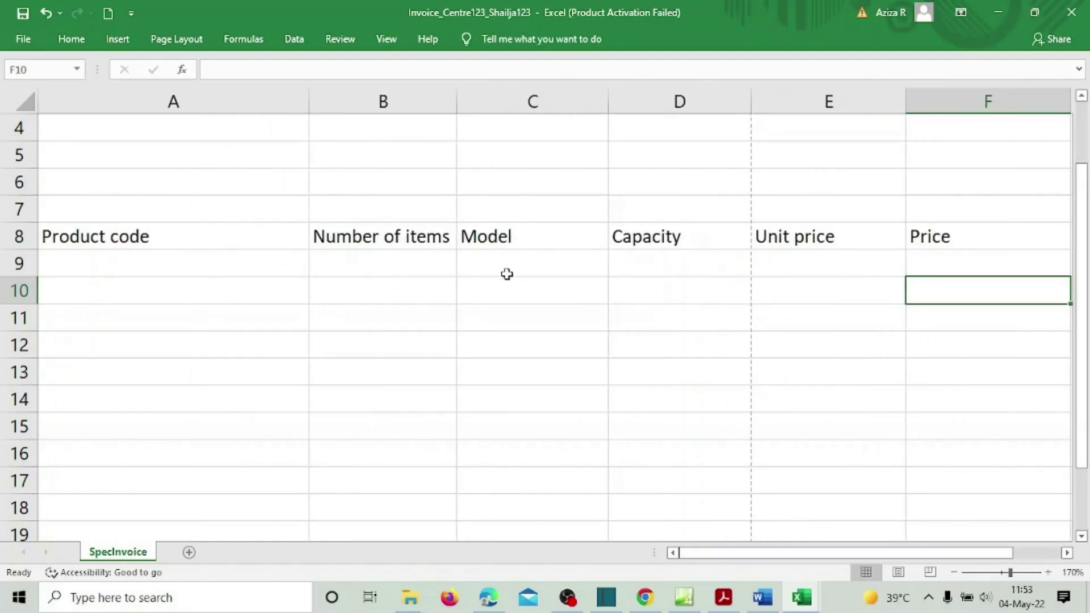
Fill the row 9 formulas in C9, D9, E9 and F9 down to row 19.
left_click(517, 259)
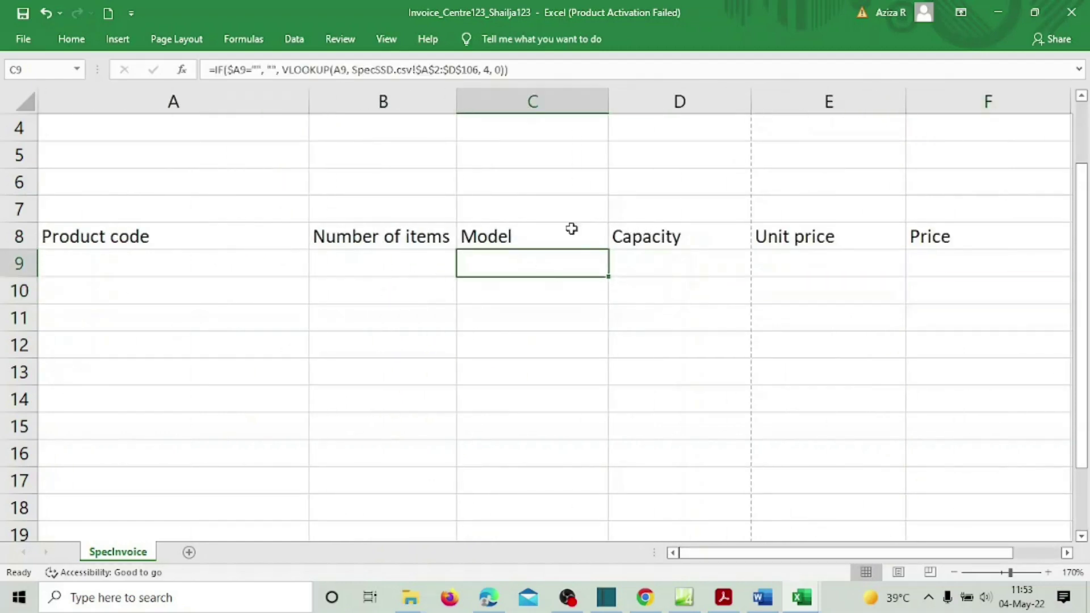
left_click_drag(609, 278, 587, 535)
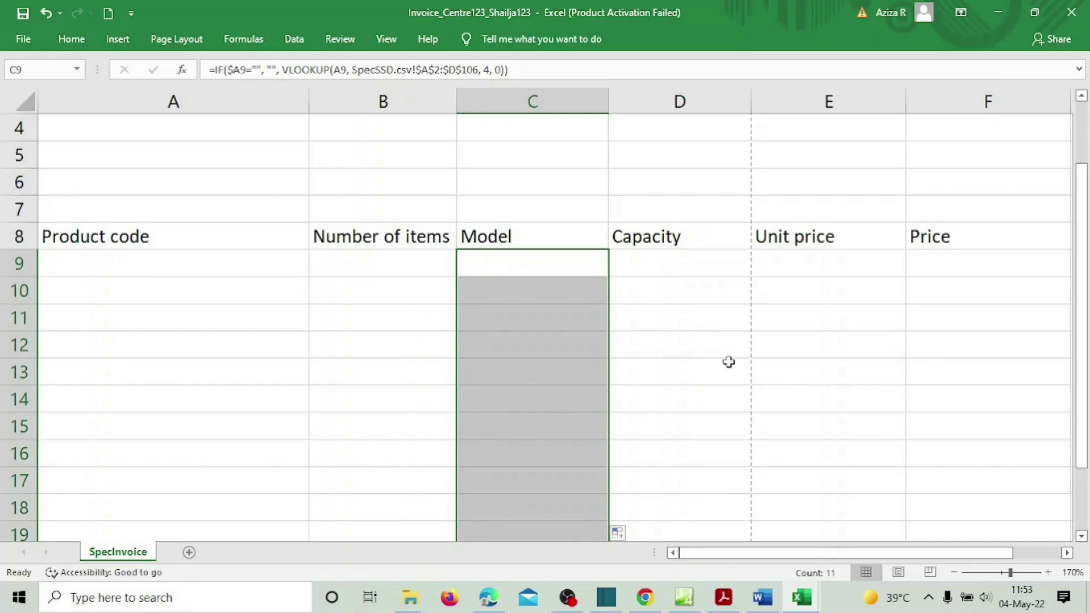
left_click(712, 262)
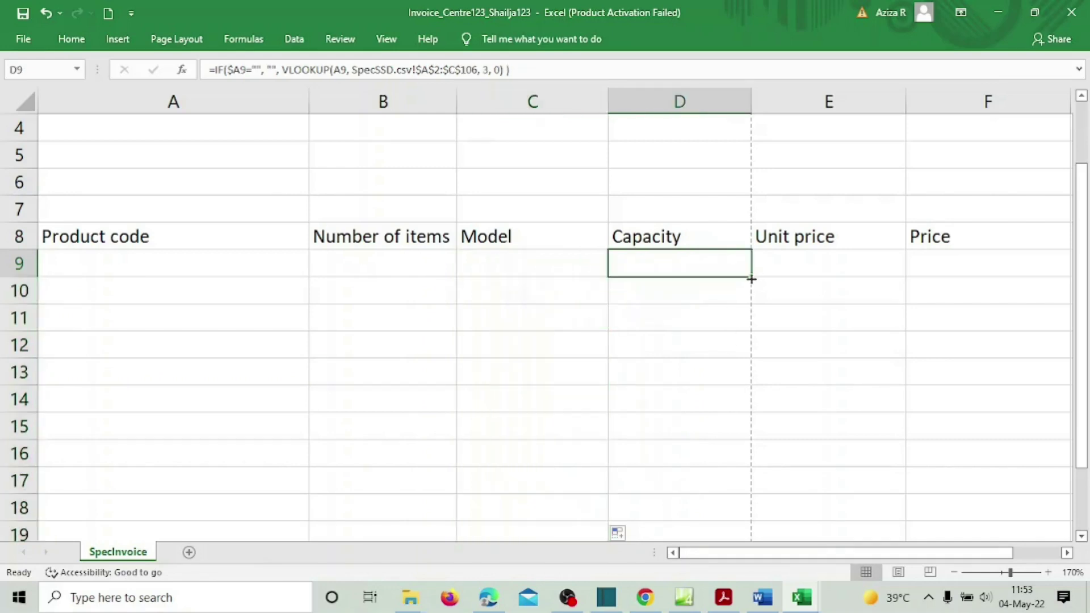
left_click_drag(752, 278, 747, 487)
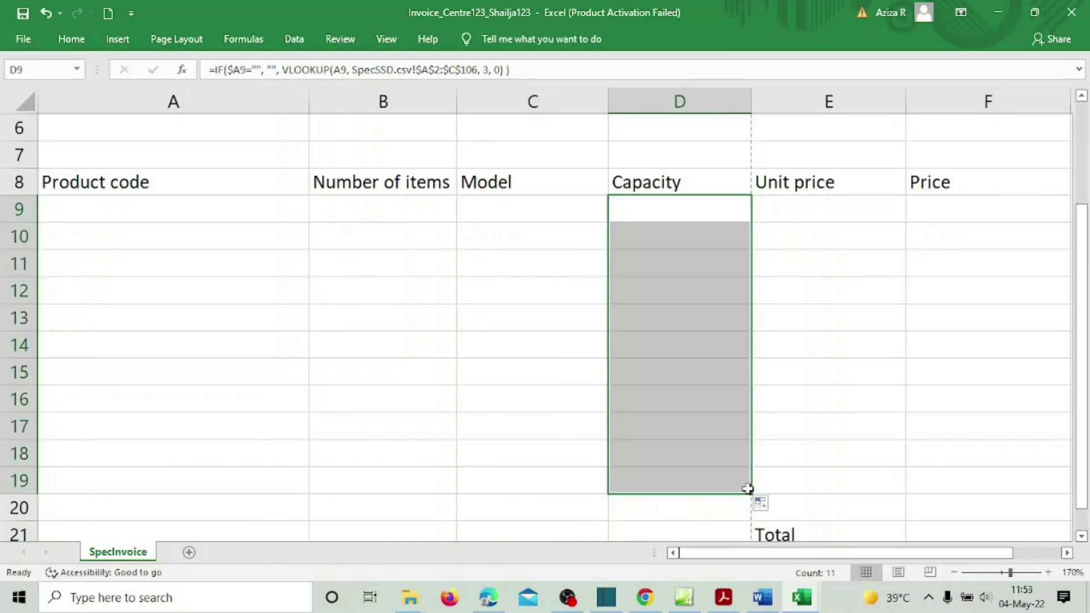
left_click(828, 208)
left_click_drag(906, 222, 901, 484)
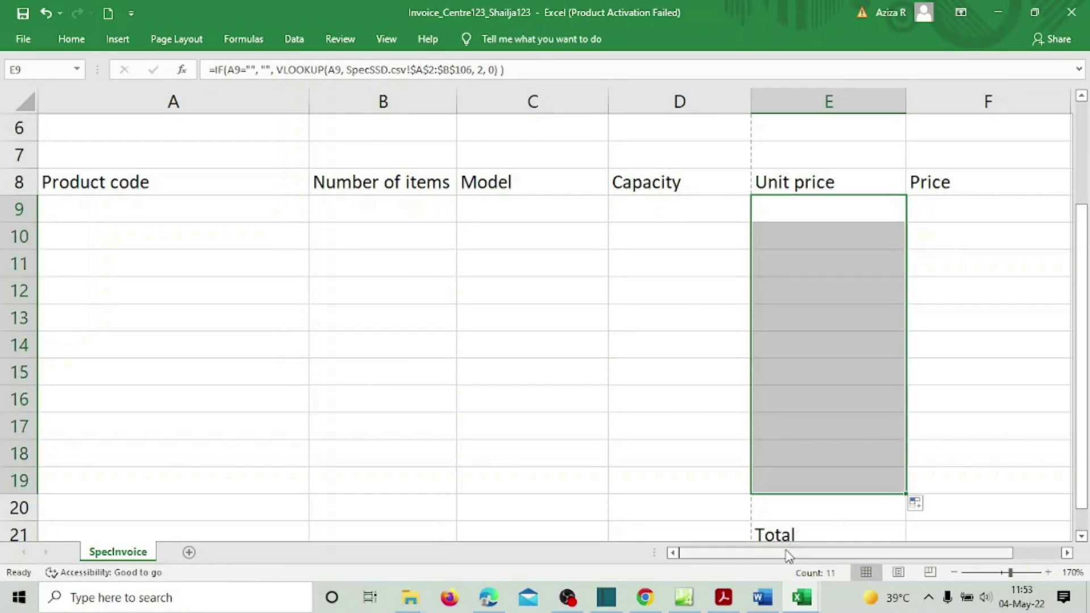
left_click_drag(792, 554, 832, 553)
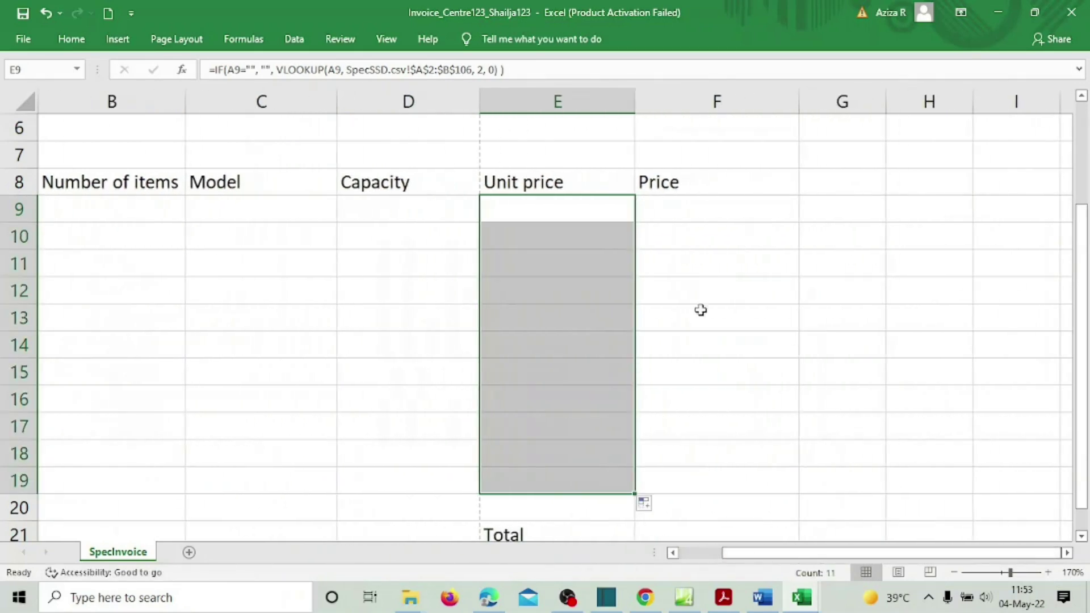
left_click(719, 206)
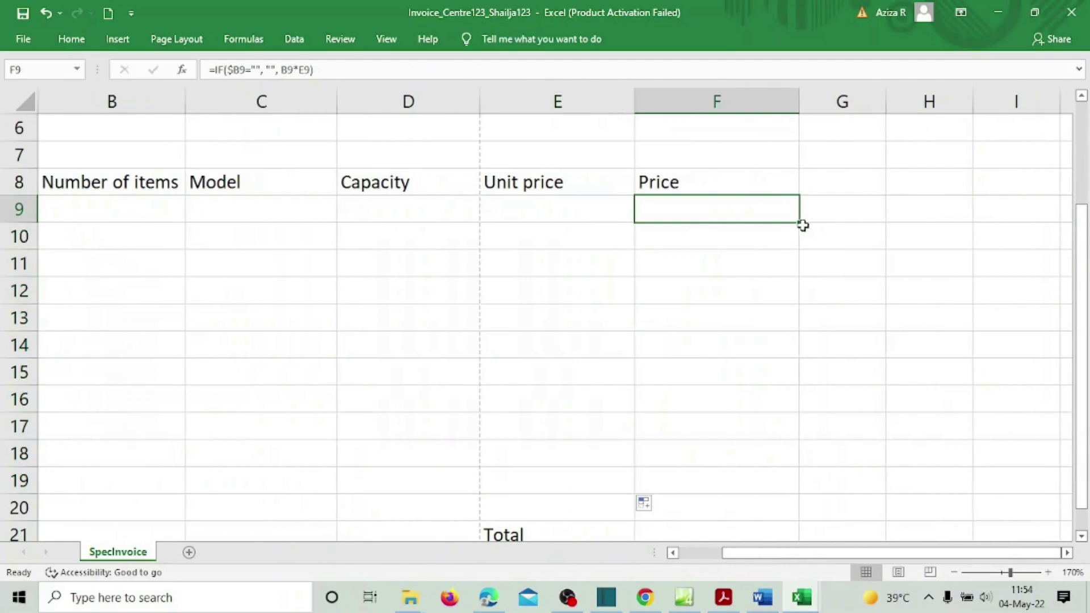
left_click_drag(800, 222, 800, 490)
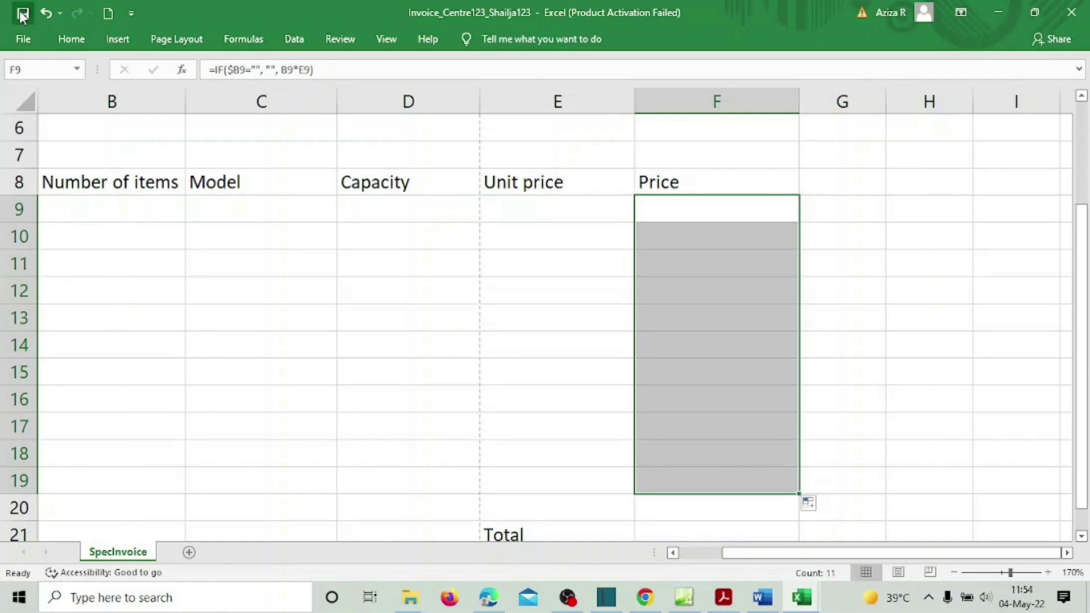
Highlight the words 'formulae entered in Steps' in task 12 of the exam paper.
left_click(727, 602)
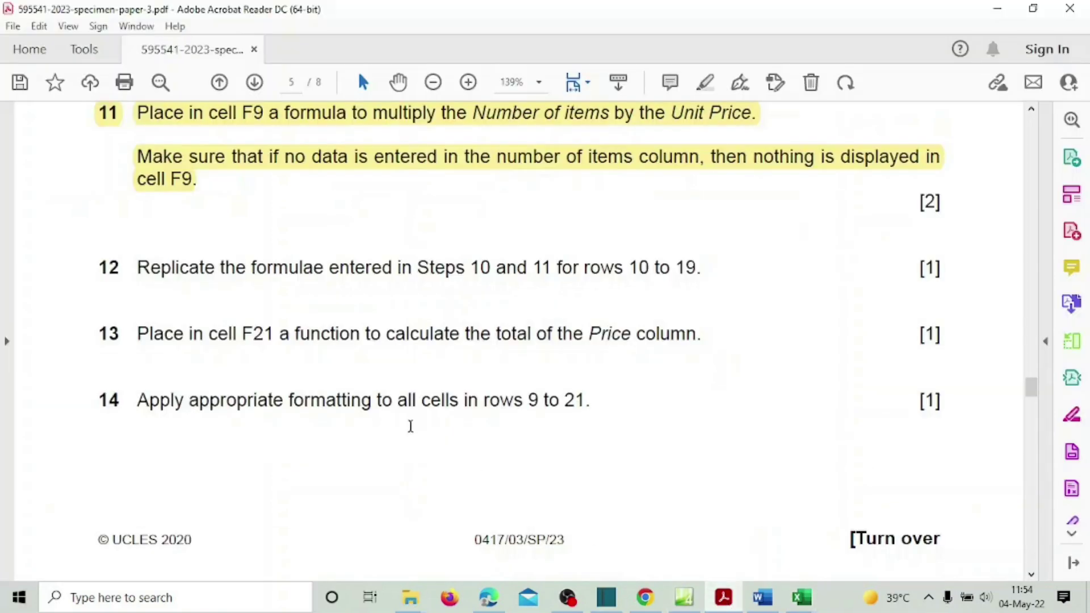
left_click_drag(302, 267, 433, 284)
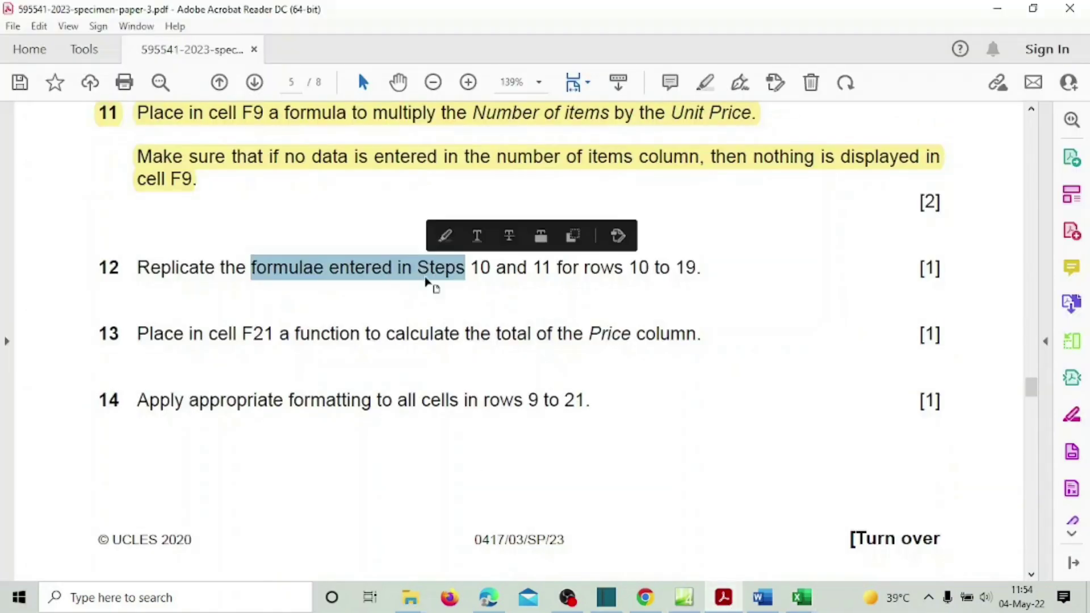
left_click(445, 236)
Select 'total of the' in task 13, then return to the invoice workbook.
scroll(437, 381, "down", 3)
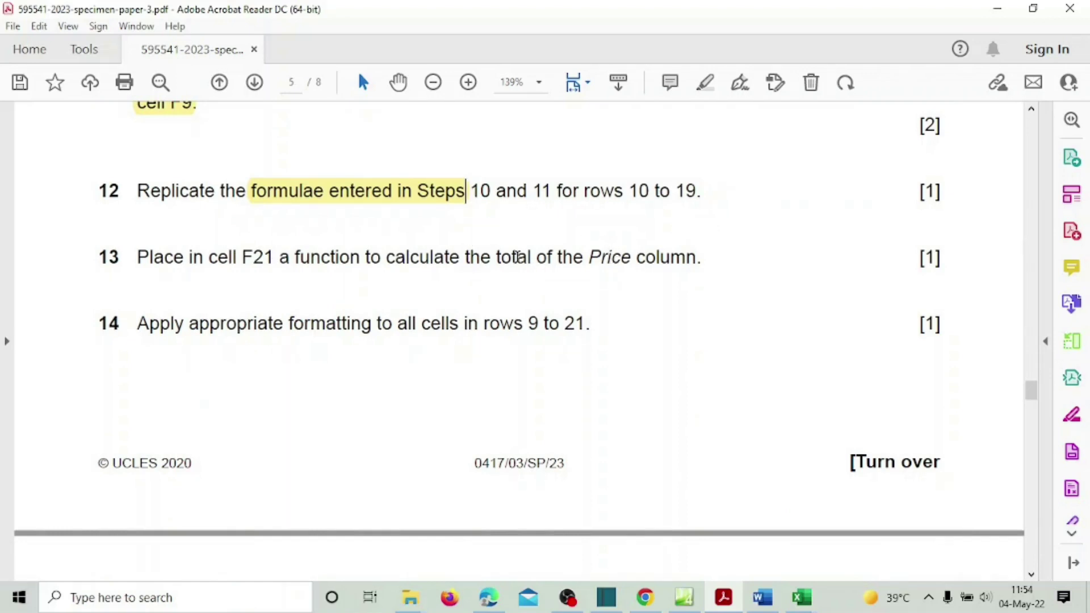
left_click(514, 257)
left_click_drag(515, 256, 583, 258)
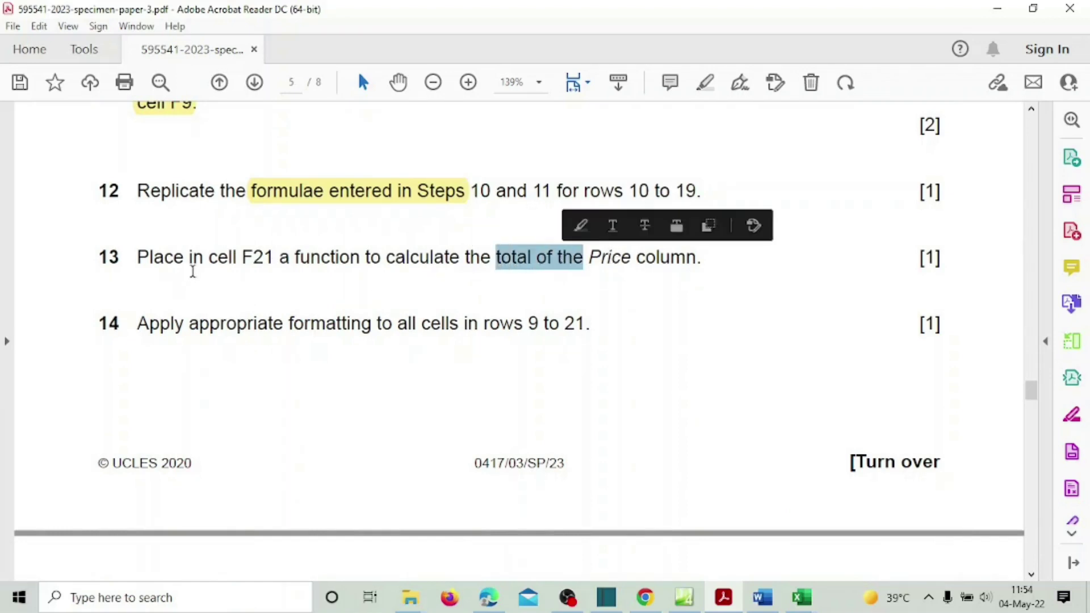
left_click(802, 597)
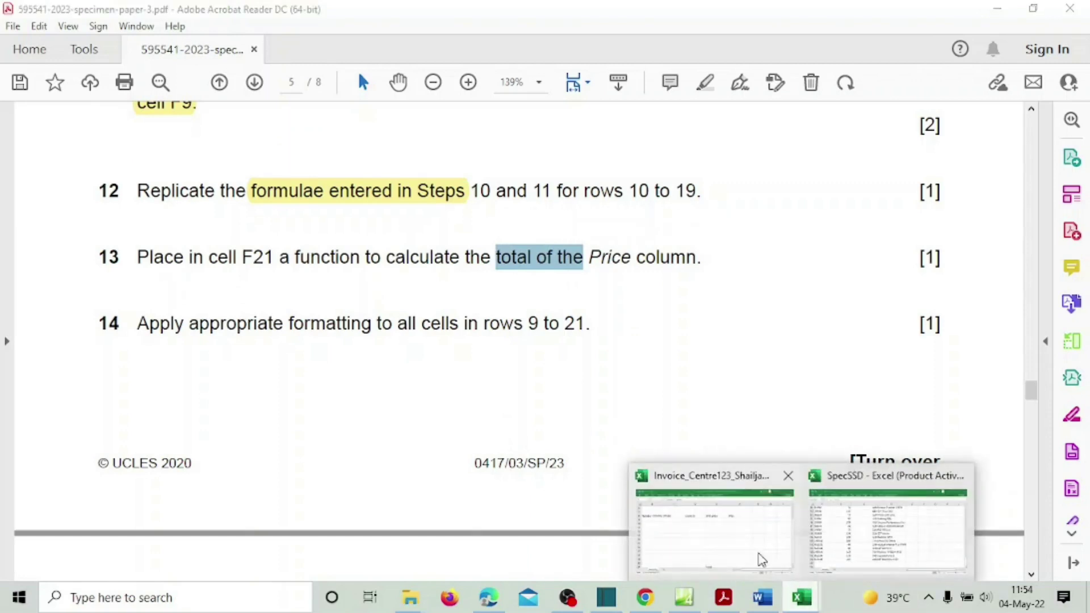
left_click(759, 555)
scroll(653, 486, "down", 2)
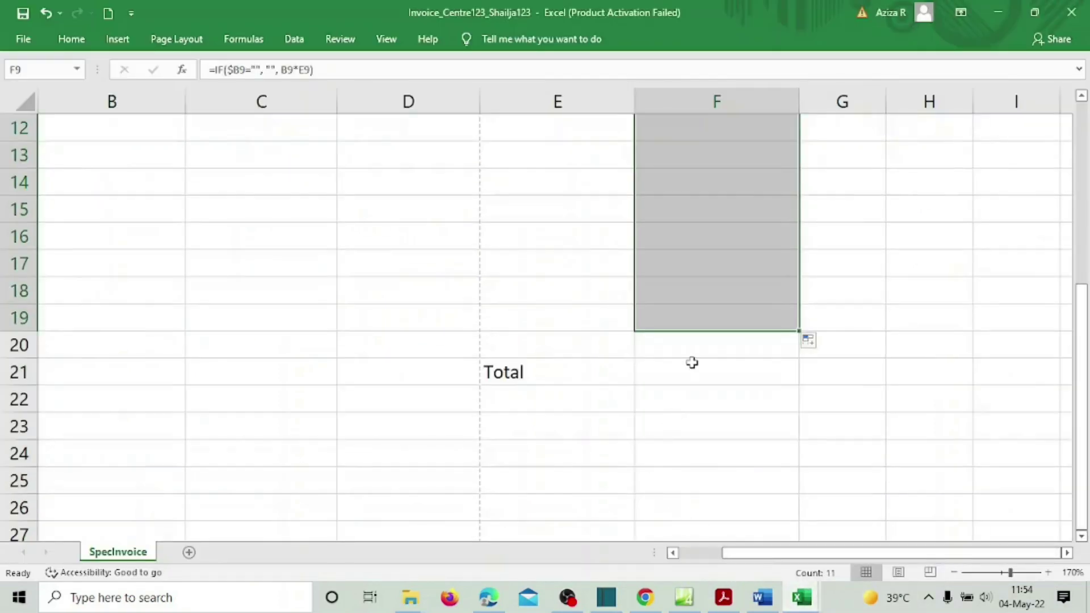
Select the empty total cell F21, then switch back to the exam paper in Acrobat.
left_click(687, 372)
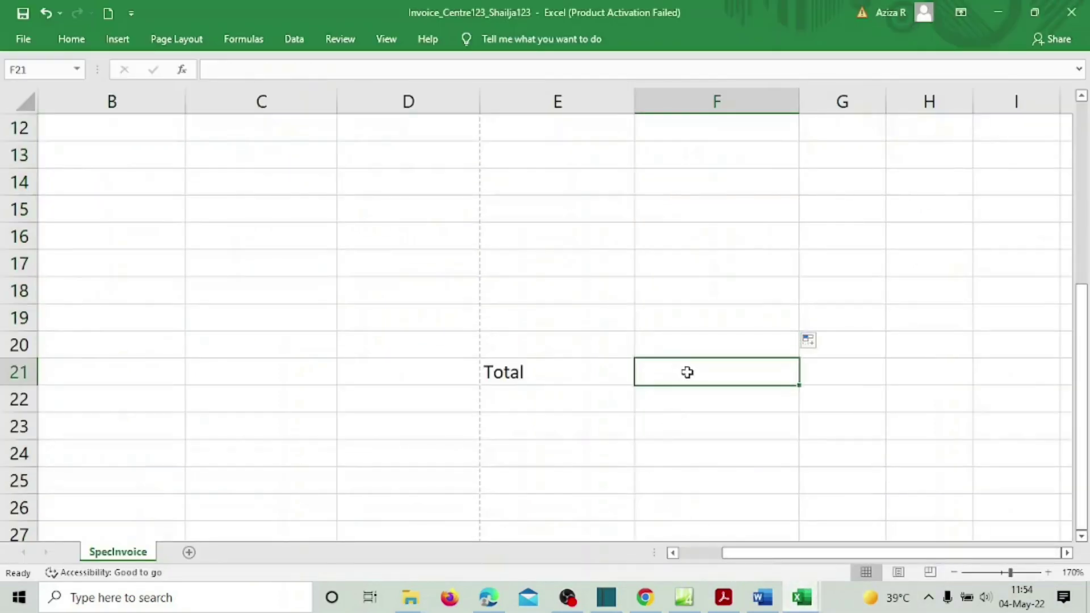
left_click(723, 597)
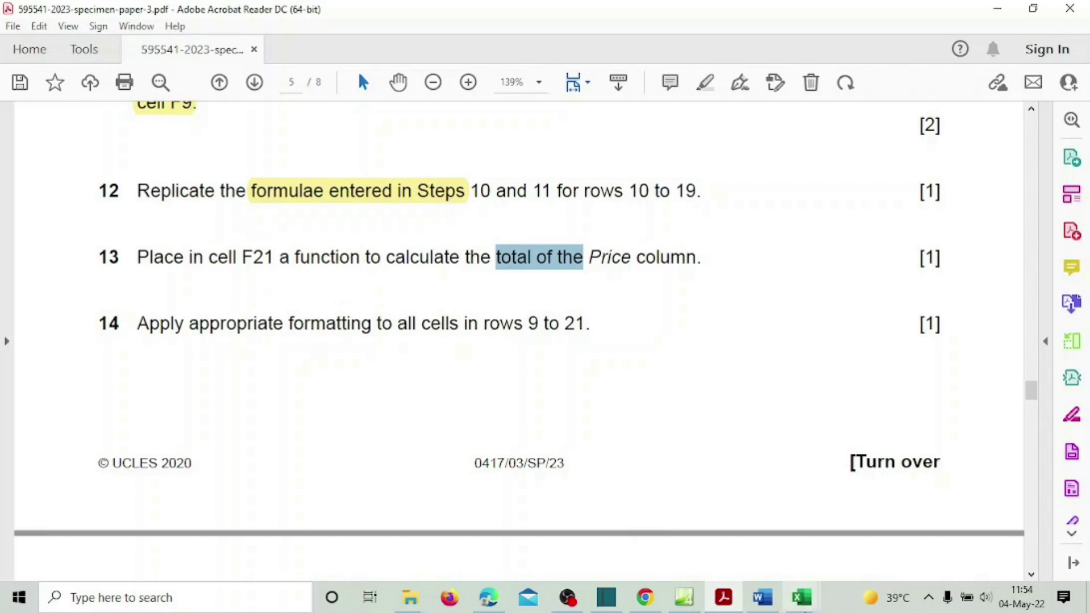
In F21, begin the formula =IF(F9="", testing whether F9 is empty.
mouse_move(800, 608)
left_click(722, 514)
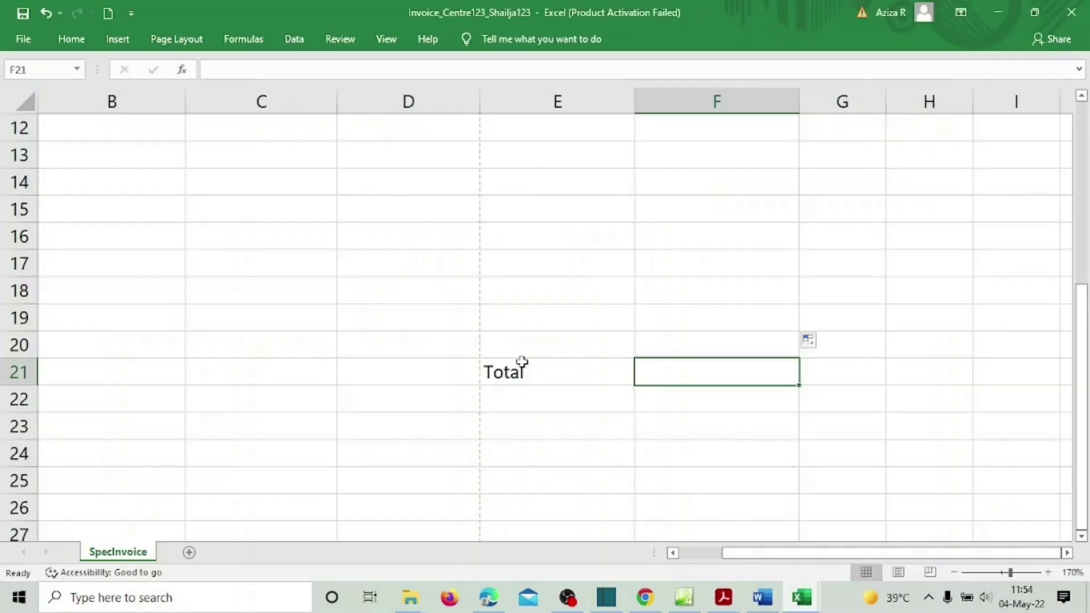
scroll(356, 290, "up", 3)
scroll(424, 397, "down", 3)
type("=")
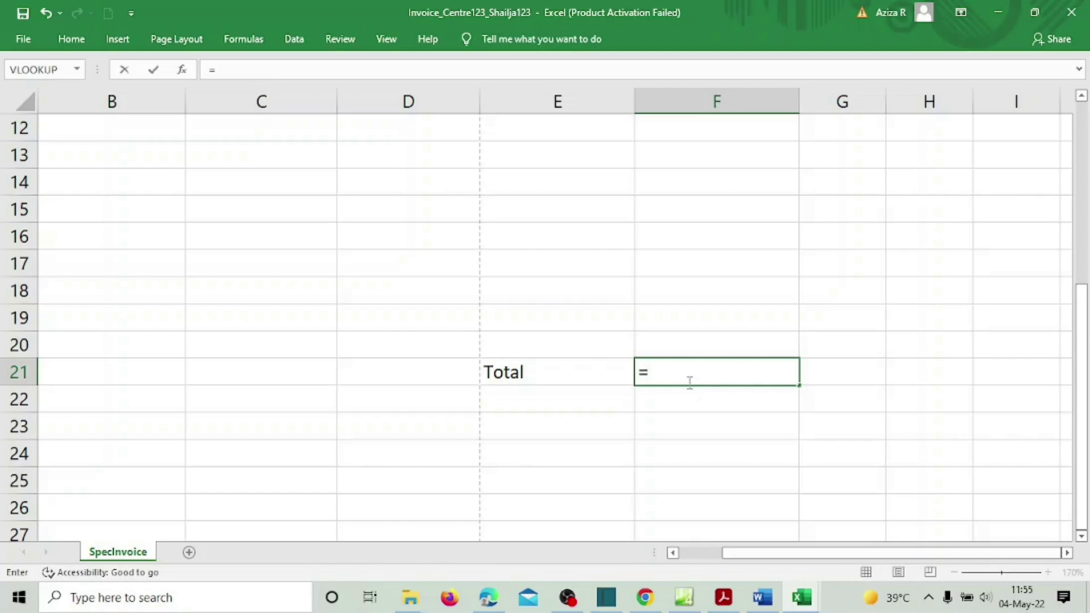
type("IF(")
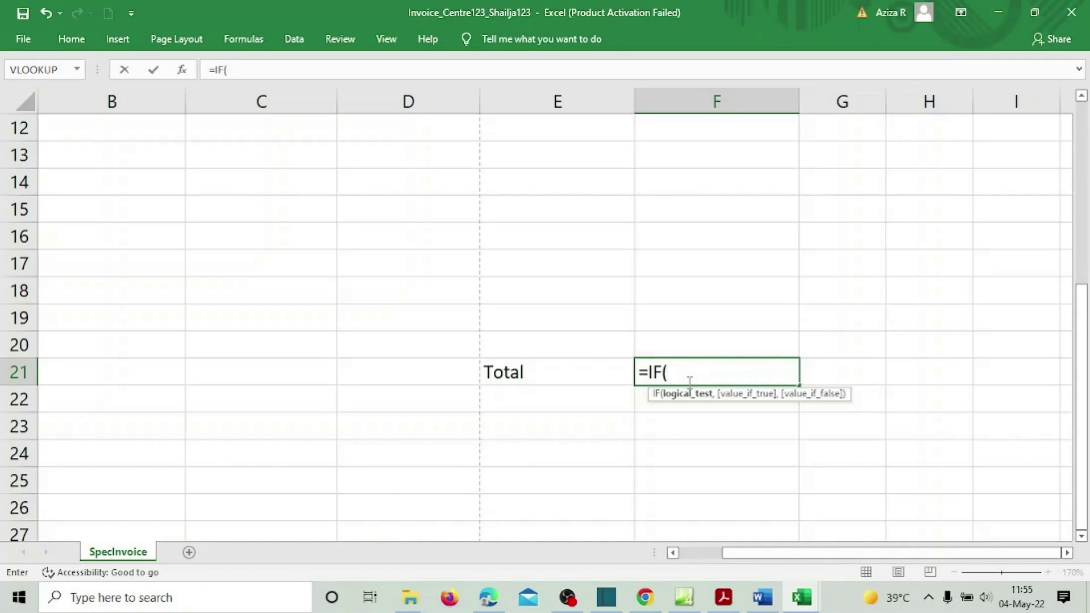
scroll(855, 316, "up", 4)
scroll(857, 315, "down", 1)
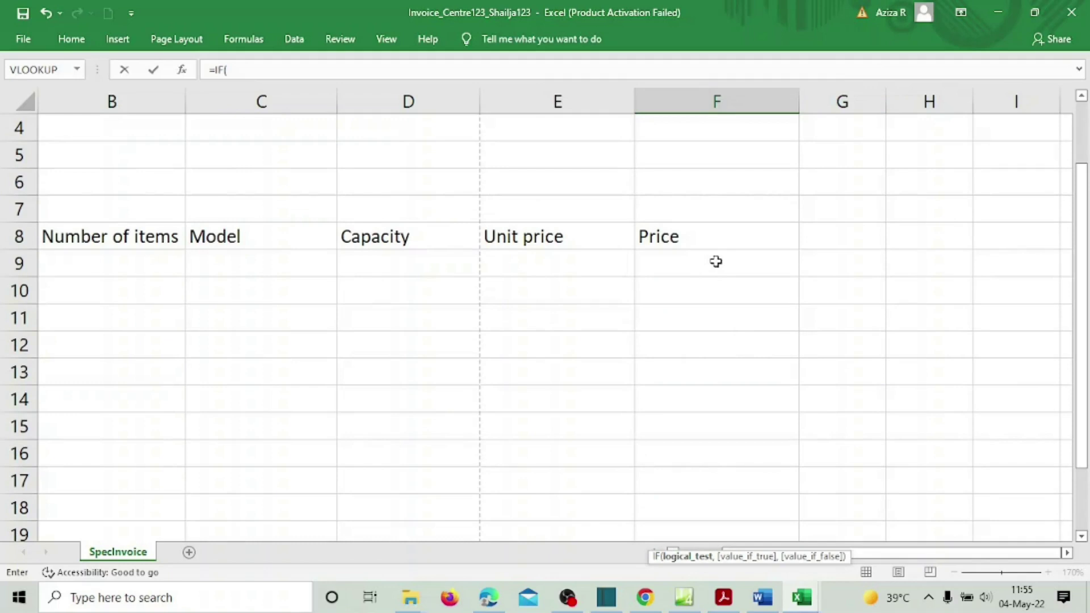
left_click(717, 261)
scroll(783, 307, "down", 4)
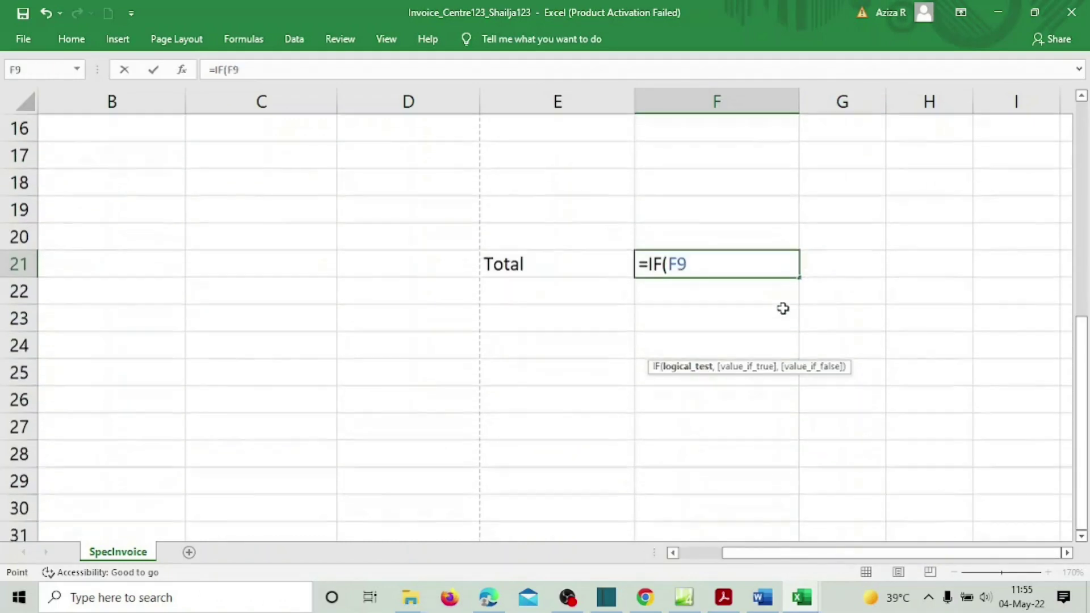
type("=")
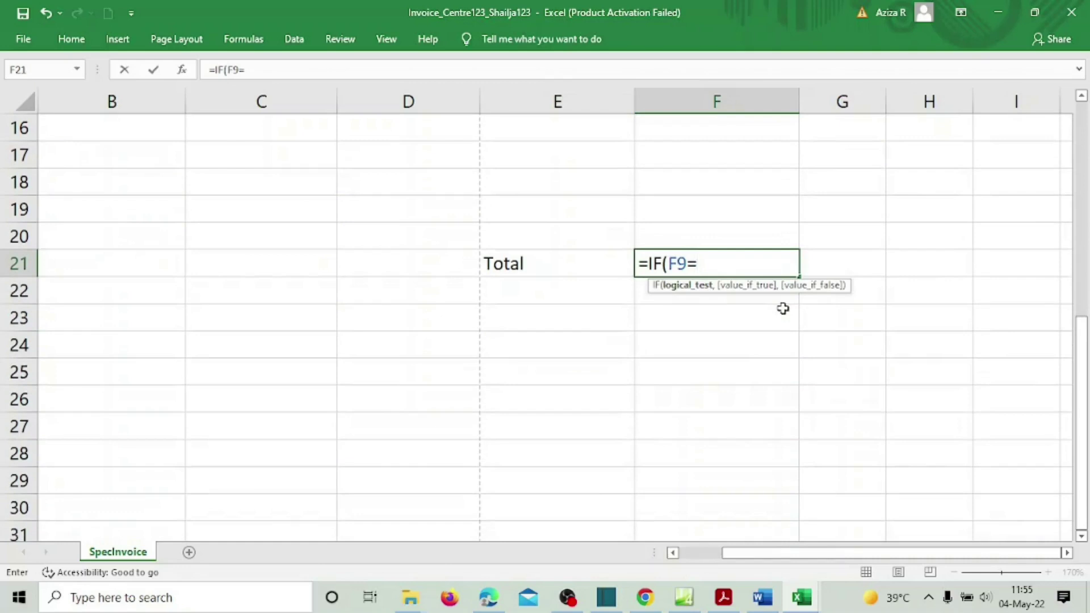
type("\"\",")
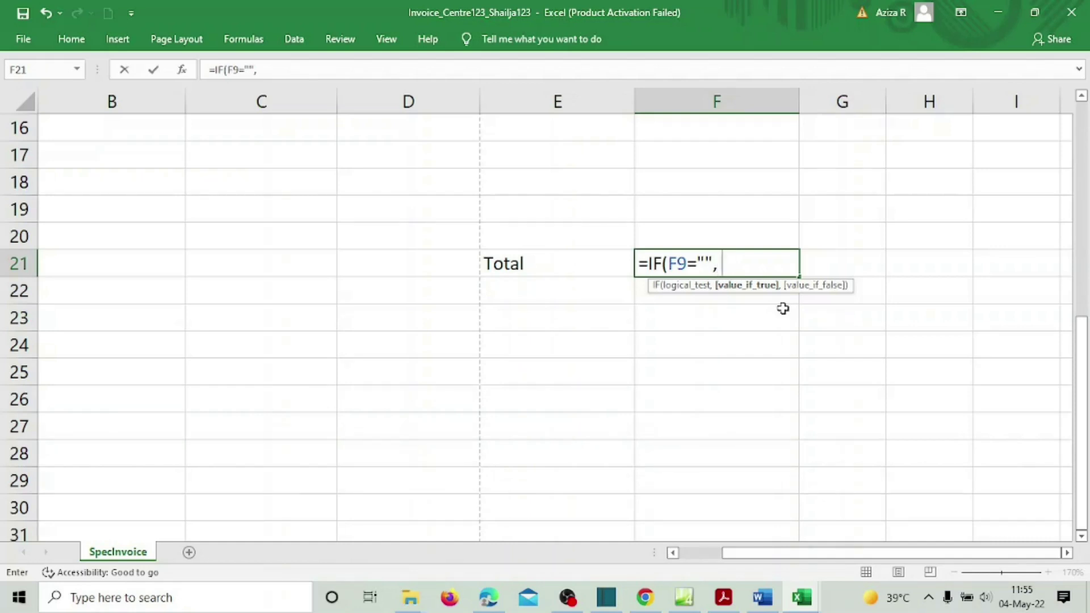
Complete and commit F21 as =IF(F9="", "", SUM(F9:F19)).
type("\"\",")
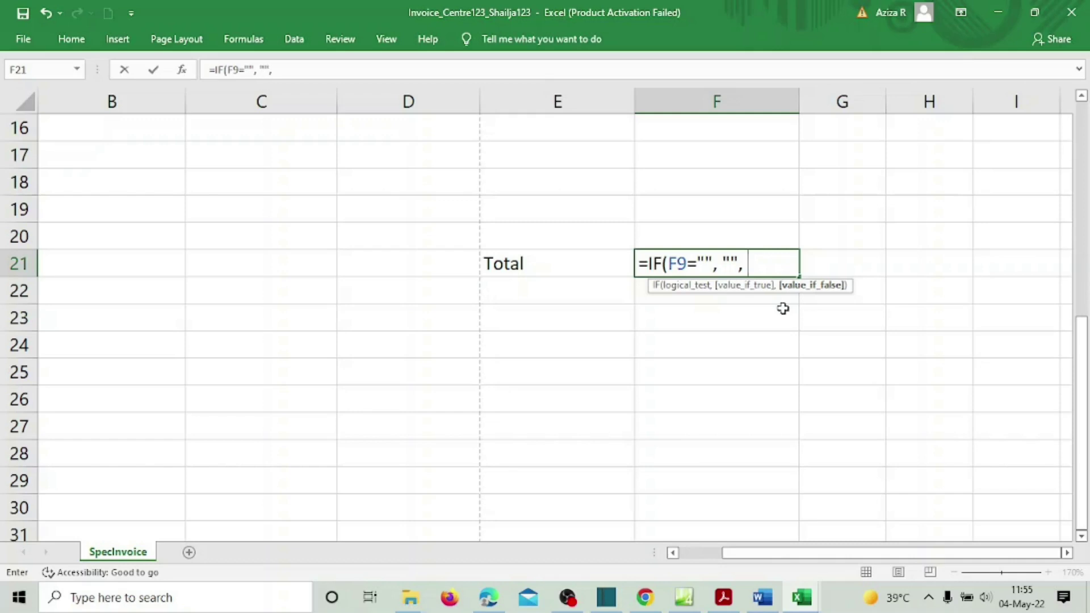
type("SUM")
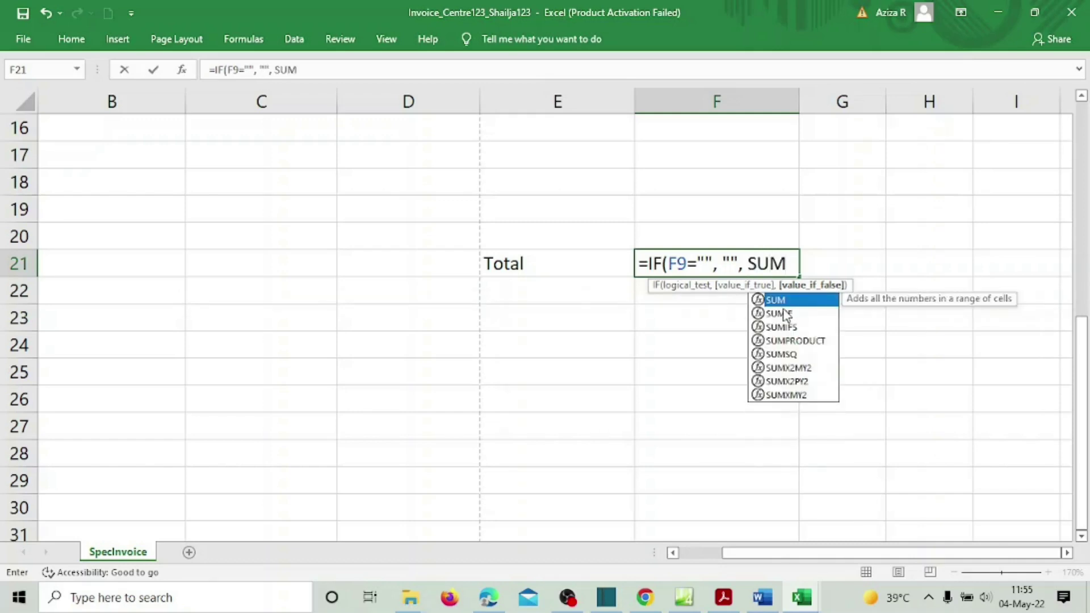
type("(")
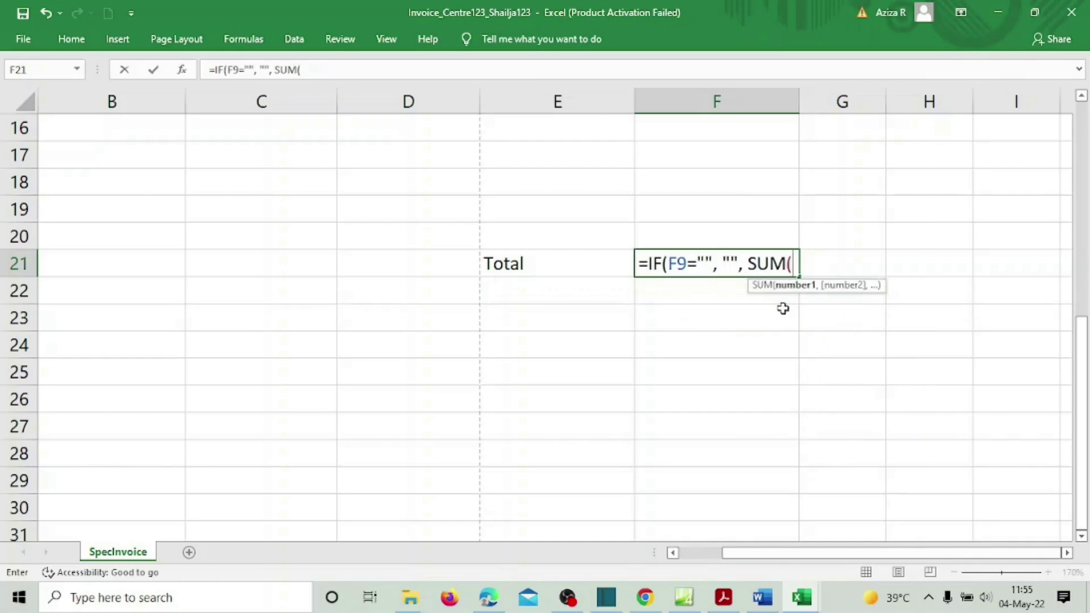
scroll(783, 308, "up", 3)
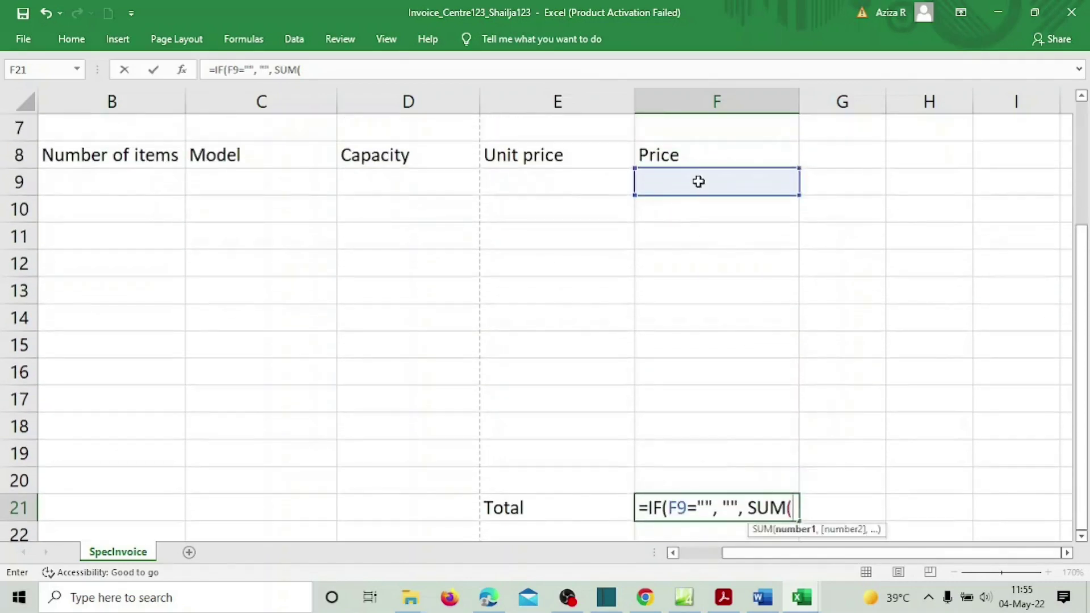
left_click_drag(699, 181, 705, 444)
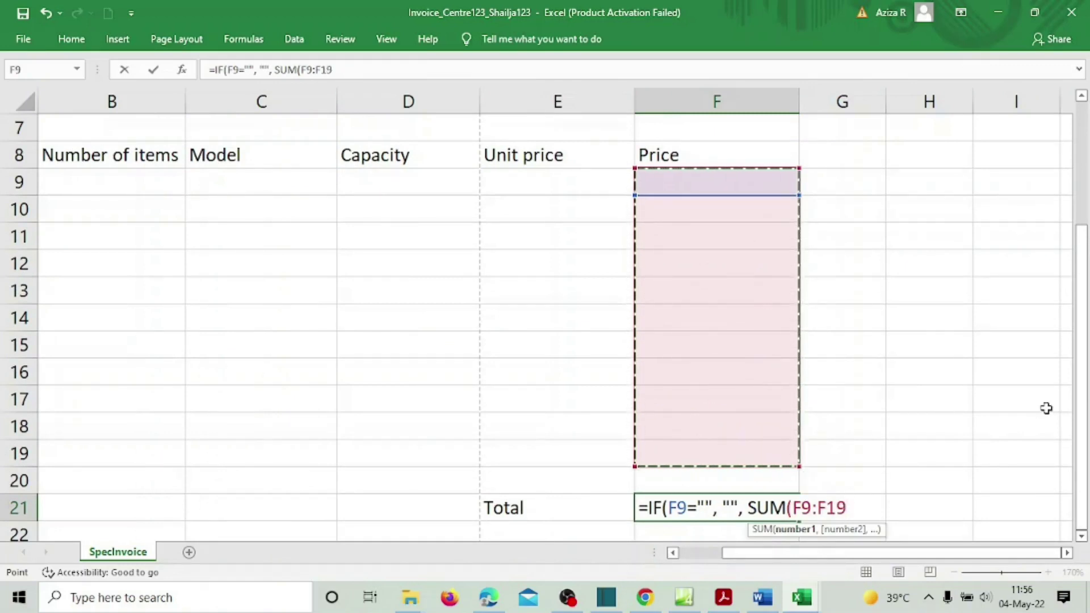
type(")")
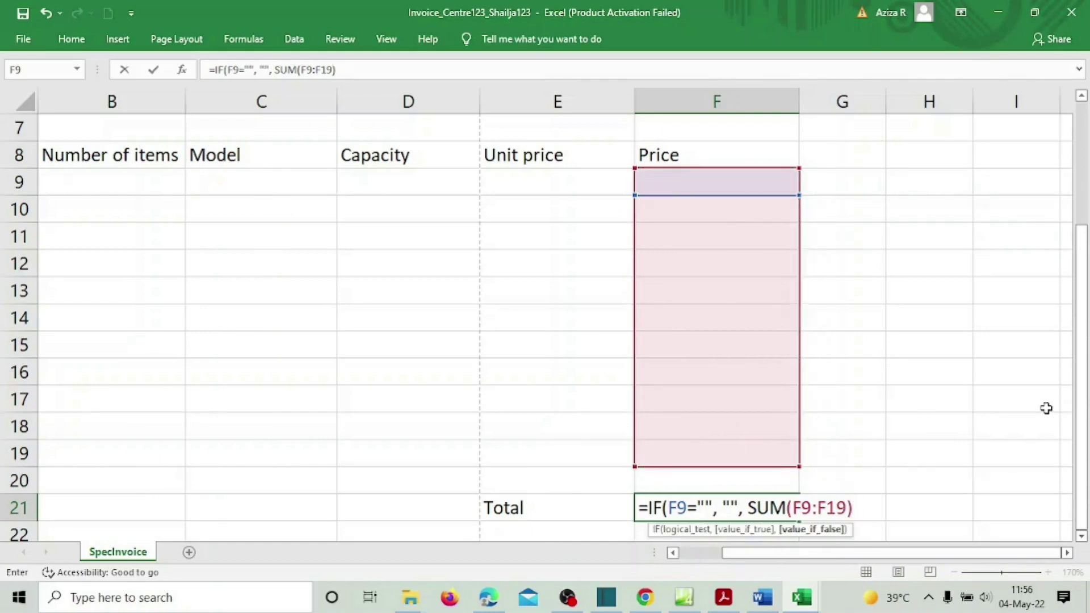
type(" )")
key("Return")
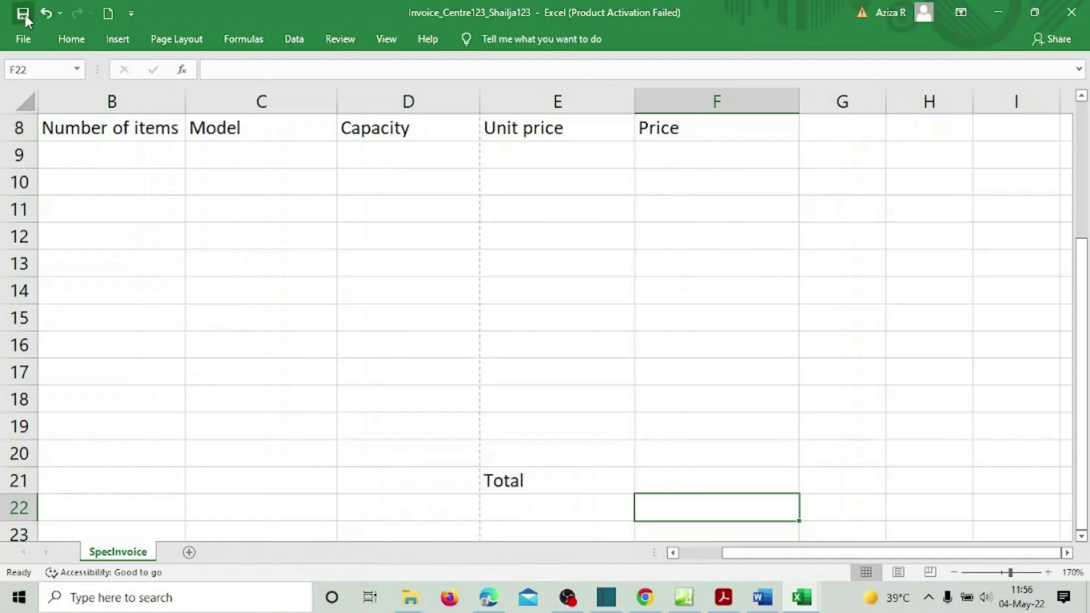
Highlight the task wording 'cell F21 a function' in yellow.
left_click(723, 597)
left_click_drag(207, 252, 360, 260)
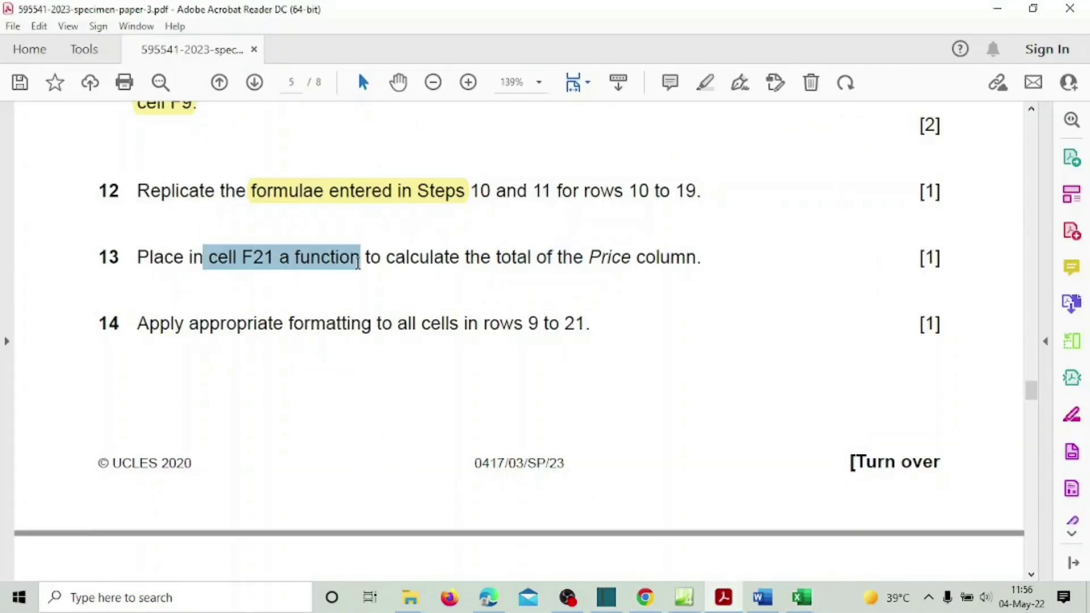
left_click(378, 225)
scroll(380, 419, "down", 2)
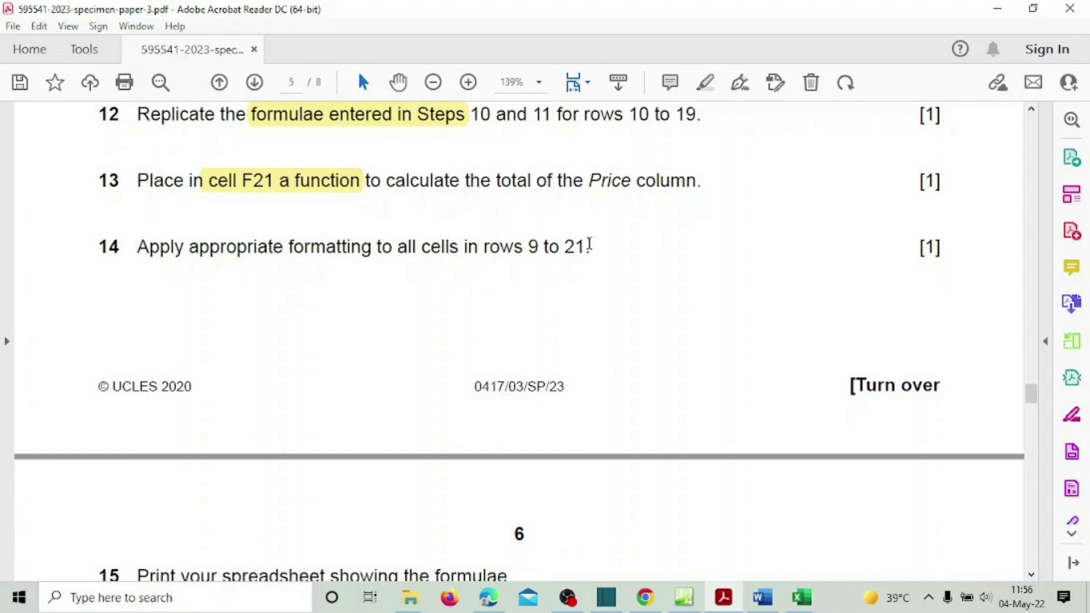
Reread the intro paragraph's highlighted requirement for euros to 2 decimal places.
scroll(558, 226, "up", 15)
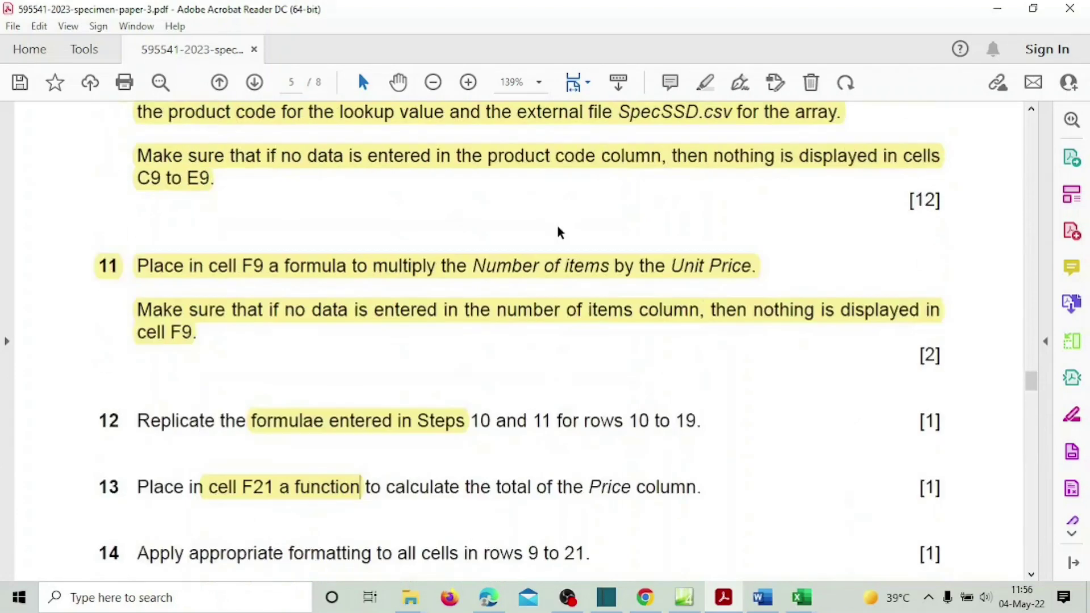
scroll(560, 232, "up", 2)
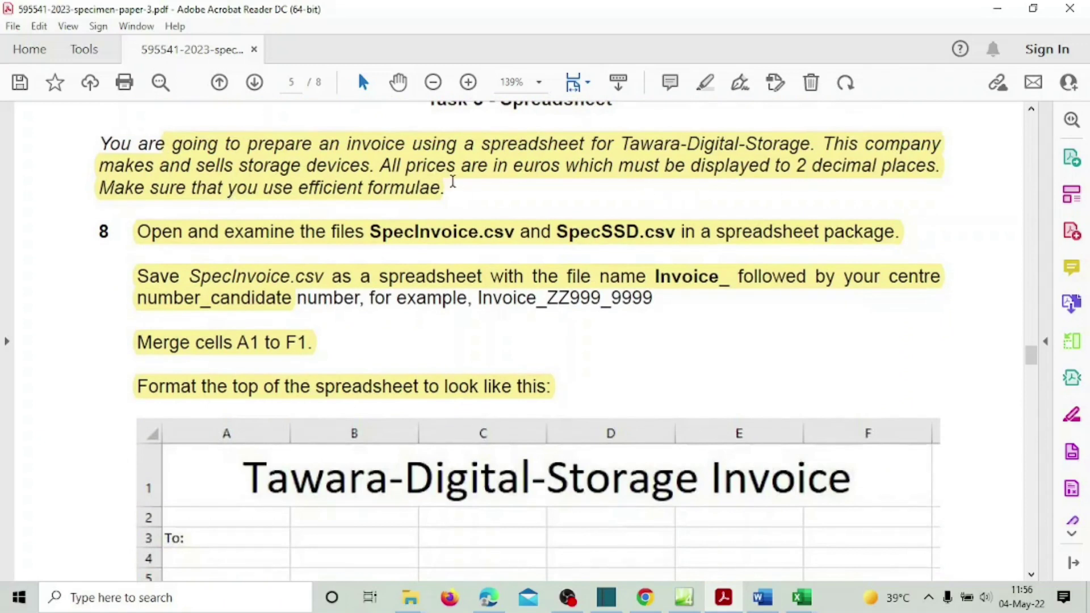
left_click(519, 167)
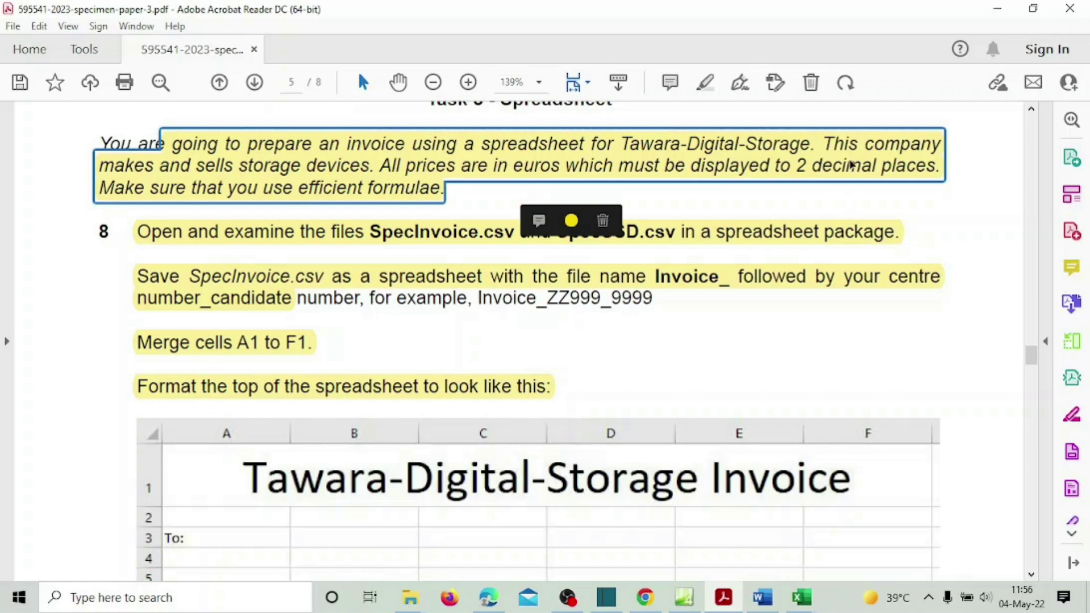
left_click(822, 193)
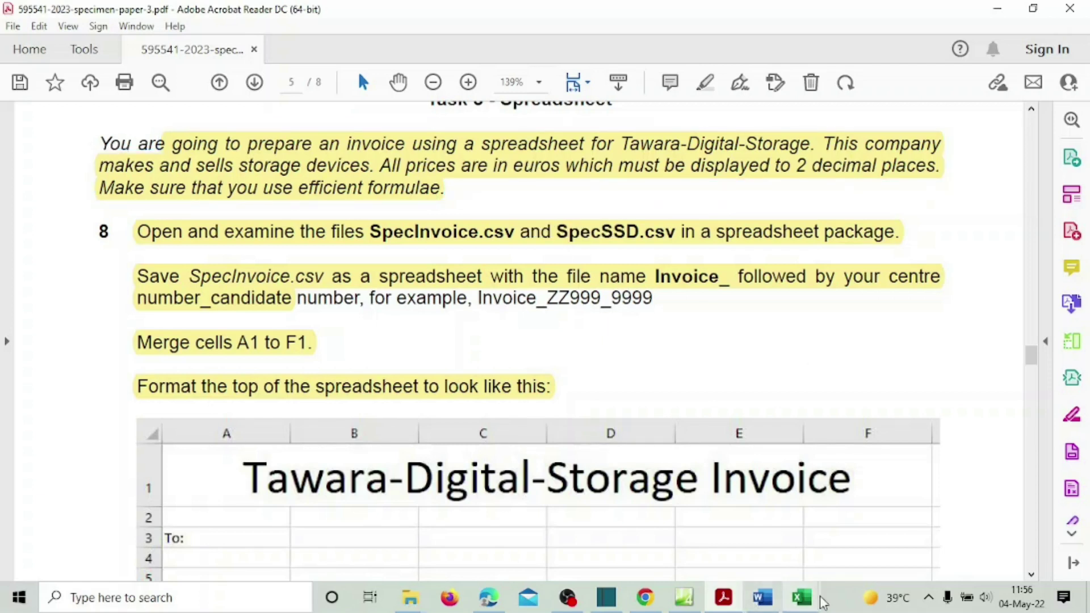
Format E9:F19 as euro accounting and confirm 2 decimal places in Format Cells.
mouse_move(806, 606)
left_click(738, 522)
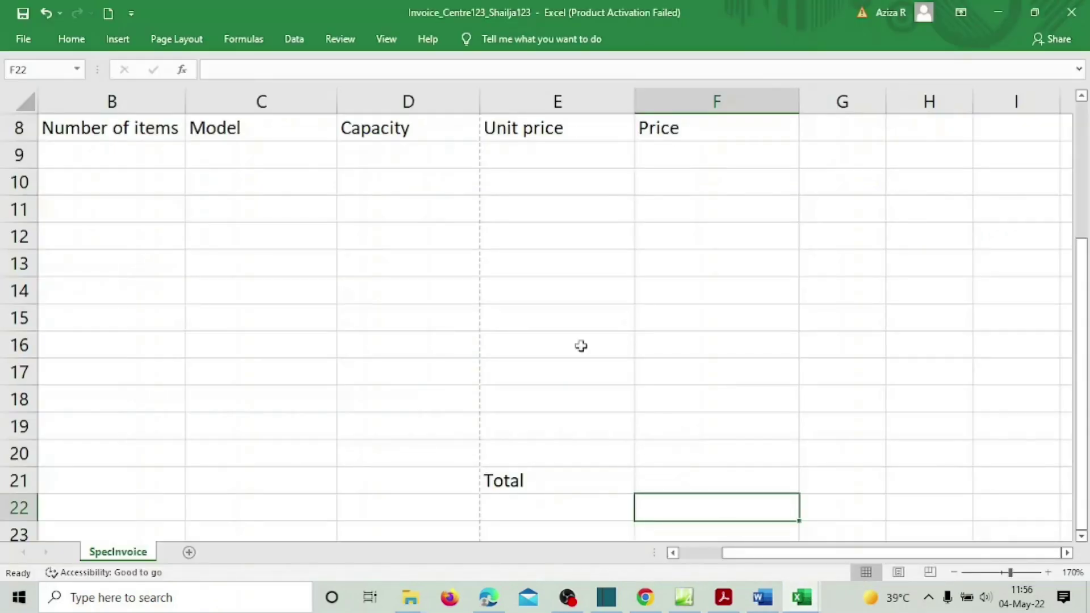
left_click_drag(546, 159, 679, 421)
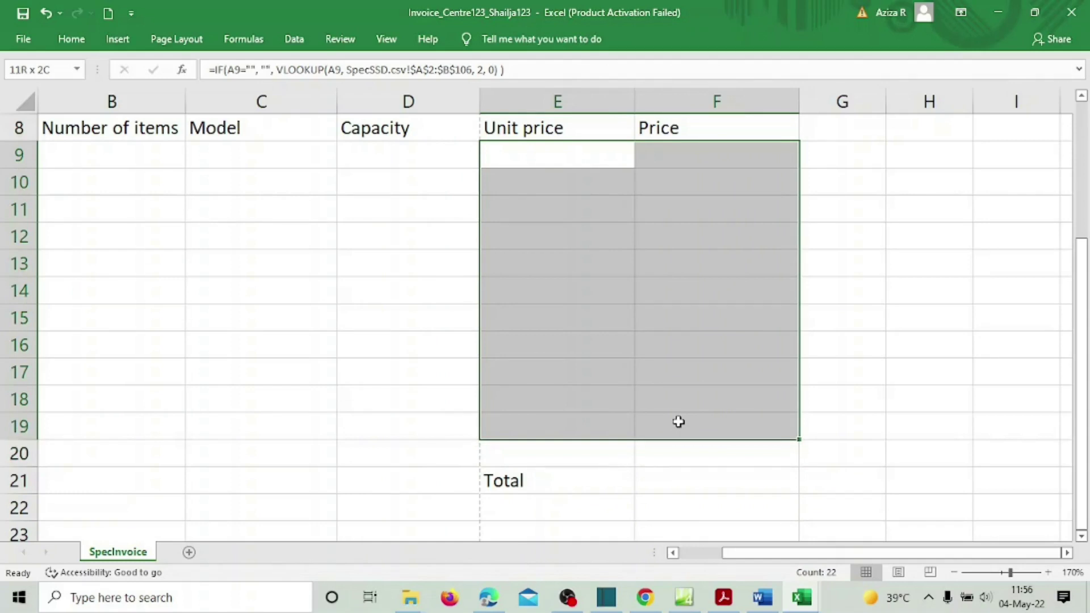
left_click_drag(679, 422, 679, 421)
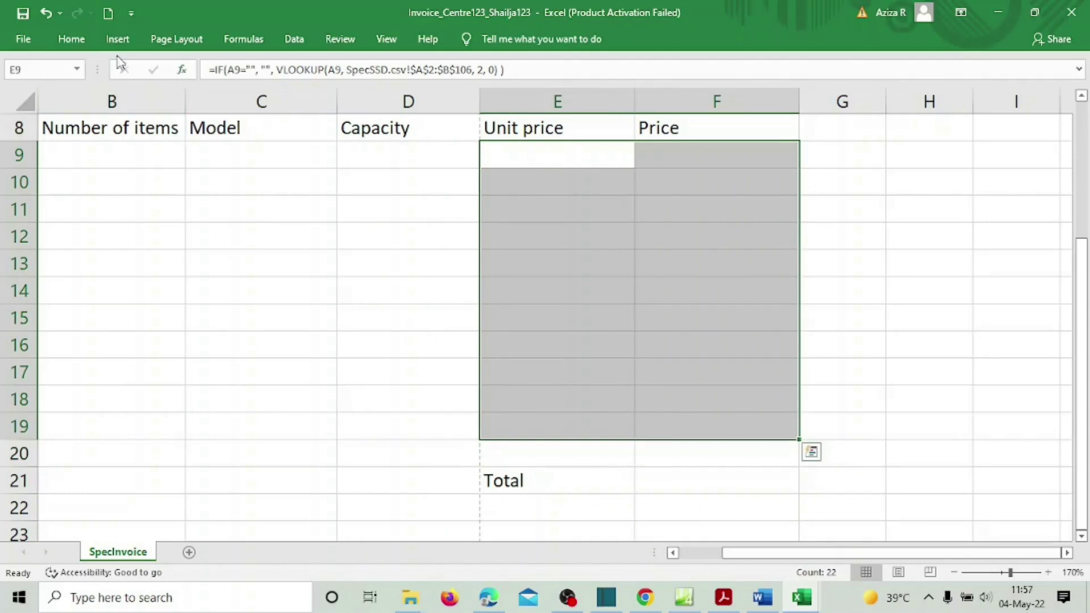
left_click(72, 39)
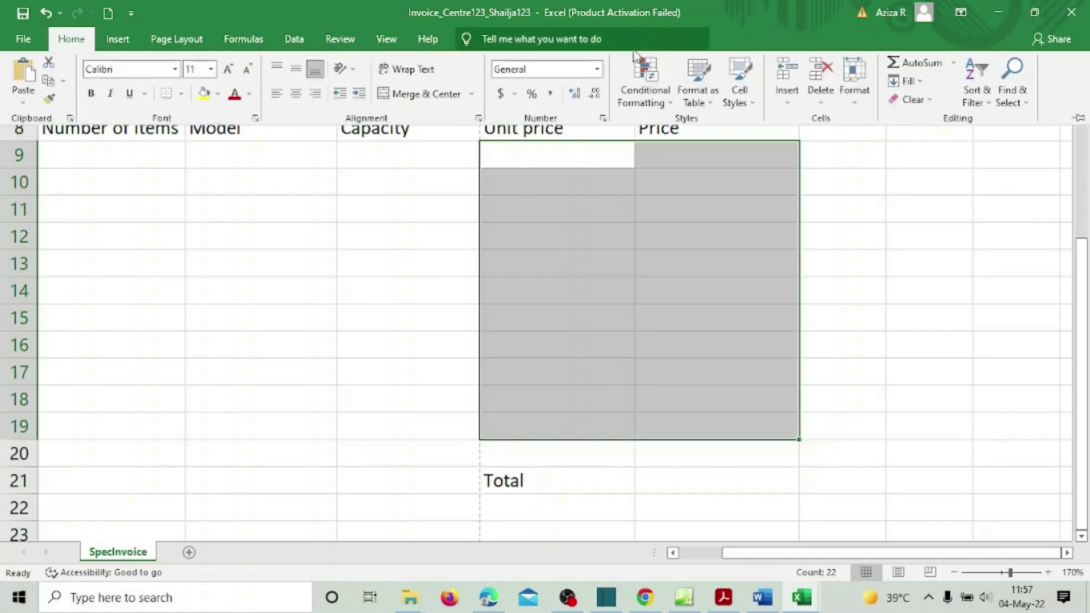
left_click(514, 95)
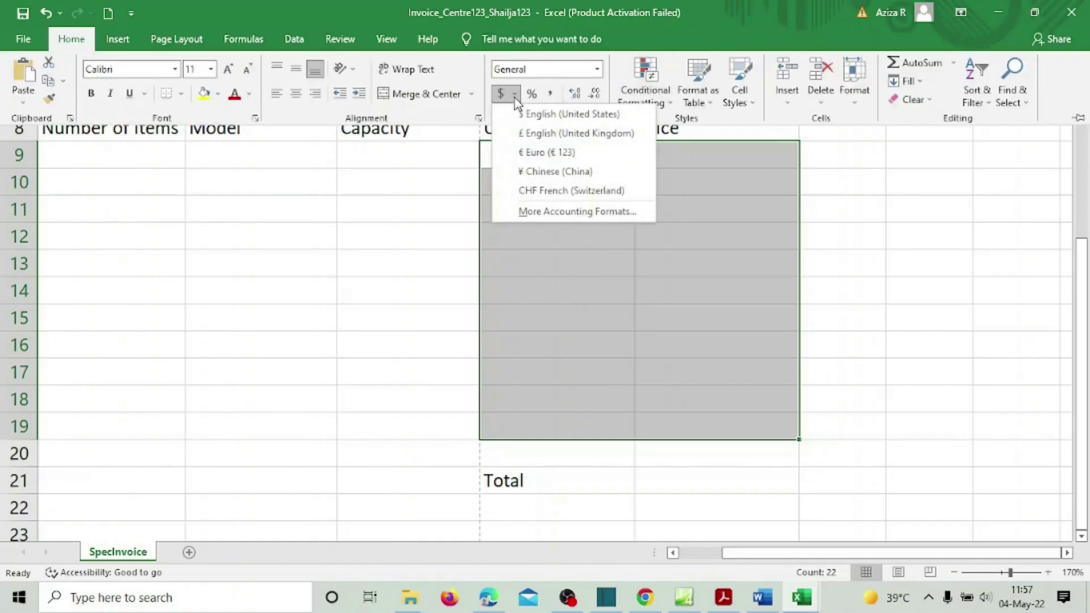
left_click(543, 153)
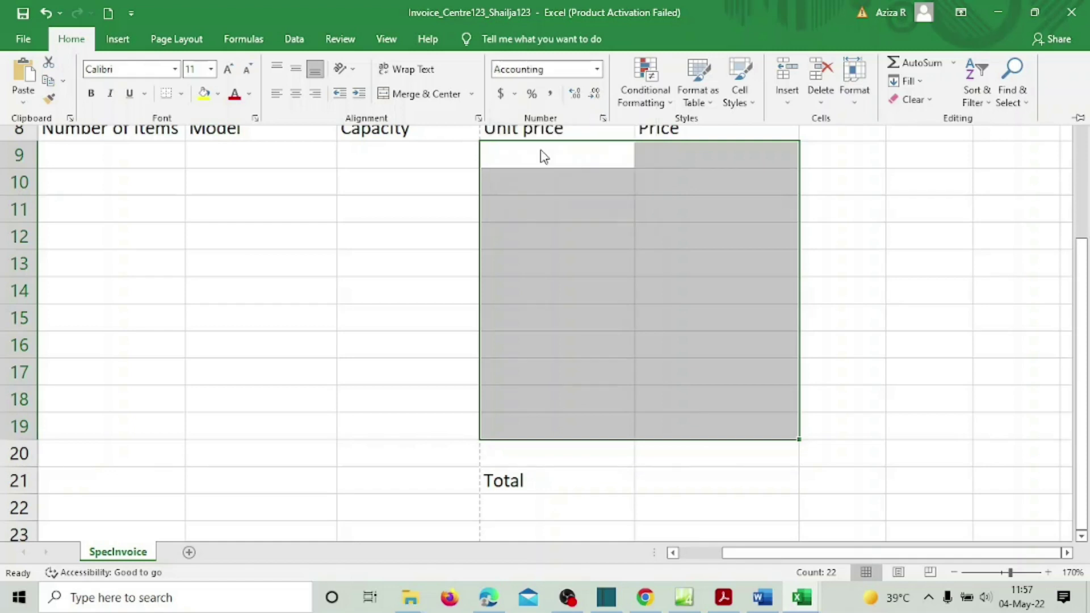
left_click(595, 96)
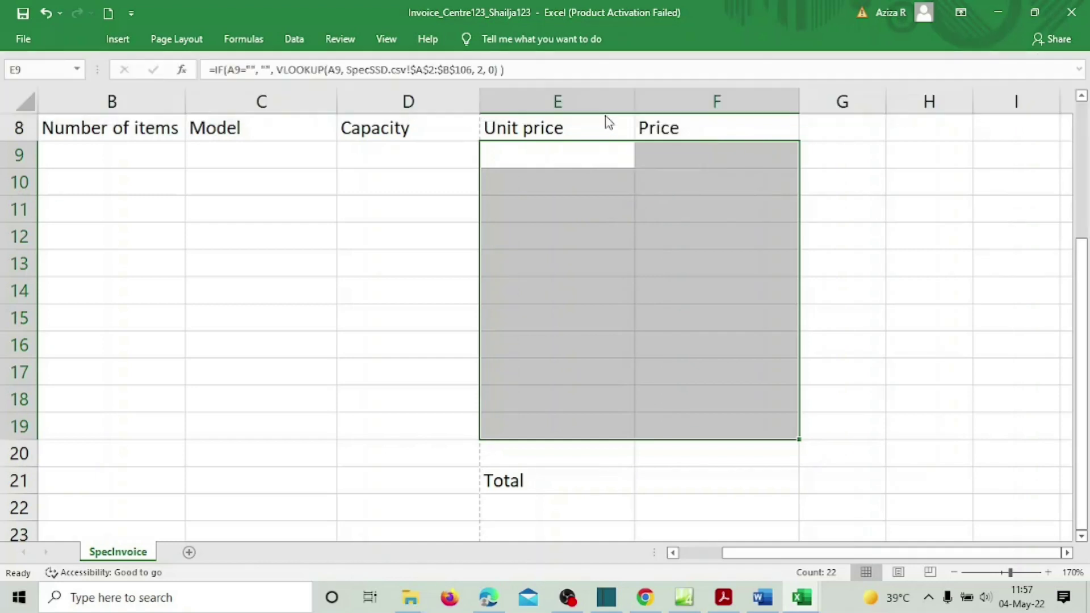
key("ctrl+1")
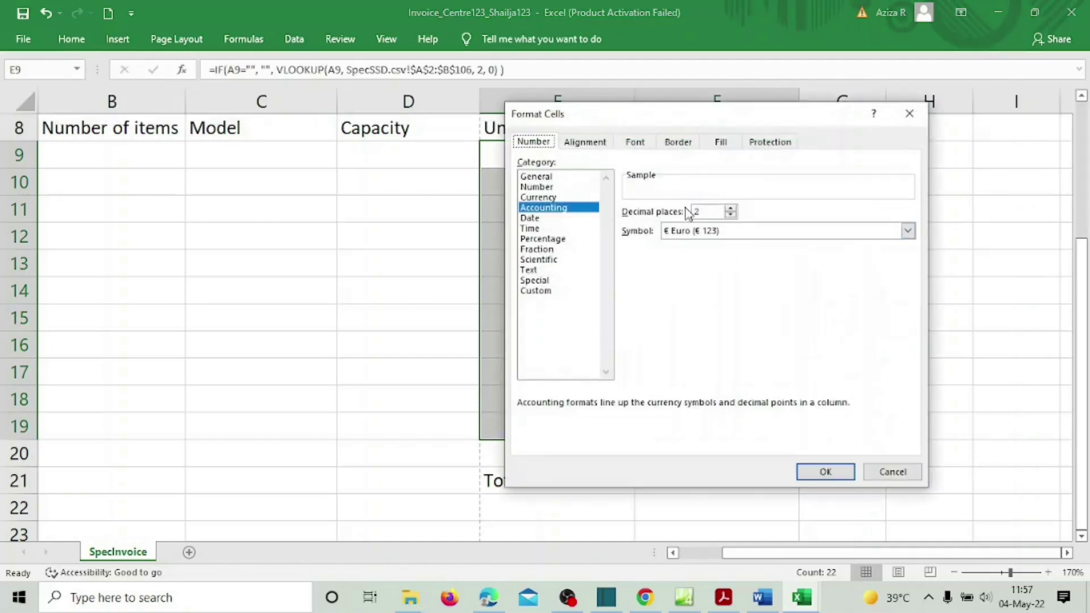
left_click(834, 473)
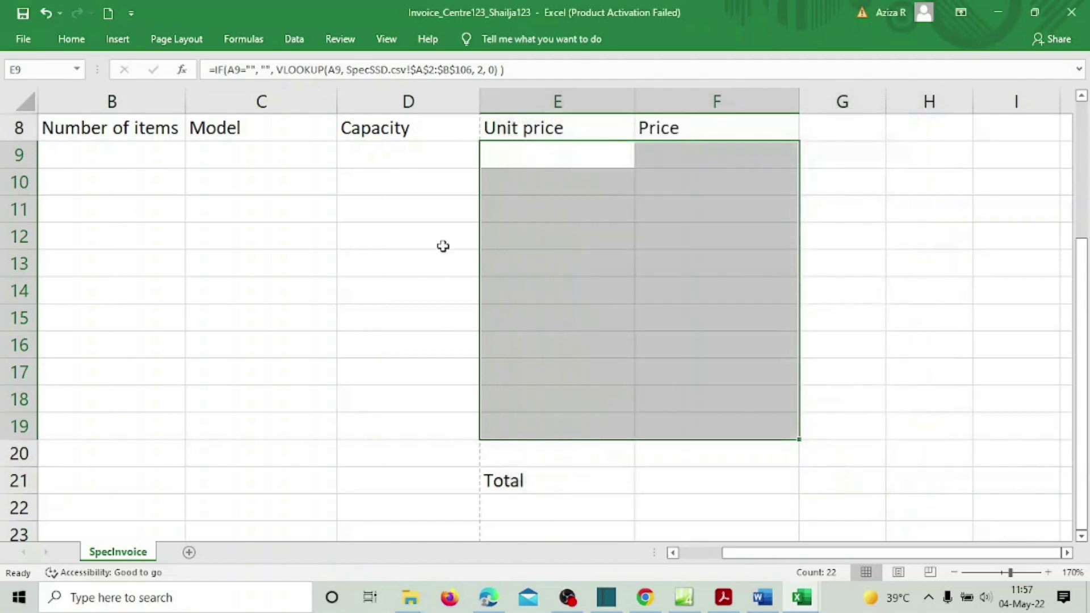
Apply euro accounting format to the total cell F21.
left_click(696, 484)
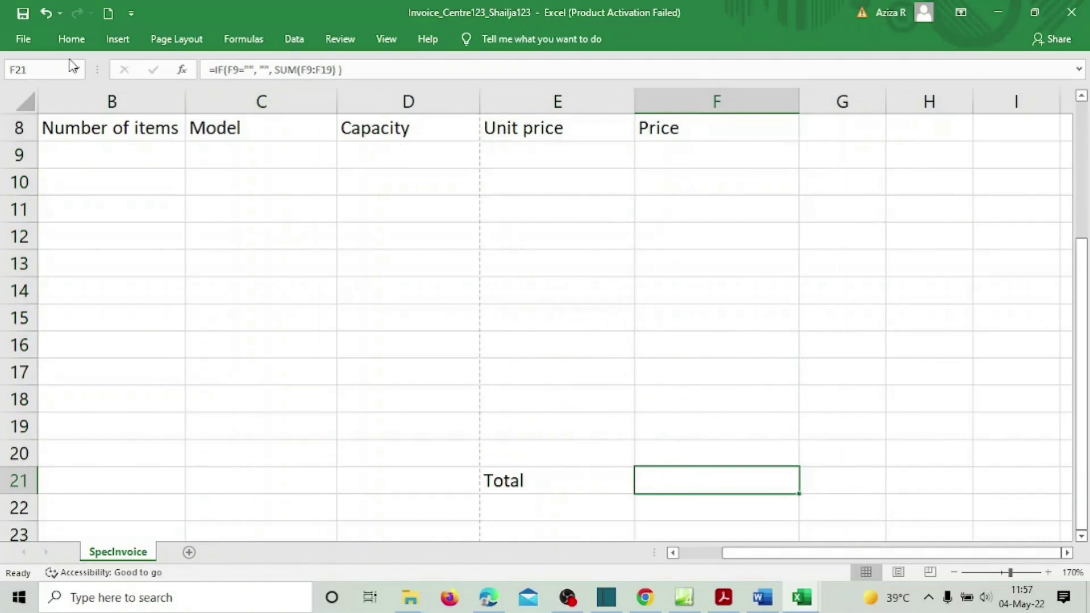
left_click(72, 40)
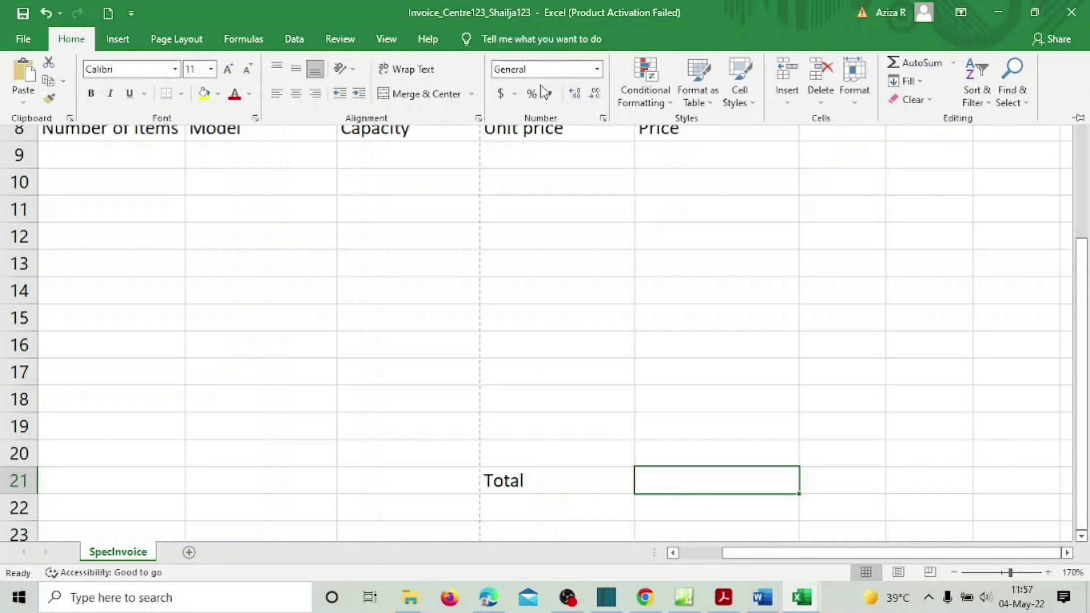
left_click(515, 95)
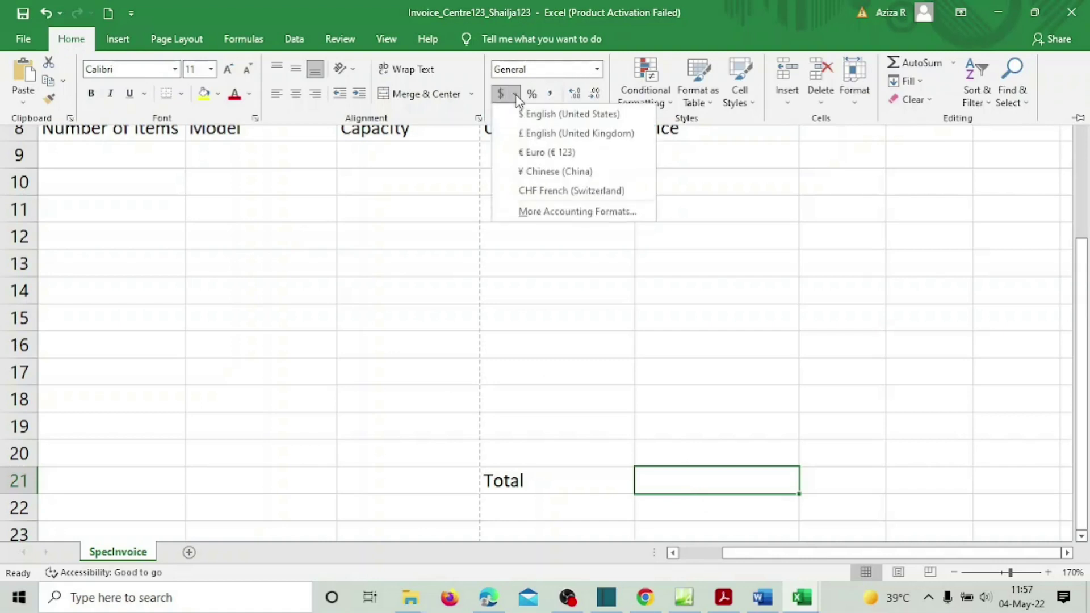
left_click(529, 152)
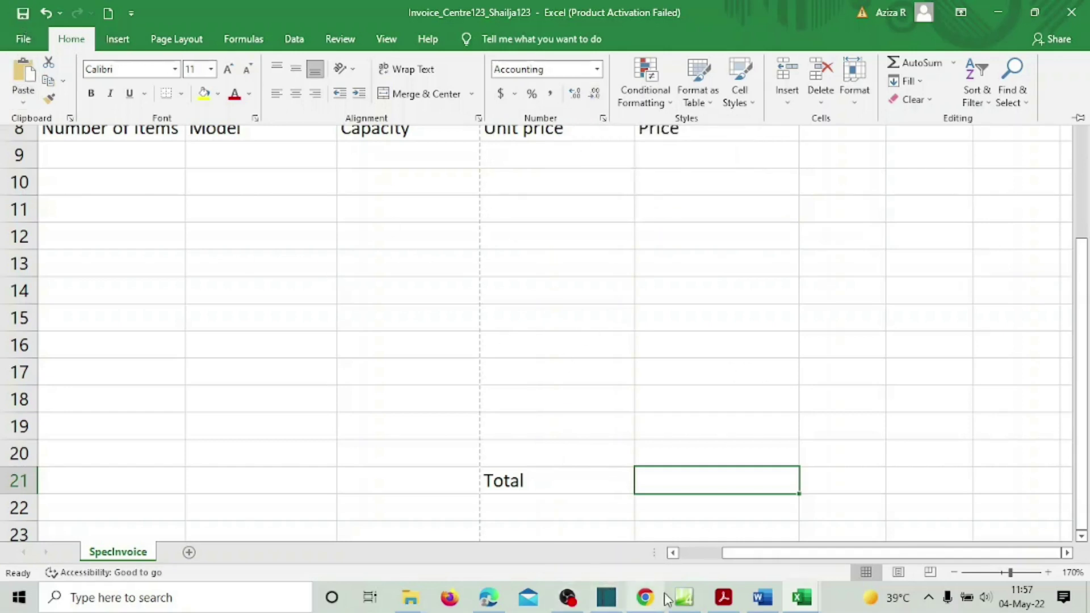
left_click(723, 597)
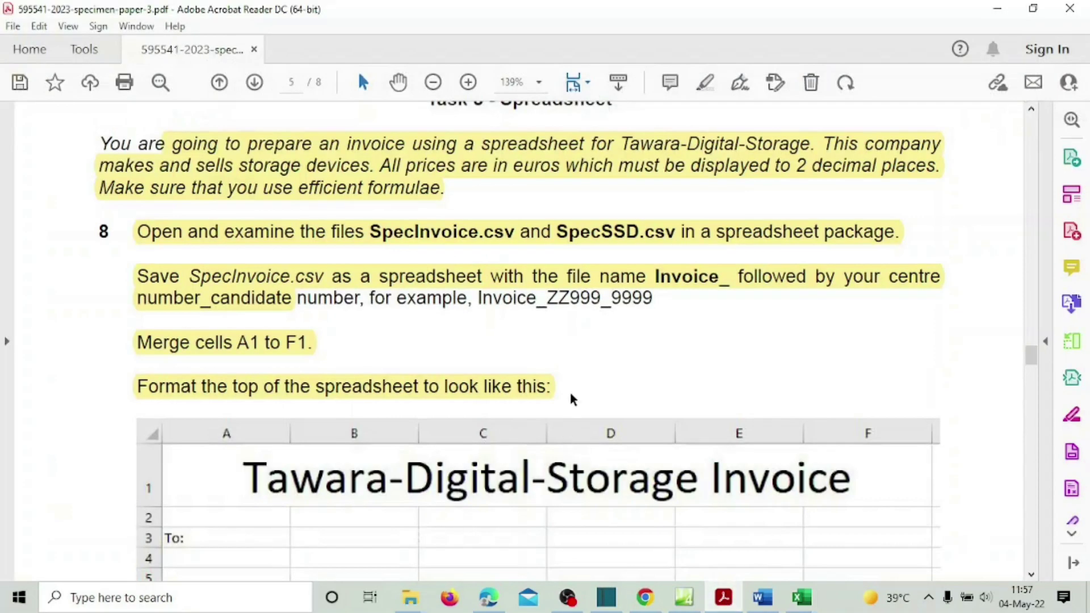
Highlight the words 'formatting to' in step 14.
scroll(568, 398, "down", 10)
left_click_drag(294, 254, 398, 254)
left_click(414, 214)
Scroll down to question 15 on page 6 of the exam paper.
scroll(416, 219, "down", 5)
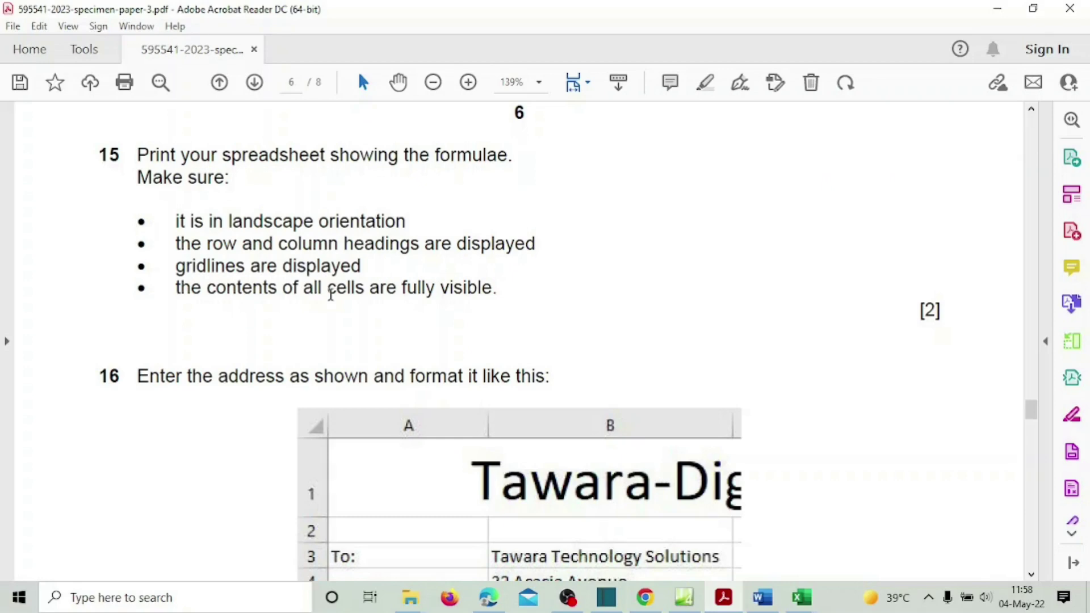
scroll(615, 342, "down", 3)
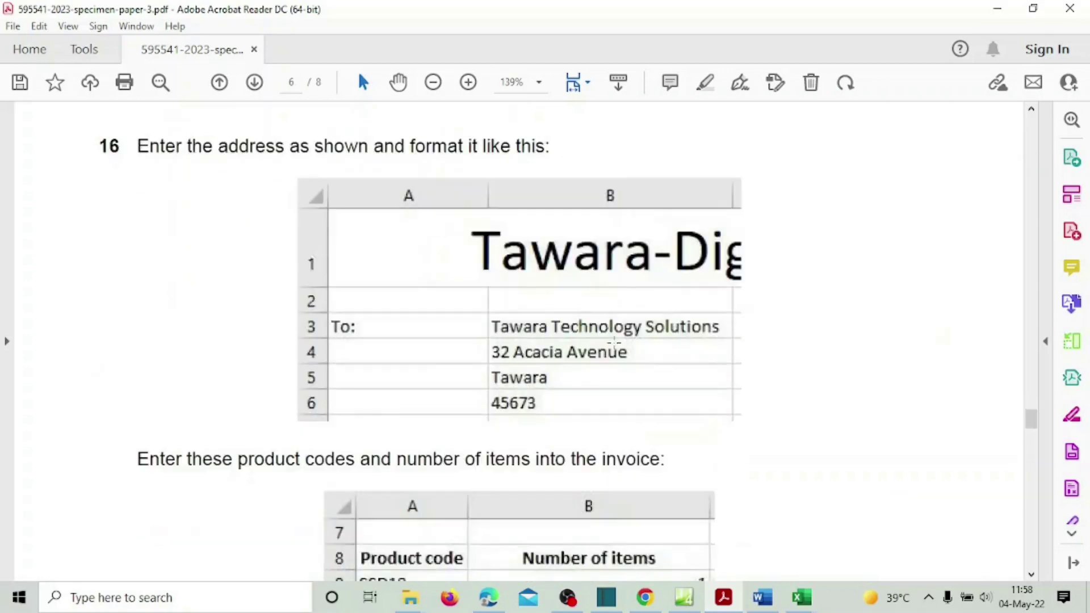
scroll(615, 342, "down", 15)
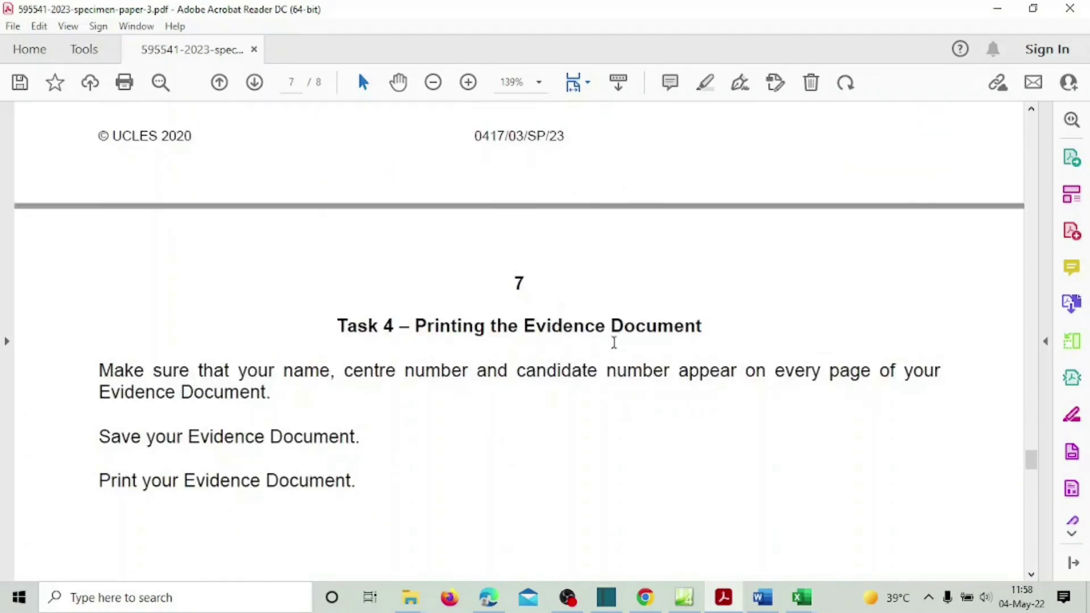
scroll(614, 343, "up", 15)
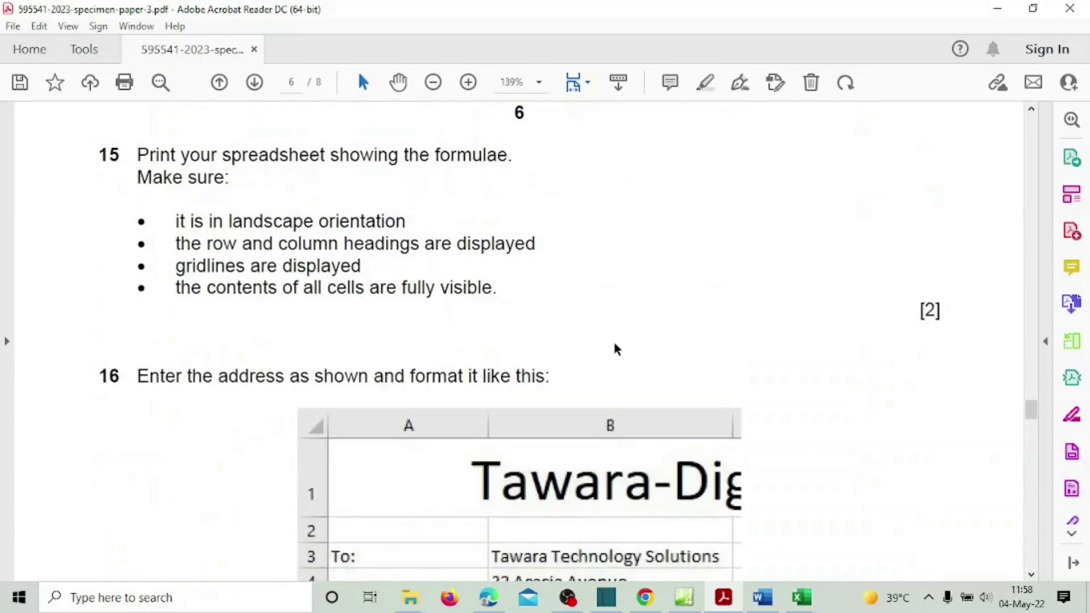
scroll(615, 348, "up", 2)
scroll(517, 335, "down", 6)
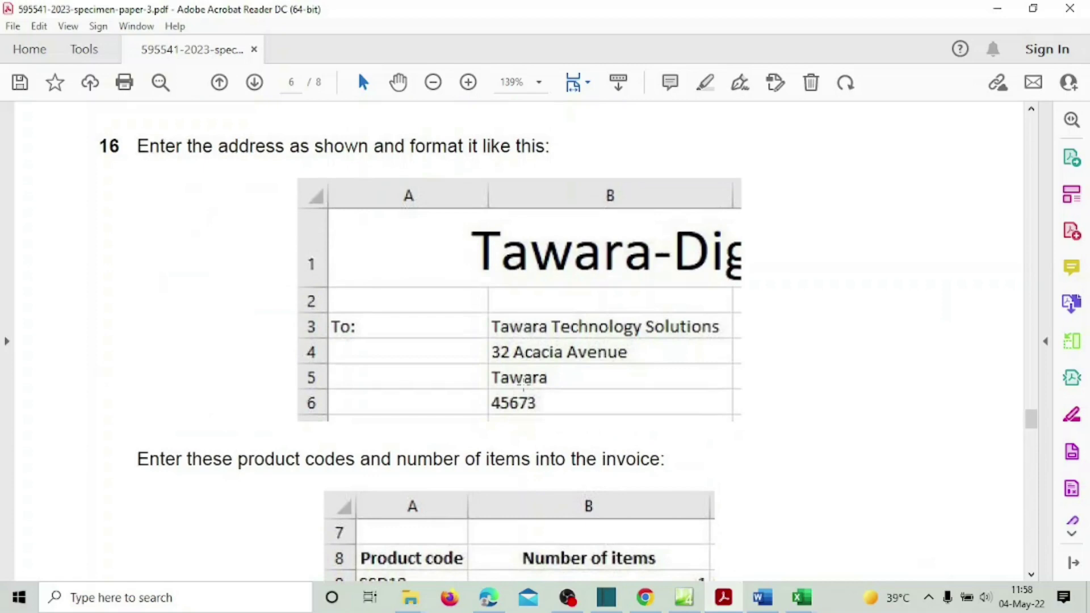
scroll(523, 385, "down", 3)
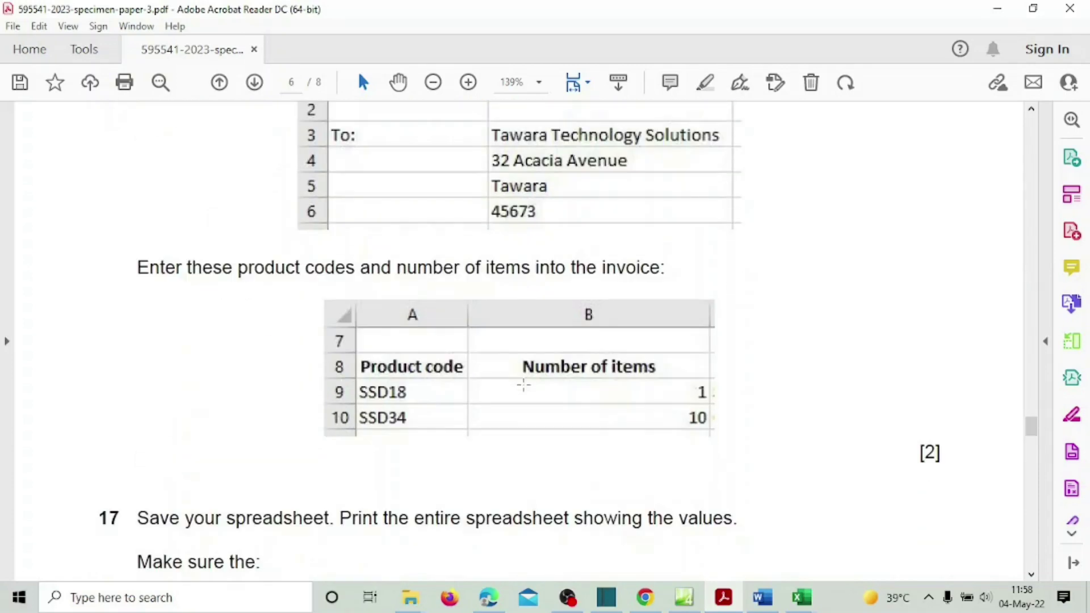
scroll(524, 385, "up", 16)
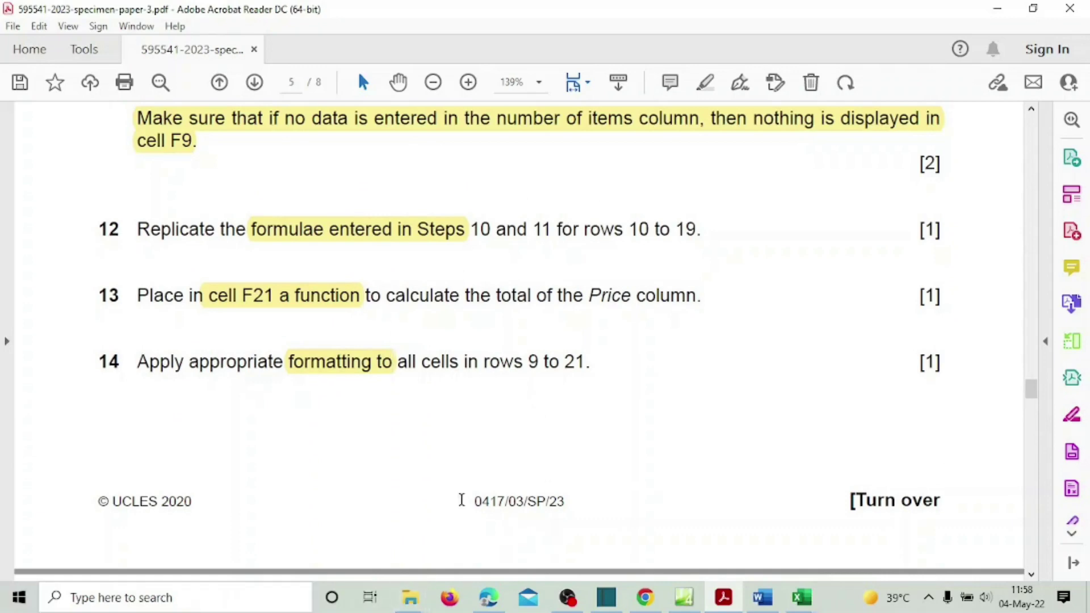
scroll(492, 452, "down", 4)
scroll(491, 453, "down", 2)
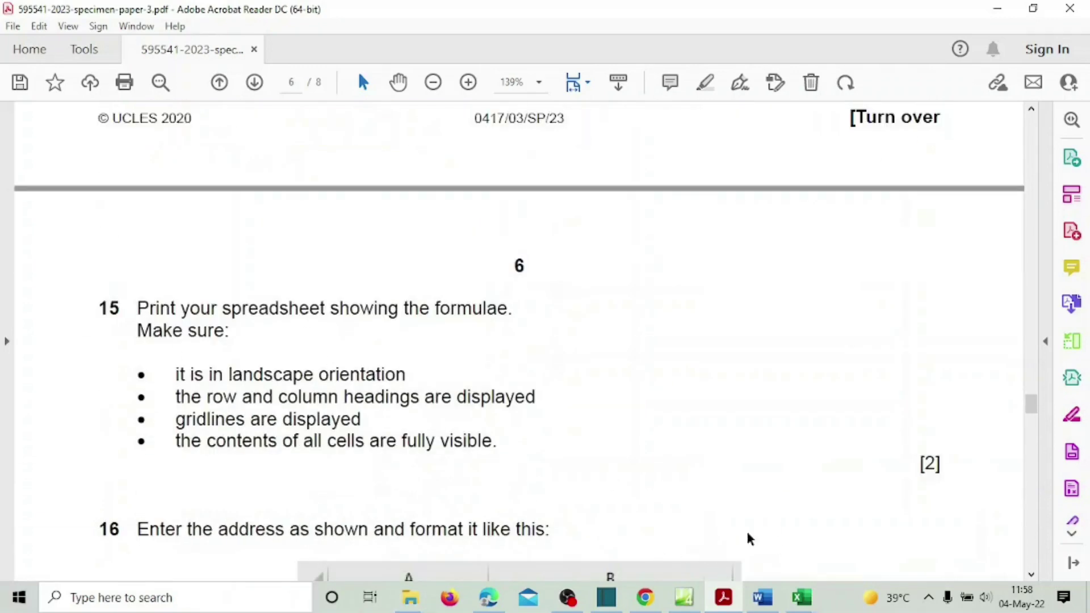